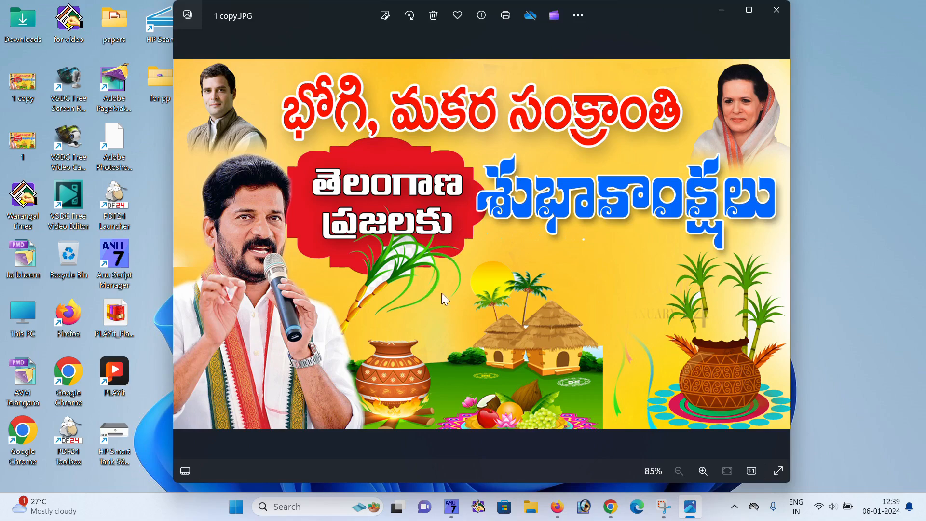
Step: Examine the finished Sankranti greeting banner up close, close the image and refresh the desktop
{"action": "scroll", "coordinate": [441, 293], "scroll_direction": "up", "scroll_amount": 3}
{"action": "left_click_drag", "start_coordinate": [464, 301], "coordinate": [548, 319]}
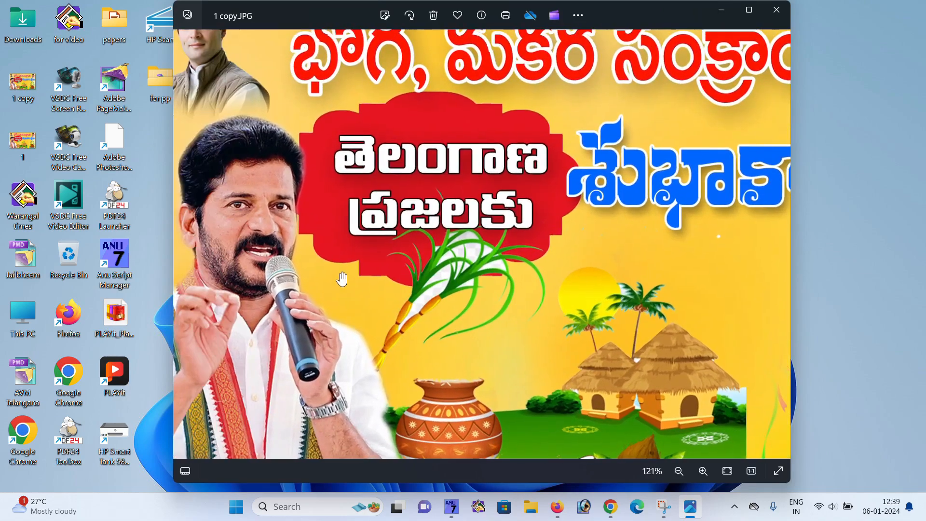
{"action": "left_click_drag", "start_coordinate": [355, 261], "coordinate": [372, 392]}
{"action": "left_click_drag", "start_coordinate": [442, 304], "coordinate": [240, 302]}
{"action": "left_click_drag", "start_coordinate": [397, 299], "coordinate": [361, 297]}
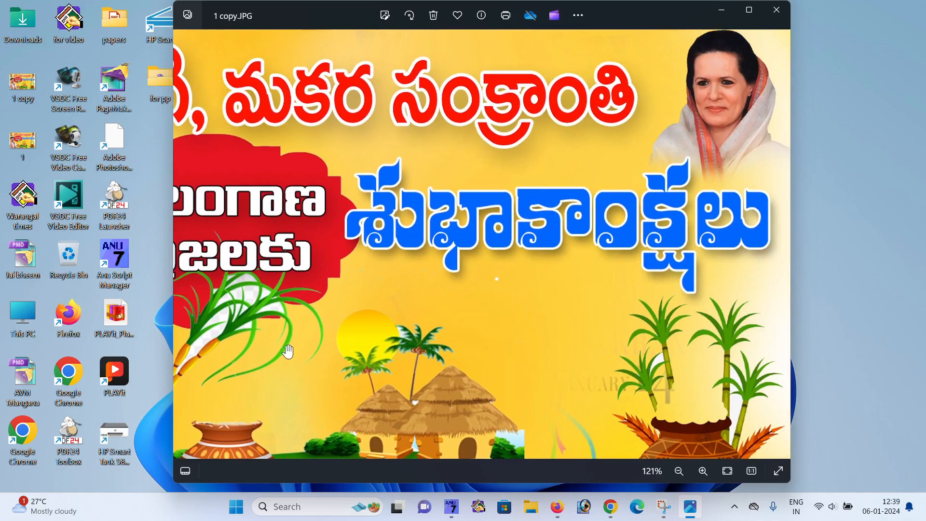
{"action": "left_click_drag", "start_coordinate": [267, 368], "coordinate": [438, 280]}
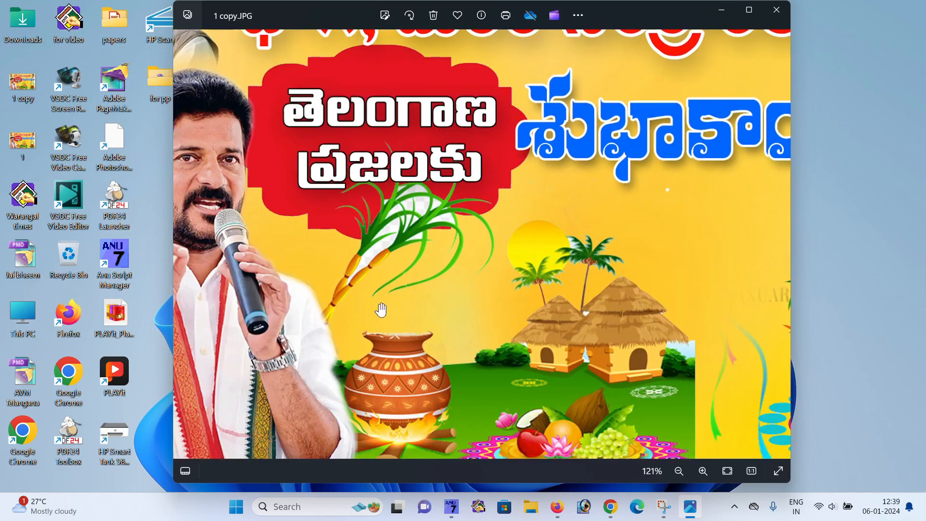
{"action": "left_click_drag", "start_coordinate": [354, 314], "coordinate": [542, 277]}
{"action": "scroll", "coordinate": [491, 290], "scroll_direction": "down", "scroll_amount": 1}
{"action": "scroll", "coordinate": [491, 291], "scroll_direction": "down", "scroll_amount": 2}
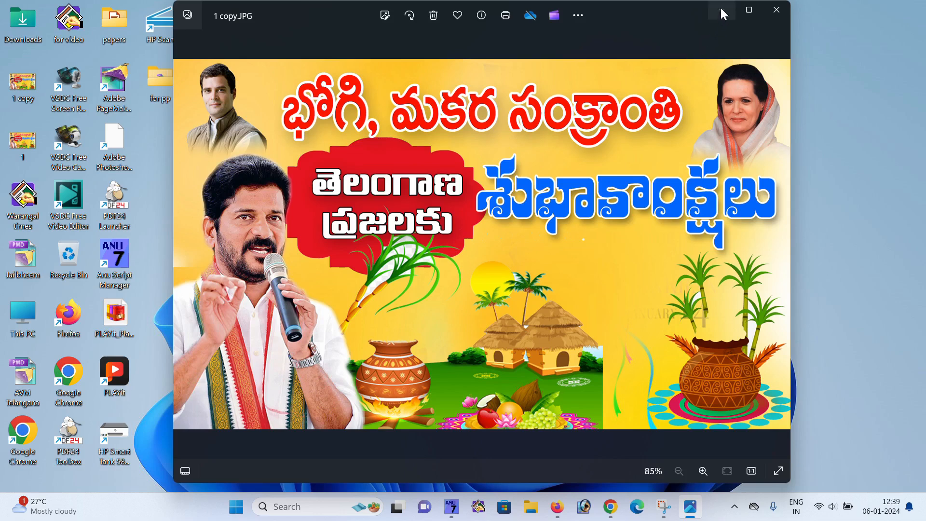
{"action": "left_click", "coordinate": [780, 9]}
{"action": "right_click", "coordinate": [388, 132]}
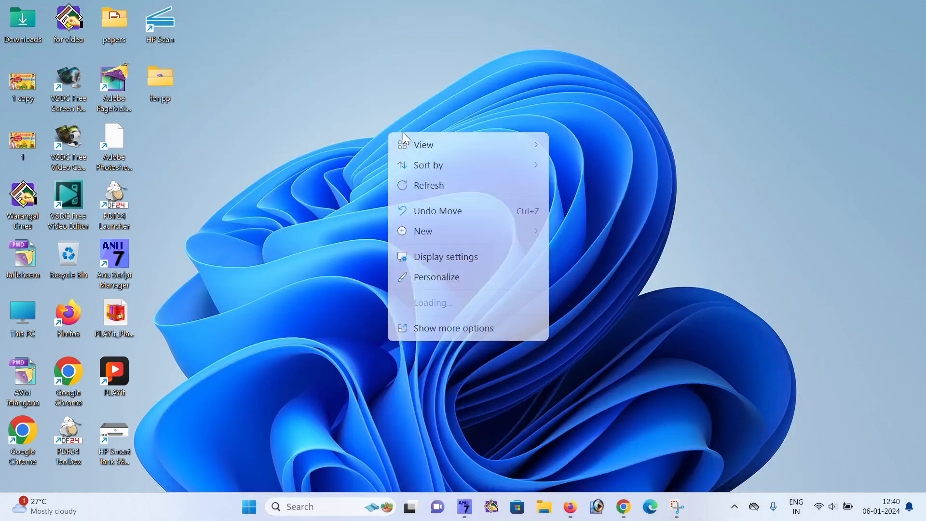
{"action": "left_click", "coordinate": [421, 182]}
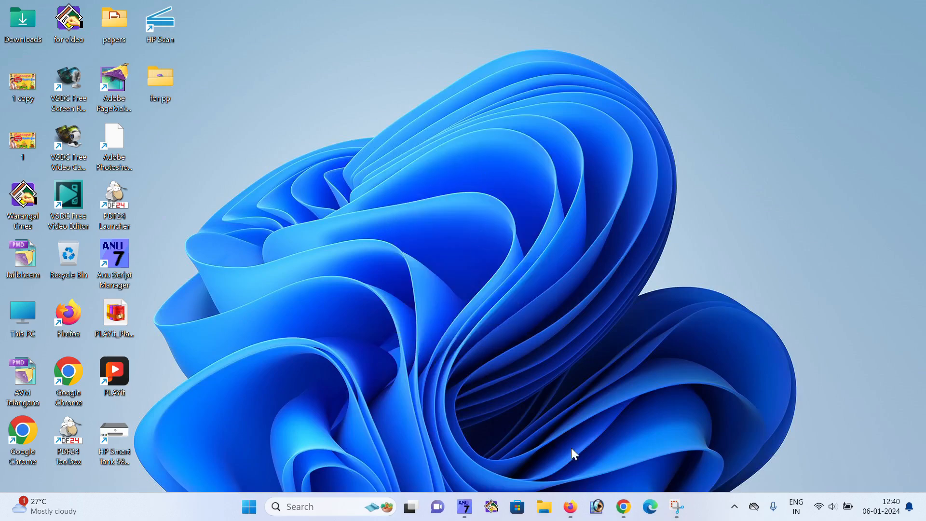
Step: Switch to Chrome and look through the newspaper and flex design videos on the open YouTube channel
{"action": "left_click", "coordinate": [624, 506]}
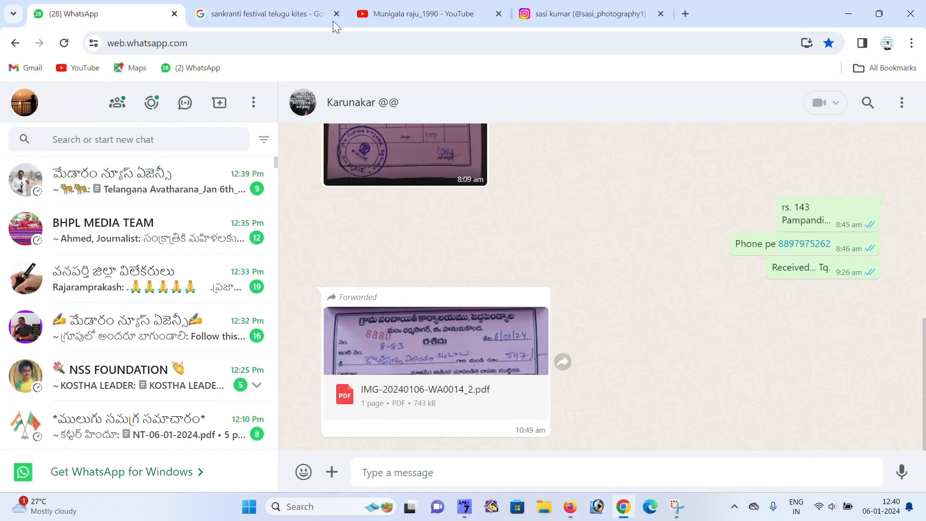
{"action": "left_click", "coordinate": [369, 11]}
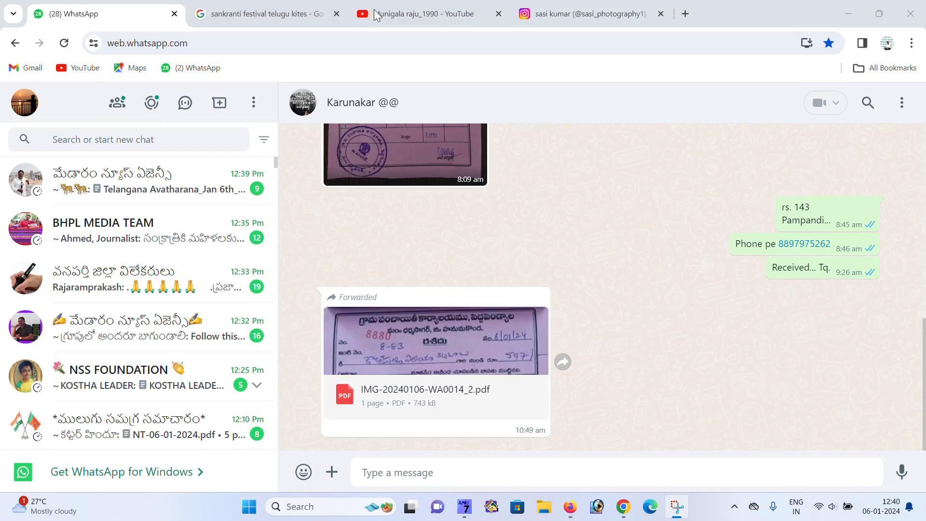
{"action": "left_click", "coordinate": [358, 18]}
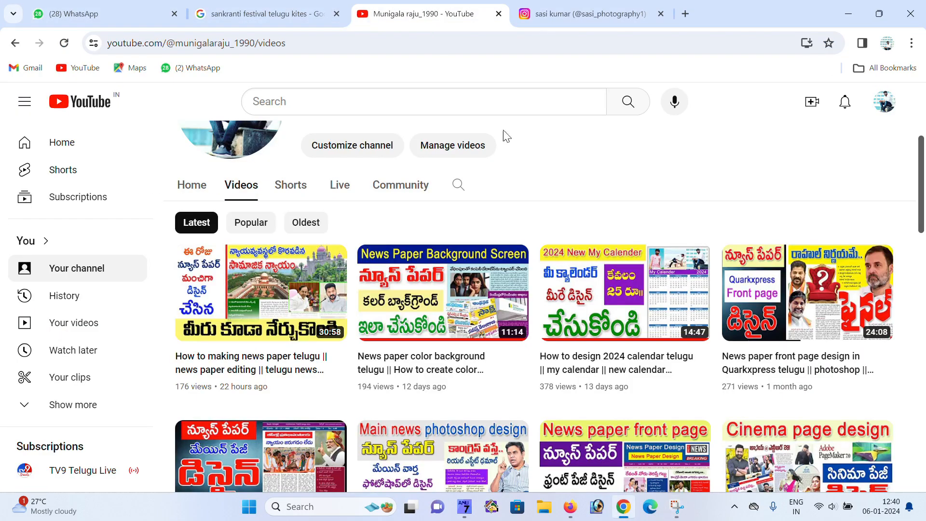
{"action": "scroll", "coordinate": [424, 333], "scroll_direction": "down", "scroll_amount": 2}
{"action": "scroll", "coordinate": [423, 335], "scroll_direction": "up", "scroll_amount": 2}
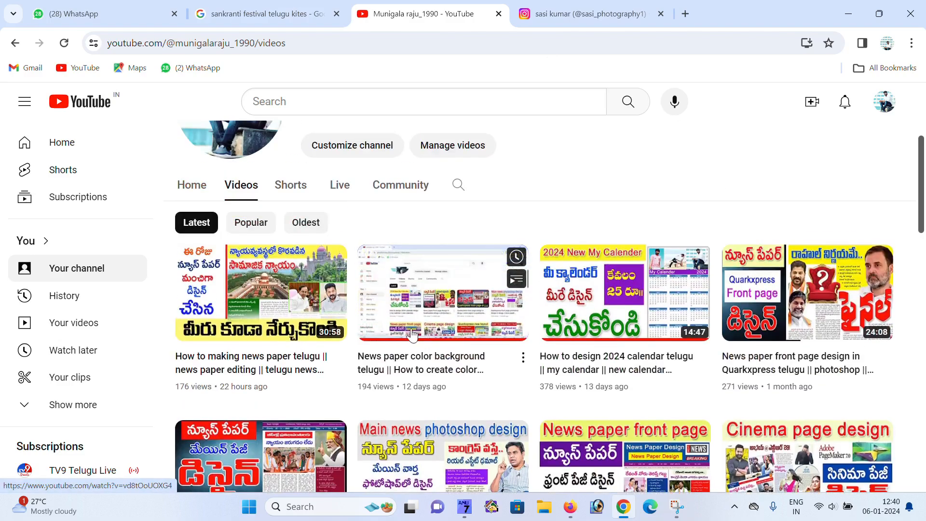
{"action": "scroll", "coordinate": [410, 336], "scroll_direction": "down", "scroll_amount": 2}
{"action": "scroll", "coordinate": [409, 337], "scroll_direction": "down", "scroll_amount": 3}
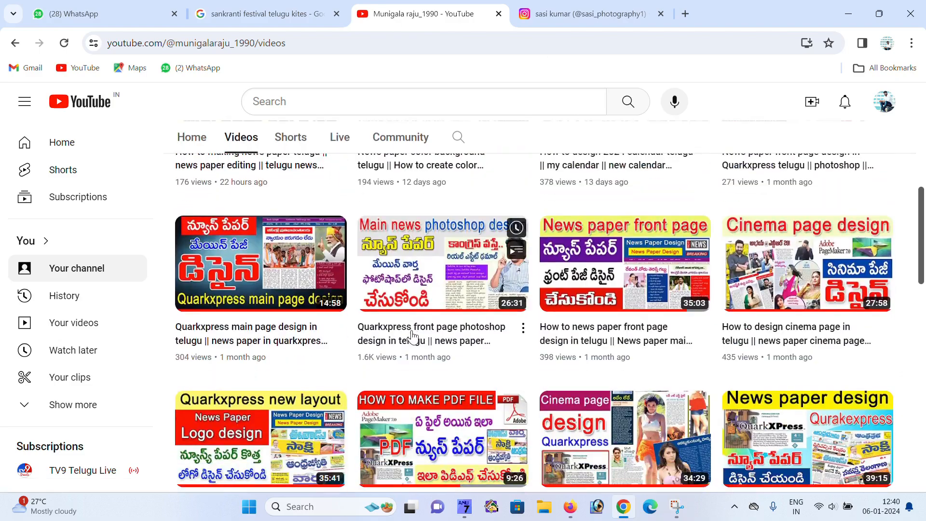
{"action": "scroll", "coordinate": [360, 339], "scroll_direction": "up", "scroll_amount": 4}
{"action": "scroll", "coordinate": [360, 339], "scroll_direction": "down", "scroll_amount": 8}
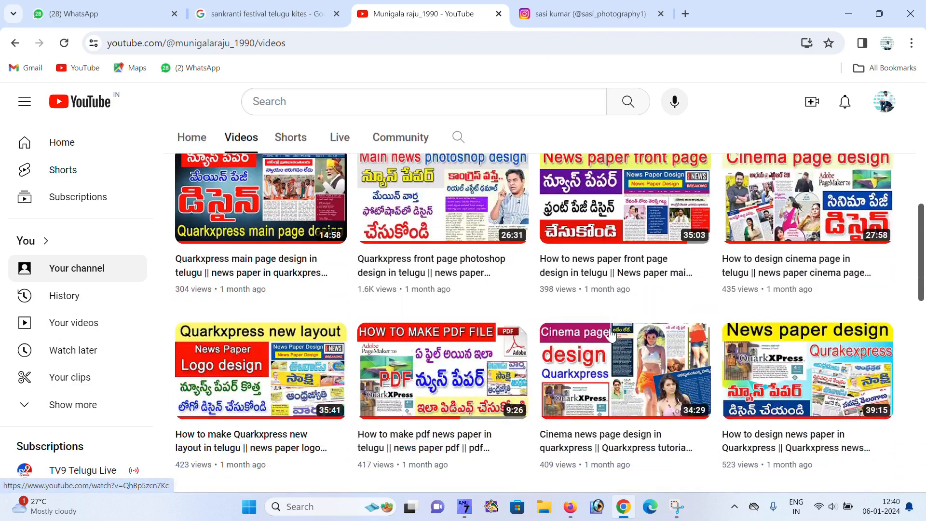
{"action": "scroll", "coordinate": [611, 335], "scroll_direction": "down", "scroll_amount": 5}
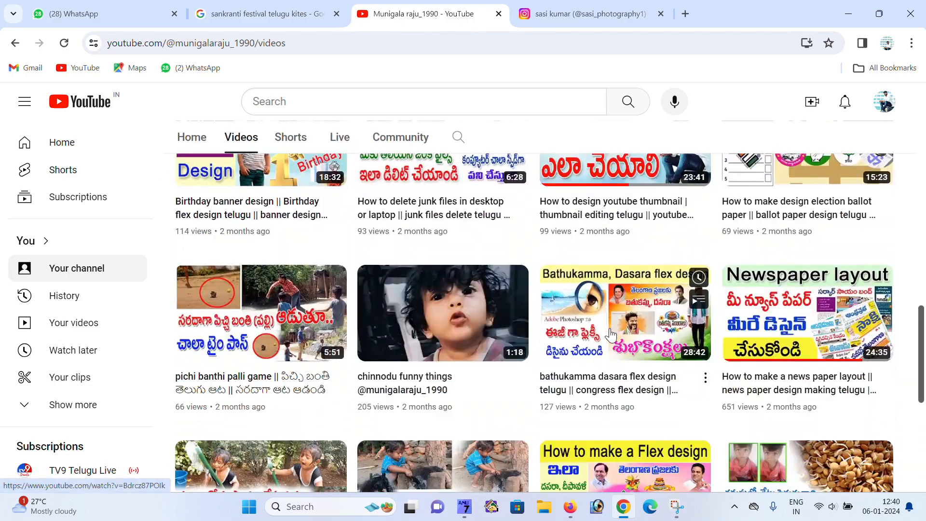
{"action": "scroll", "coordinate": [611, 335], "scroll_direction": "up", "scroll_amount": 15}
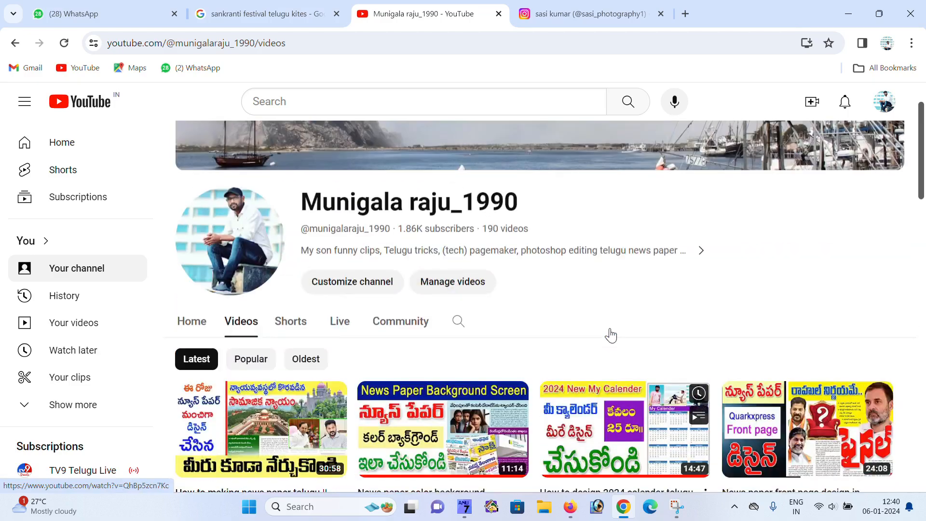
{"action": "scroll", "coordinate": [612, 333], "scroll_direction": "up", "scroll_amount": 2}
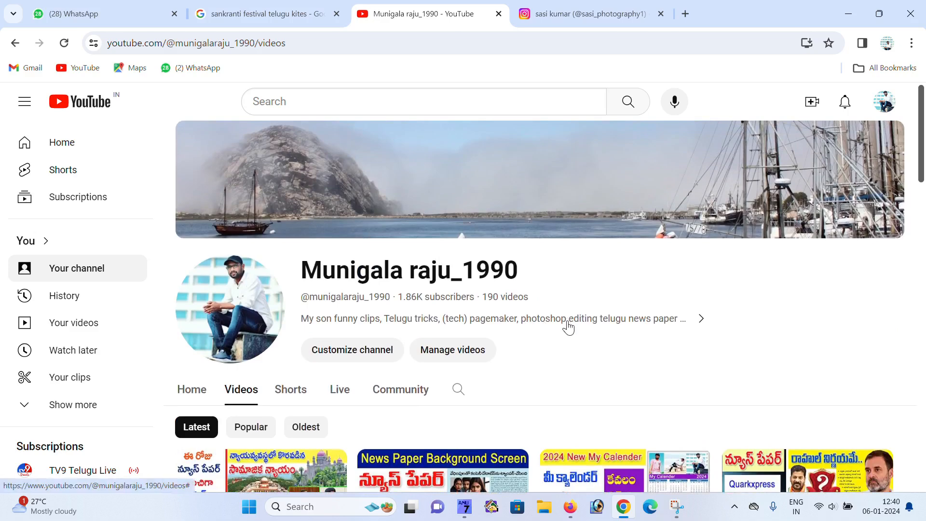
Step: Look through the photo posts on the open Instagram photography profile, minimize the browser and refresh the desktop
{"action": "left_click", "coordinate": [579, 15]}
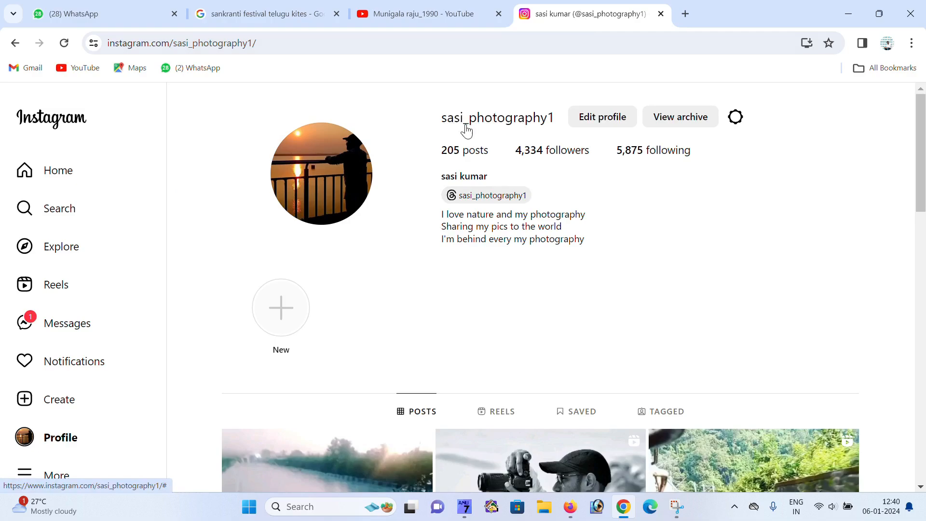
{"action": "scroll", "coordinate": [405, 223], "scroll_direction": "down", "scroll_amount": 5}
{"action": "scroll", "coordinate": [372, 236], "scroll_direction": "down", "scroll_amount": 8}
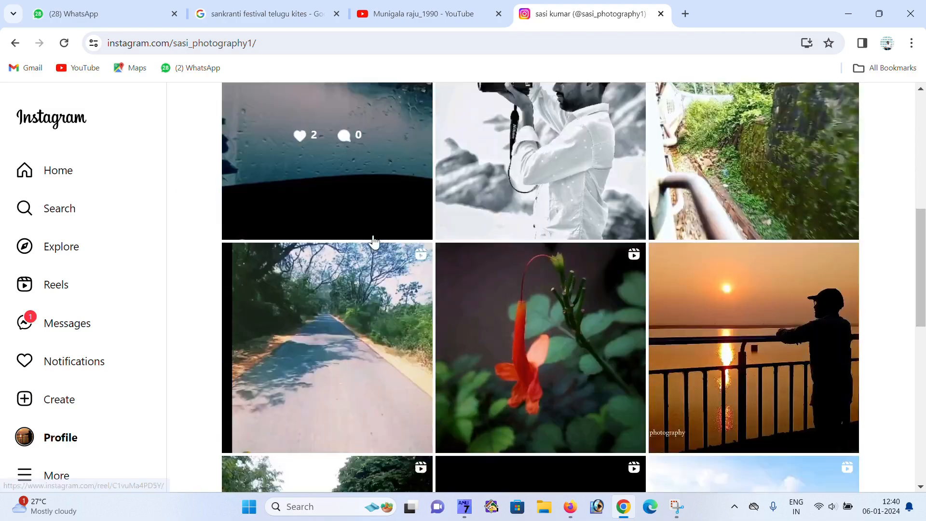
{"action": "scroll", "coordinate": [374, 241], "scroll_direction": "up", "scroll_amount": 4}
{"action": "scroll", "coordinate": [374, 241], "scroll_direction": "down", "scroll_amount": 5}
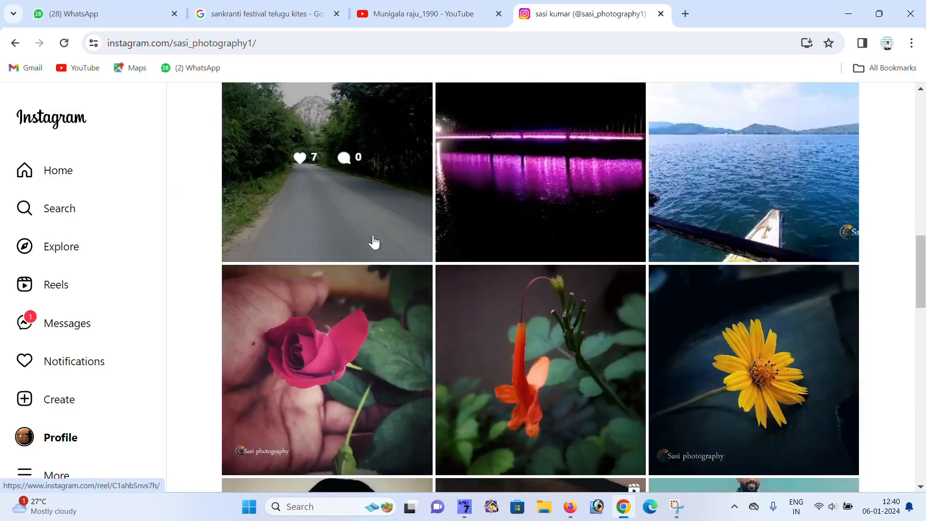
{"action": "scroll", "coordinate": [374, 242], "scroll_direction": "up", "scroll_amount": 12}
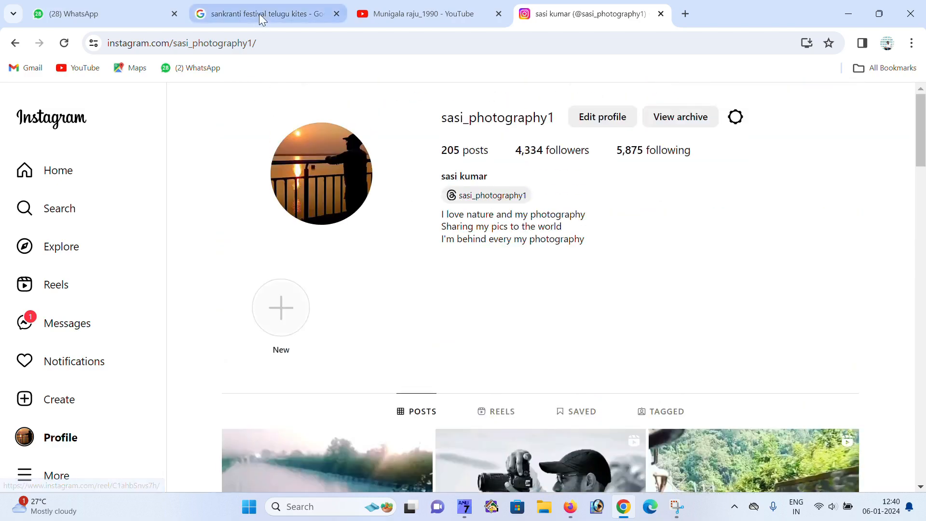
{"action": "left_click", "coordinate": [849, 14]}
{"action": "right_click", "coordinate": [350, 168]}
{"action": "left_click", "coordinate": [391, 219]}
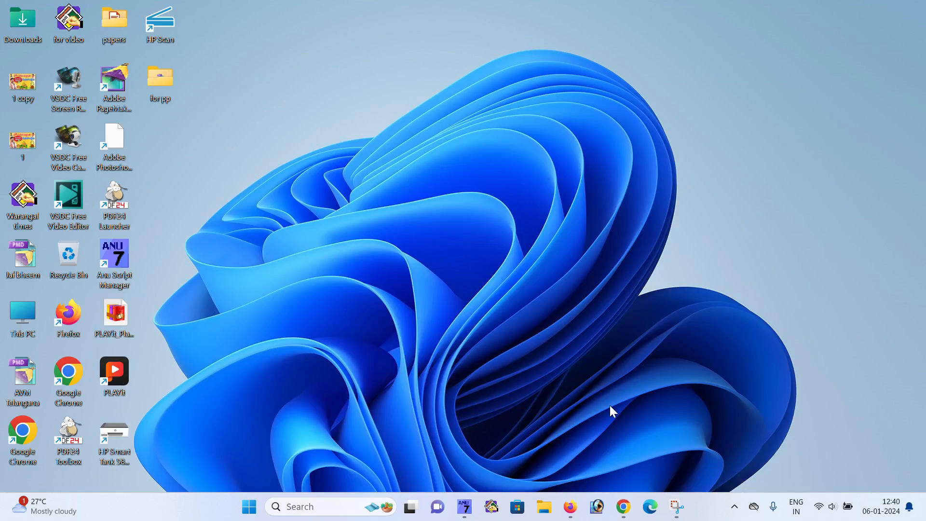
Step: Switch to Photoshop and start a new document with its width and height units set to inches
{"action": "left_click", "coordinate": [598, 506]}
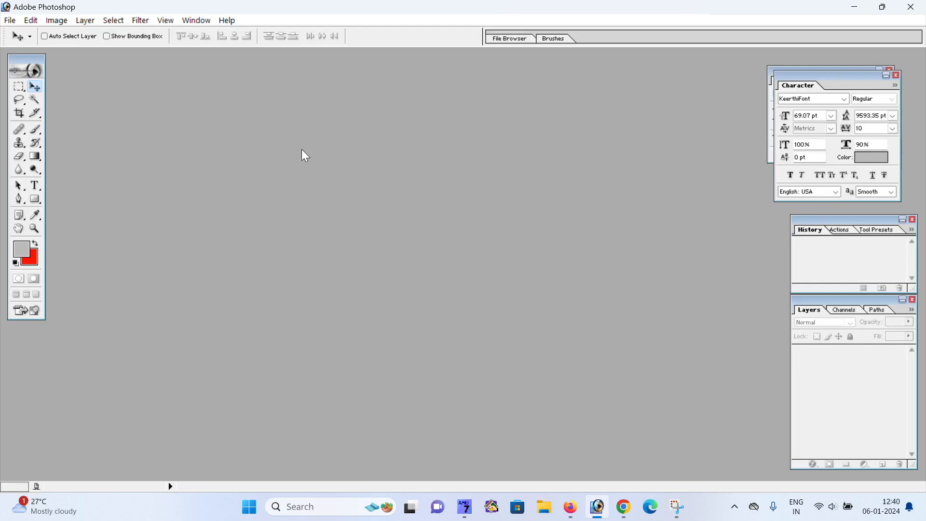
{"action": "left_click", "coordinate": [8, 20]}
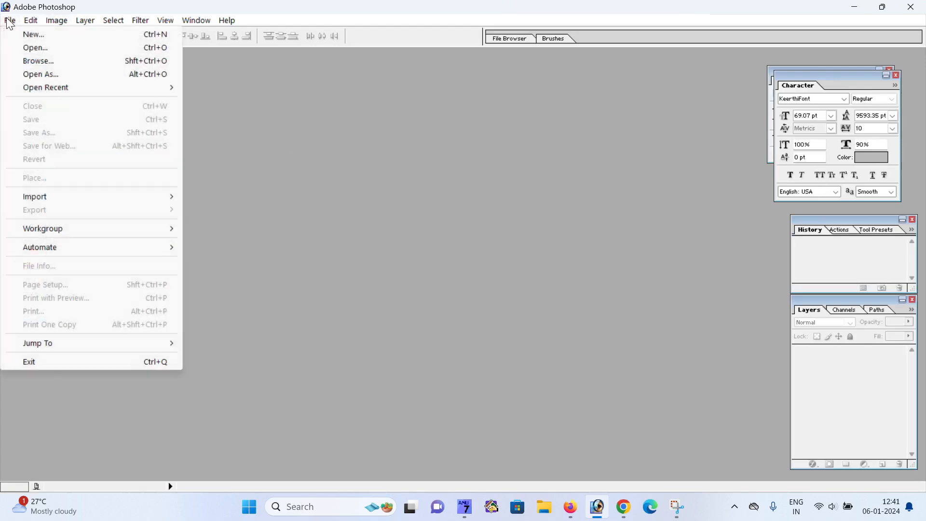
{"action": "left_click", "coordinate": [33, 38]}
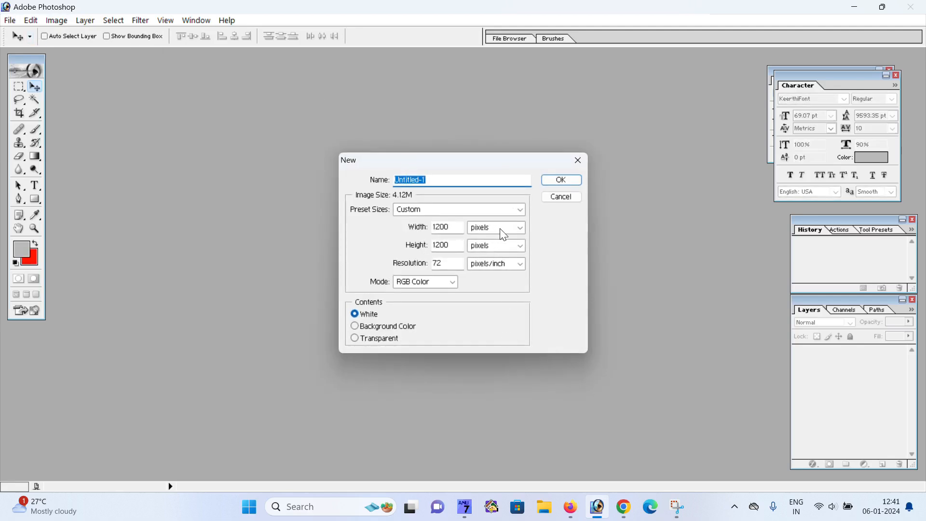
{"action": "left_click", "coordinate": [520, 228]}
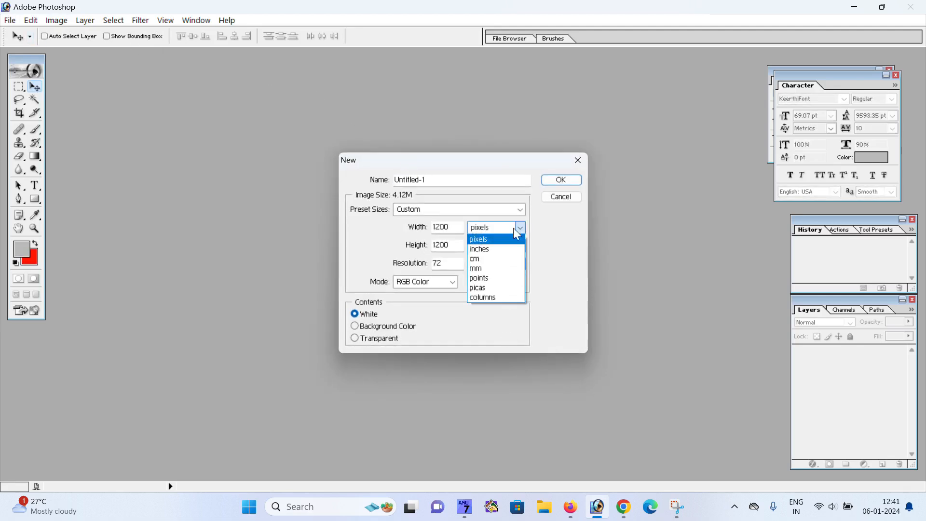
{"action": "left_click", "coordinate": [500, 249]}
{"action": "left_click", "coordinate": [483, 245]}
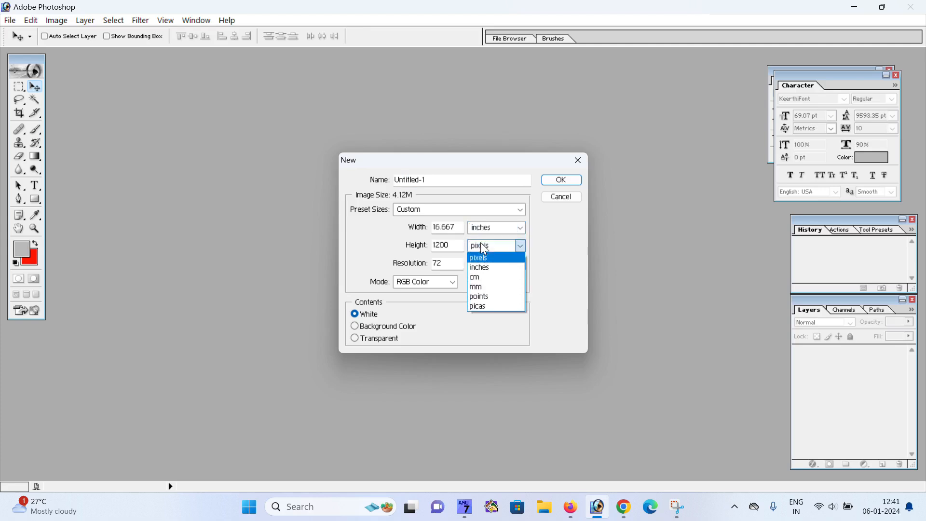
{"action": "left_click", "coordinate": [483, 268]}
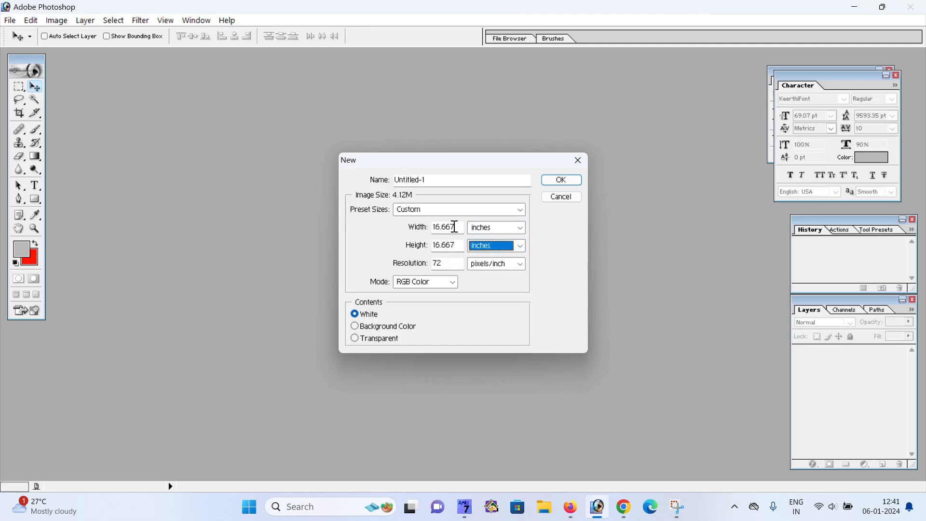
Step: Create the document 5 inches wide and 3 inches high at 300 pixels/inch, and maximize its window
{"action": "left_click_drag", "start_coordinate": [454, 227], "coordinate": [437, 232]}
{"action": "type", "text": "5"}
{"action": "left_click_drag", "start_coordinate": [452, 250], "coordinate": [422, 249]}
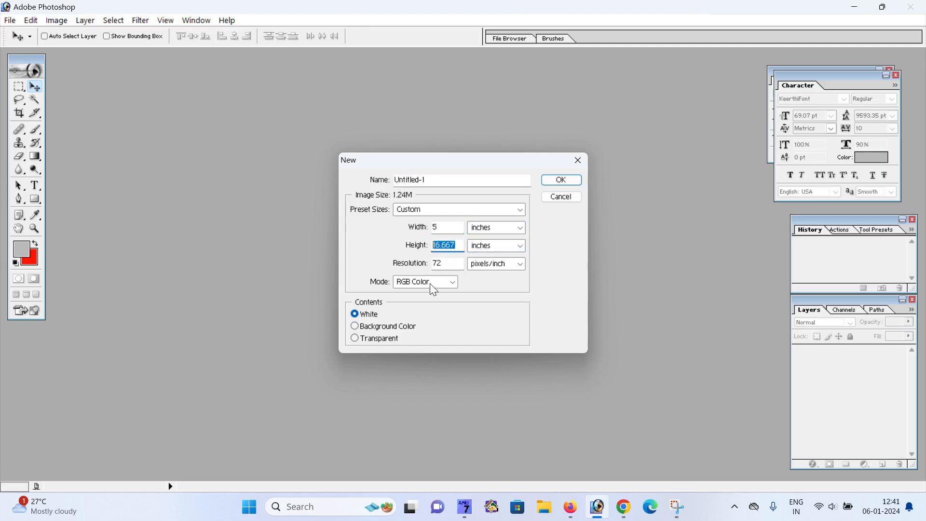
{"action": "type", "text": "3"}
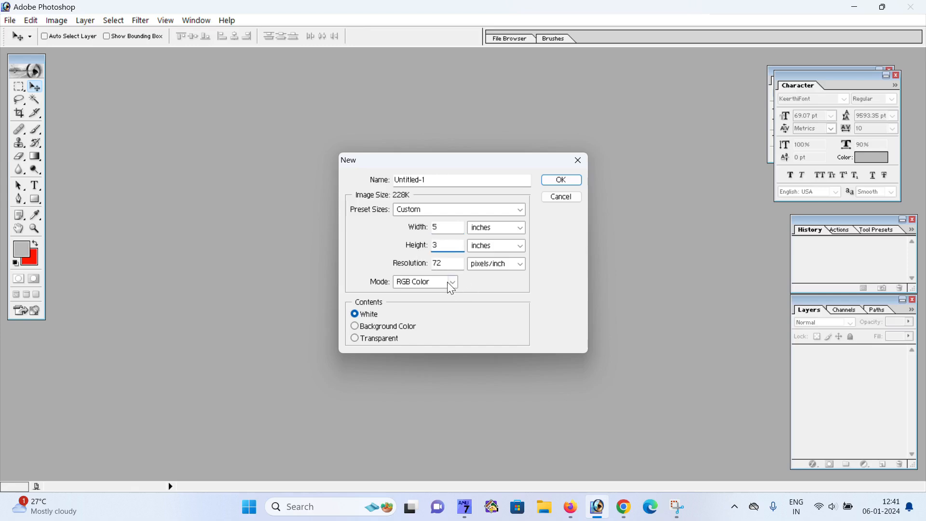
{"action": "left_click_drag", "start_coordinate": [442, 263], "coordinate": [423, 271]}
{"action": "type", "text": "300"}
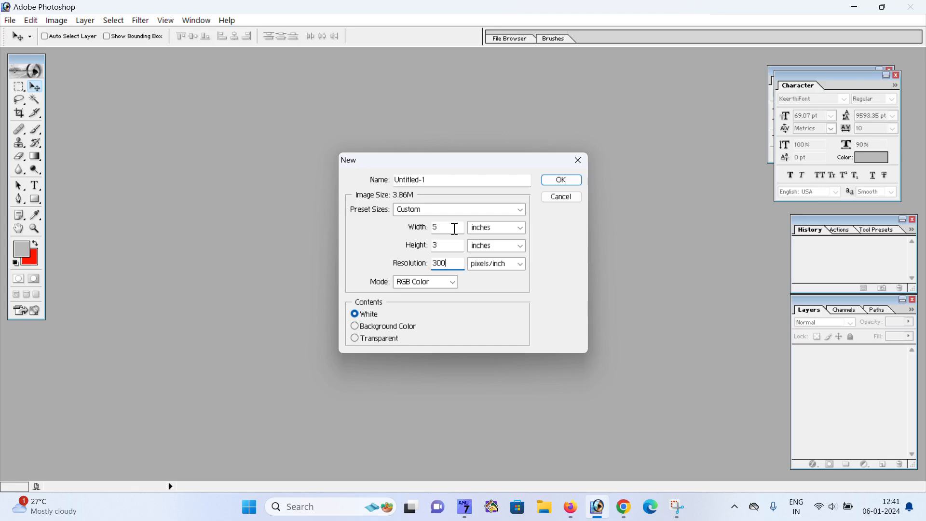
{"action": "left_click", "coordinate": [562, 180]}
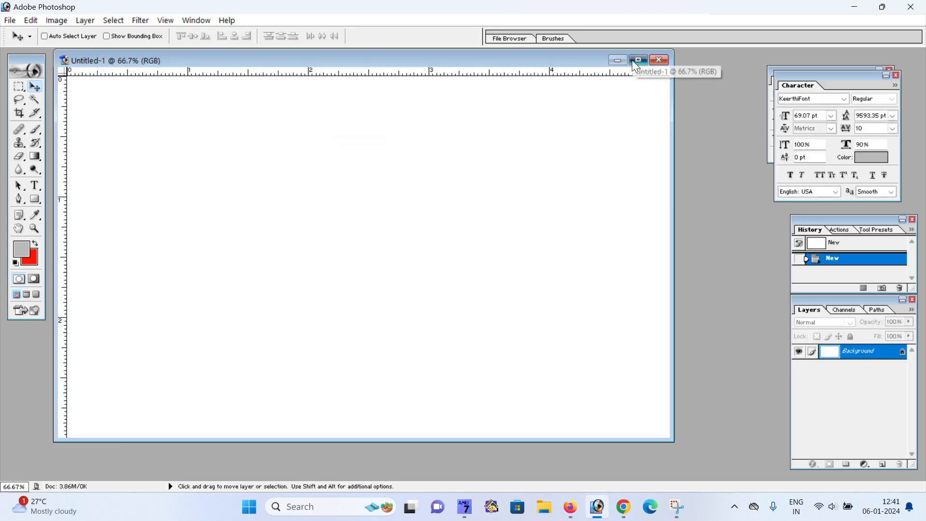
{"action": "left_click", "coordinate": [637, 62]}
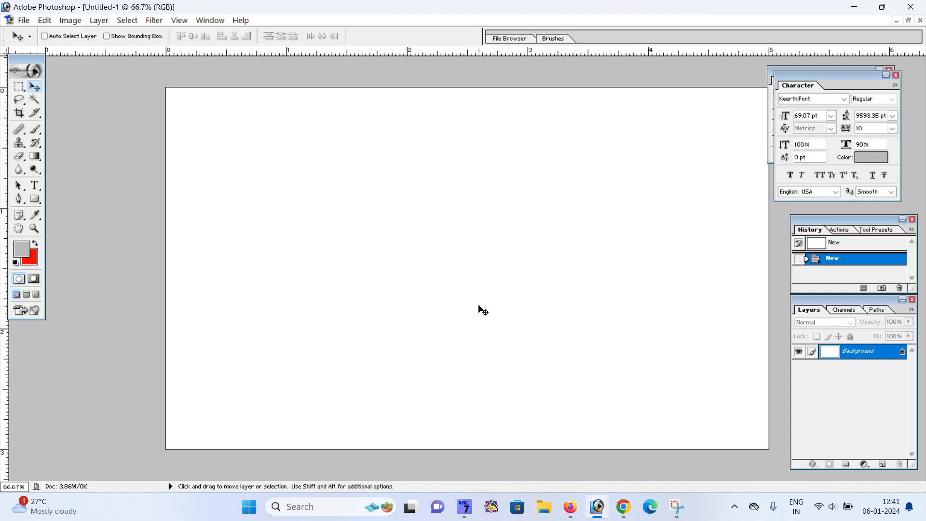
Step: Switch to Chrome and replace the Google Images query on the kites results page with "revanth reddy"
{"action": "left_click", "coordinate": [622, 508]}
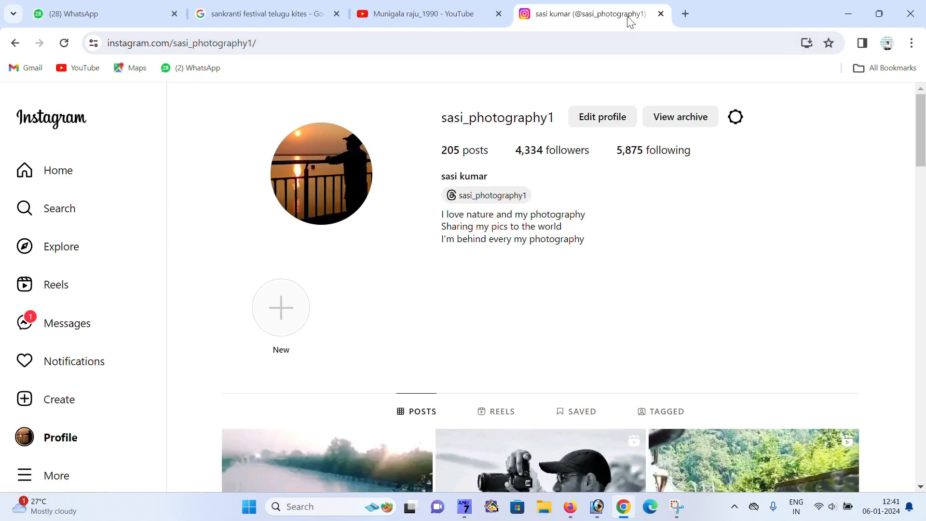
{"action": "left_click", "coordinate": [685, 14]}
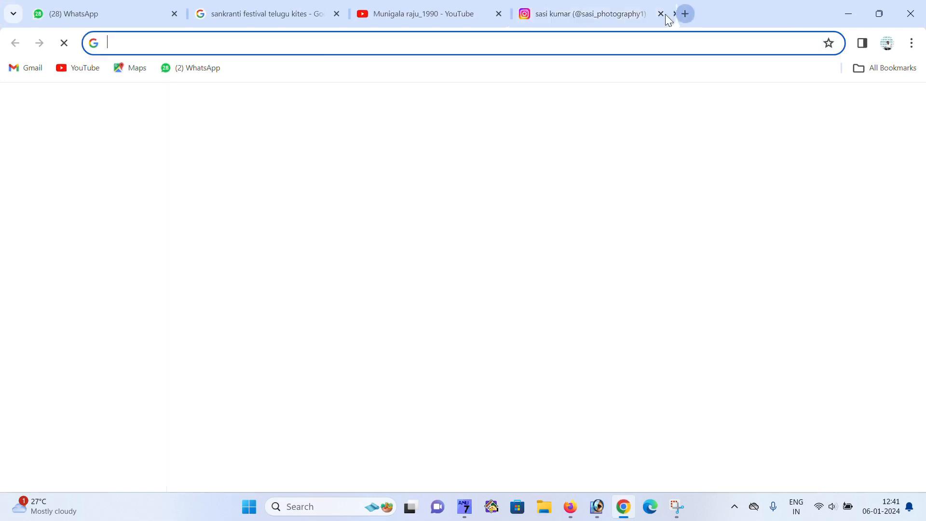
{"action": "left_click", "coordinate": [235, 16]}
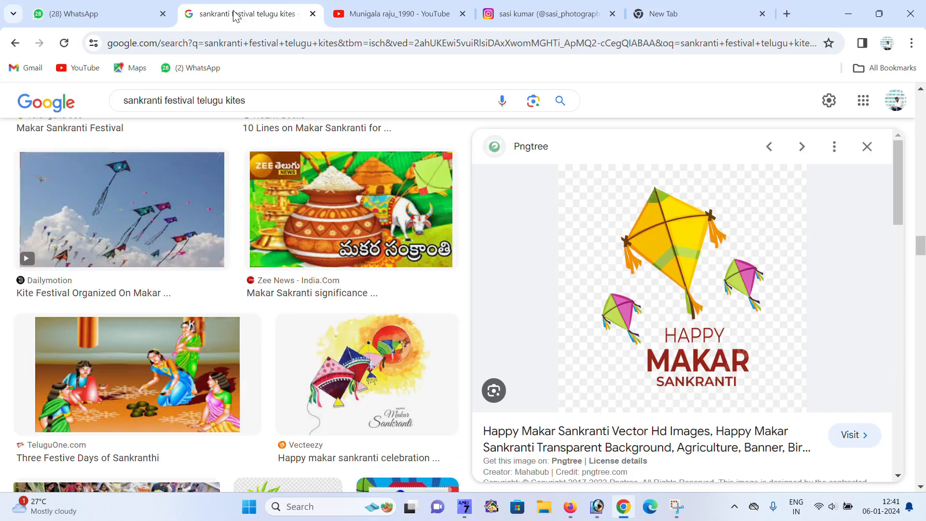
{"action": "triple_click", "coordinate": [249, 98]}
{"action": "type", "text": "re"}
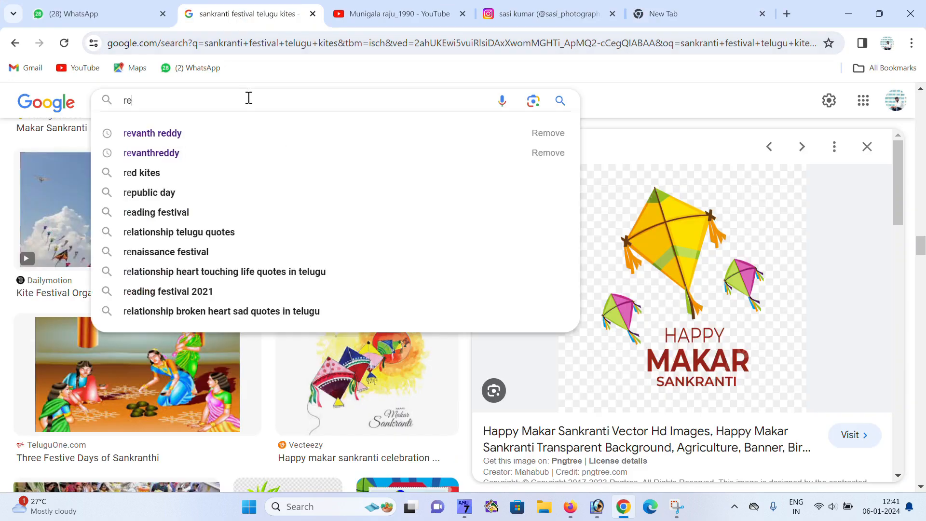
{"action": "type", "text": "va"}
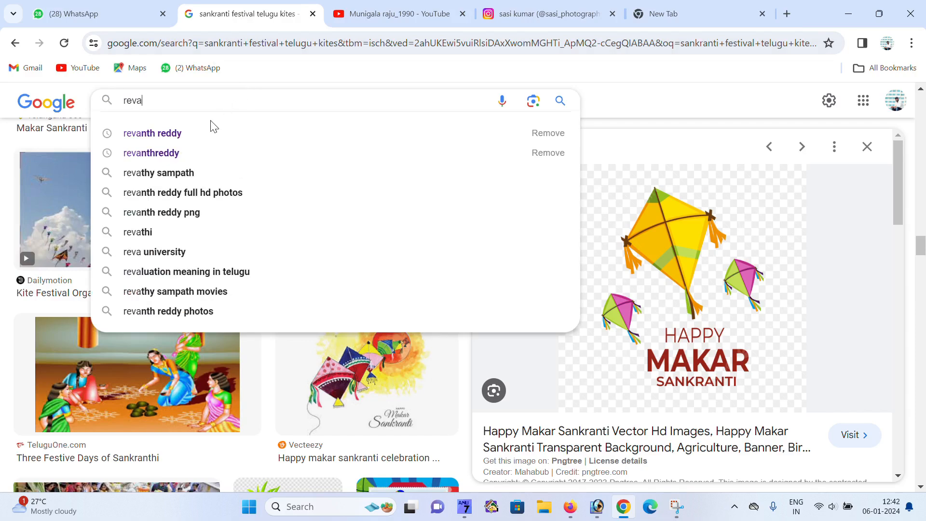
{"action": "left_click", "coordinate": [190, 139]}
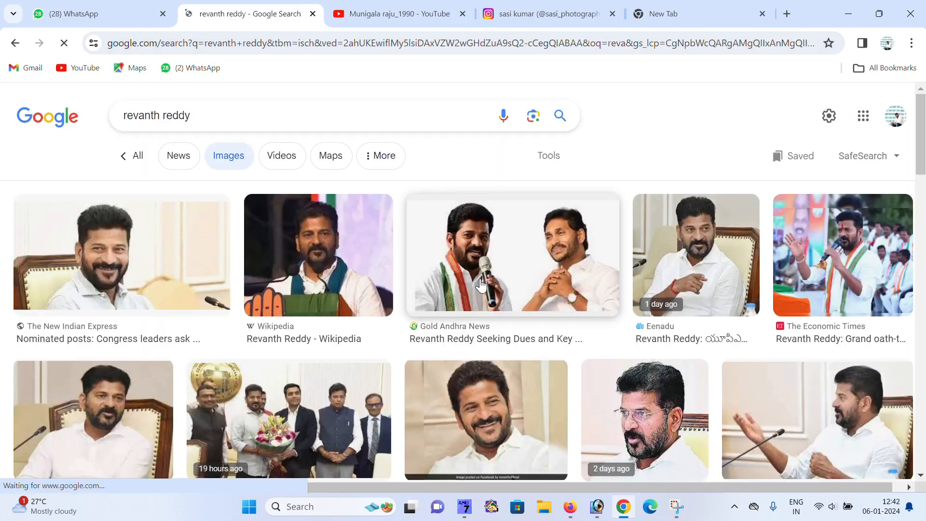
Step: Look through the Revanth Reddy image results for a portrait suitable for the banner
{"action": "scroll", "coordinate": [481, 285], "scroll_direction": "down", "scroll_amount": 10}
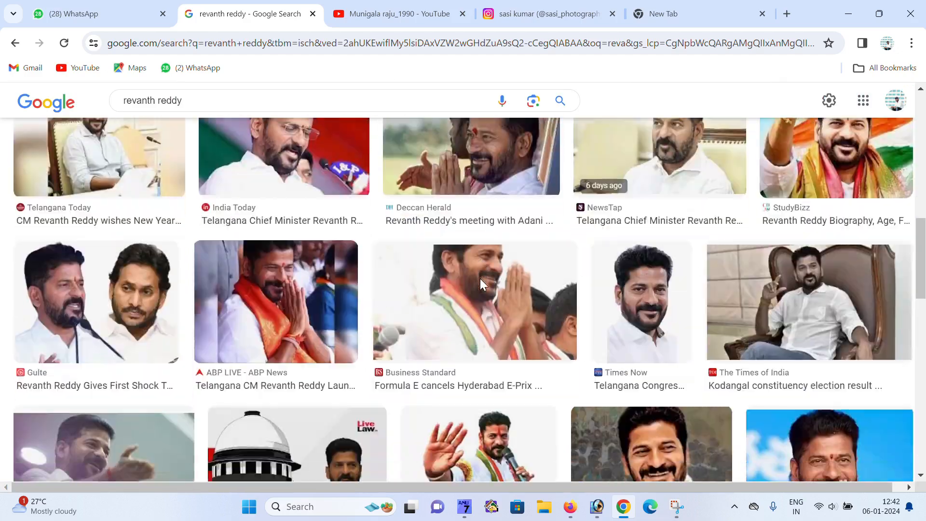
{"action": "scroll", "coordinate": [480, 280], "scroll_direction": "down", "scroll_amount": 4}
{"action": "scroll", "coordinate": [482, 283], "scroll_direction": "up", "scroll_amount": 5}
{"action": "scroll", "coordinate": [484, 286], "scroll_direction": "up", "scroll_amount": 2}
{"action": "scroll", "coordinate": [484, 284], "scroll_direction": "up", "scroll_amount": 5}
{"action": "scroll", "coordinate": [482, 280], "scroll_direction": "down", "scroll_amount": 15}
{"action": "scroll", "coordinate": [484, 286], "scroll_direction": "down", "scroll_amount": 8}
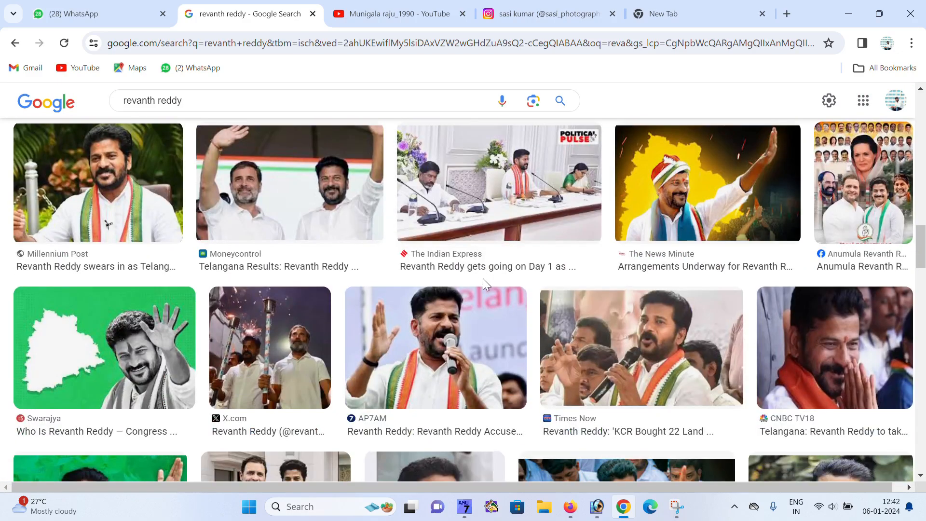
{"action": "scroll", "coordinate": [482, 278], "scroll_direction": "down", "scroll_amount": 8}
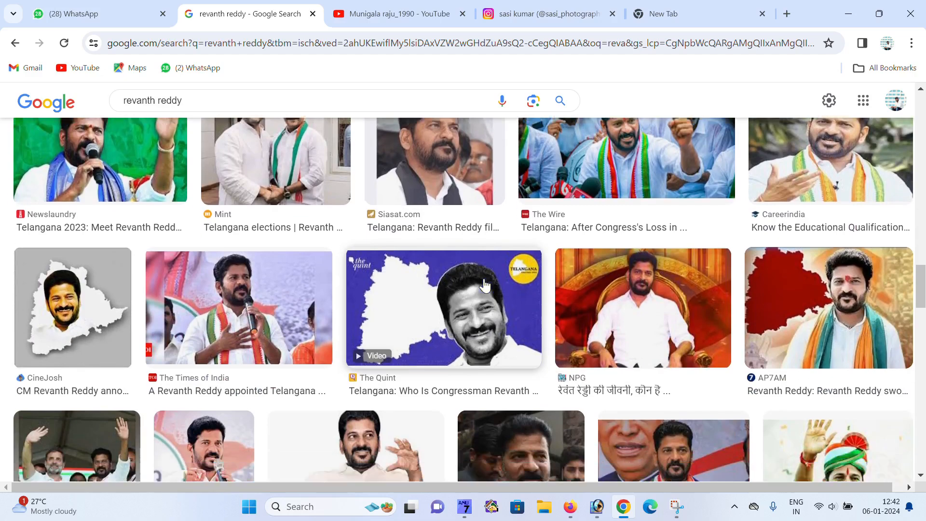
{"action": "scroll", "coordinate": [485, 286], "scroll_direction": "down", "scroll_amount": 2}
Step: Preview the Pynr photo of Revanth Reddy speaking into a microphone and copy the image
{"action": "left_click", "coordinate": [865, 226]}
{"action": "scroll", "coordinate": [751, 303], "scroll_direction": "down", "scroll_amount": 5}
{"action": "left_click", "coordinate": [846, 216]}
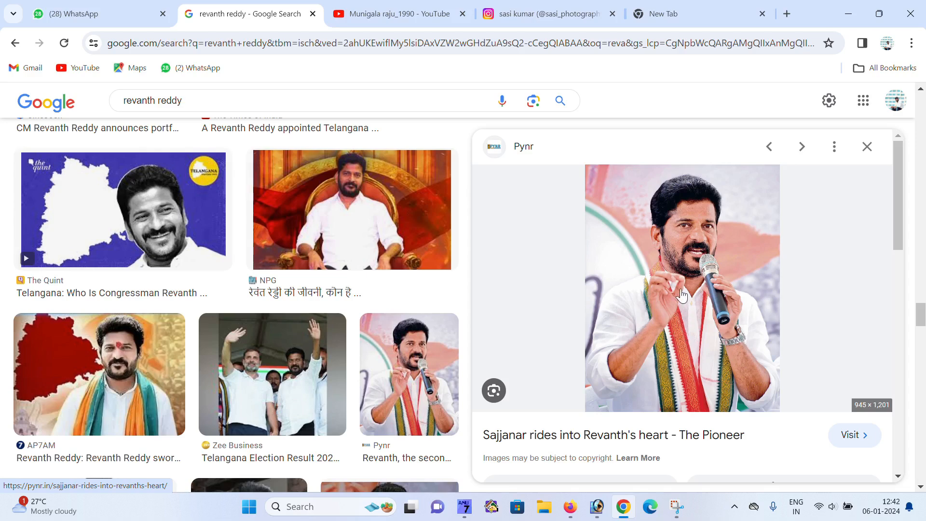
{"action": "right_click", "coordinate": [681, 263]}
{"action": "scroll", "coordinate": [704, 212], "scroll_direction": "down", "scroll_amount": 1}
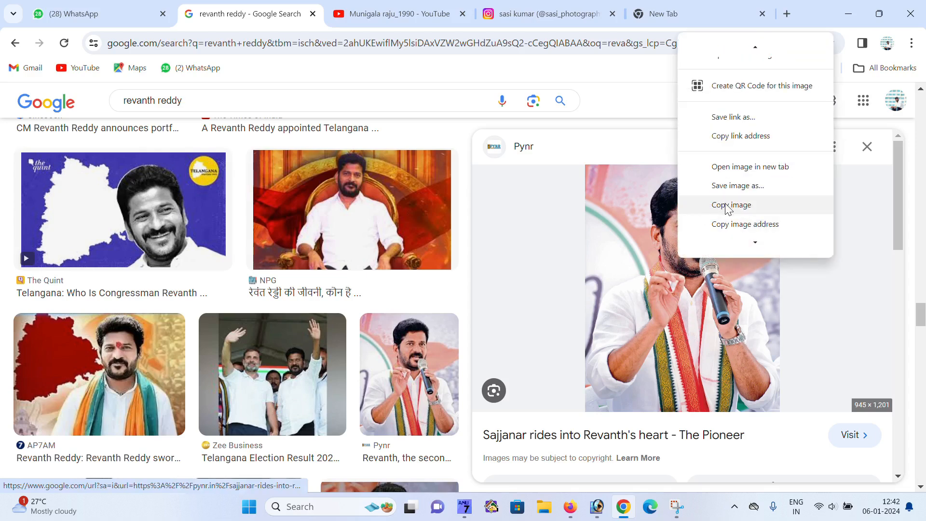
{"action": "left_click", "coordinate": [709, 204]}
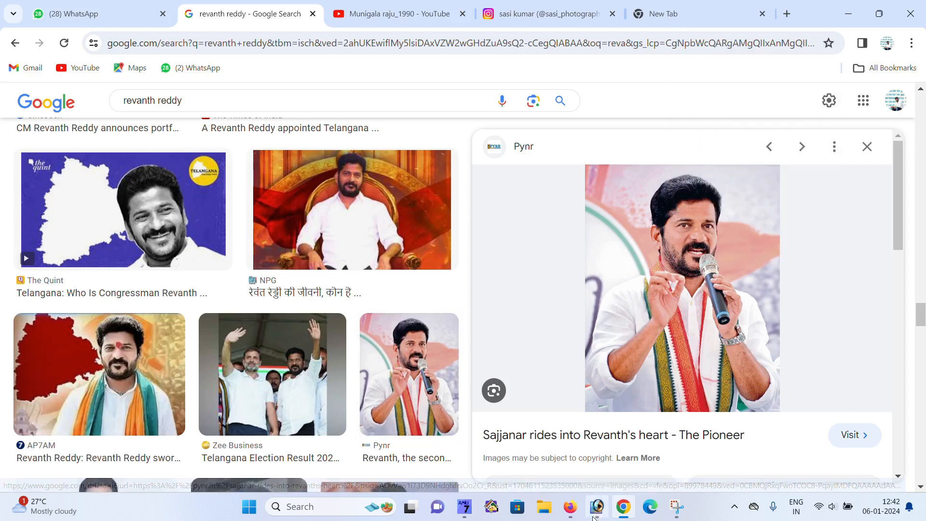
Step: Switch to Photoshop, paste the copied photo onto the blank canvas and shift it until its upper edge meets the canvas edge
{"action": "left_click", "coordinate": [597, 507]}
{"action": "key", "text": "ctrl+v"}
{"action": "left_click_drag", "start_coordinate": [472, 274], "coordinate": [467, 256]}
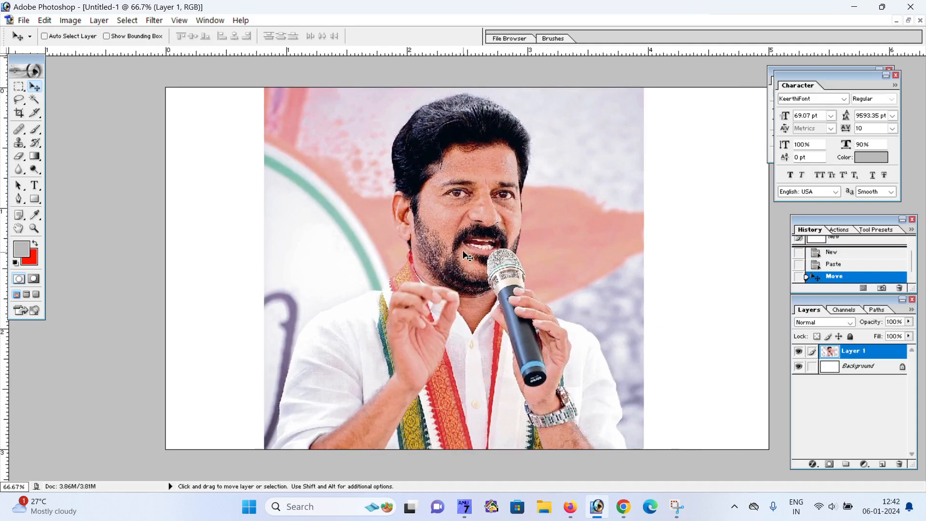
{"action": "key", "text": "ctrl+t"}
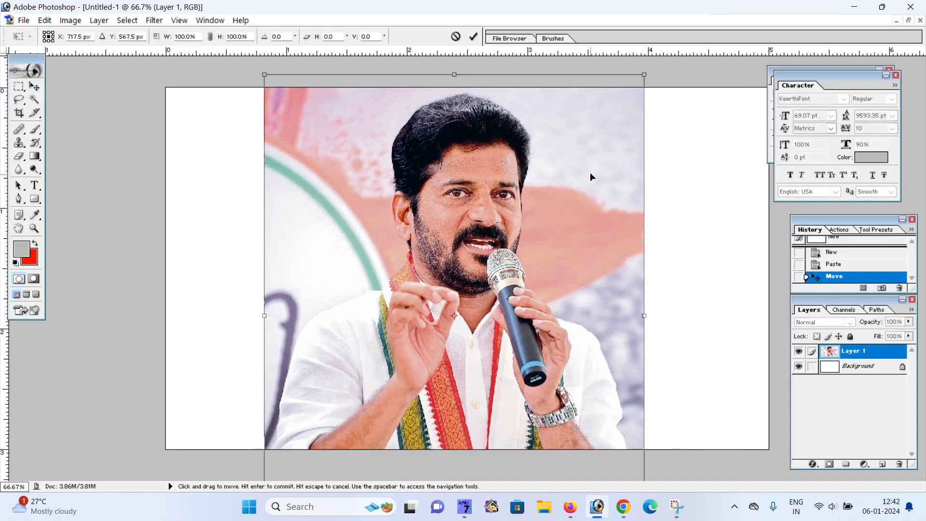
{"action": "key", "text": "Return"}
{"action": "left_click_drag", "start_coordinate": [513, 246], "coordinate": [533, 266]}
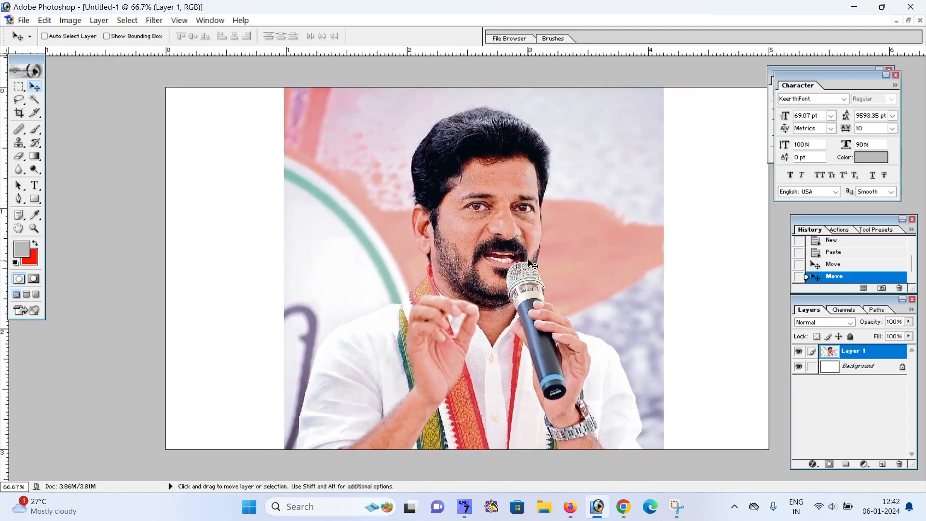
Step: Scale the pasted photo proportionally to 67% and move it up so it fits inside the canvas
{"action": "key", "text": "ctrl+t"}
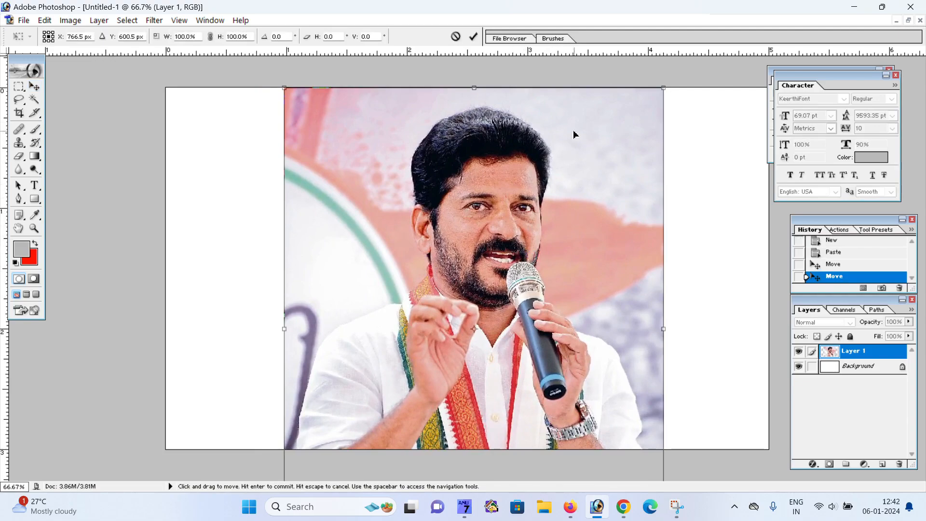
{"action": "left_click_drag", "start_coordinate": [664, 88], "coordinate": [609, 188]}
{"action": "left_click_drag", "start_coordinate": [529, 289], "coordinate": [530, 232]}
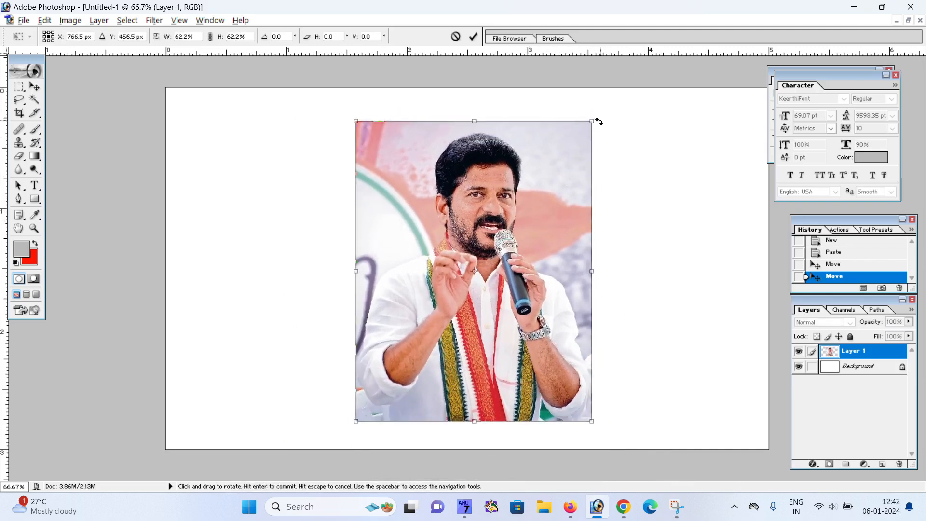
{"action": "left_click_drag", "start_coordinate": [594, 120], "coordinate": [602, 109]}
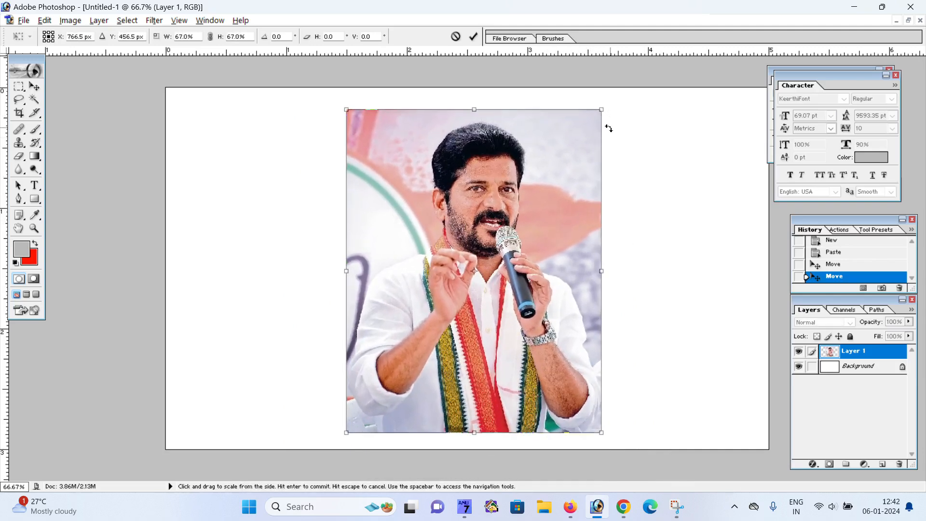
{"action": "key", "text": "Return"}
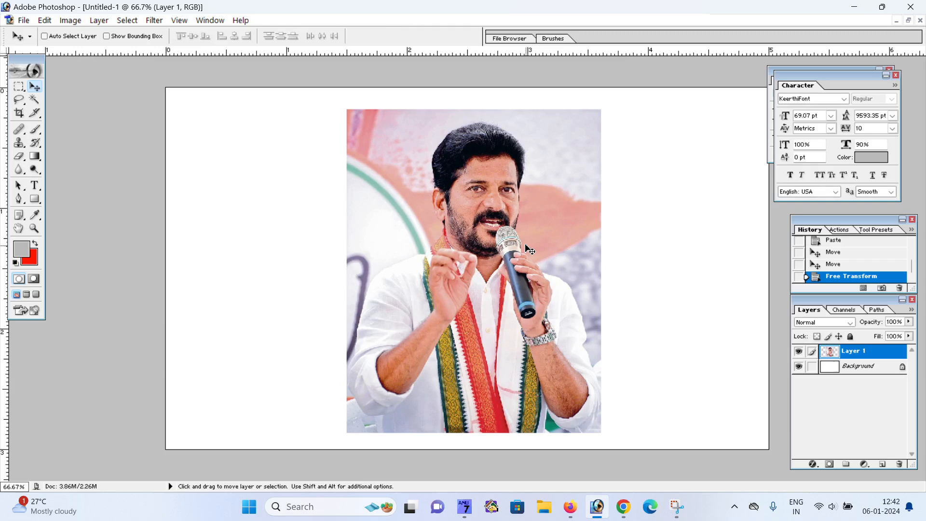
Step: Move the scaled photo slightly left of the canvas centre
{"action": "right_click", "coordinate": [487, 225]}
{"action": "left_click", "coordinate": [507, 234]}
{"action": "left_click_drag", "start_coordinate": [519, 240], "coordinate": [483, 231]}
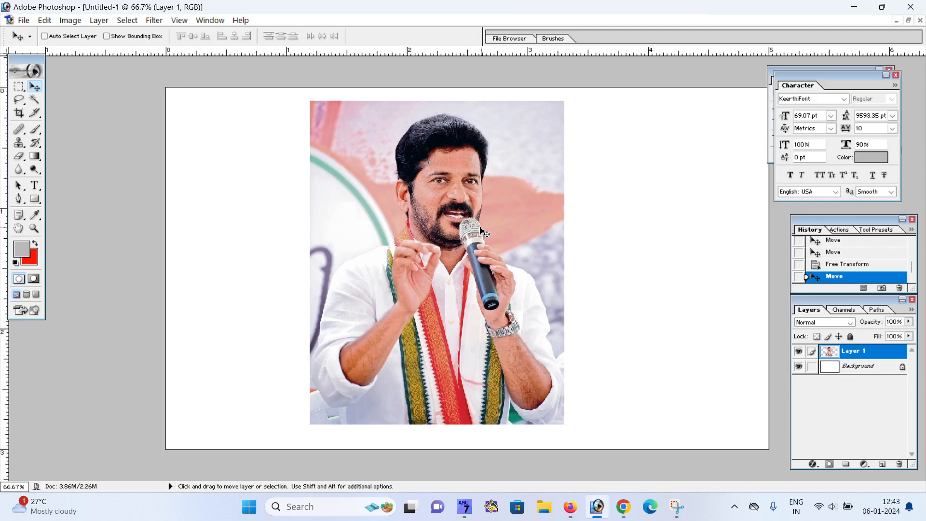
{"action": "left_click_drag", "start_coordinate": [368, 202], "coordinate": [370, 207]}
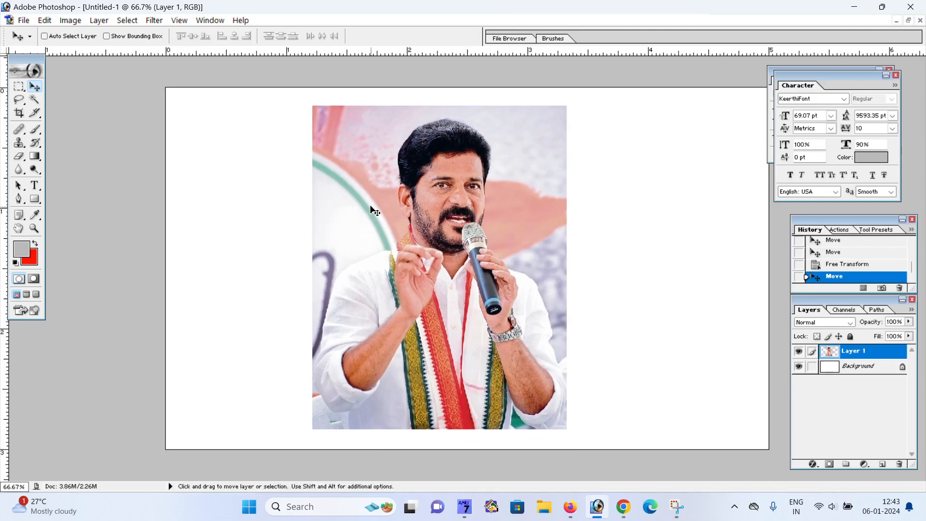
Step: With the Pen tool, start a path at the photo's lower edge and trace around the underside of the rolled-up sleeve at 300% zoom
{"action": "left_click", "coordinate": [19, 198]}
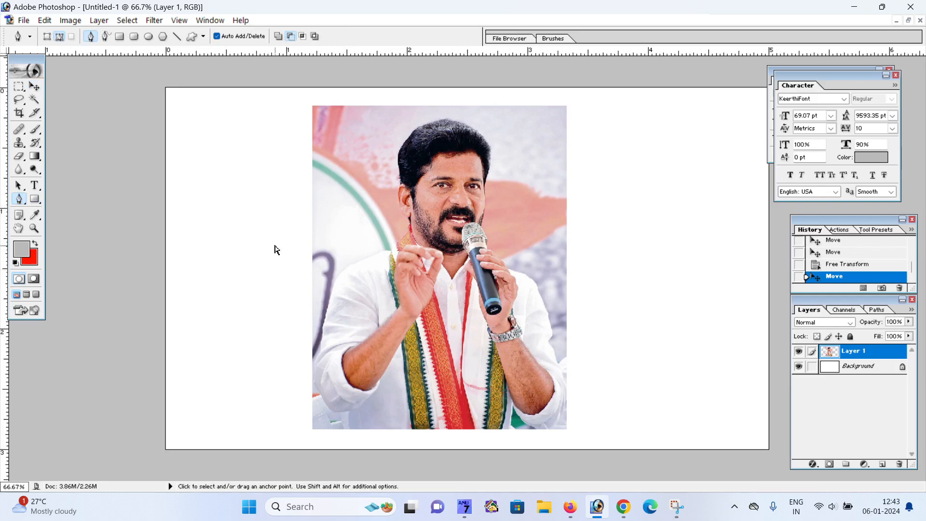
{"action": "key", "text": "ctrl+plus"}
{"action": "key", "text": "ctrl+plus"}
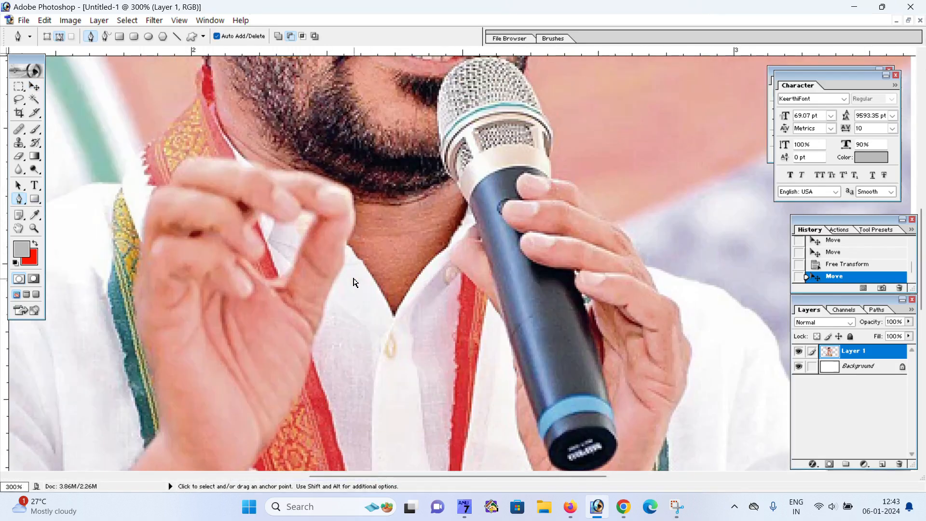
{"action": "key", "text": "ctrl+plus"}
{"action": "left_click_drag", "start_coordinate": [532, 221], "coordinate": [261, 285]}
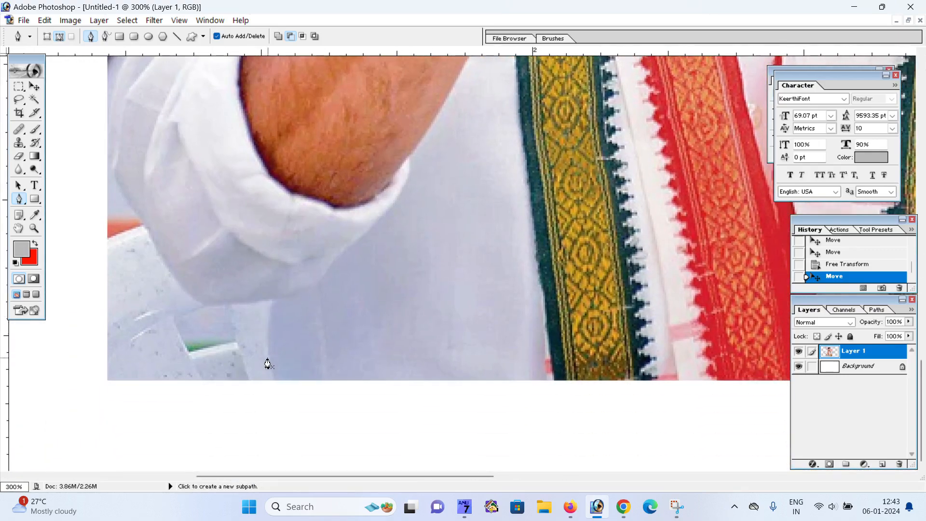
{"action": "left_click", "coordinate": [274, 382]}
{"action": "left_click", "coordinate": [271, 365]}
{"action": "left_click", "coordinate": [267, 323]}
{"action": "left_click", "coordinate": [271, 307]}
{"action": "left_click", "coordinate": [271, 303]}
{"action": "left_click", "coordinate": [249, 300]}
{"action": "left_click", "coordinate": [214, 300]}
{"action": "left_click", "coordinate": [164, 239]}
{"action": "left_click_drag", "start_coordinate": [146, 231], "coordinate": [137, 191]}
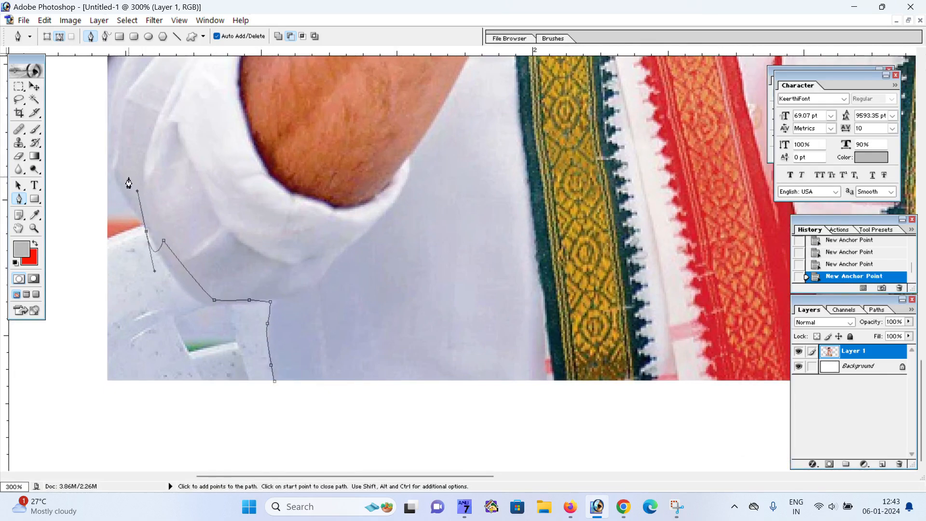
{"action": "key", "text": "ctrl+z"}
Step: Continue the pen path up the outer edge of the white sleeve
{"action": "left_click_drag", "start_coordinate": [191, 213], "coordinate": [297, 299]}
{"action": "left_click", "coordinate": [228, 262]}
{"action": "left_click", "coordinate": [227, 192]}
{"action": "left_click", "coordinate": [230, 165]}
{"action": "left_click", "coordinate": [228, 154]}
{"action": "left_click", "coordinate": [239, 138]}
{"action": "left_click", "coordinate": [251, 122]}
Step: Continue the pen path up the upper arm and over the shoulder to the scarf beside the raised hand
{"action": "left_click_drag", "start_coordinate": [282, 99], "coordinate": [233, 238]}
{"action": "left_click_drag", "start_coordinate": [219, 190], "coordinate": [217, 167]}
{"action": "left_click_drag", "start_coordinate": [219, 122], "coordinate": [222, 324]}
{"action": "left_click_drag", "start_coordinate": [204, 230], "coordinate": [215, 193]}
{"action": "left_click_drag", "start_coordinate": [228, 157], "coordinate": [285, 181]}
{"action": "left_click", "coordinate": [319, 169]}
{"action": "left_click", "coordinate": [348, 158]}
{"action": "left_click_drag", "start_coordinate": [374, 150], "coordinate": [352, 217]}
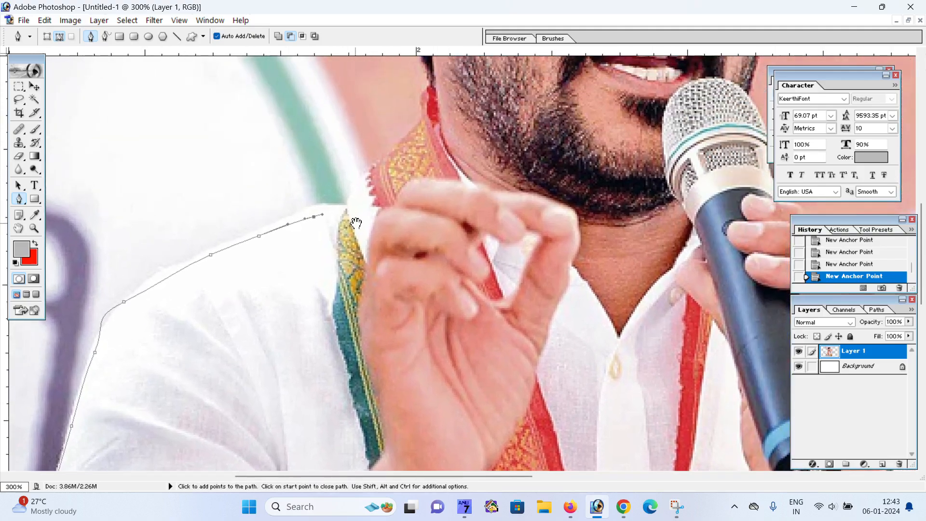
{"action": "left_click", "coordinate": [355, 196]}
{"action": "left_click", "coordinate": [394, 168]}
{"action": "left_click", "coordinate": [437, 159]}
{"action": "left_click", "coordinate": [437, 134]}
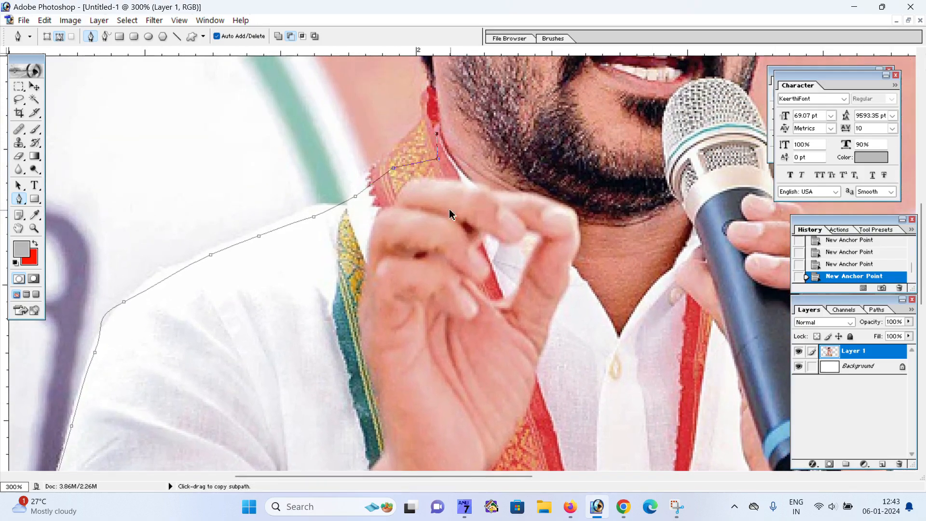
{"action": "key", "text": "ctrl+alt+z"}
{"action": "key", "text": "ctrl+alt+z"}
{"action": "key", "text": "ctrl+alt+z"}
Step: Trace the pen path along the scarf's outer edge, up the neck and around the ear to the hairline
{"action": "left_click", "coordinate": [368, 178]}
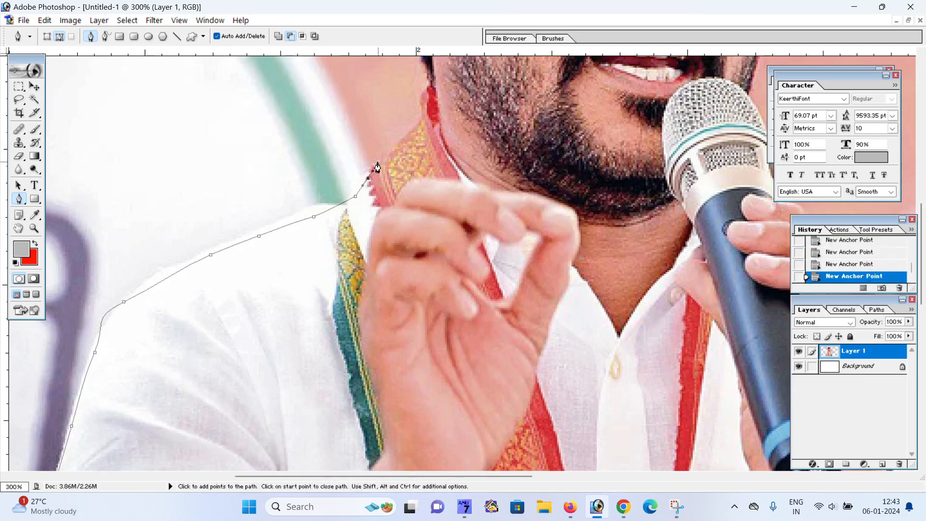
{"action": "left_click", "coordinate": [400, 141]}
{"action": "left_click_drag", "start_coordinate": [470, 132], "coordinate": [502, 228]}
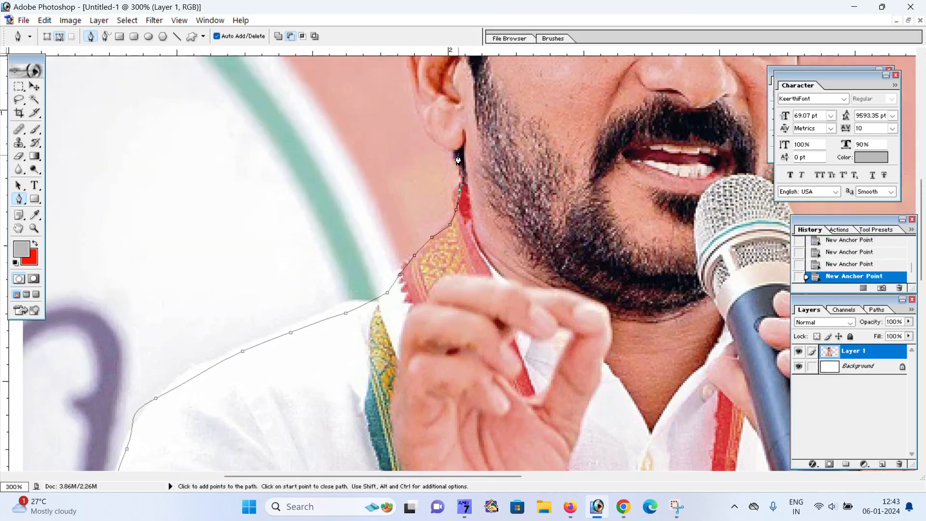
{"action": "left_click_drag", "start_coordinate": [452, 149], "coordinate": [446, 155]}
{"action": "left_click", "coordinate": [418, 107]}
{"action": "left_click", "coordinate": [411, 74]}
{"action": "left_click_drag", "start_coordinate": [428, 79], "coordinate": [455, 209]}
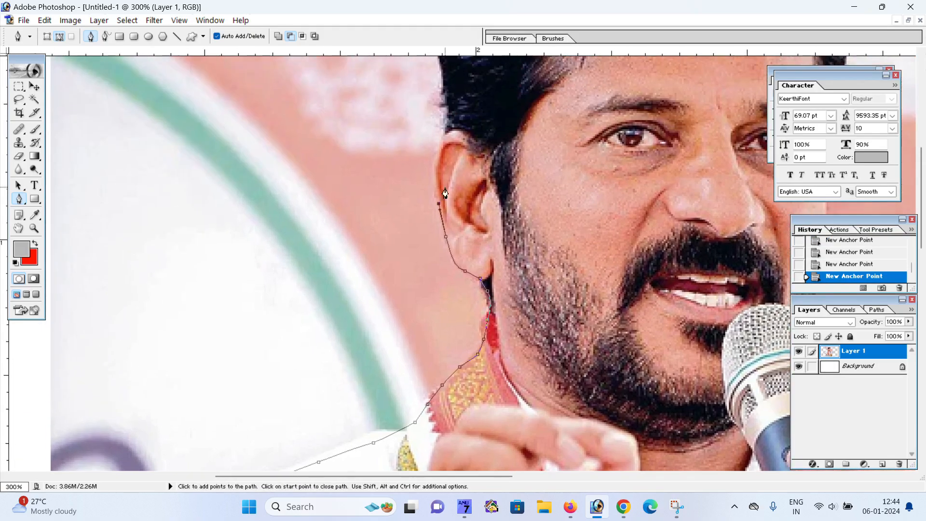
{"action": "left_click_drag", "start_coordinate": [436, 158], "coordinate": [438, 153]}
{"action": "left_click", "coordinate": [447, 104]}
Step: Continue the pen path up the side of the hair above the ear and across the crown of the head
{"action": "left_click_drag", "start_coordinate": [498, 136], "coordinate": [534, 312]}
{"action": "left_click", "coordinate": [472, 211]}
{"action": "left_click", "coordinate": [479, 165]}
{"action": "left_click", "coordinate": [500, 124]}
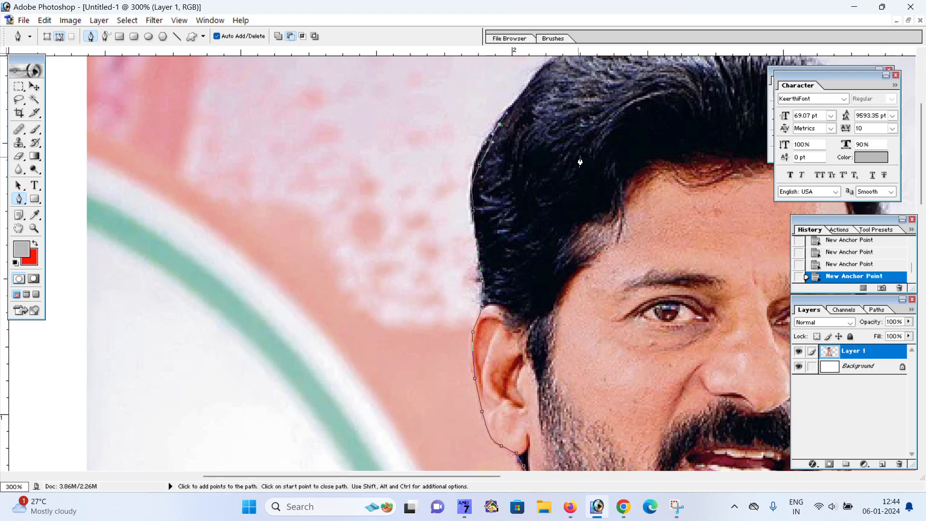
{"action": "left_click_drag", "start_coordinate": [553, 166], "coordinate": [495, 266]}
{"action": "left_click", "coordinate": [490, 162]}
{"action": "left_click", "coordinate": [575, 128]}
{"action": "left_click_drag", "start_coordinate": [560, 185], "coordinate": [362, 225]}
{"action": "left_click", "coordinate": [414, 160]}
{"action": "left_click", "coordinate": [491, 169]}
{"action": "left_click", "coordinate": [506, 175]}
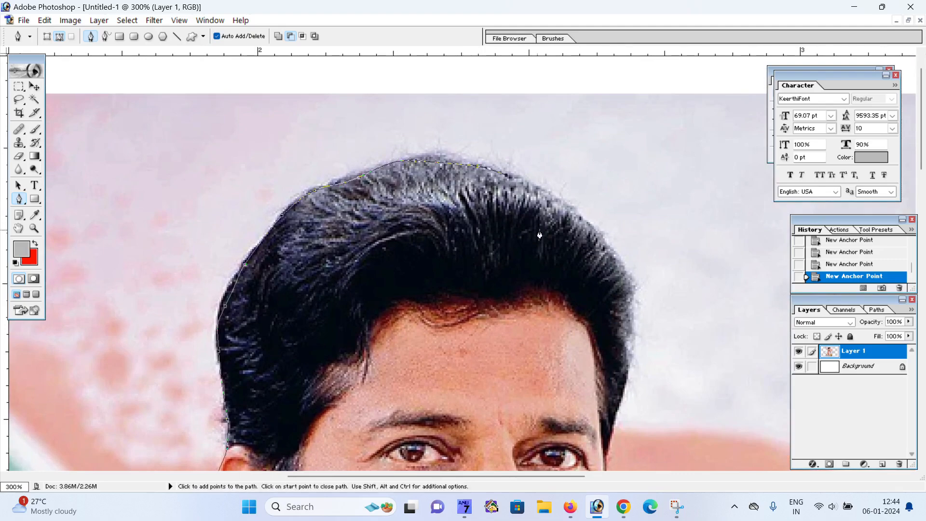
Step: Continue the pen path over the crown and down the far side of the hair to the temple
{"action": "left_click_drag", "start_coordinate": [521, 231], "coordinate": [389, 176]}
{"action": "left_click", "coordinate": [563, 203]}
{"action": "left_click", "coordinate": [582, 219]}
{"action": "left_click", "coordinate": [594, 228]}
{"action": "left_click", "coordinate": [482, 198]}
{"action": "left_click_drag", "start_coordinate": [493, 233], "coordinate": [478, 153]}
{"action": "left_click", "coordinate": [477, 180]}
{"action": "left_click_drag", "start_coordinate": [484, 218], "coordinate": [481, 235]}
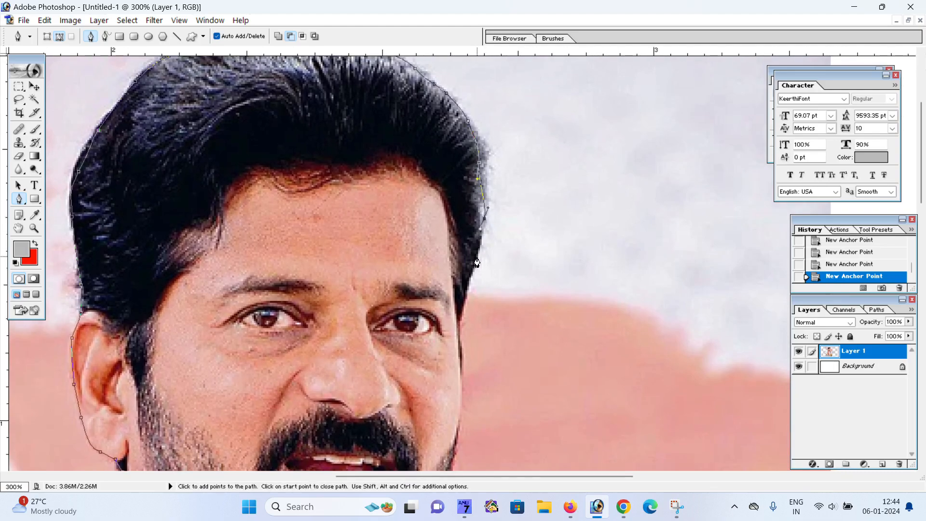
Step: Continue the pen path down the cheek and beard and along the outer edge of the microphone head
{"action": "left_click_drag", "start_coordinate": [469, 282], "coordinate": [470, 192]}
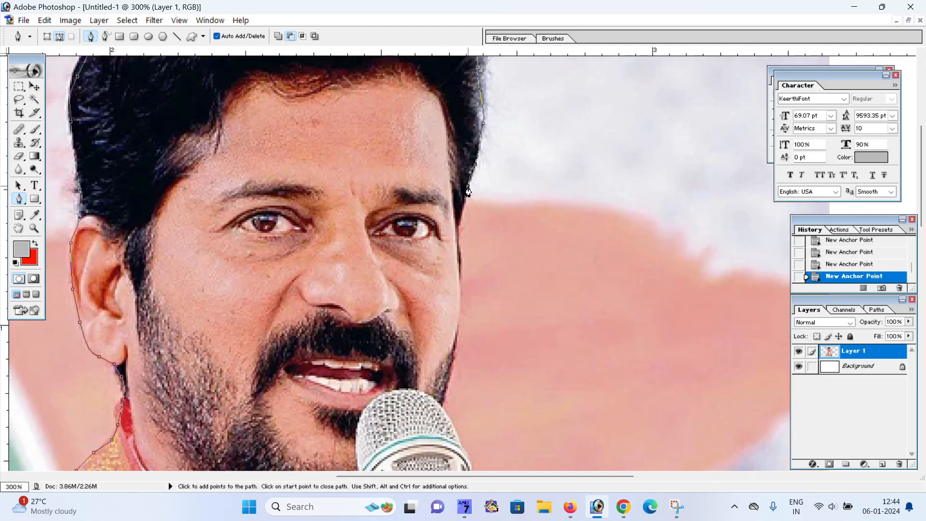
{"action": "left_click_drag", "start_coordinate": [458, 259], "coordinate": [463, 172]}
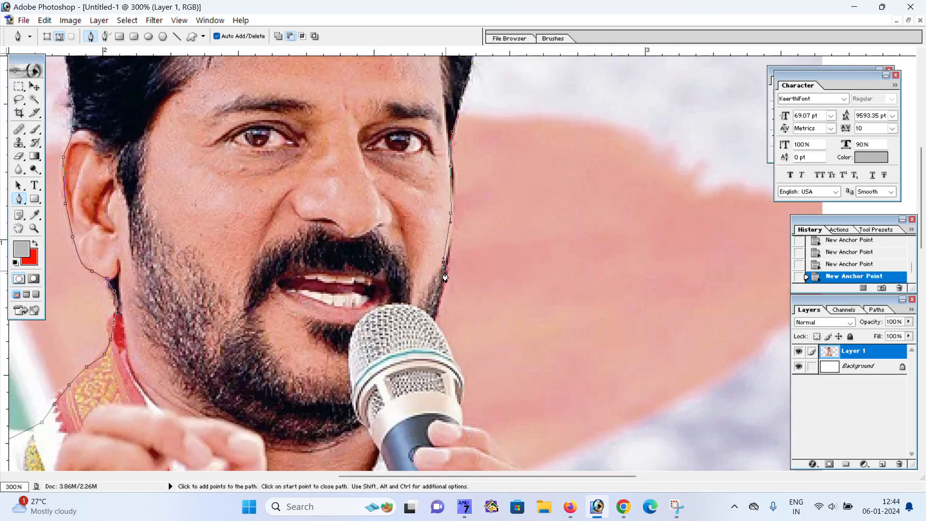
{"action": "key", "text": "ctrl"}
{"action": "left_click_drag", "start_coordinate": [470, 244], "coordinate": [453, 154]}
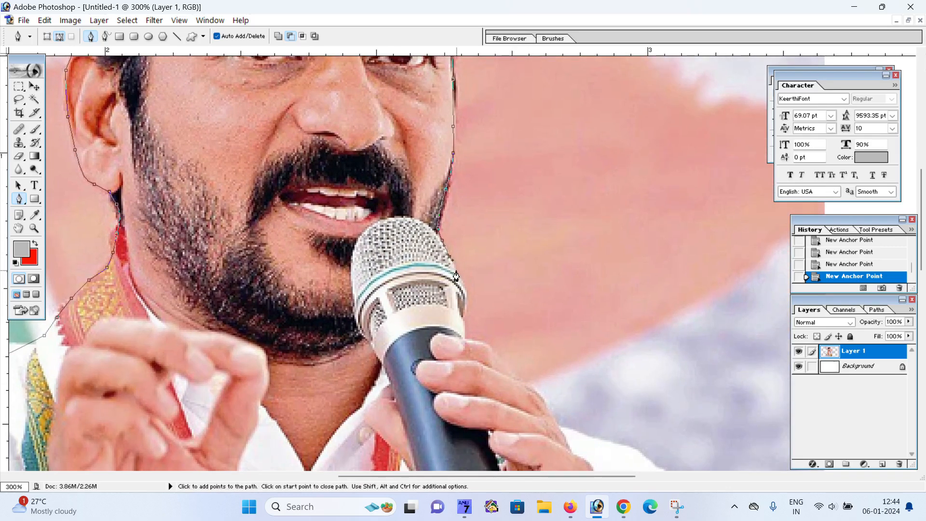
{"action": "left_click_drag", "start_coordinate": [467, 292], "coordinate": [439, 167]}
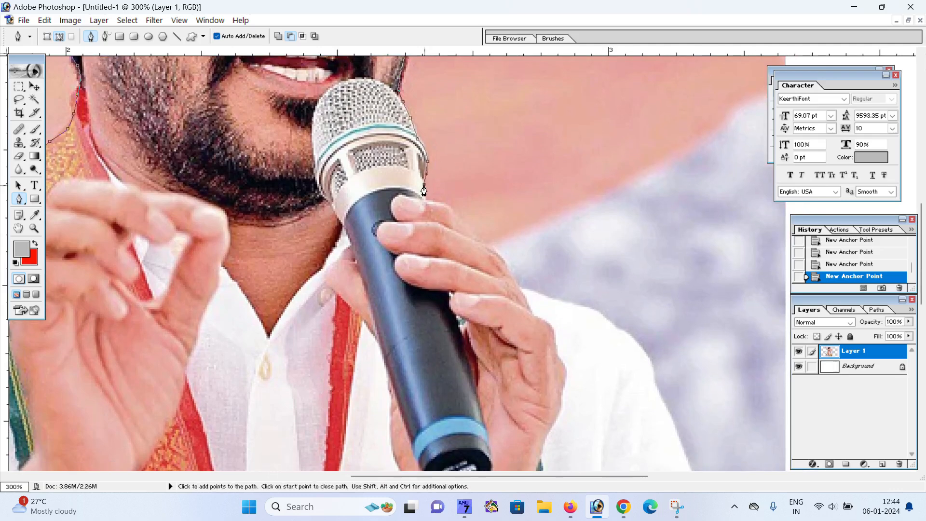
Step: Trace the pen path around the hand holding the microphone and along the white shirt's shoulder
{"action": "left_click", "coordinate": [435, 201]}
{"action": "left_click", "coordinate": [454, 208]}
{"action": "left_click", "coordinate": [504, 268]}
{"action": "left_click_drag", "start_coordinate": [527, 299], "coordinate": [525, 276]}
{"action": "left_click_drag", "start_coordinate": [543, 313], "coordinate": [500, 209]}
{"action": "left_click_drag", "start_coordinate": [502, 215], "coordinate": [509, 237]}
{"action": "left_click_drag", "start_coordinate": [523, 303], "coordinate": [525, 313]}
{"action": "left_click_drag", "start_coordinate": [520, 351], "coordinate": [518, 250]}
Step: Continue the pen path down the outer sleeve and around the rolled cuff below the elbow
{"action": "left_click_drag", "start_coordinate": [536, 384], "coordinate": [449, 207]}
{"action": "left_click", "coordinate": [454, 208]}
{"action": "left_click", "coordinate": [463, 231]}
{"action": "left_click", "coordinate": [476, 262]}
{"action": "left_click_drag", "start_coordinate": [447, 348], "coordinate": [443, 264]}
{"action": "left_click_drag", "start_coordinate": [477, 224], "coordinate": [473, 240]}
{"action": "left_click_drag", "start_coordinate": [455, 321], "coordinate": [447, 332]}
{"action": "left_click_drag", "start_coordinate": [374, 383], "coordinate": [338, 378]}
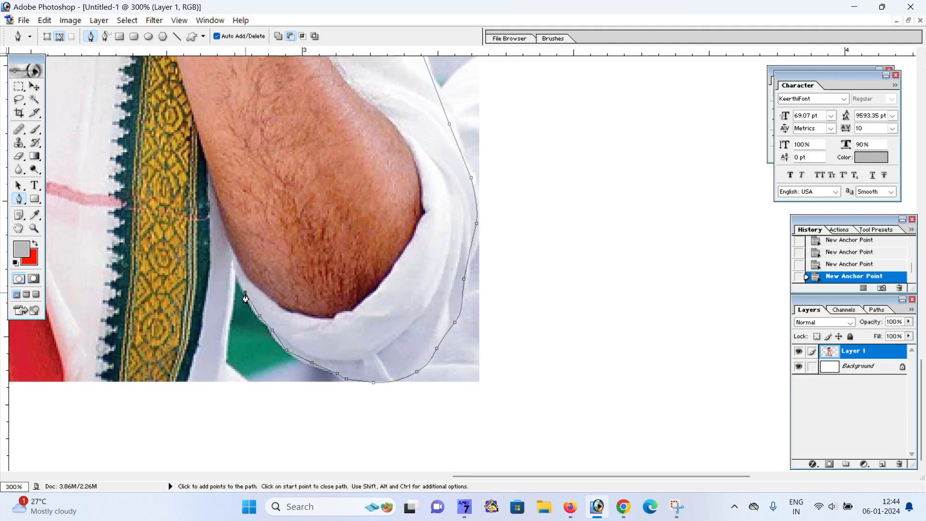
Step: Trace the gap between sleeve and shirt, then run the pen path along the photo's lower edge to the starting side
{"action": "left_click", "coordinate": [236, 275]}
{"action": "left_click_drag", "start_coordinate": [247, 235], "coordinate": [326, 234]}
{"action": "left_click_drag", "start_coordinate": [305, 336], "coordinate": [307, 356]}
{"action": "left_click_drag", "start_coordinate": [197, 312], "coordinate": [151, 213]}
{"action": "left_click_drag", "start_coordinate": [314, 366], "coordinate": [527, 338]}
{"action": "left_click_drag", "start_coordinate": [244, 342], "coordinate": [288, 341]}
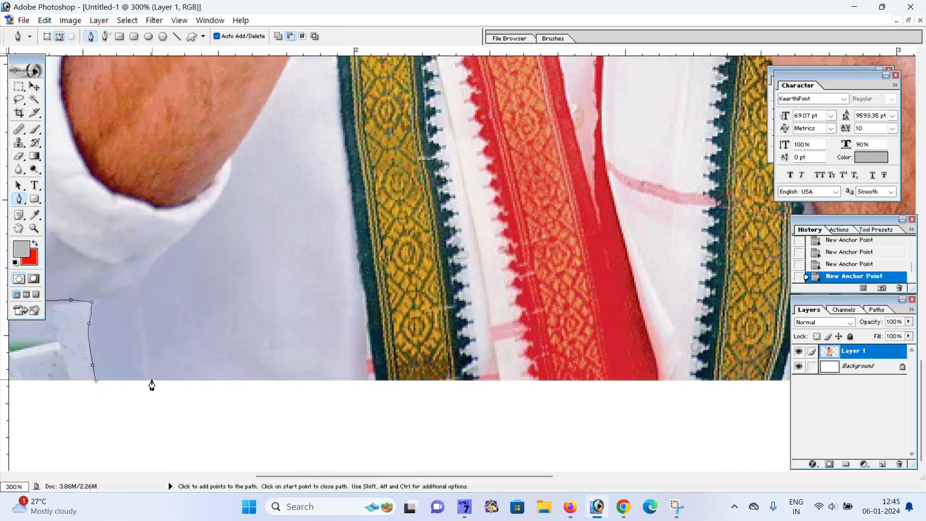
Step: Delete the photo's background using the pen path as a selection with a 4-pixel feather, and deselect
{"action": "key", "text": "ctrl+Return"}
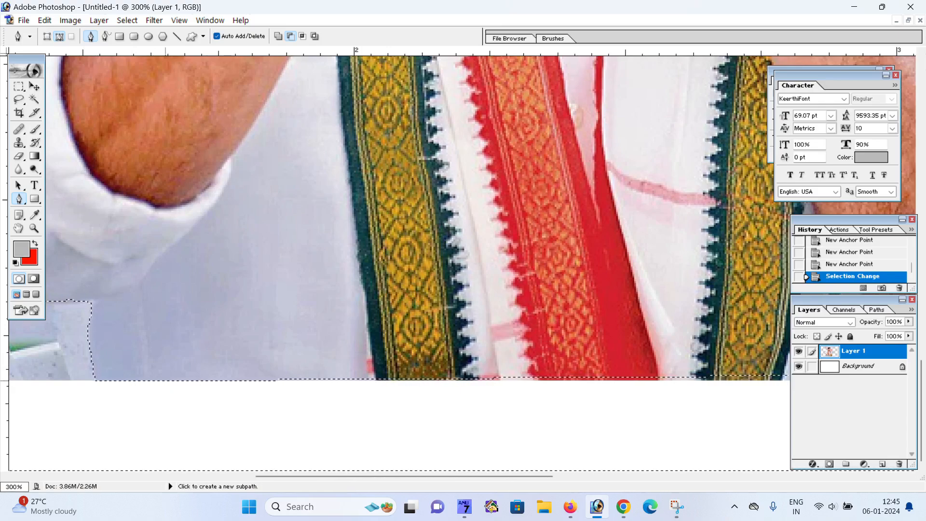
{"action": "key", "text": "ctrl+0"}
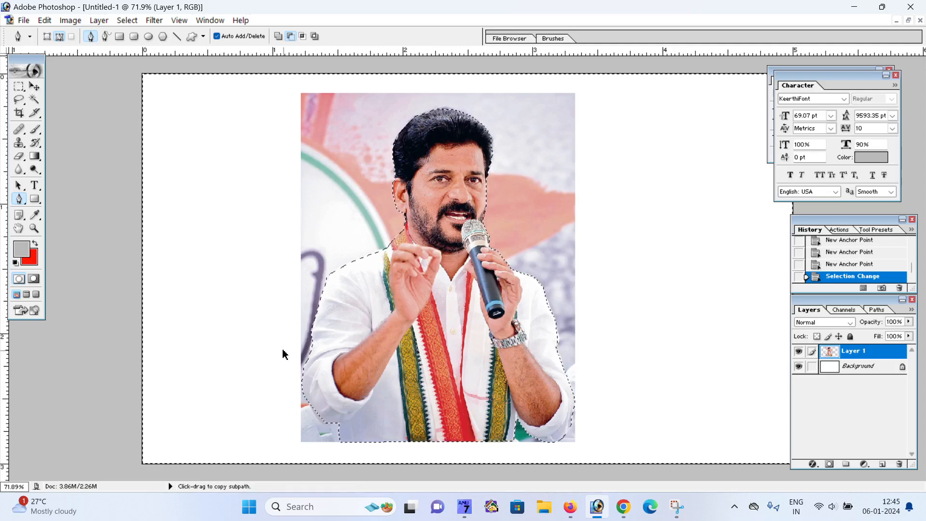
{"action": "key", "text": "ctrl+alt+d"}
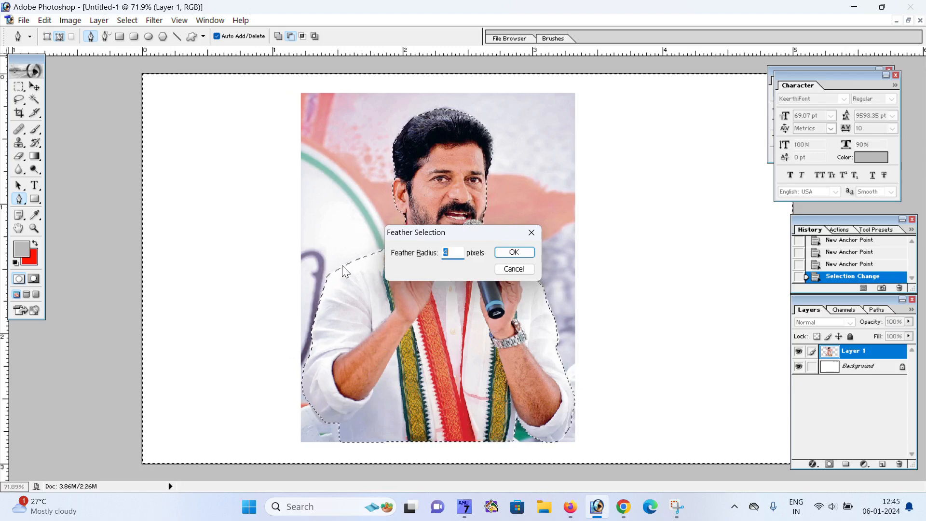
{"action": "left_click", "coordinate": [515, 252]}
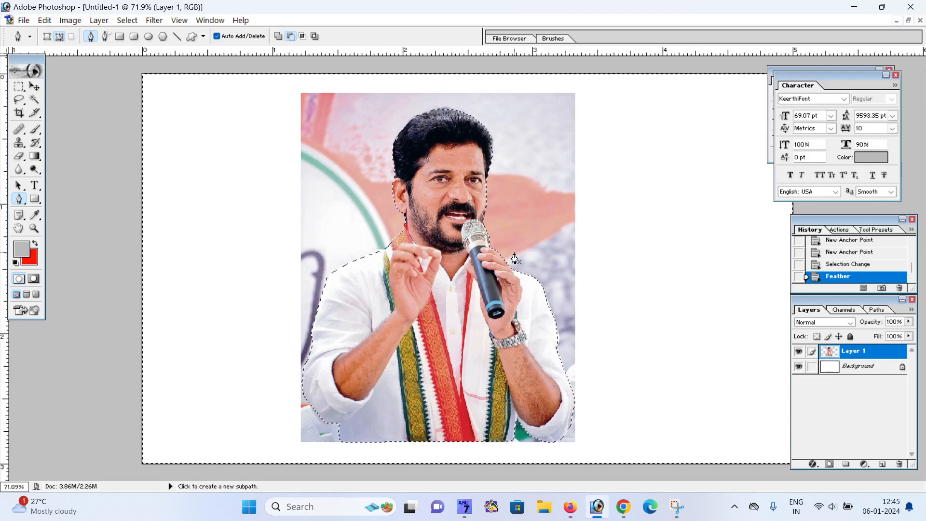
{"action": "key", "text": "Delete"}
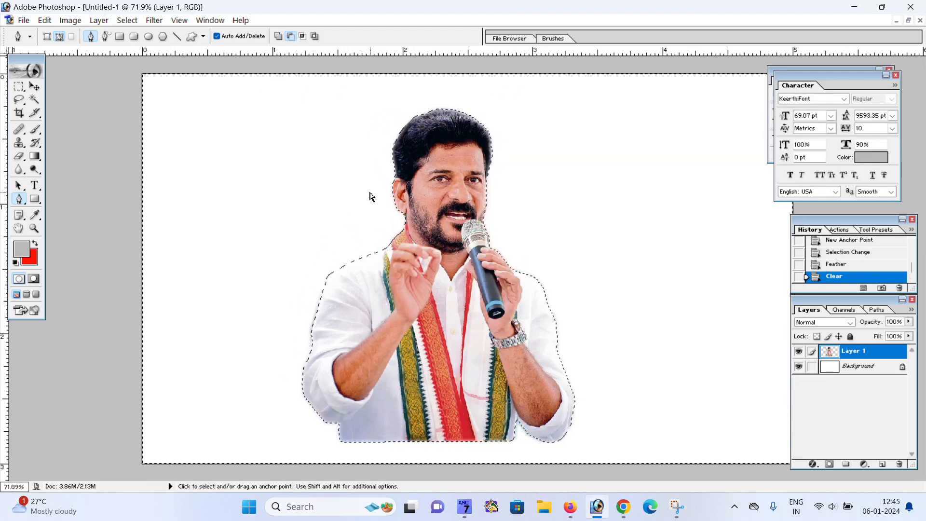
{"action": "key", "text": "ctrl+d"}
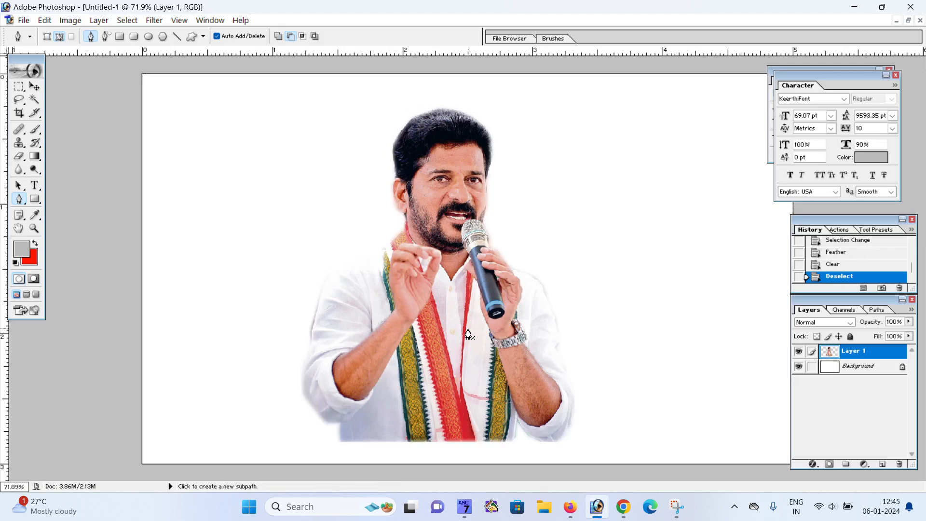
Step: Move the Revanth Reddy cutout to the lower-left corner of the canvas
{"action": "key", "text": "ctrl+minus"}
{"action": "left_click", "coordinate": [34, 86]}
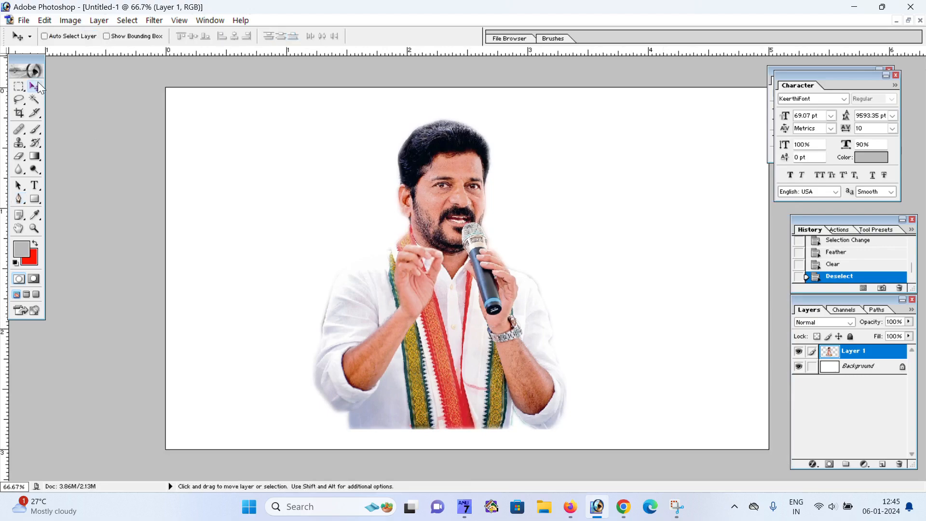
{"action": "right_click", "coordinate": [442, 244]}
{"action": "left_click_drag", "start_coordinate": [442, 243], "coordinate": [258, 255]}
Step: Switch to Chrome and search Google Images for sonia gandhi
{"action": "left_click", "coordinate": [570, 506]}
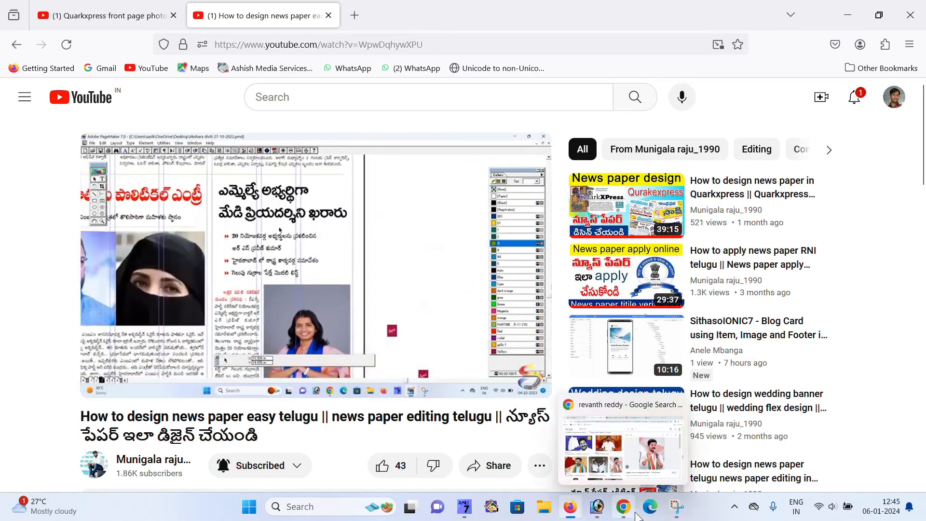
{"action": "key", "text": "alt+Tab"}
{"action": "left_click", "coordinate": [282, 102]}
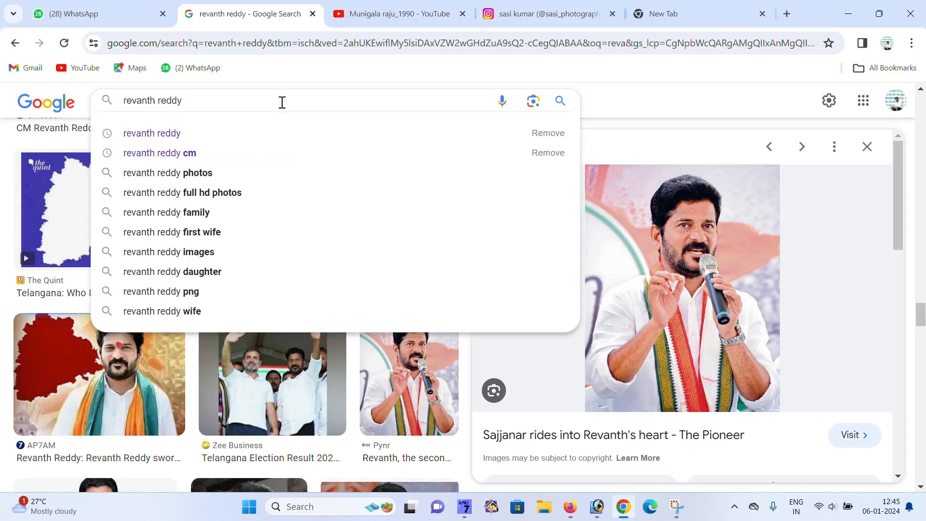
{"action": "key", "text": "ctrl+s"}
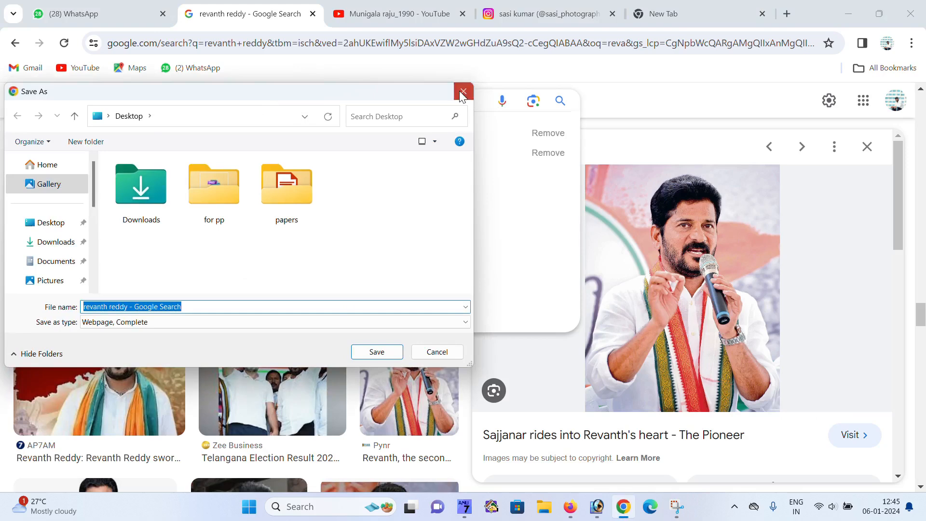
{"action": "left_click", "coordinate": [462, 93]}
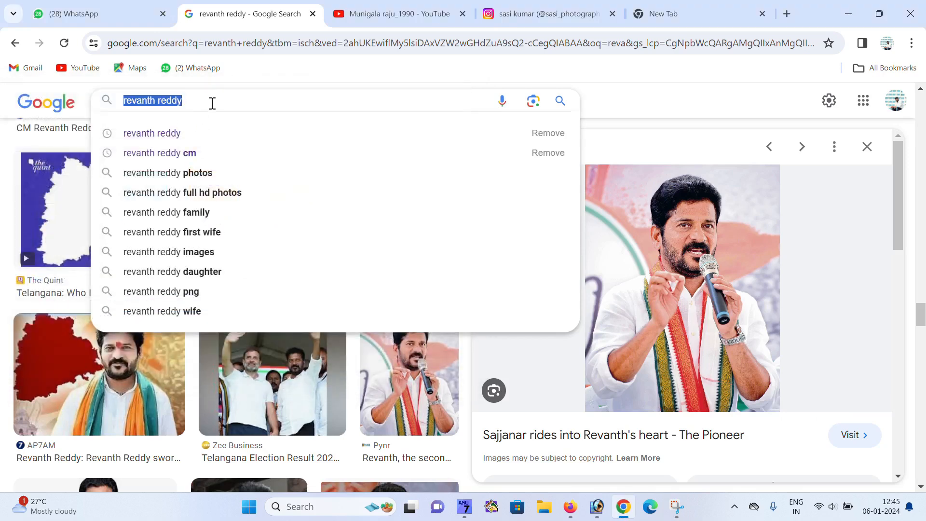
{"action": "type", "text": "soni"}
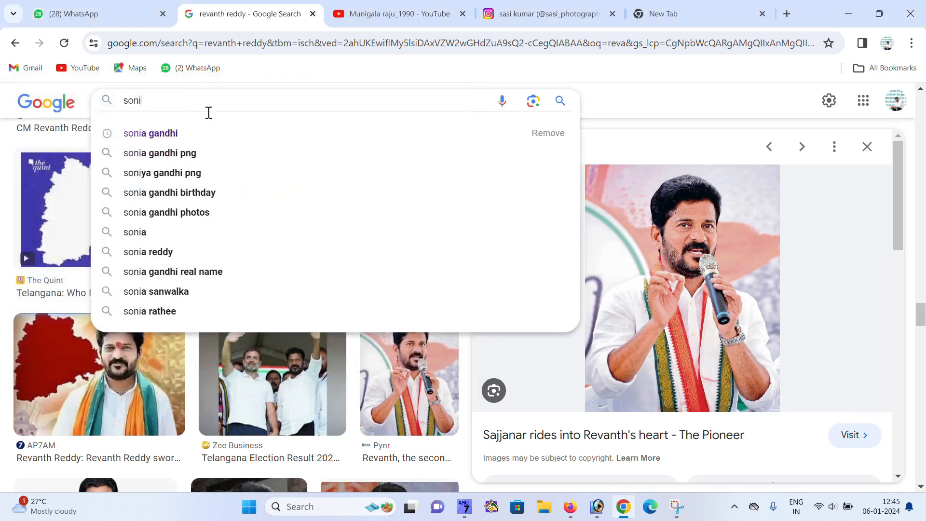
{"action": "left_click", "coordinate": [168, 137]}
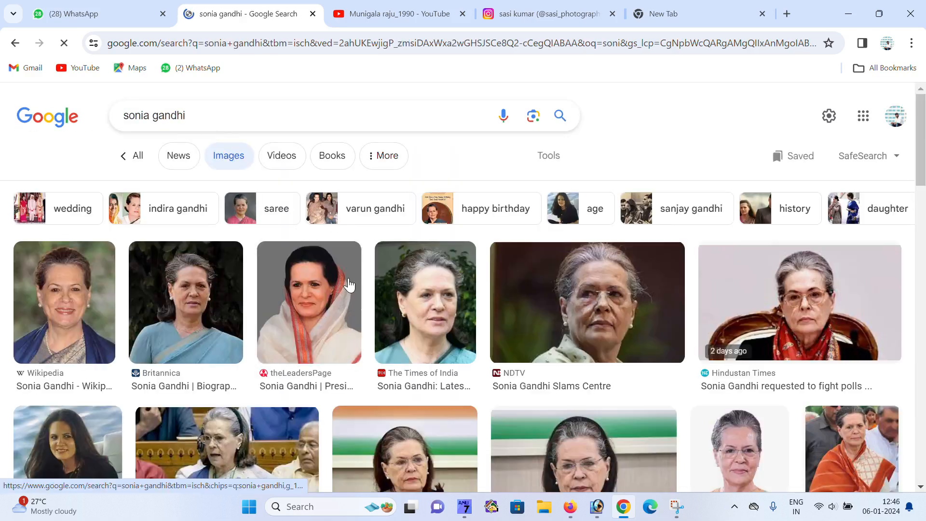
Step: Copy the Sonia Gandhi portrait with the gray background from theLeadersPage and paste it into the Photoshop banner
{"action": "left_click", "coordinate": [325, 296]}
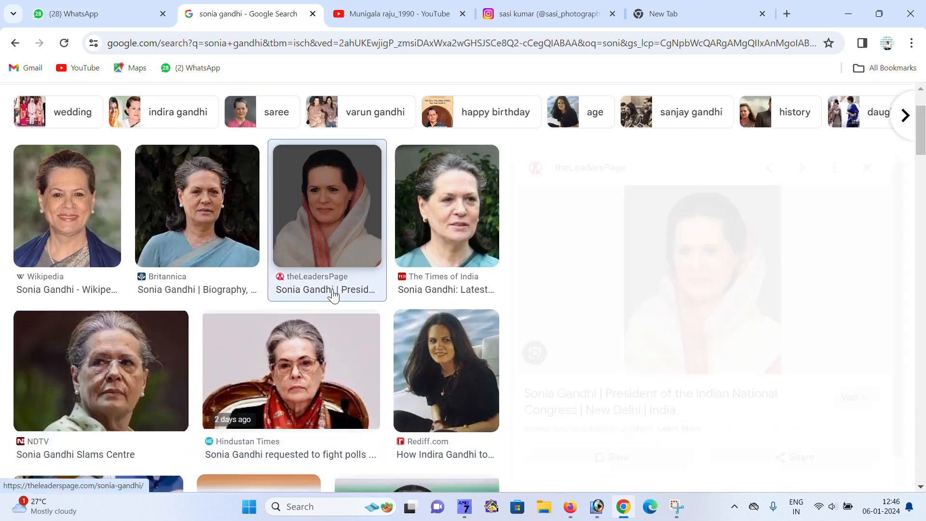
{"action": "right_click", "coordinate": [711, 276]}
{"action": "left_click", "coordinate": [745, 216]}
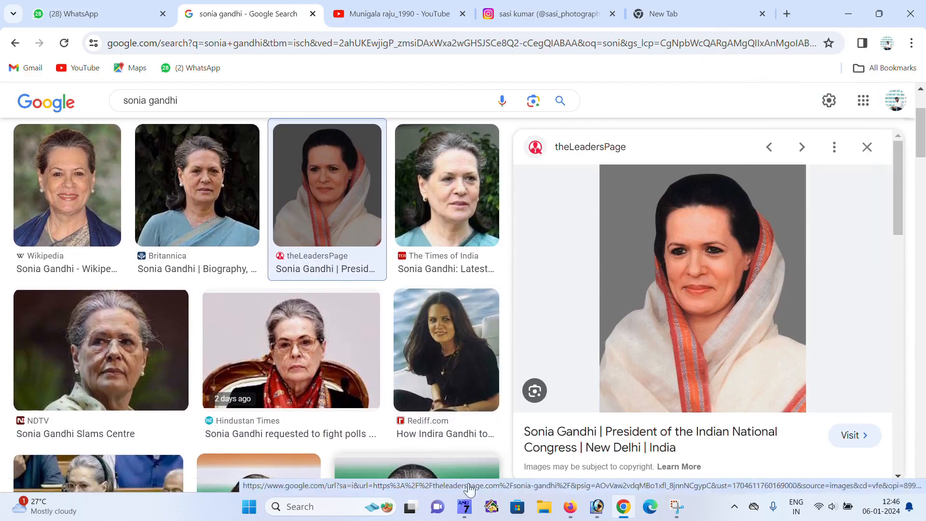
{"action": "left_click", "coordinate": [580, 474]}
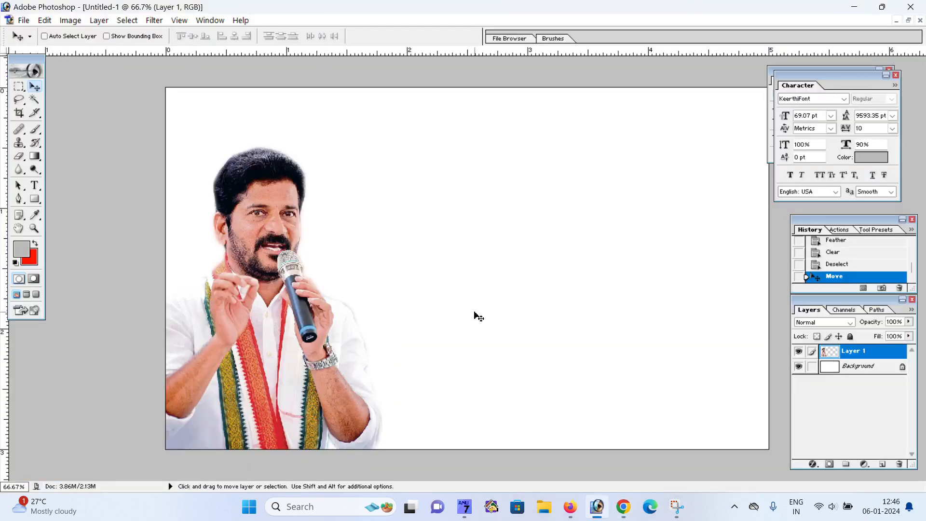
{"action": "key", "text": "ctrl+v"}
Step: Scale down the pasted Sonia Gandhi portrait and place it on the canvas beside the Revanth Reddy cutout
{"action": "left_click_drag", "start_coordinate": [488, 304], "coordinate": [545, 269]}
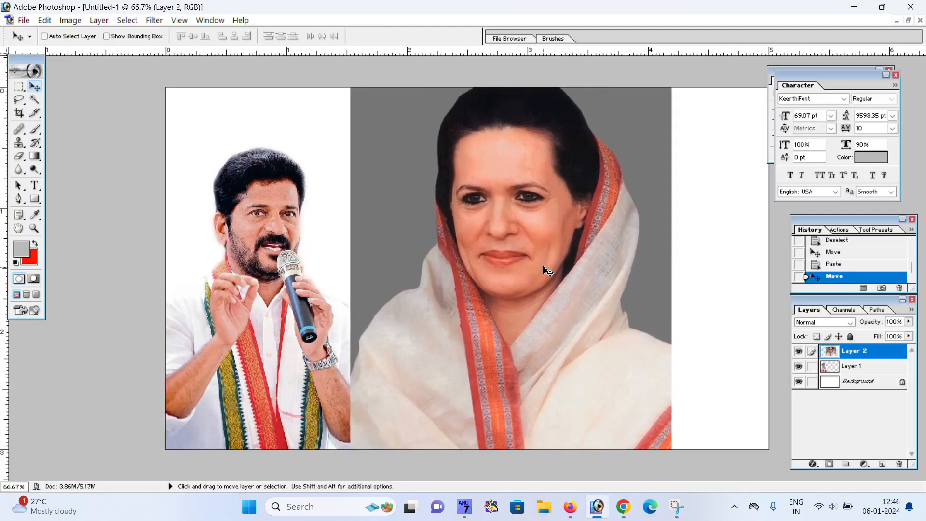
{"action": "key", "text": "ctrl+t"}
{"action": "left_click_drag", "start_coordinate": [672, 64], "coordinate": [645, 104]}
{"action": "key", "text": "Return"}
{"action": "left_click_drag", "start_coordinate": [368, 177], "coordinate": [390, 184]}
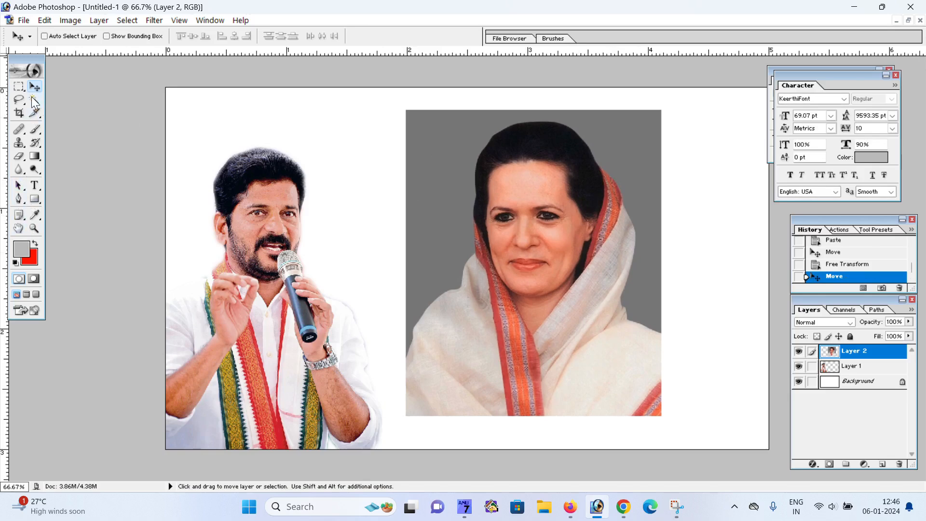
Step: Remove the portrait's gray background with a Magic Wand selection feathered by 4 pixels, and deselect
{"action": "left_click", "coordinate": [33, 99]}
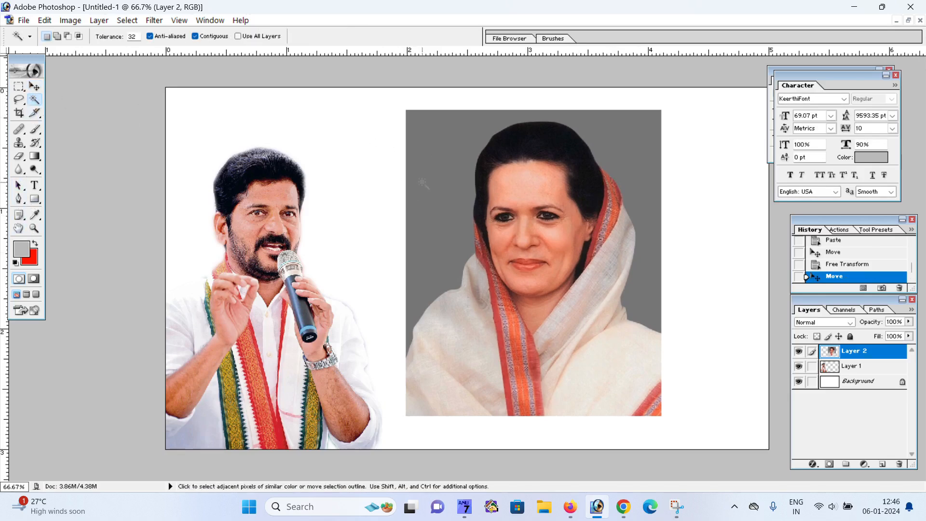
{"action": "left_click", "coordinate": [434, 161]}
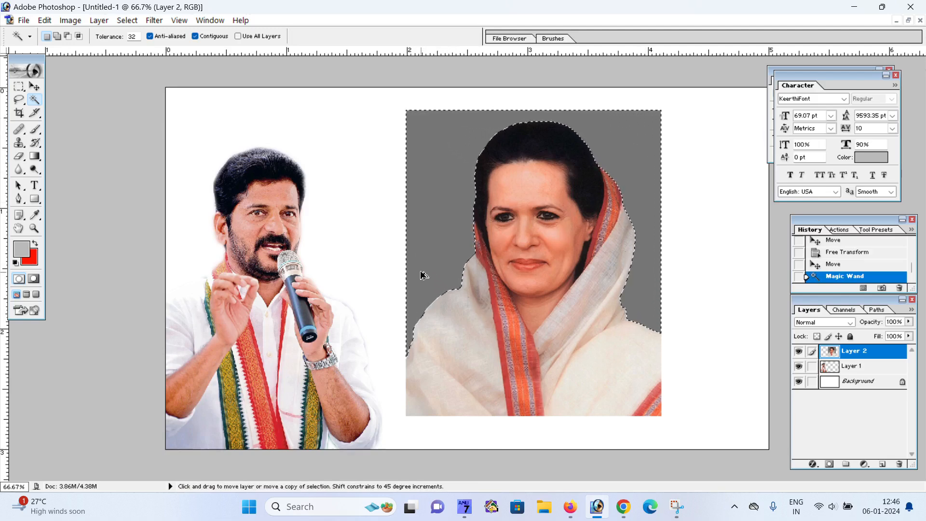
{"action": "key", "text": "ctrl+alt+d"}
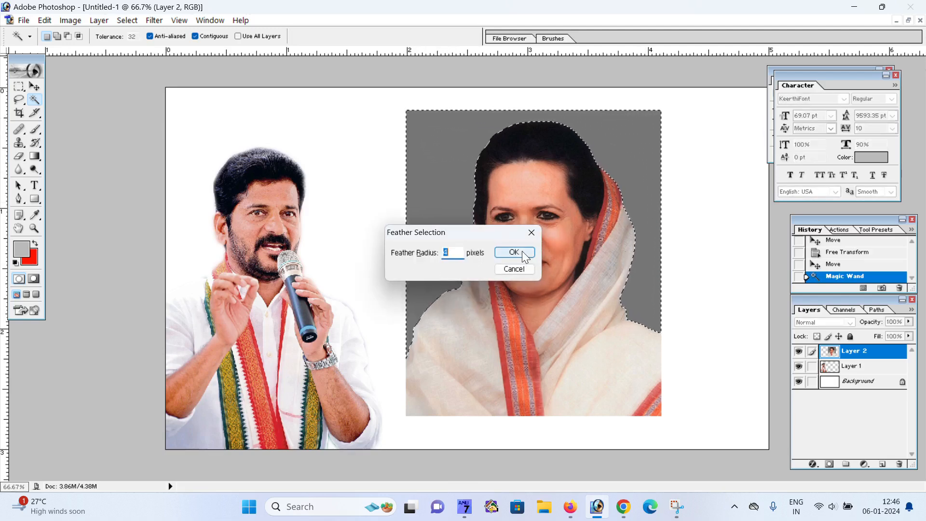
{"action": "left_click", "coordinate": [516, 251]}
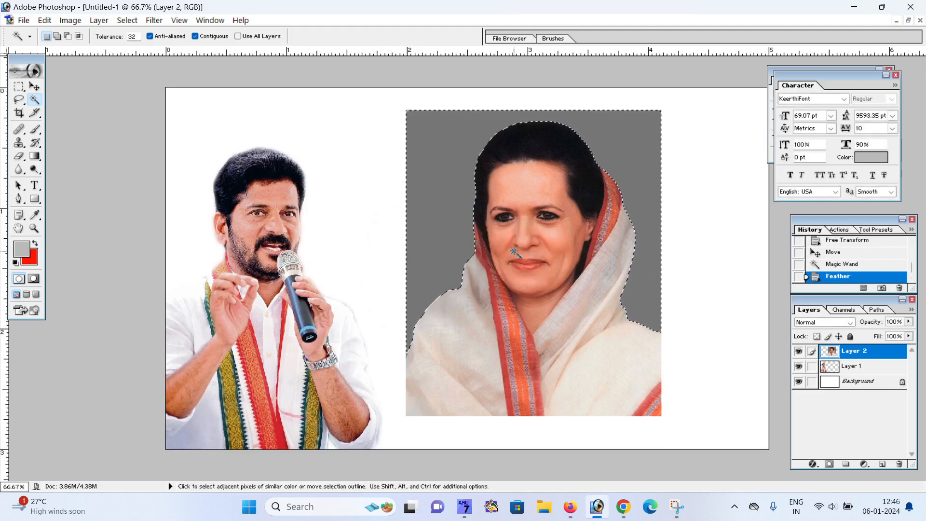
{"action": "key", "text": "Delete"}
{"action": "key", "text": "ctrl+d"}
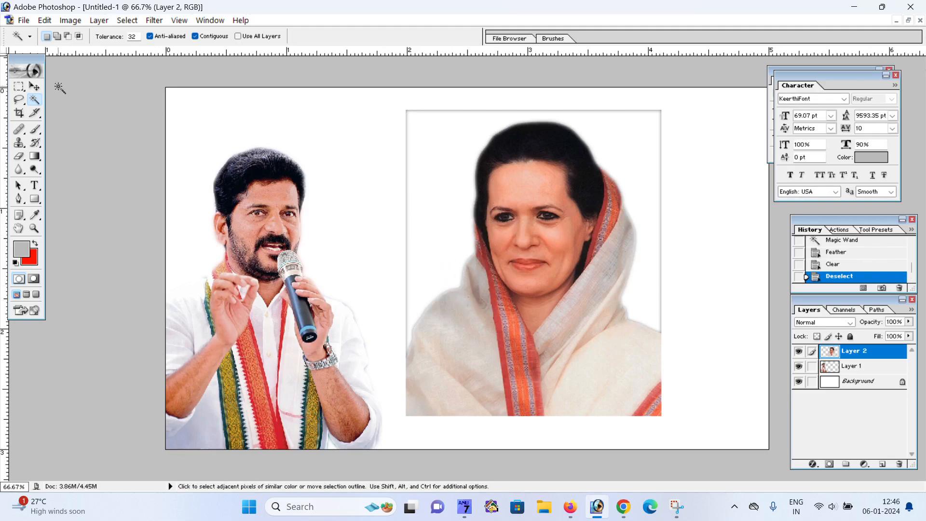
Step: Shift the Sonia Gandhi portrait slightly down and to the right on the canvas
{"action": "left_click", "coordinate": [36, 86]}
{"action": "right_click", "coordinate": [511, 194]}
{"action": "left_click", "coordinate": [532, 197]}
{"action": "mouse_move", "coordinate": [530, 191]}
{"action": "left_mouse_down"}
{"action": "mouse_move", "coordinate": [548, 212]}
{"action": "mouse_move", "coordinate": [536, 200]}
{"action": "left_mouse_up"}
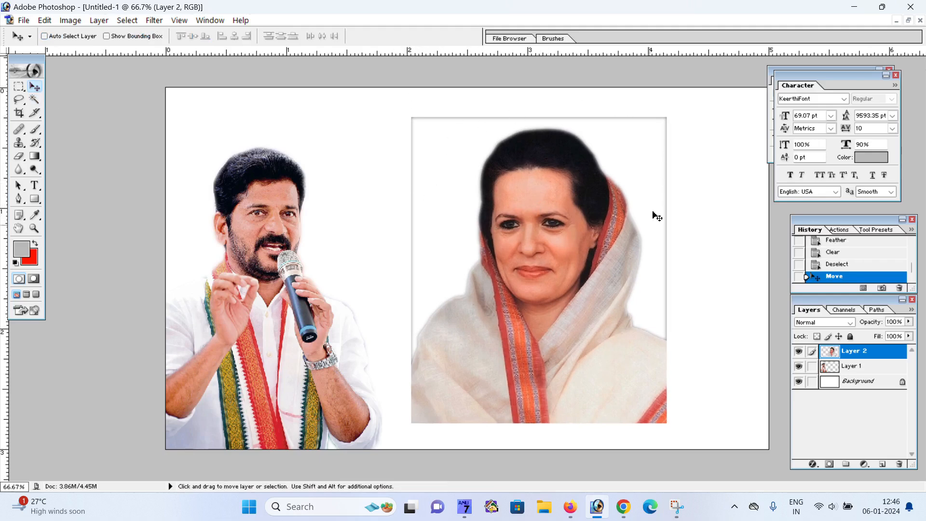
Step: Trim the leftover edge lines along the left, top and right sides of the Sonia Gandhi portrait using rectangular selections, and deselect
{"action": "left_click", "coordinate": [19, 88]}
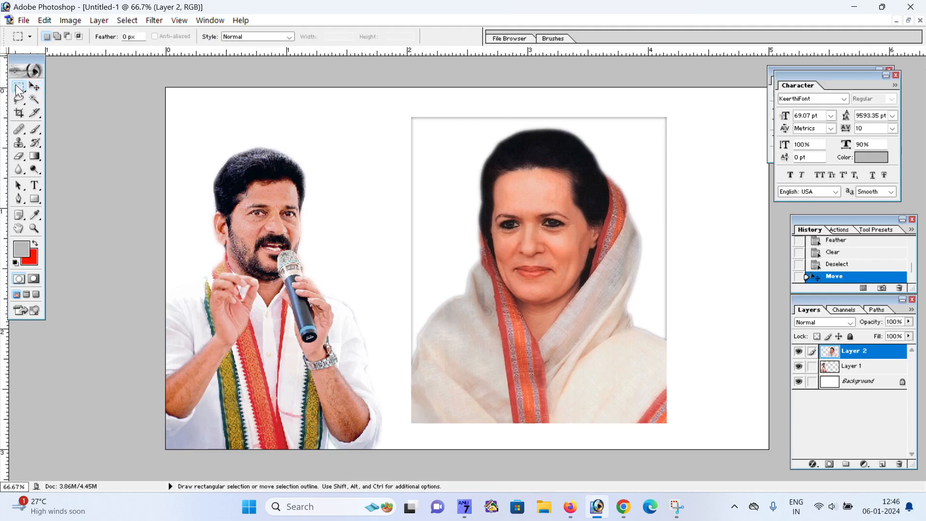
{"action": "left_click_drag", "start_coordinate": [411, 401], "coordinate": [418, 449]}
{"action": "key", "text": "Delete"}
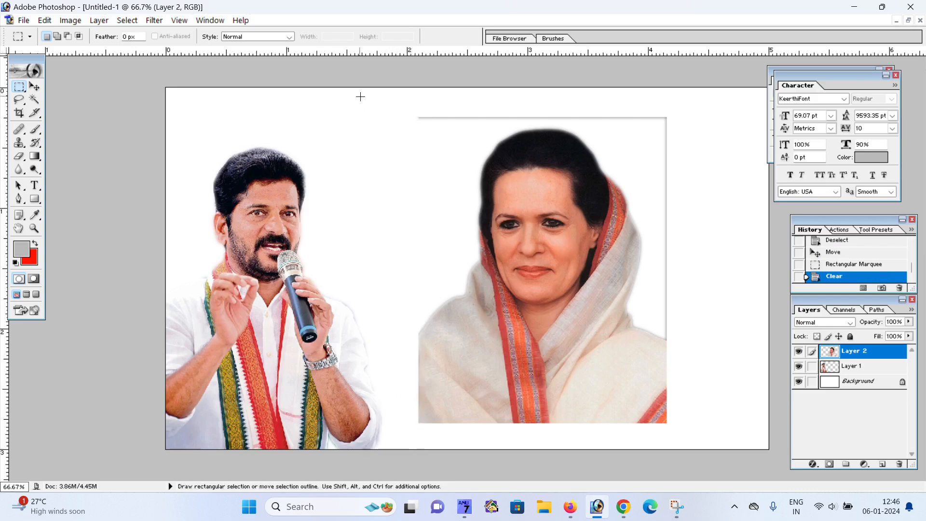
{"action": "left_click_drag", "start_coordinate": [737, 141], "coordinate": [772, 125]}
{"action": "key", "text": "Delete"}
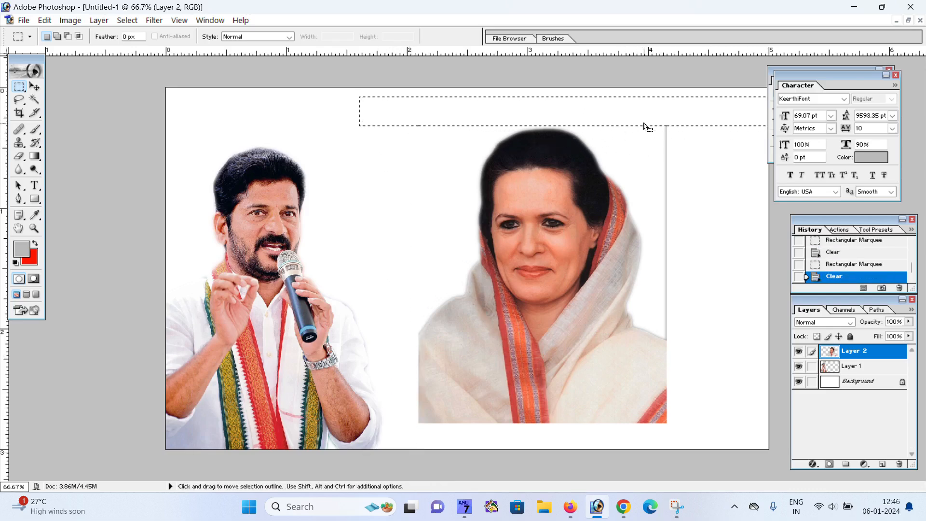
{"action": "left_click_drag", "start_coordinate": [640, 418], "coordinate": [688, 435]}
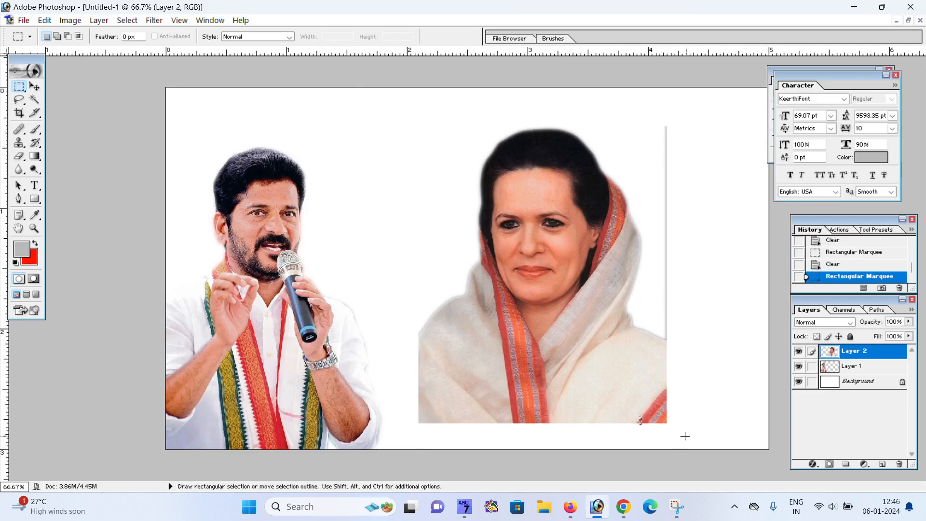
{"action": "left_click", "coordinate": [686, 432]}
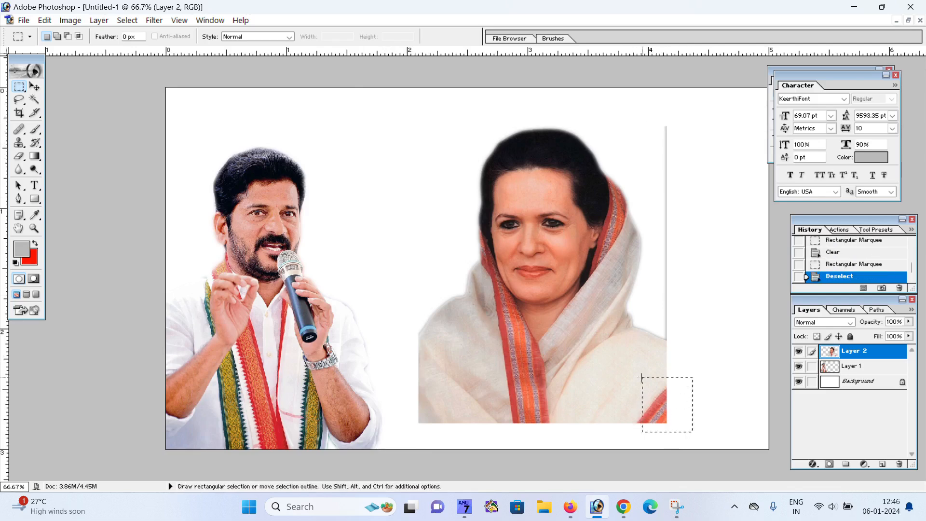
{"action": "left_click_drag", "start_coordinate": [652, 146], "coordinate": [656, 110]}
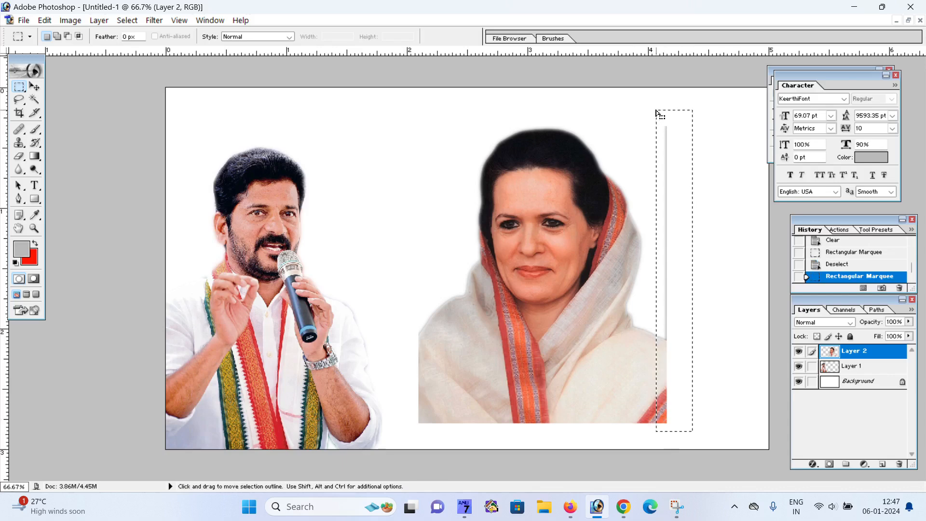
{"action": "key", "text": "Delete"}
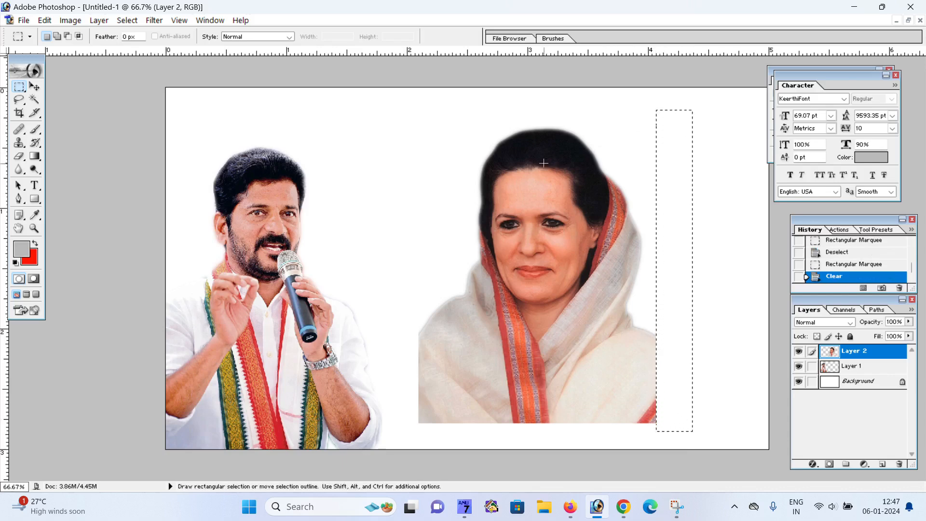
{"action": "key", "text": "ctrl+d"}
Step: Scale the Sonia Gandhi portrait to about 71% and move it to the upper-right area of the canvas
{"action": "left_click", "coordinate": [35, 86]}
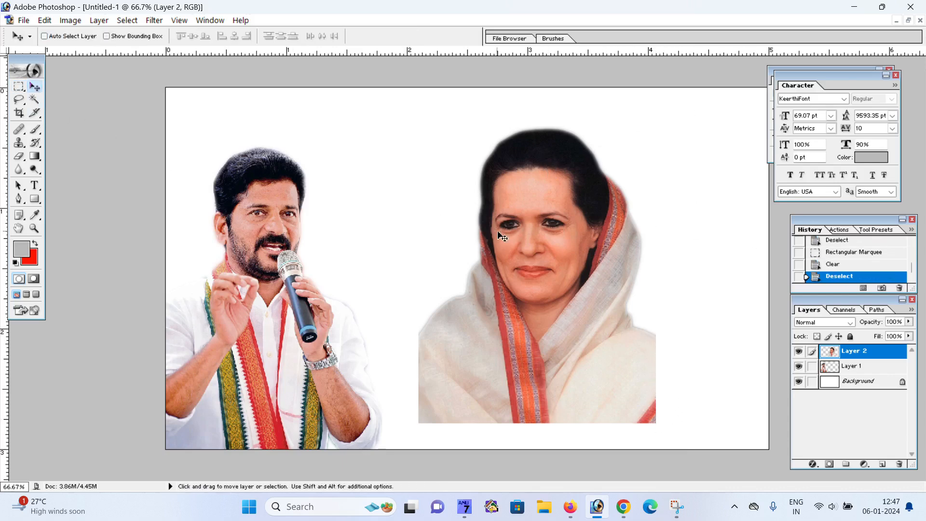
{"action": "key", "text": "ctrl+t"}
{"action": "left_click_drag", "start_coordinate": [658, 125], "coordinate": [630, 172]}
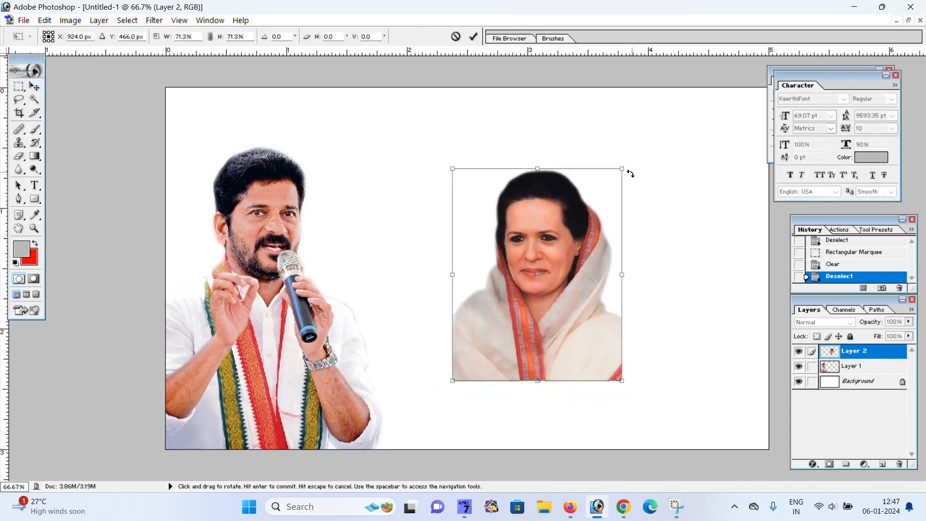
{"action": "key", "text": "Return"}
{"action": "left_click_drag", "start_coordinate": [578, 293], "coordinate": [691, 222]}
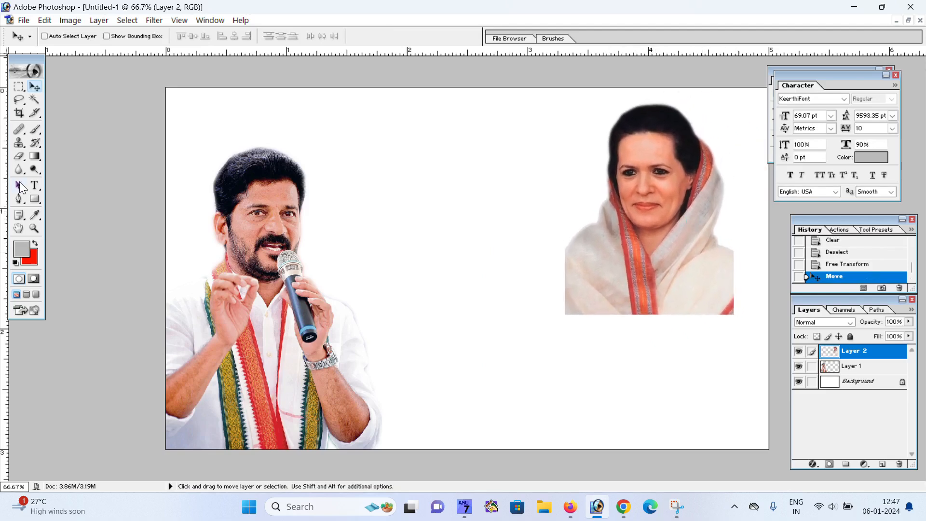
Step: Set up the Eraser with a soft brush size of 200 for fading the Sonia Gandhi portrait
{"action": "left_click", "coordinate": [14, 156]}
{"action": "key", "text": "bracketleft"}
{"action": "key", "text": "bracketleft"}
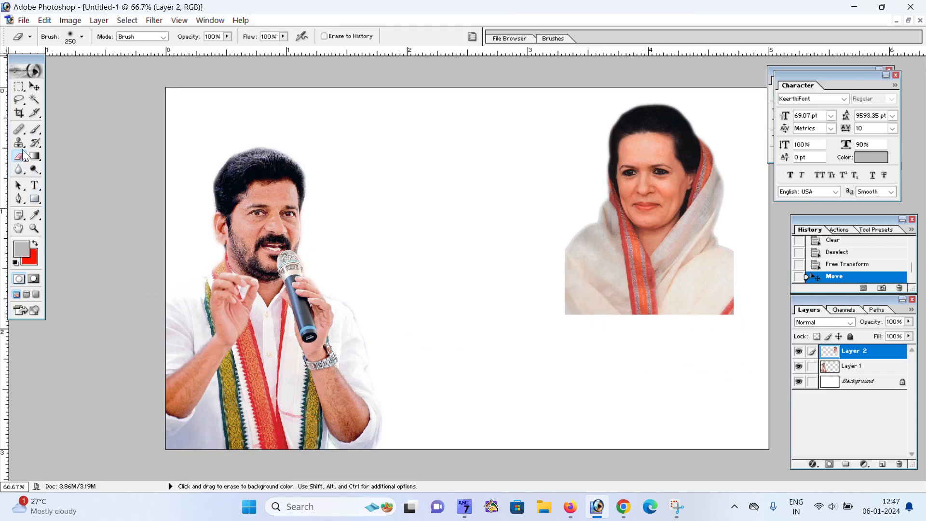
{"action": "left_click", "coordinate": [35, 86]}
{"action": "left_click", "coordinate": [18, 156]}
{"action": "key", "text": "bracketleft"}
{"action": "mouse_move", "coordinate": [550, 314]}
{"action": "left_mouse_down"}
{"action": "mouse_move", "coordinate": [675, 314]}
{"action": "mouse_move", "coordinate": [735, 290]}
{"action": "mouse_move", "coordinate": [633, 305]}
{"action": "mouse_move", "coordinate": [576, 277]}
{"action": "mouse_move", "coordinate": [632, 303]}
{"action": "mouse_move", "coordinate": [698, 294]}
{"action": "mouse_move", "coordinate": [733, 280]}
{"action": "left_mouse_up"}
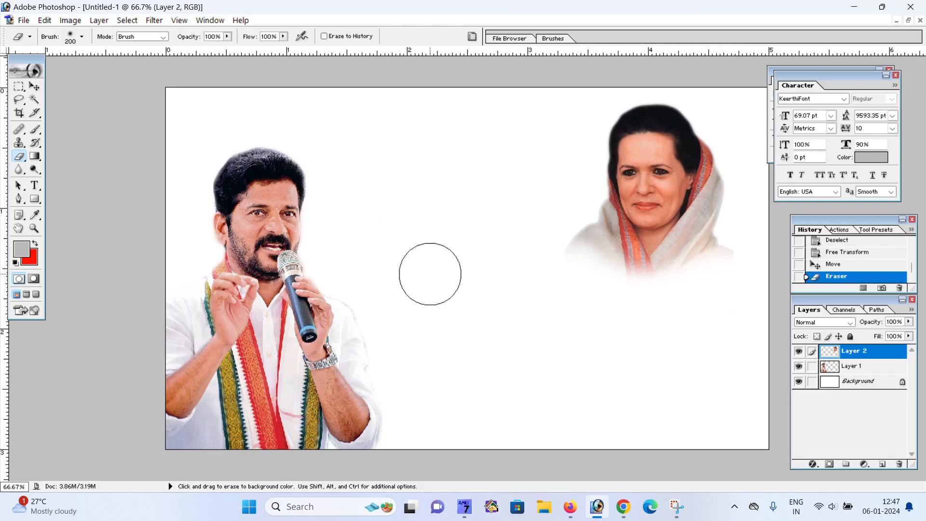
{"action": "key", "text": "ctrl+z"}
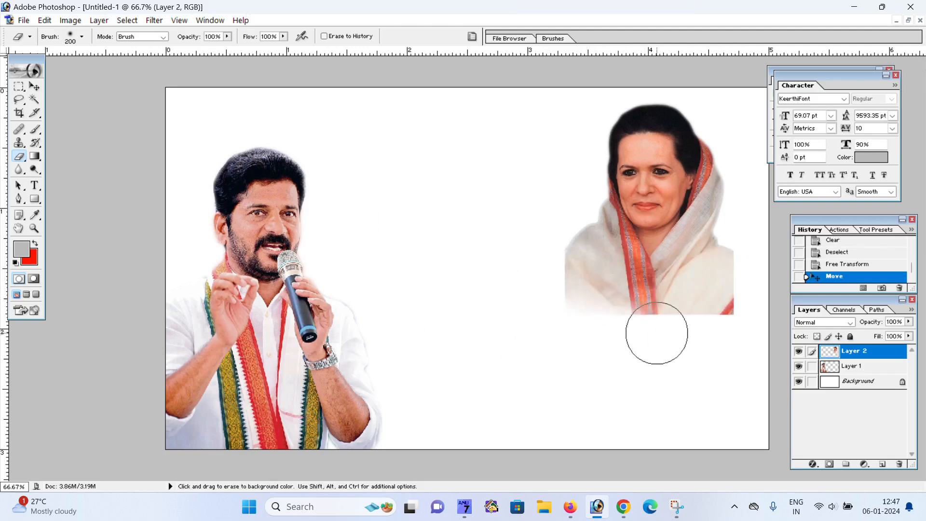
{"action": "mouse_move", "coordinate": [714, 314]}
{"action": "left_mouse_down"}
{"action": "mouse_move", "coordinate": [548, 321]}
{"action": "mouse_move", "coordinate": [580, 313]}
{"action": "mouse_move", "coordinate": [557, 287]}
{"action": "mouse_move", "coordinate": [574, 312]}
{"action": "mouse_move", "coordinate": [629, 321]}
{"action": "mouse_move", "coordinate": [748, 290]}
{"action": "mouse_move", "coordinate": [715, 307]}
{"action": "mouse_move", "coordinate": [594, 319]}
{"action": "mouse_move", "coordinate": [419, 296]}
{"action": "left_mouse_up"}
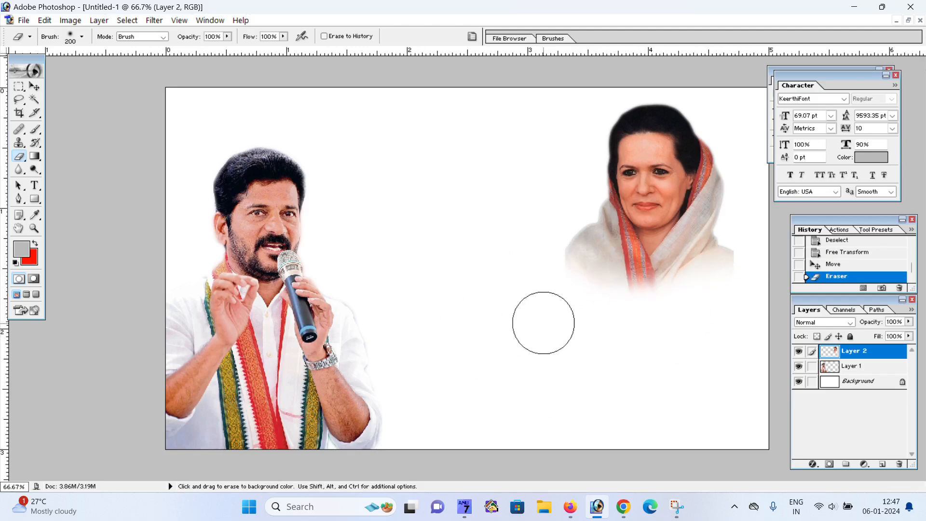
{"action": "key", "text": "ctrl+z"}
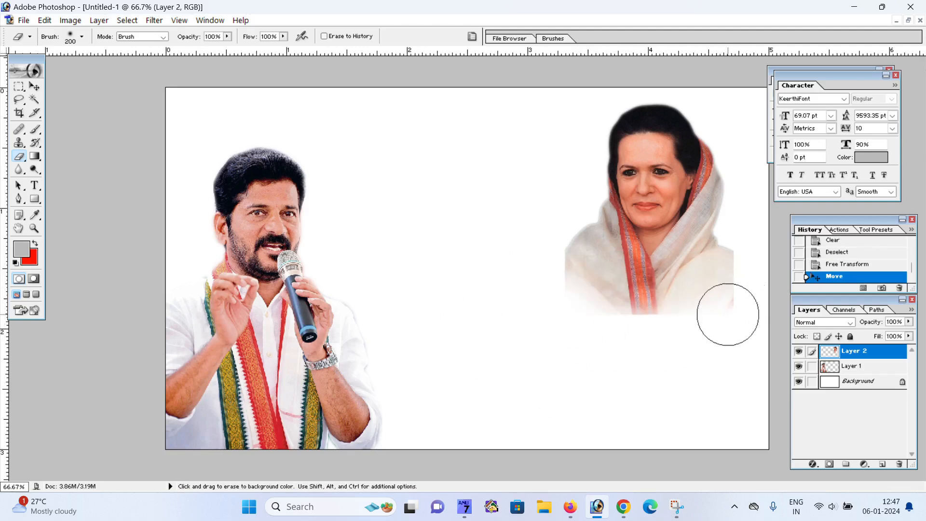
Step: Fade out the lower edge of the Sonia Gandhi portrait with the soft Eraser
{"action": "mouse_move", "coordinate": [641, 336]}
{"action": "left_mouse_down"}
{"action": "mouse_move", "coordinate": [550, 283]}
{"action": "mouse_move", "coordinate": [572, 320]}
{"action": "mouse_move", "coordinate": [647, 345]}
{"action": "left_mouse_up"}
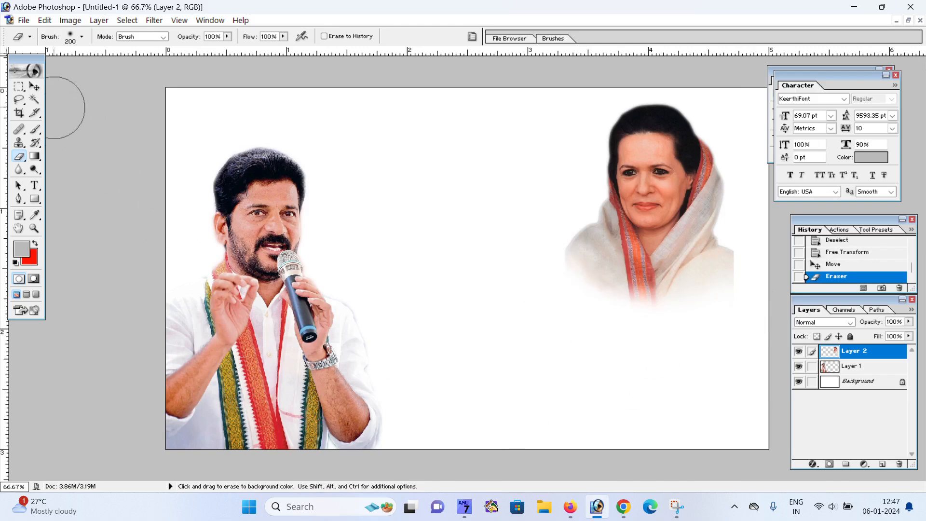
{"action": "left_click", "coordinate": [32, 86]}
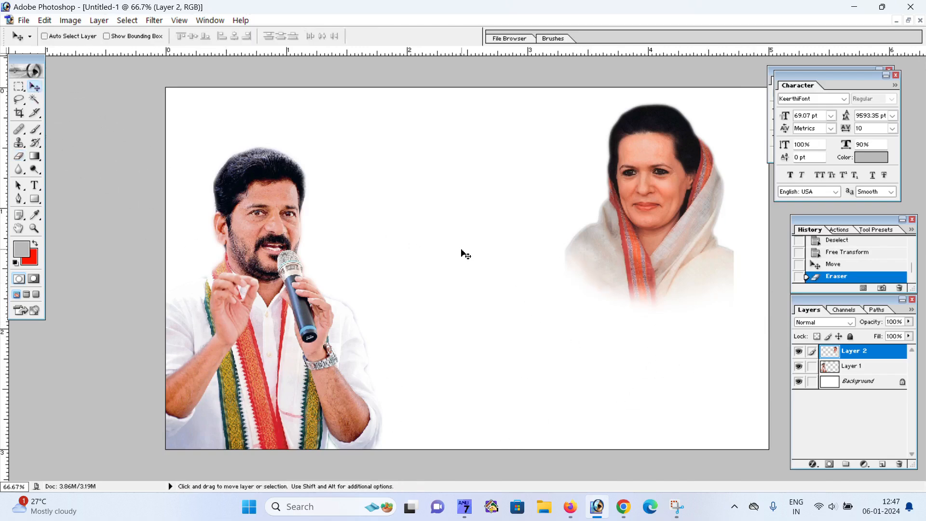
Step: Scale the faded Sonia Gandhi portrait down further and place it in the canvas's upper-right corner
{"action": "key", "text": "ctrl+t"}
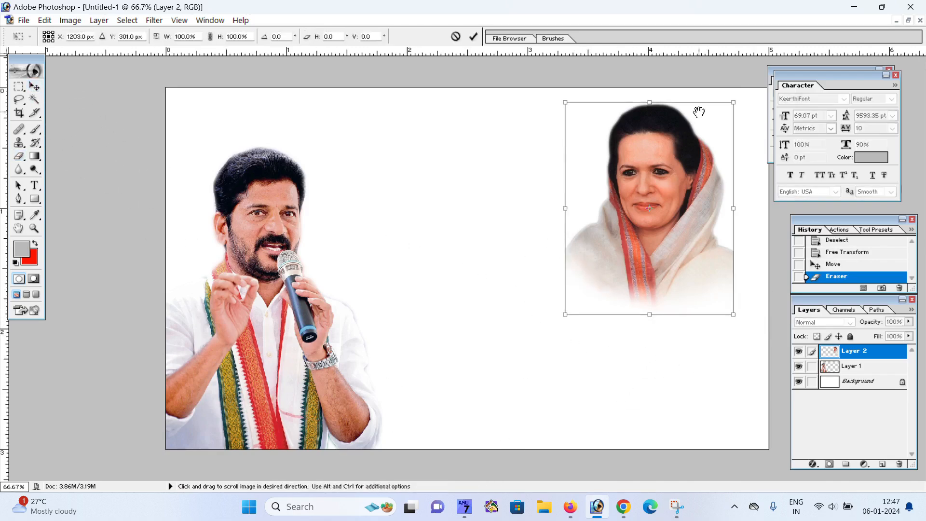
{"action": "left_click_drag", "start_coordinate": [737, 101], "coordinate": [716, 134]}
{"action": "key", "text": "Return"}
{"action": "left_click_drag", "start_coordinate": [666, 222], "coordinate": [724, 182]}
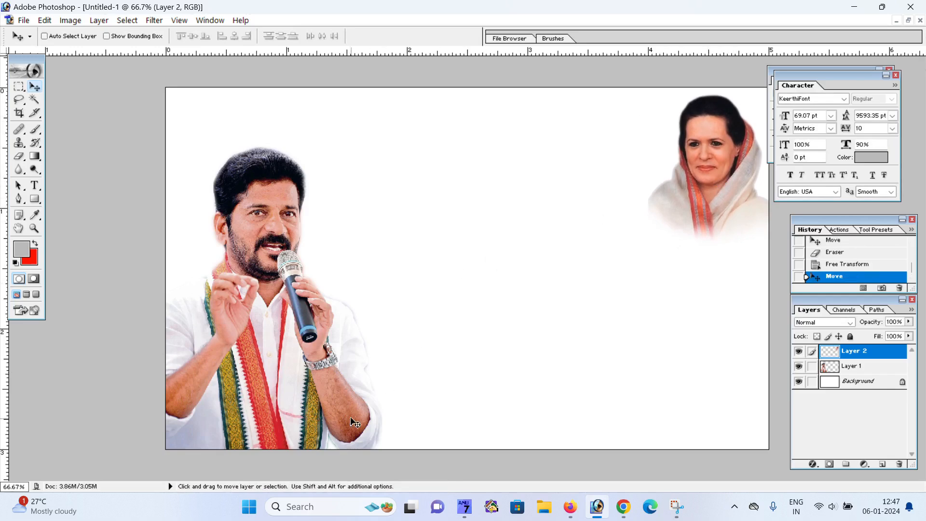
Step: Switch to Chrome and search Google Images for rahul gandhi
{"action": "mouse_move", "coordinate": [623, 507]}
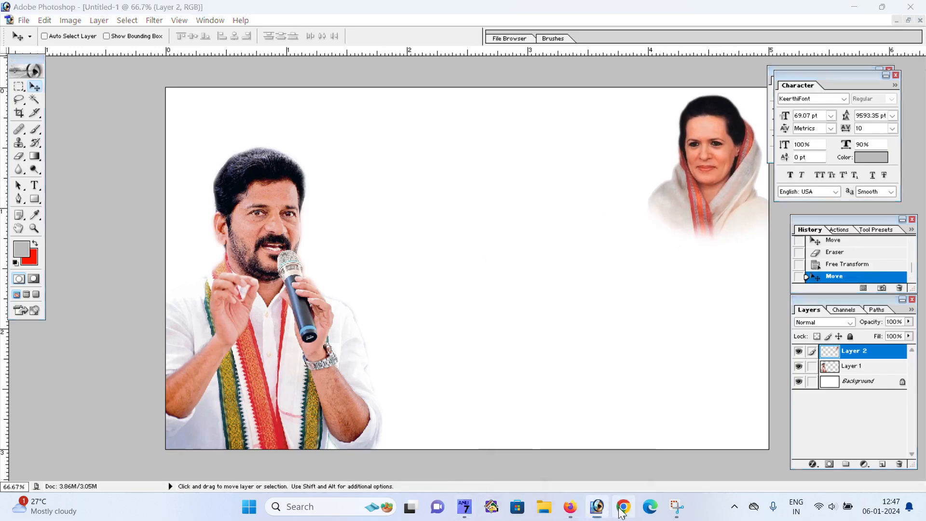
{"action": "left_click", "coordinate": [622, 478]}
{"action": "left_click", "coordinate": [198, 95]}
{"action": "type", "text": "ra"}
{"action": "left_click", "coordinate": [167, 138]}
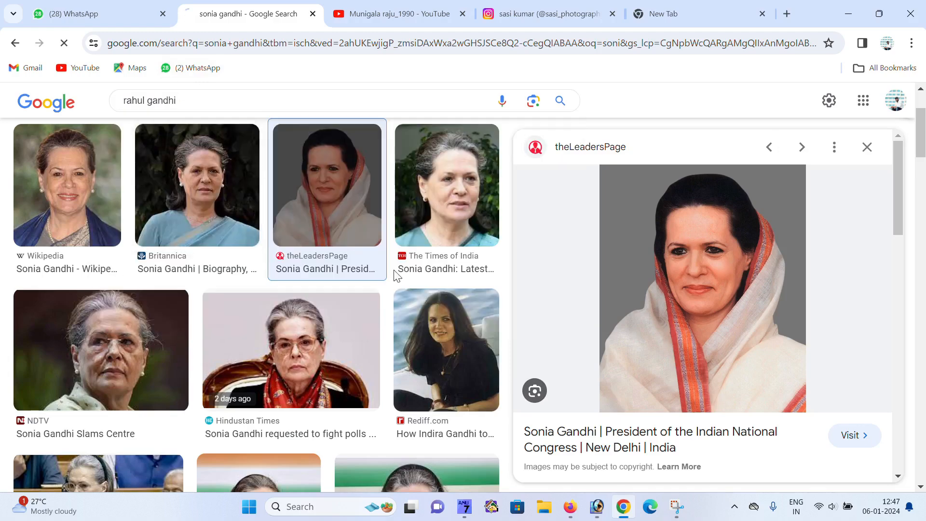
Step: Copy the full-length Rahul Gandhi photo from the Wikipedia image result and paste it into the Photoshop banner
{"action": "scroll", "coordinate": [305, 299], "scroll_direction": "down", "scroll_amount": 3}
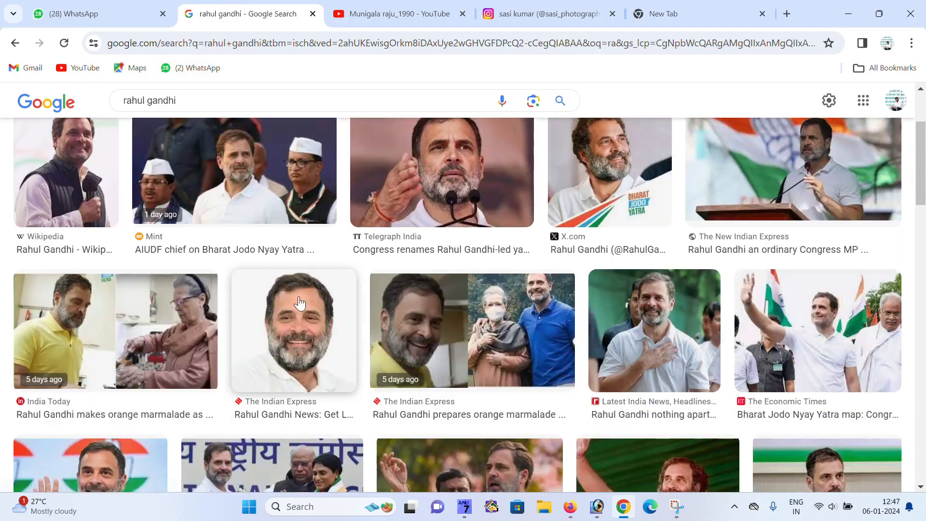
{"action": "scroll", "coordinate": [300, 303], "scroll_direction": "up", "scroll_amount": 3}
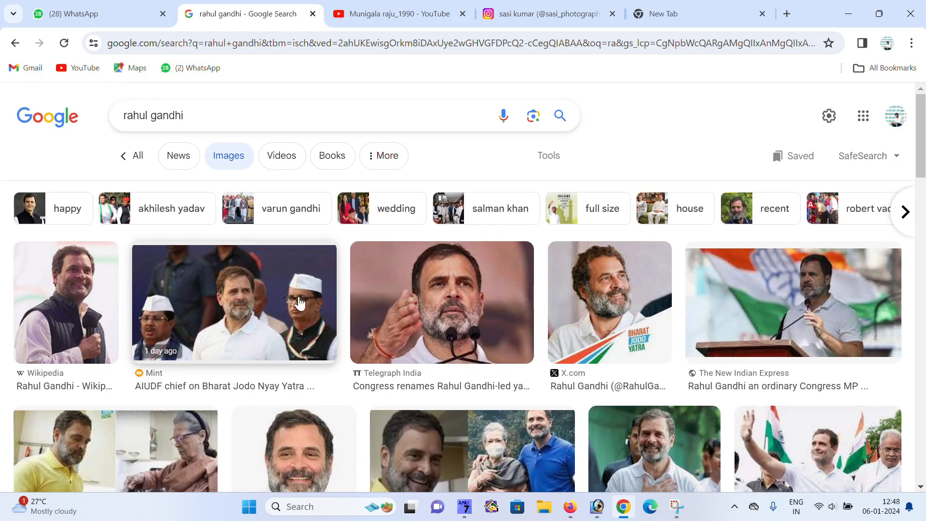
{"action": "scroll", "coordinate": [210, 366], "scroll_direction": "down", "scroll_amount": 7}
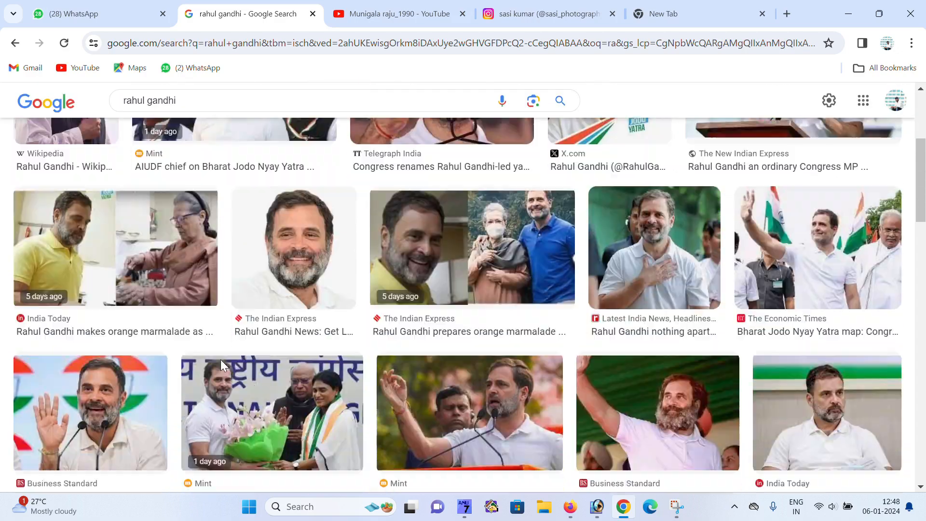
{"action": "scroll", "coordinate": [221, 366], "scroll_direction": "down", "scroll_amount": 12}
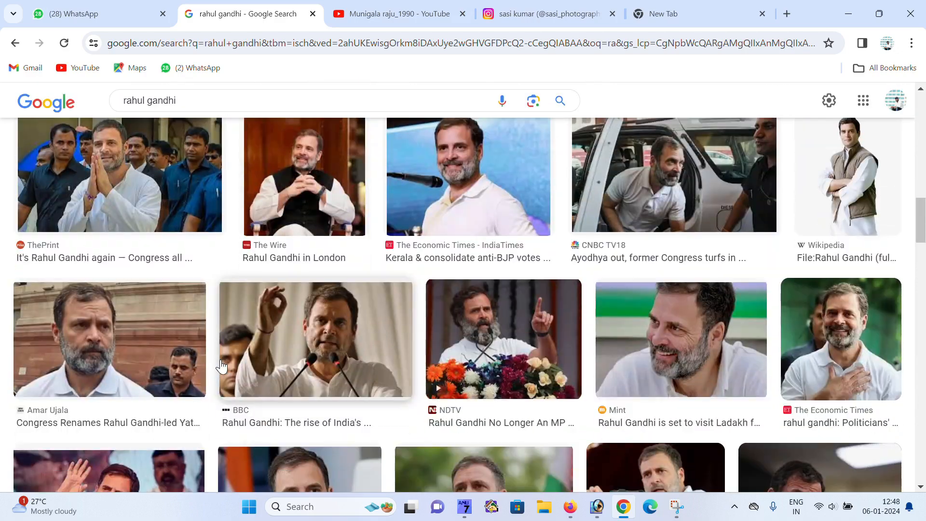
{"action": "left_click", "coordinate": [813, 161]}
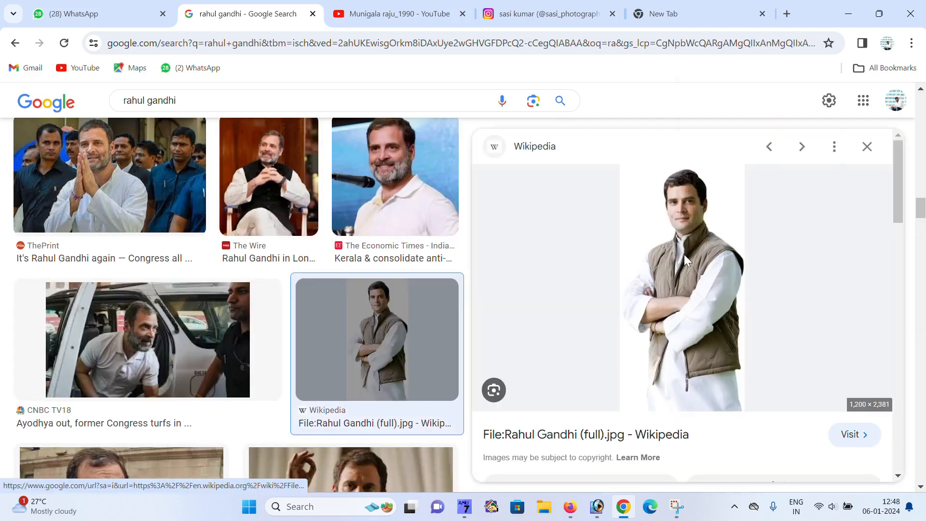
{"action": "right_click", "coordinate": [684, 255]}
{"action": "left_click", "coordinate": [728, 223]}
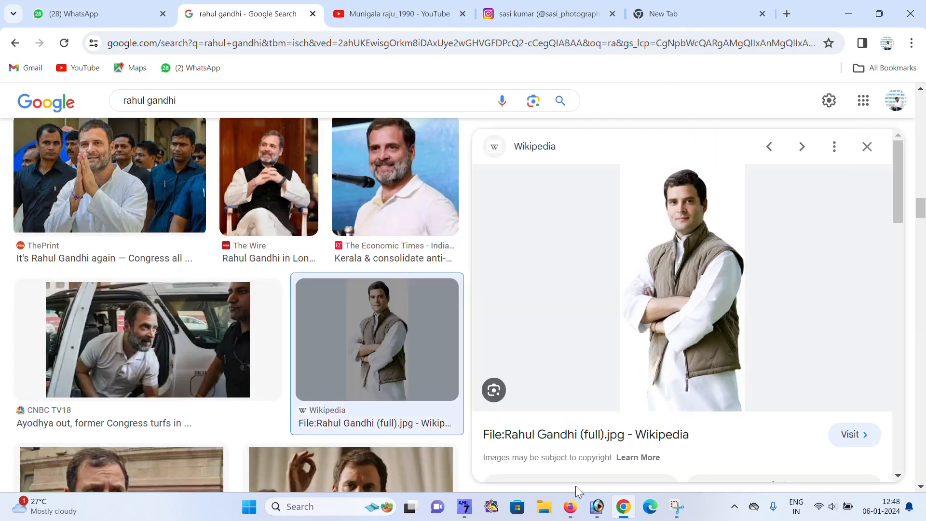
{"action": "left_click", "coordinate": [604, 510]}
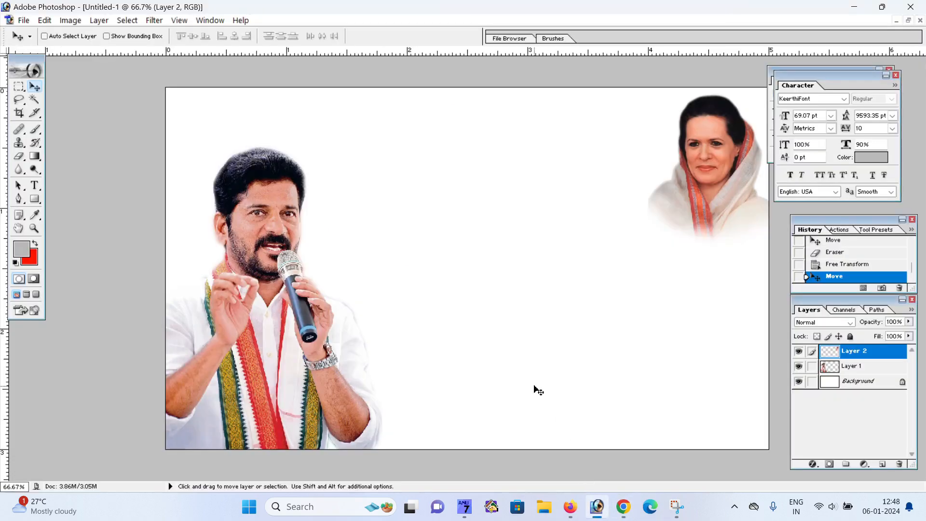
{"action": "key", "text": "ctrl+v"}
Step: Scale the pasted Rahul Gandhi photo down to 26% and place it between the two other cutouts
{"action": "left_click_drag", "start_coordinate": [534, 377], "coordinate": [521, 306]}
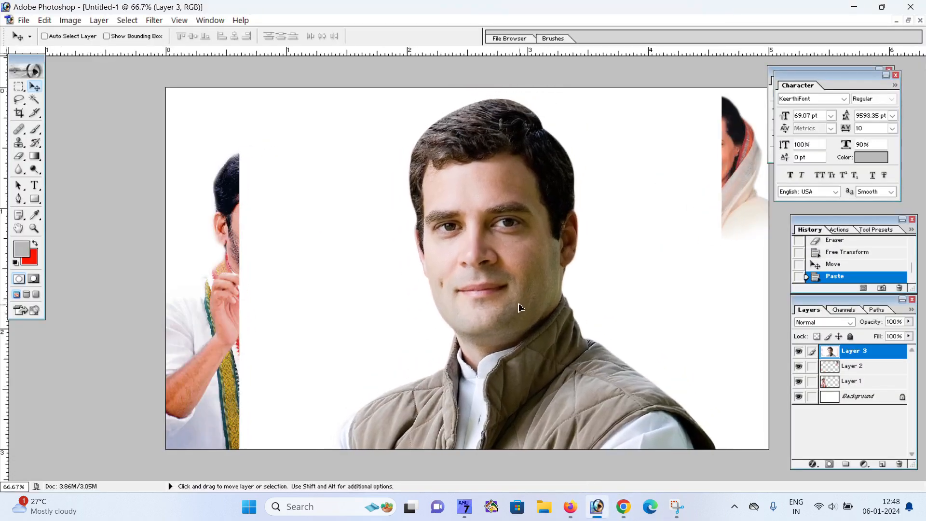
{"action": "key", "text": "ctrl+t"}
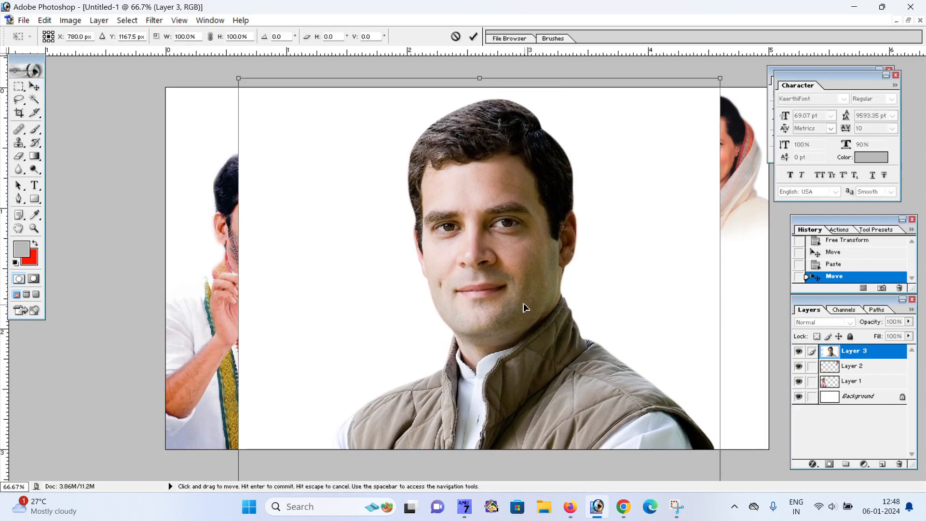
{"action": "left_click_drag", "start_coordinate": [720, 78], "coordinate": [606, 306]}
{"action": "left_click_drag", "start_coordinate": [521, 373], "coordinate": [529, 174]}
{"action": "left_click_drag", "start_coordinate": [606, 109], "coordinate": [535, 230]}
{"action": "left_click_drag", "start_coordinate": [509, 321], "coordinate": [498, 241]}
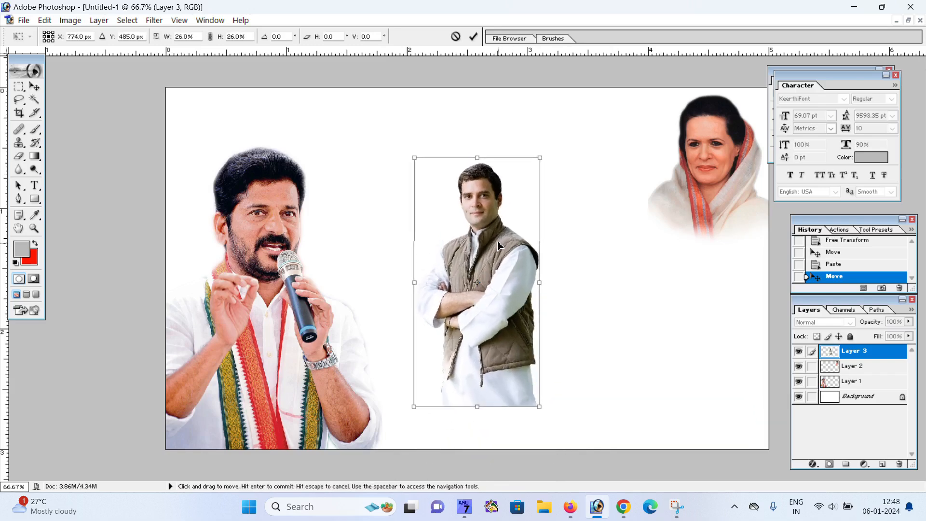
{"action": "key", "text": "Return"}
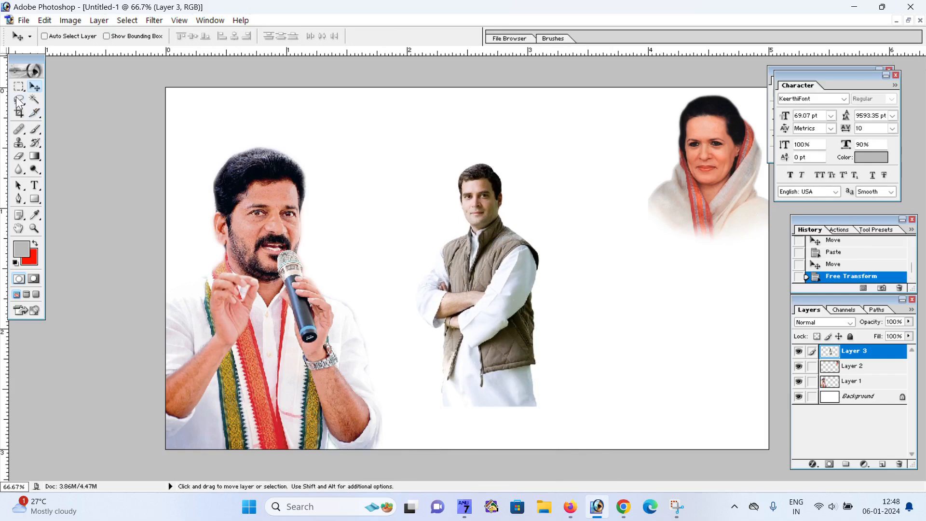
Step: Erase the Rahul Gandhi photo below the chest with a soft fade and move it to the canvas's upper-left corner
{"action": "left_click", "coordinate": [19, 157]}
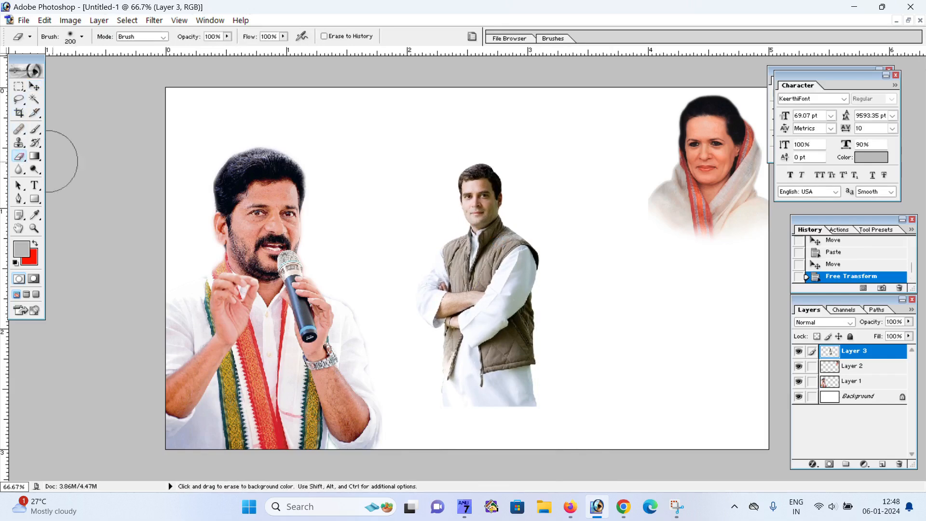
{"action": "mouse_move", "coordinate": [531, 382]}
{"action": "left_mouse_down"}
{"action": "mouse_move", "coordinate": [428, 408]}
{"action": "mouse_move", "coordinate": [519, 402]}
{"action": "mouse_move", "coordinate": [389, 390]}
{"action": "mouse_move", "coordinate": [483, 388]}
{"action": "mouse_move", "coordinate": [413, 366]}
{"action": "mouse_move", "coordinate": [569, 345]}
{"action": "mouse_move", "coordinate": [372, 312]}
{"action": "mouse_move", "coordinate": [536, 311]}
{"action": "mouse_move", "coordinate": [440, 305]}
{"action": "mouse_move", "coordinate": [565, 300]}
{"action": "mouse_move", "coordinate": [446, 289]}
{"action": "mouse_move", "coordinate": [441, 325]}
{"action": "left_mouse_up"}
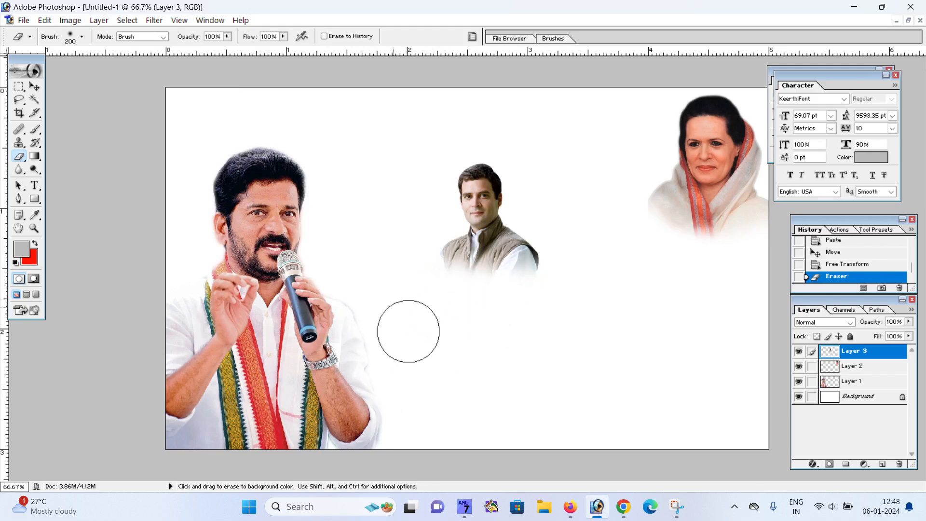
{"action": "left_click", "coordinate": [34, 87]}
{"action": "left_click_drag", "start_coordinate": [509, 223], "coordinate": [219, 174]}
Step: Scale the Revanth Reddy cutout down to about 82% and move it into the canvas's lower-left corner
{"action": "right_click", "coordinate": [261, 242]}
{"action": "left_click", "coordinate": [297, 248]}
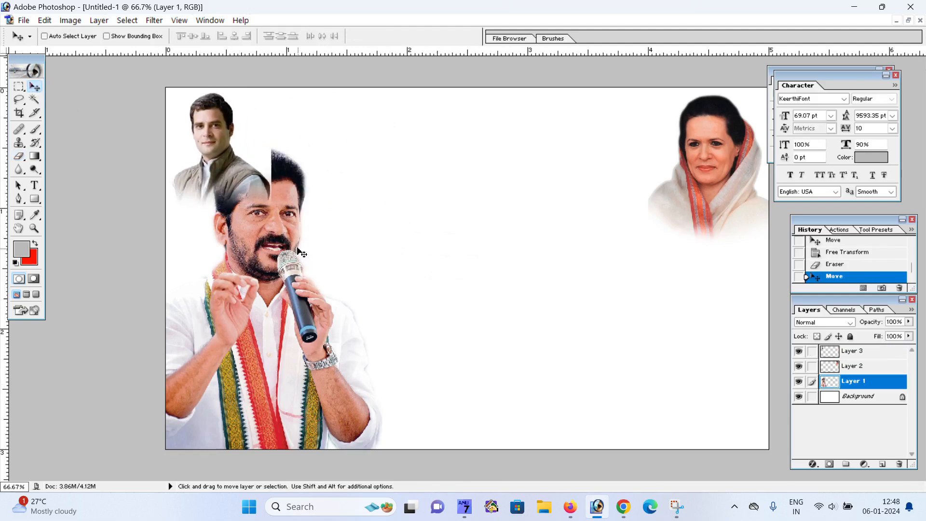
{"action": "key", "text": "ctrl+t"}
{"action": "left_click_drag", "start_coordinate": [382, 146], "coordinate": [361, 173]}
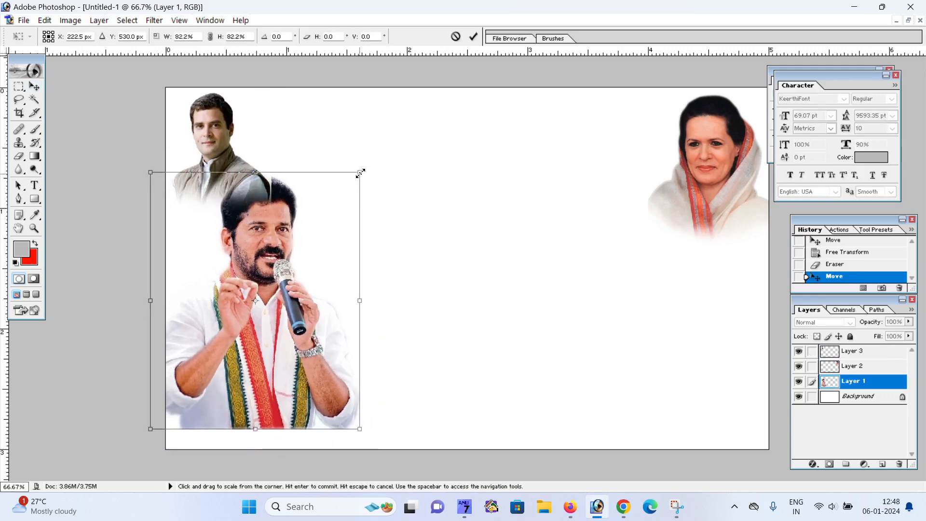
{"action": "key", "text": "Return"}
{"action": "left_click_drag", "start_coordinate": [235, 231], "coordinate": [232, 266]}
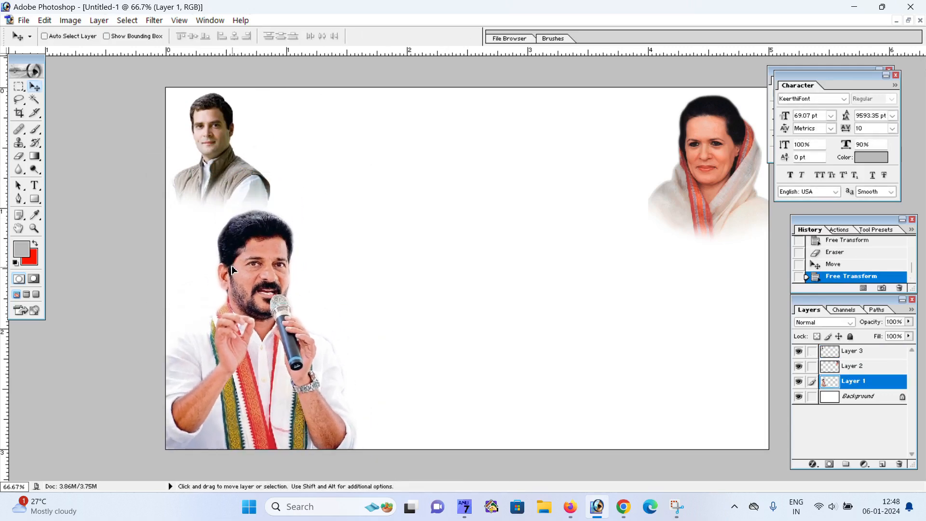
Step: Shift the Rahul Gandhi cutout slightly up and left, and nudge the Sonia Gandhi cutout slightly upward
{"action": "right_click", "coordinate": [211, 144]}
{"action": "left_click", "coordinate": [219, 150]}
{"action": "left_click_drag", "start_coordinate": [220, 150], "coordinate": [214, 146]}
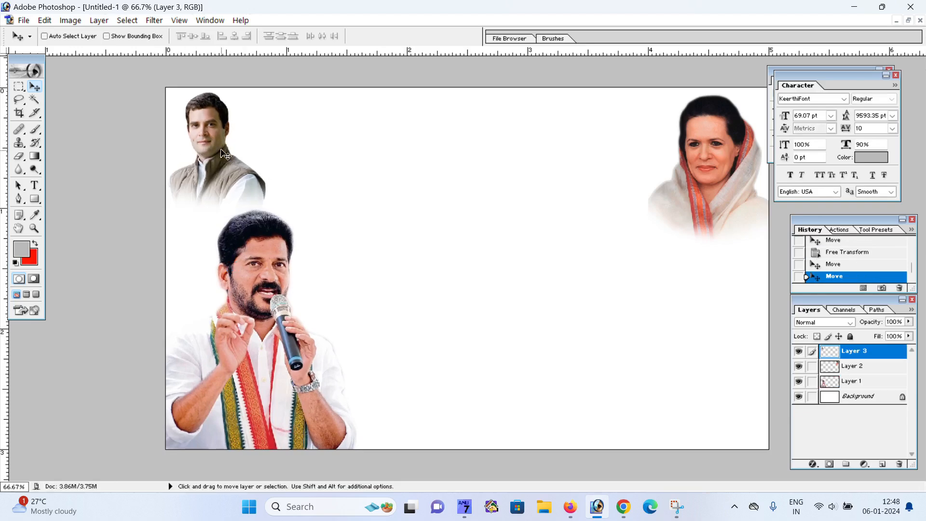
{"action": "right_click", "coordinate": [702, 158]}
{"action": "left_click", "coordinate": [737, 167]}
{"action": "key", "text": "shift+Up"}
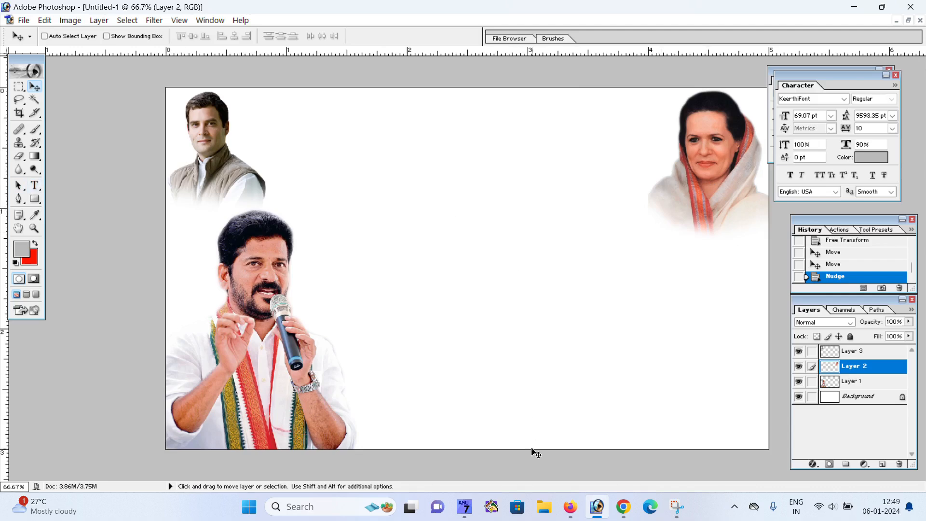
{"action": "left_click", "coordinate": [468, 511]}
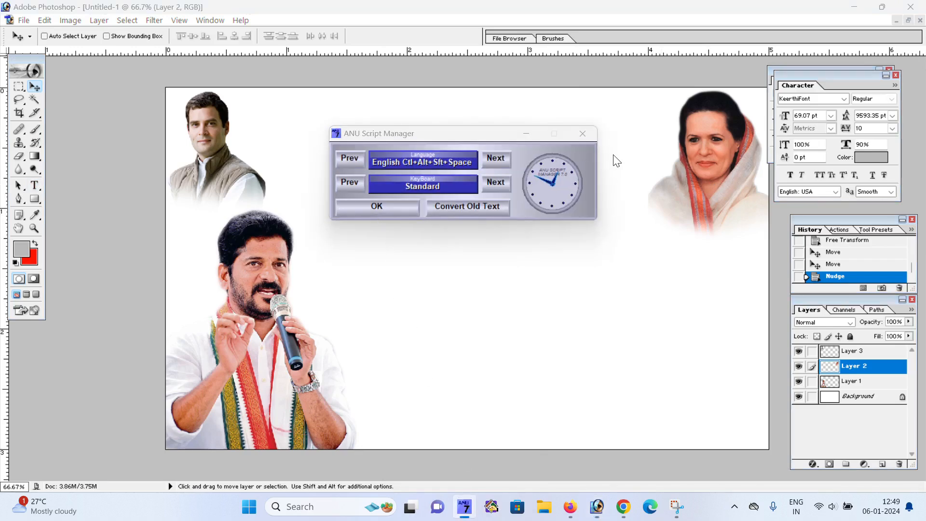
{"action": "left_click", "coordinate": [525, 135]}
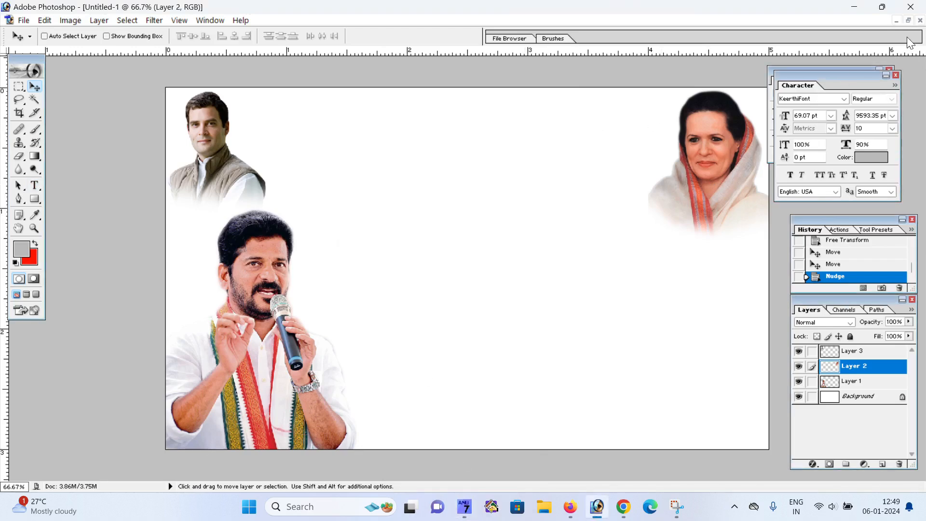
Step: Open 1.tif from the desktop and arrange it and the untitled banner as floating windows with both canvases visible
{"action": "left_click", "coordinate": [910, 20]}
{"action": "left_click_drag", "start_coordinate": [464, 59], "coordinate": [402, 47]}
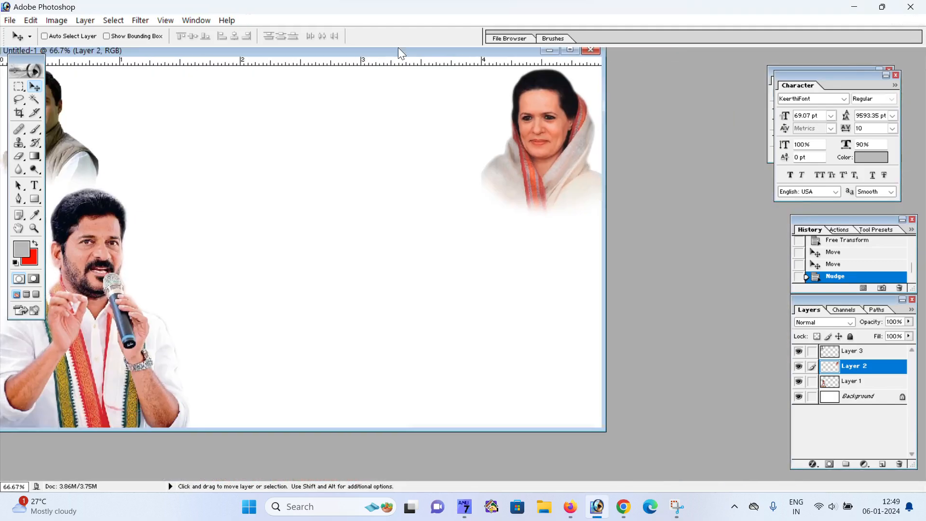
{"action": "double_click", "coordinate": [562, 50]}
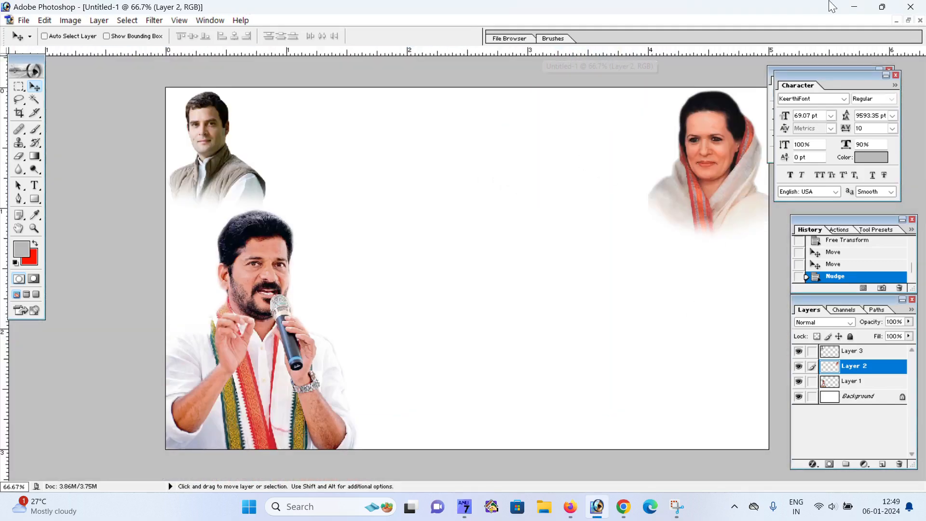
{"action": "left_click", "coordinate": [855, 7]}
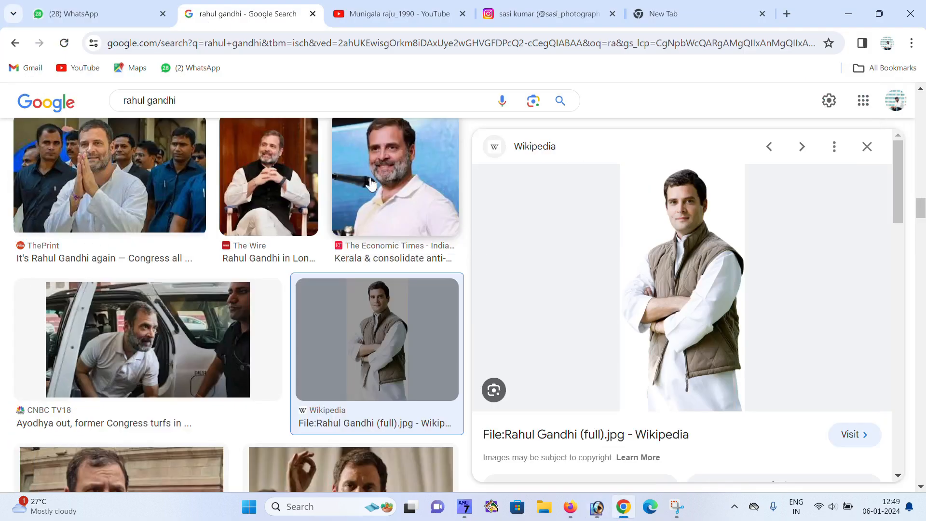
{"action": "left_click", "coordinate": [849, 14]}
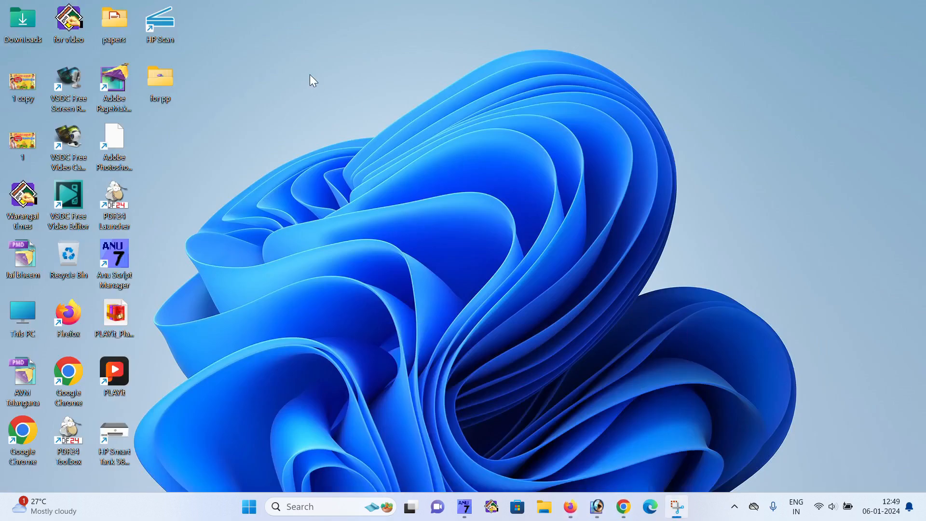
{"action": "double_click", "coordinate": [13, 146]}
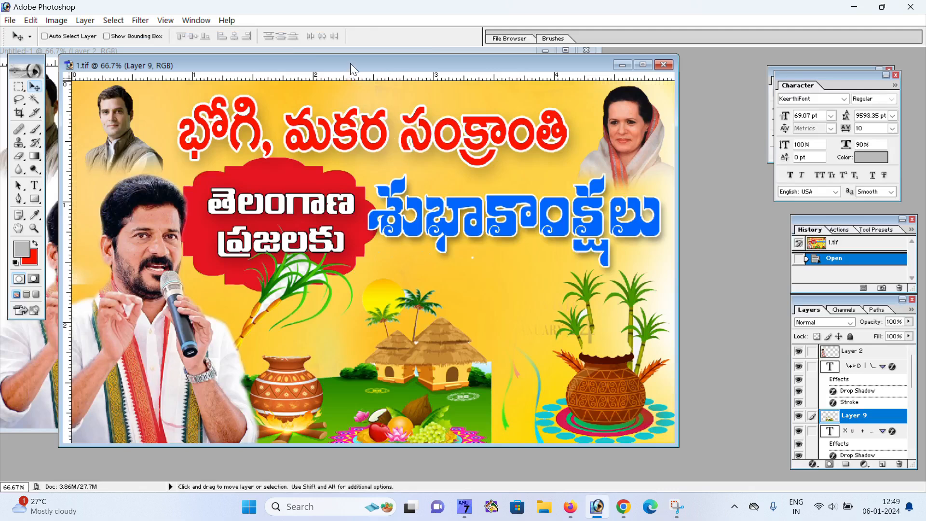
{"action": "left_click_drag", "start_coordinate": [350, 65], "coordinate": [582, 228]}
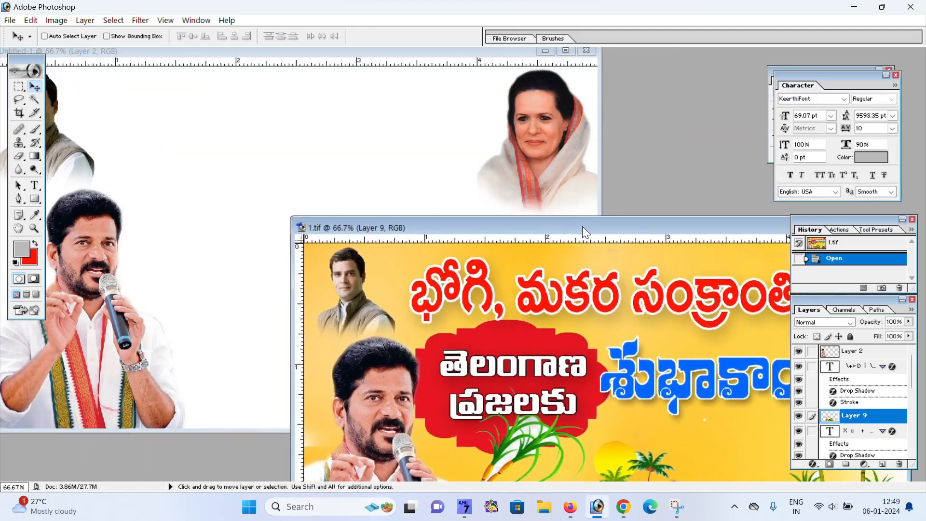
Step: Copy the red భోగి, మకర సంక్రాంతి, blue శుభాకాంక్షలు and white తెలంగాణ ప్రజలకు text layers from 1.tif into the untitled banner
{"action": "right_click", "coordinate": [410, 306]}
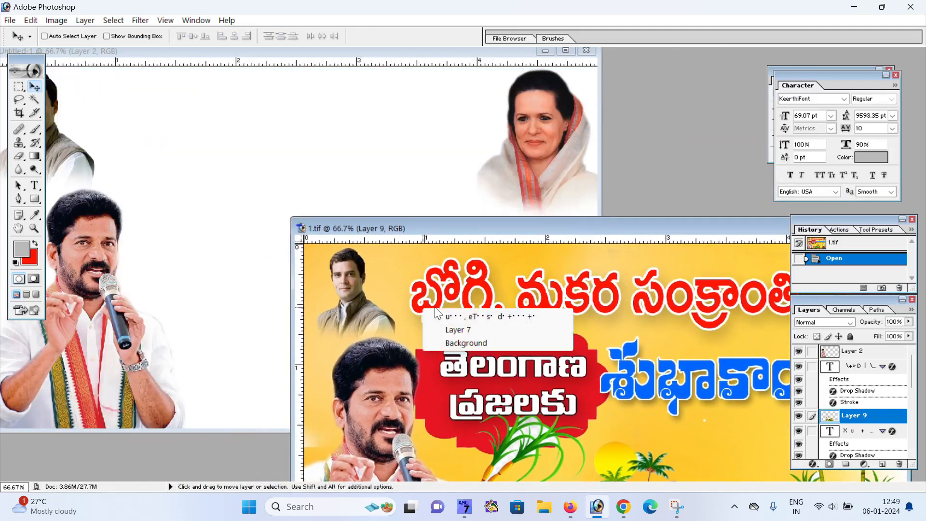
{"action": "left_click", "coordinate": [434, 311]}
{"action": "left_click_drag", "start_coordinate": [434, 312], "coordinate": [268, 175]}
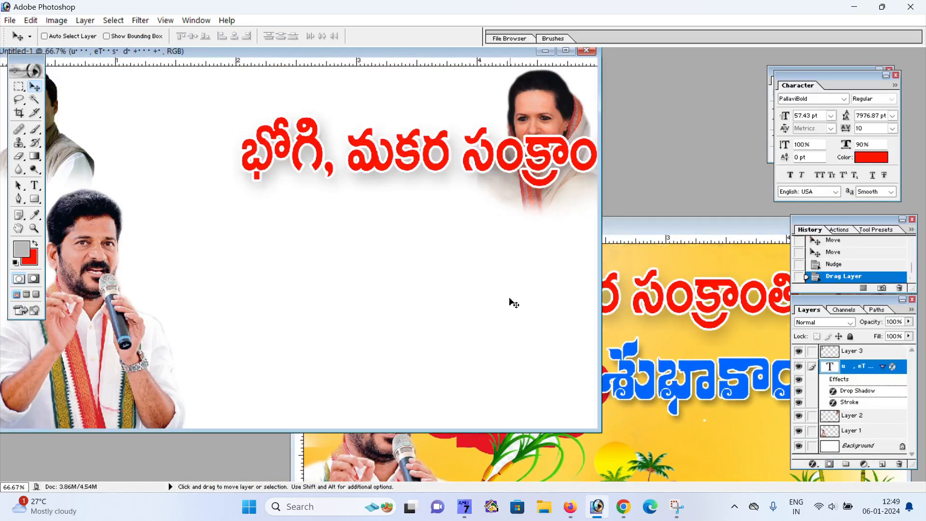
{"action": "right_click", "coordinate": [629, 363]}
{"action": "left_click", "coordinate": [644, 370]}
{"action": "left_click_drag", "start_coordinate": [639, 369], "coordinate": [223, 198]}
{"action": "left_click", "coordinate": [678, 398]}
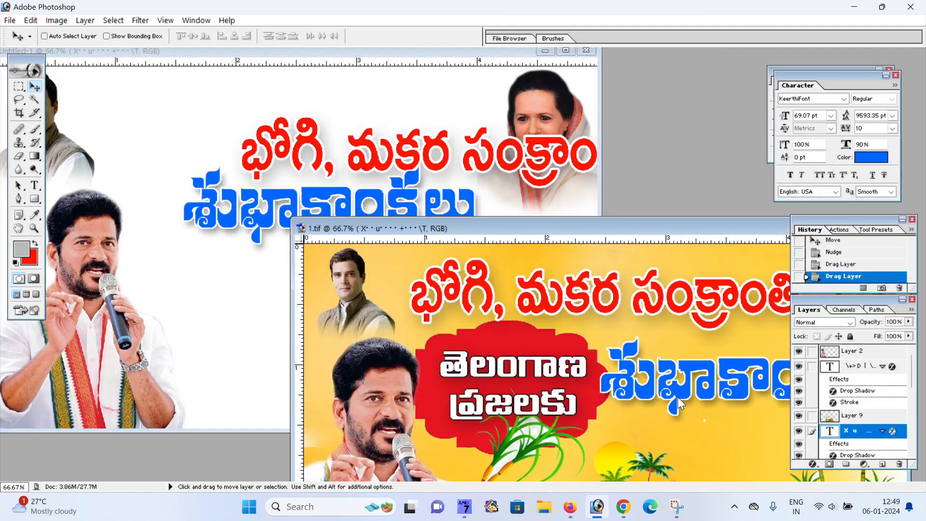
{"action": "right_click", "coordinate": [524, 366]}
{"action": "left_click", "coordinate": [543, 370]}
{"action": "left_click_drag", "start_coordinate": [543, 371], "coordinate": [203, 285]}
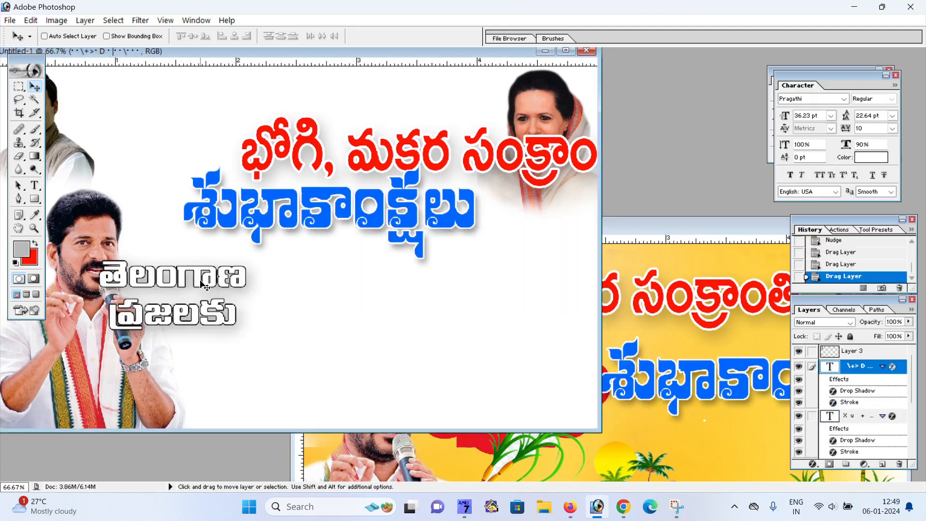
Step: Close 1.tif and maximize the untitled banner's window
{"action": "left_click", "coordinate": [701, 458]}
{"action": "left_click_drag", "start_coordinate": [592, 221], "coordinate": [592, 153]}
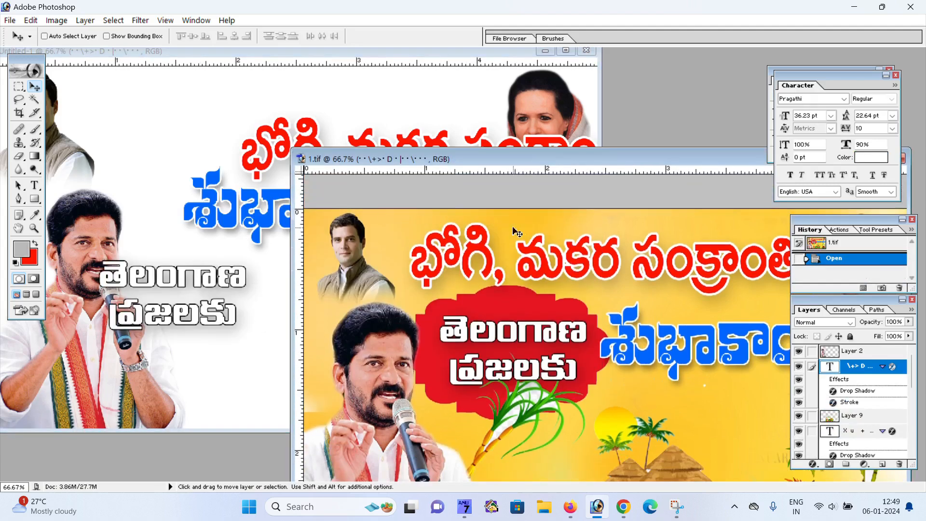
{"action": "left_click_drag", "start_coordinate": [527, 165], "coordinate": [282, 163]}
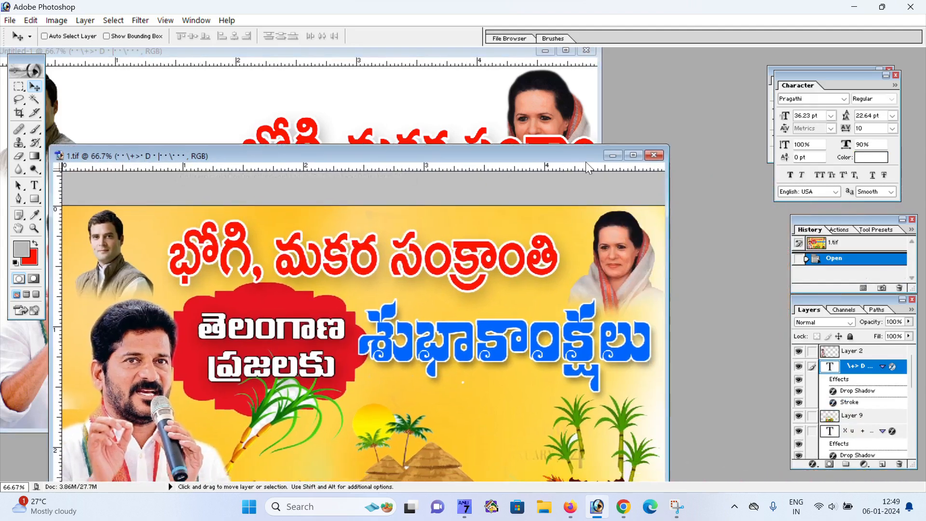
{"action": "left_click", "coordinate": [654, 156]}
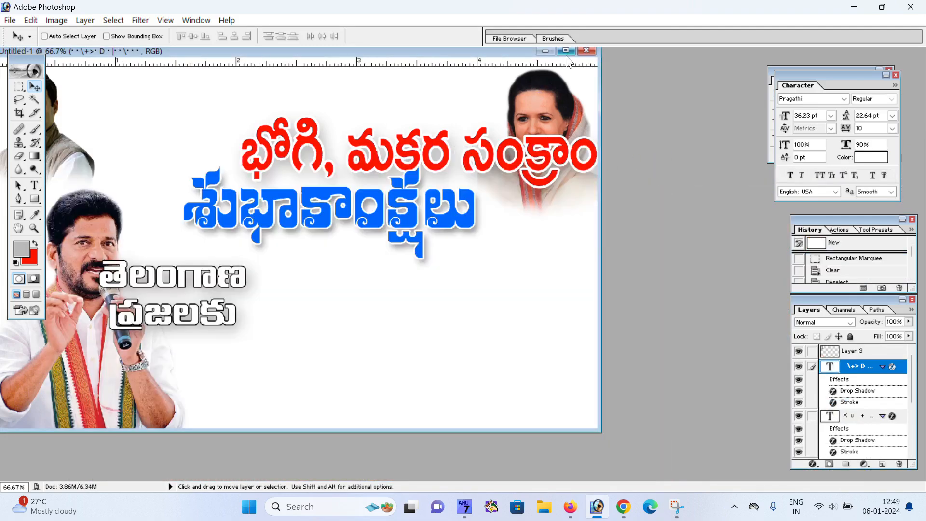
{"action": "left_click", "coordinate": [565, 51]}
Step: Place the red heading between the two upper cutouts, with the white text and the blue text side by side beneath it
{"action": "left_click_drag", "start_coordinate": [508, 173], "coordinate": [366, 143]}
{"action": "right_click", "coordinate": [434, 237]}
{"action": "left_click", "coordinate": [456, 267]}
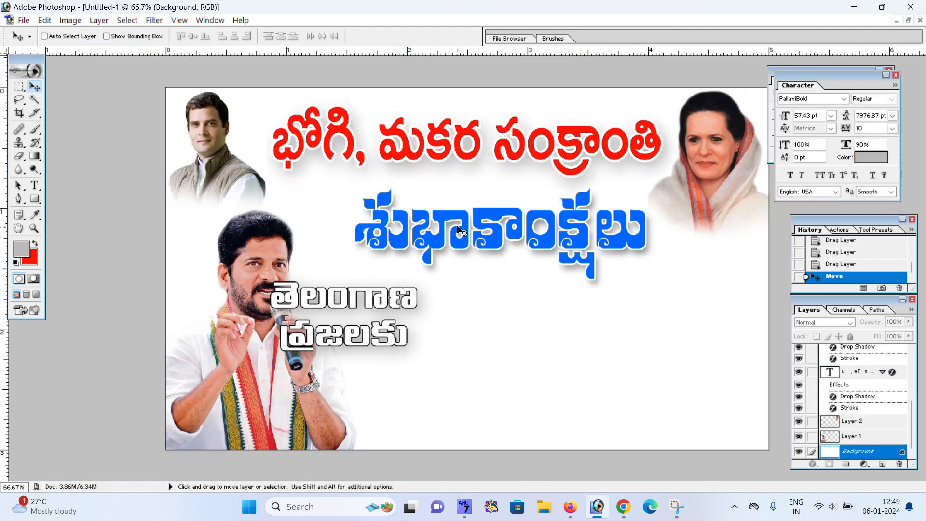
{"action": "left_click", "coordinate": [564, 258]}
{"action": "left_click", "coordinate": [464, 195]}
{"action": "right_click", "coordinate": [569, 240]}
{"action": "left_click", "coordinate": [581, 246]}
{"action": "left_click_drag", "start_coordinate": [560, 237], "coordinate": [662, 248]}
{"action": "right_click", "coordinate": [350, 294]}
{"action": "left_click", "coordinate": [376, 298]}
{"action": "left_click_drag", "start_coordinate": [365, 297], "coordinate": [387, 213]}
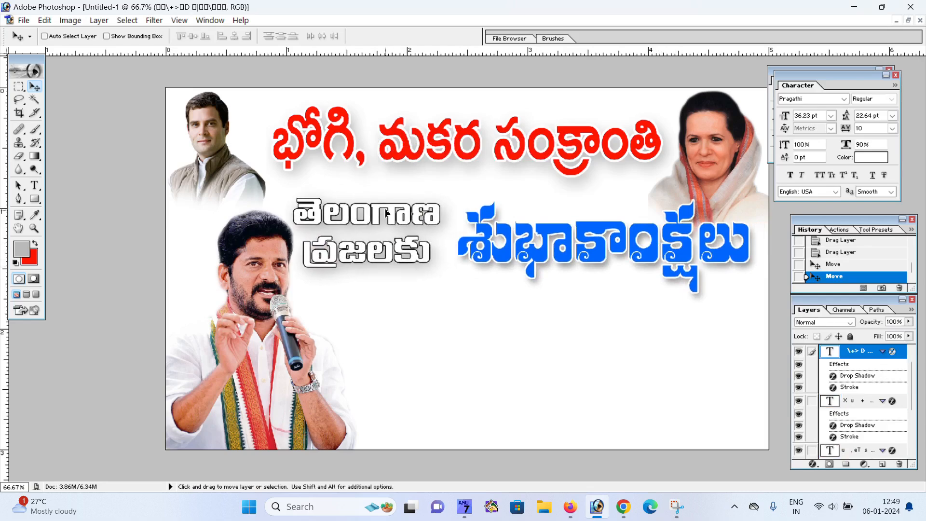
Step: Nudge the Revanth Reddy cutout slightly toward the canvas's left edge
{"action": "right_click", "coordinate": [282, 346]}
{"action": "left_click", "coordinate": [320, 346]}
{"action": "key", "text": "Left"}
{"action": "key", "text": "Left"}
{"action": "key", "text": "Left"}
{"action": "key", "text": "Left"}
{"action": "key", "text": "Left"}
{"action": "key", "text": "Left"}
{"action": "key", "text": "Left"}
{"action": "key", "text": "Left"}
{"action": "key", "text": "Left"}
{"action": "key", "text": "Left"}
{"action": "key", "text": "Left"}
{"action": "key", "text": "Left"}
{"action": "key", "text": "Left"}
{"action": "key", "text": "Left"}
{"action": "key", "text": "Left"}
{"action": "key", "text": "Up"}
{"action": "key", "text": "Up"}
{"action": "key", "text": "Up"}
{"action": "key", "text": "Up"}
{"action": "key", "text": "Up"}
{"action": "key", "text": "Up"}
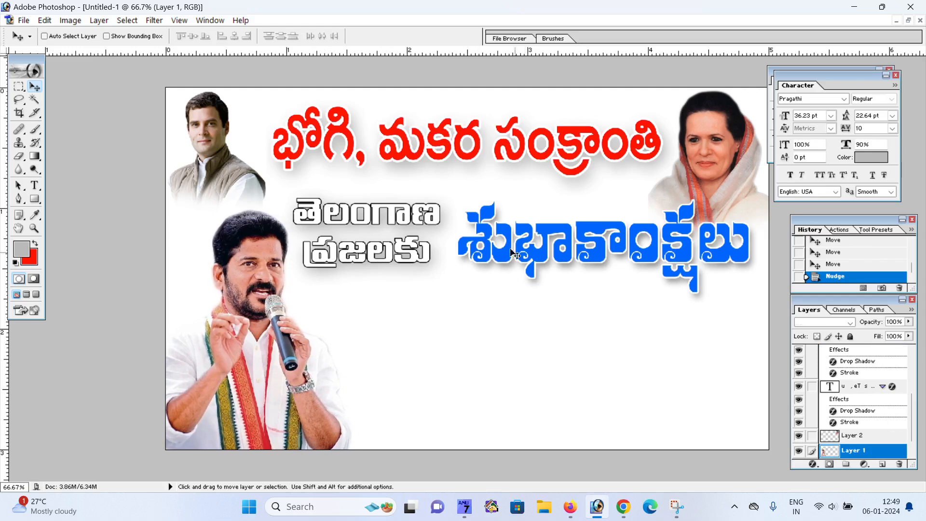
Step: Nudge the red భోగి, మకర సంక్రాంతి heading slightly downward
{"action": "right_click", "coordinate": [444, 156]}
{"action": "left_click", "coordinate": [470, 166]}
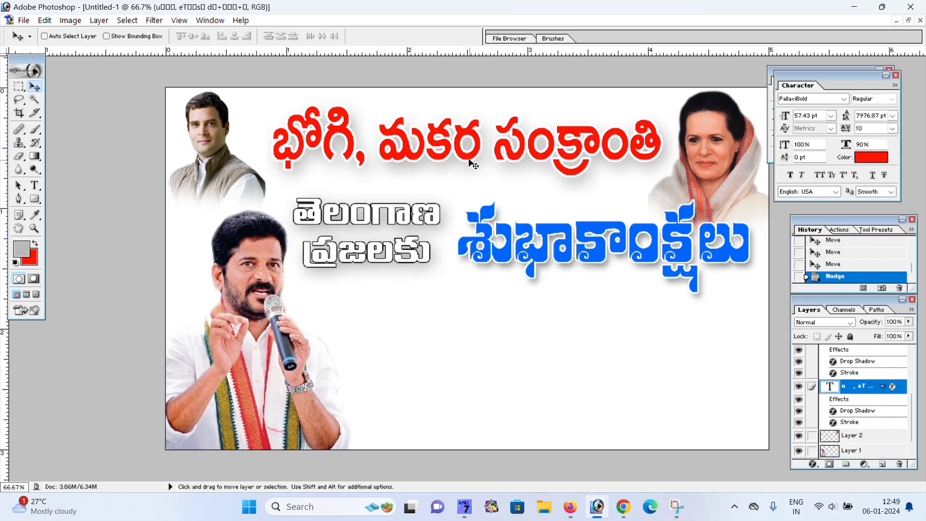
{"action": "key", "text": "Down"}
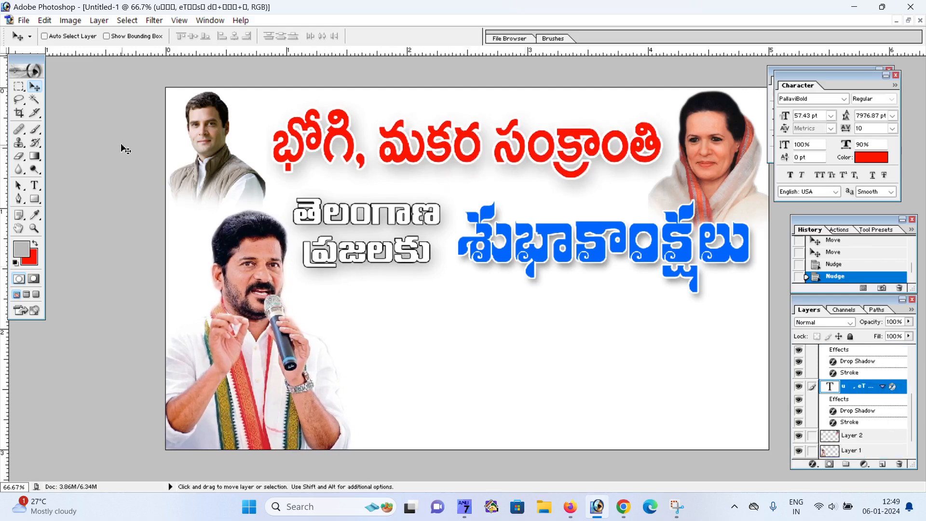
{"action": "left_click", "coordinate": [467, 511]}
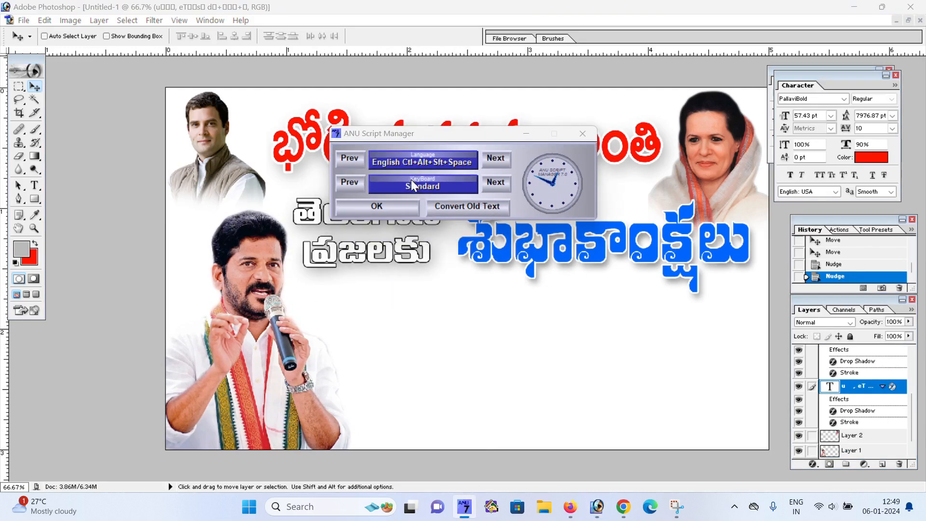
{"action": "left_click", "coordinate": [386, 209]}
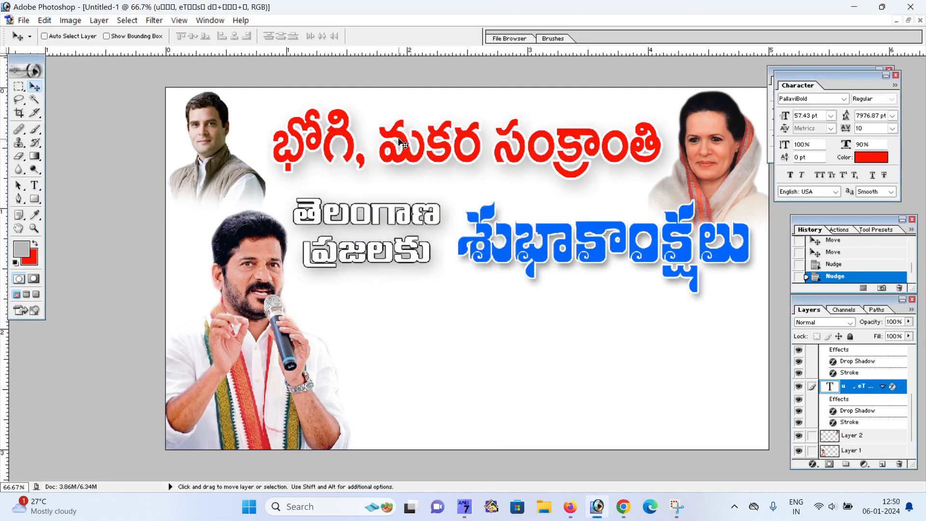
Step: Reduce the red heading's height slightly with Free Transform and shift the heading a little up and left
{"action": "right_click", "coordinate": [465, 157]}
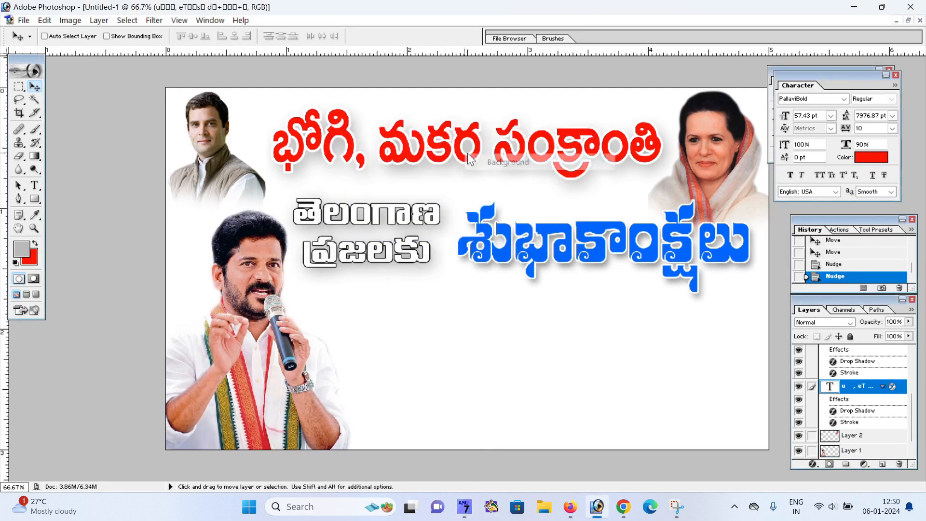
{"action": "right_click", "coordinate": [463, 159]}
{"action": "left_click", "coordinate": [485, 168]}
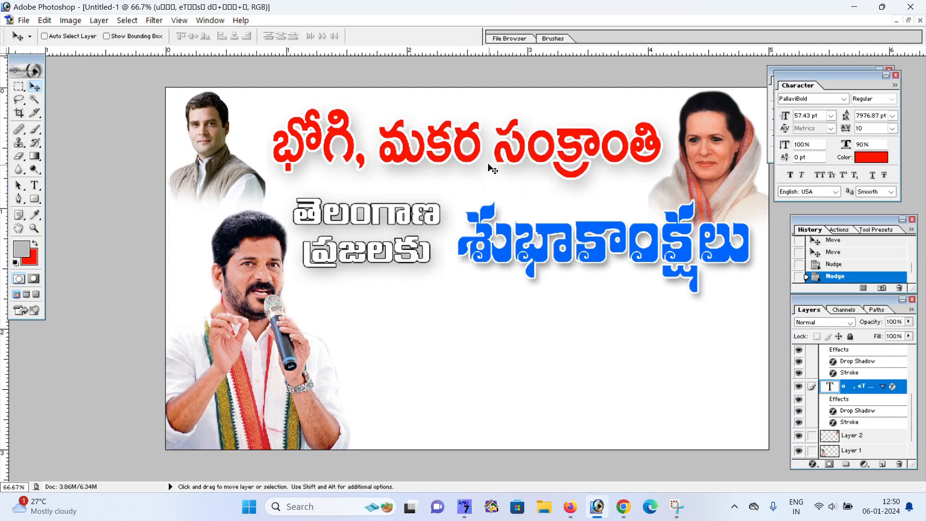
{"action": "key", "text": "ctrl+t"}
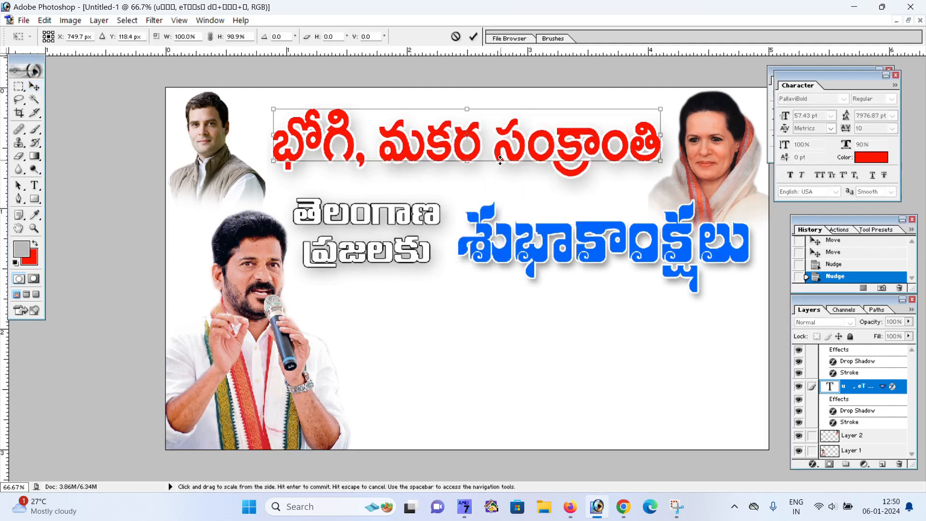
{"action": "key", "text": "Return"}
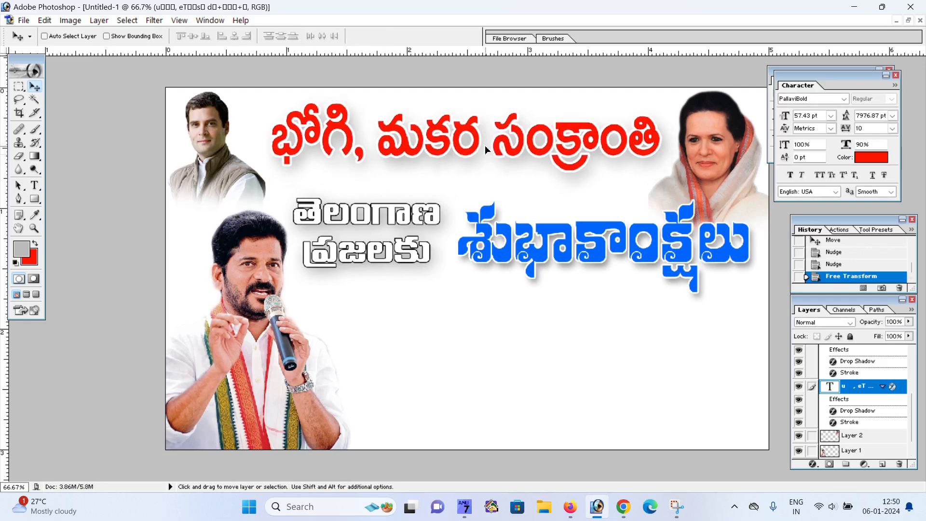
{"action": "left_click_drag", "start_coordinate": [485, 147], "coordinate": [484, 146]}
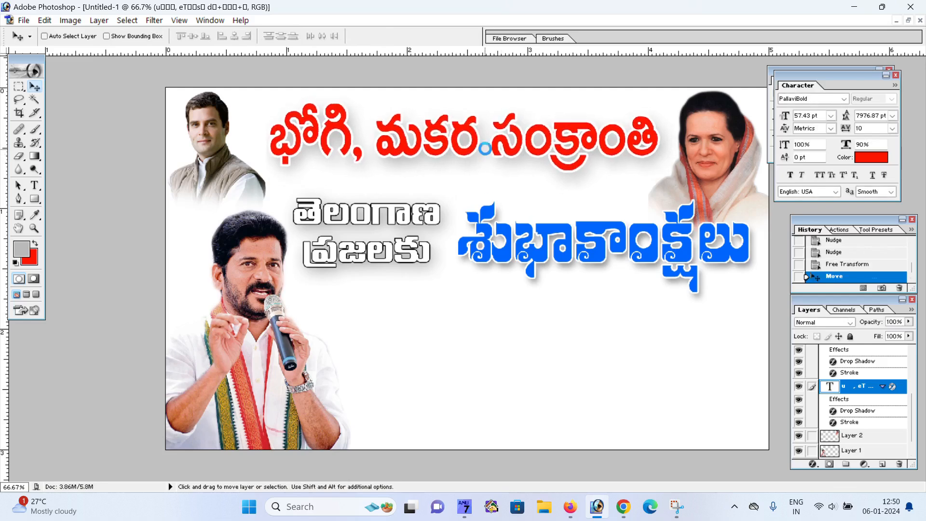
Step: Turn off the Stroke and Drop Shadow effects on the red భోగి, మకర సంక్రాంతి heading
{"action": "right_click", "coordinate": [506, 256]}
{"action": "left_click", "coordinate": [527, 258]}
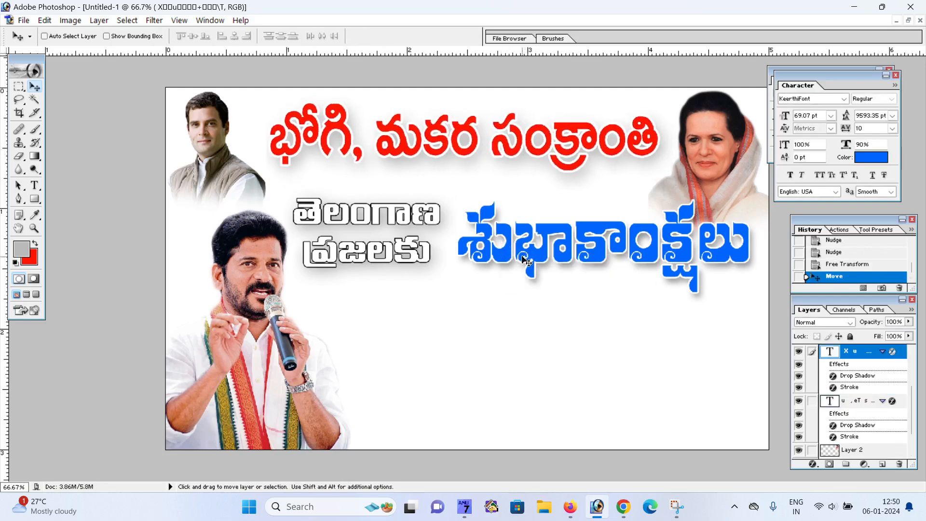
{"action": "right_click", "coordinate": [438, 152]}
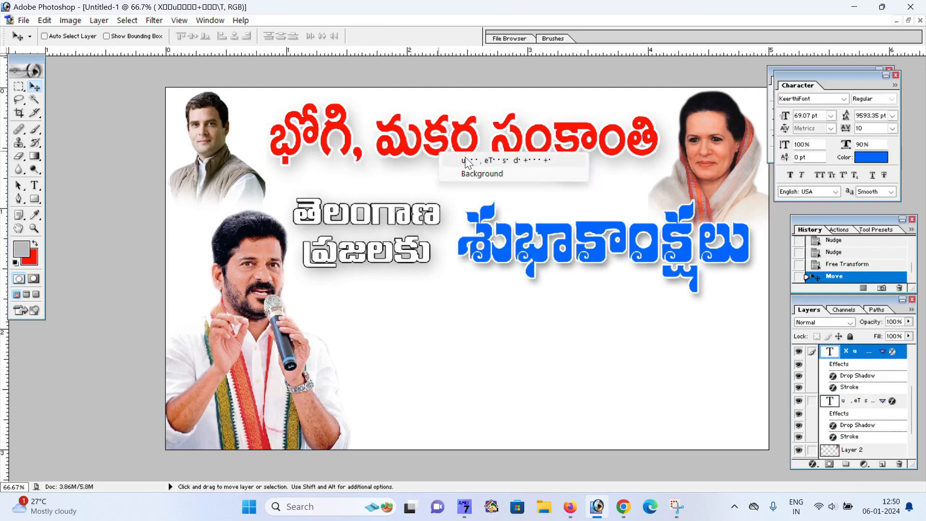
{"action": "left_click", "coordinate": [471, 157]}
{"action": "left_click", "coordinate": [813, 464]}
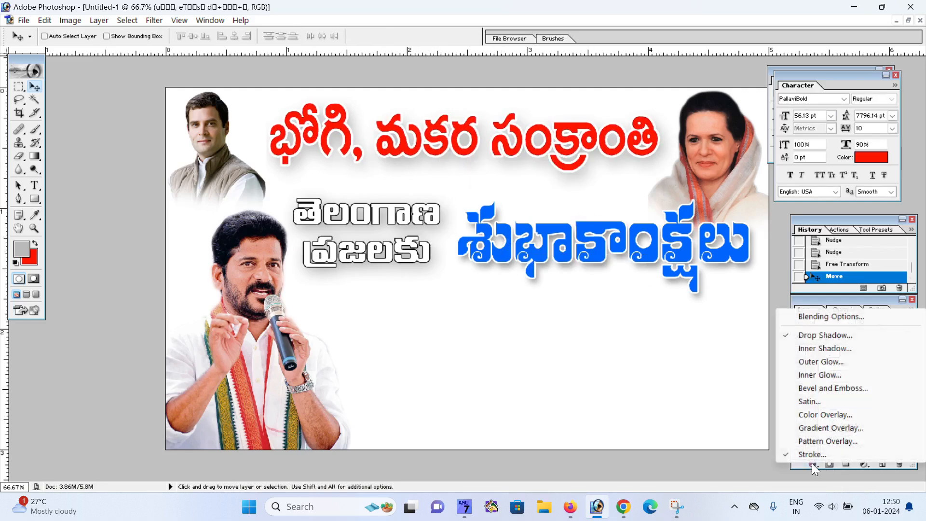
{"action": "left_click", "coordinate": [659, 342]}
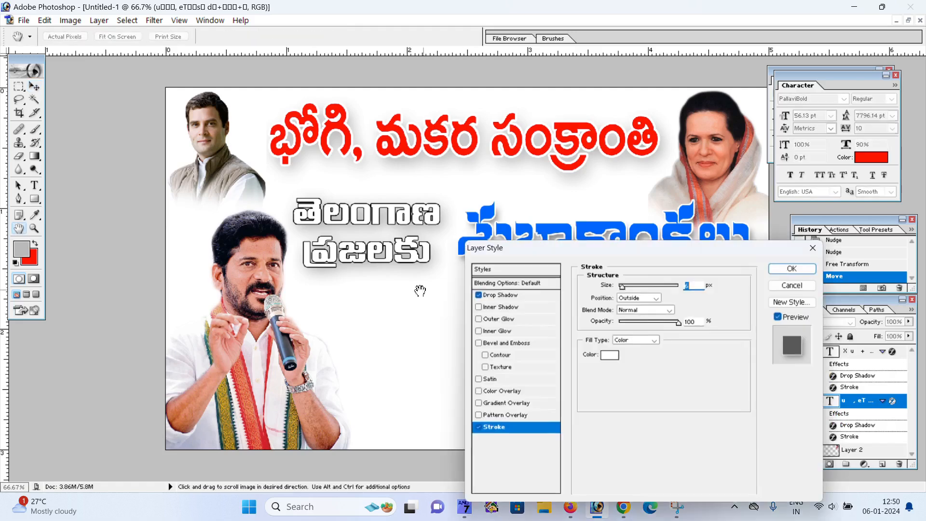
{"action": "left_click", "coordinate": [478, 428]}
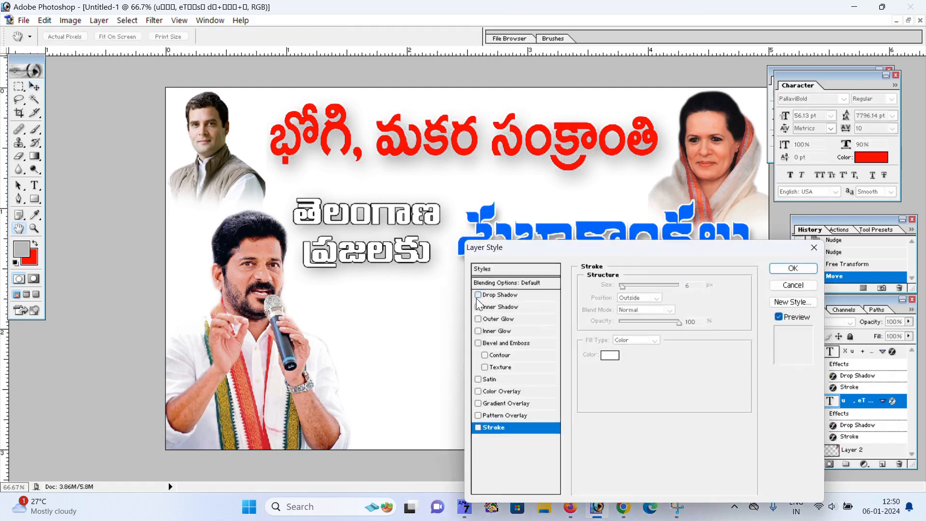
{"action": "left_click", "coordinate": [478, 295]}
{"action": "left_click", "coordinate": [778, 268]}
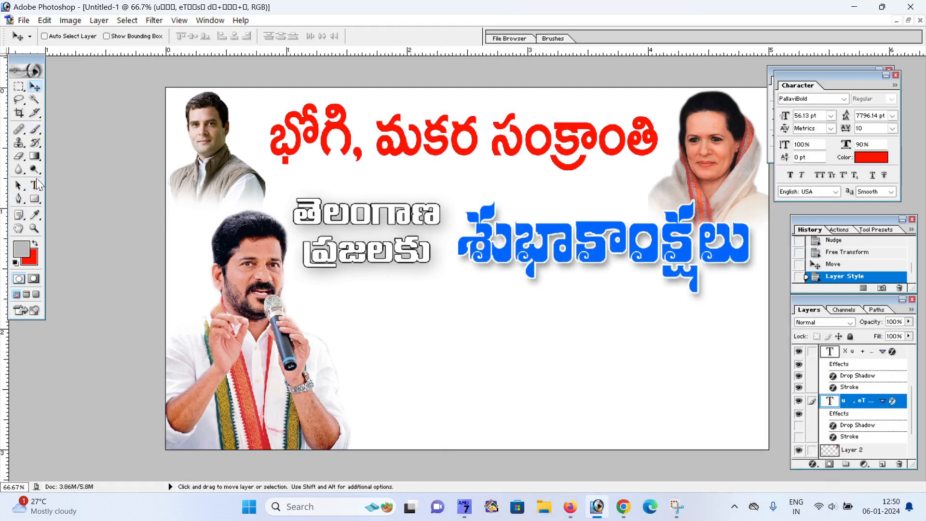
Step: Shift the red heading very slightly toward the Sonia Gandhi cutout
{"action": "right_click", "coordinate": [301, 149]}
{"action": "left_click", "coordinate": [313, 158]}
{"action": "mouse_move", "coordinate": [361, 158]}
{"action": "left_mouse_down"}
{"action": "mouse_move", "coordinate": [381, 163]}
{"action": "mouse_move", "coordinate": [363, 154]}
{"action": "left_mouse_up"}
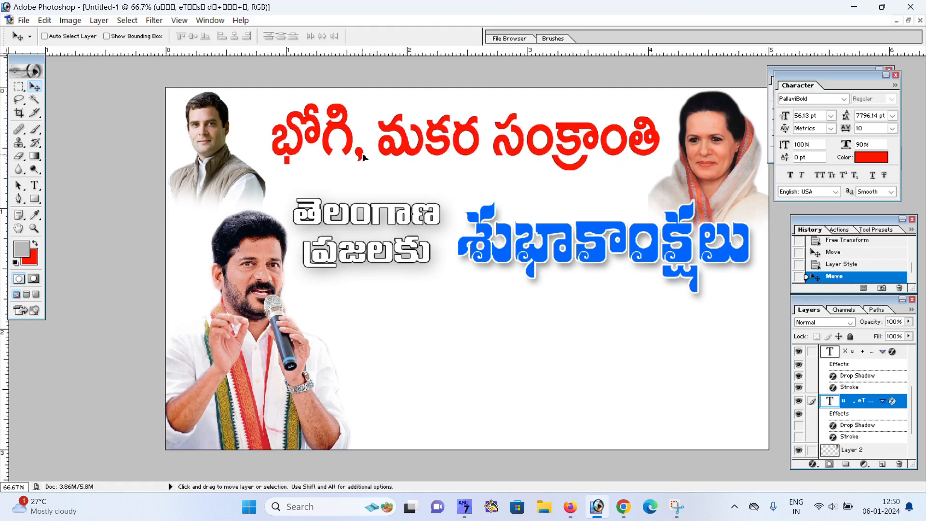
Step: Give the red heading a 6 px white outside stroke and a drop shadow with 44% opacity, 17 px distance and 16 px size
{"action": "left_click", "coordinate": [812, 465]}
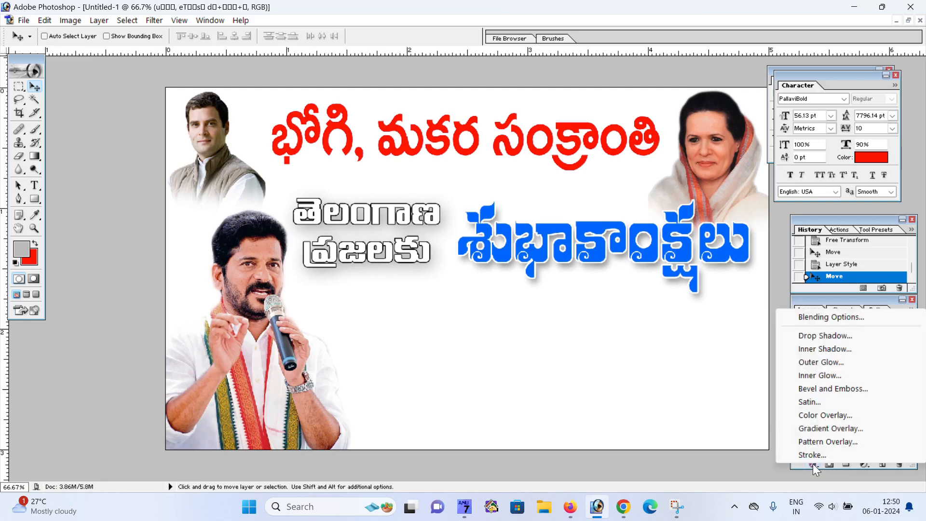
{"action": "left_click", "coordinate": [824, 454]}
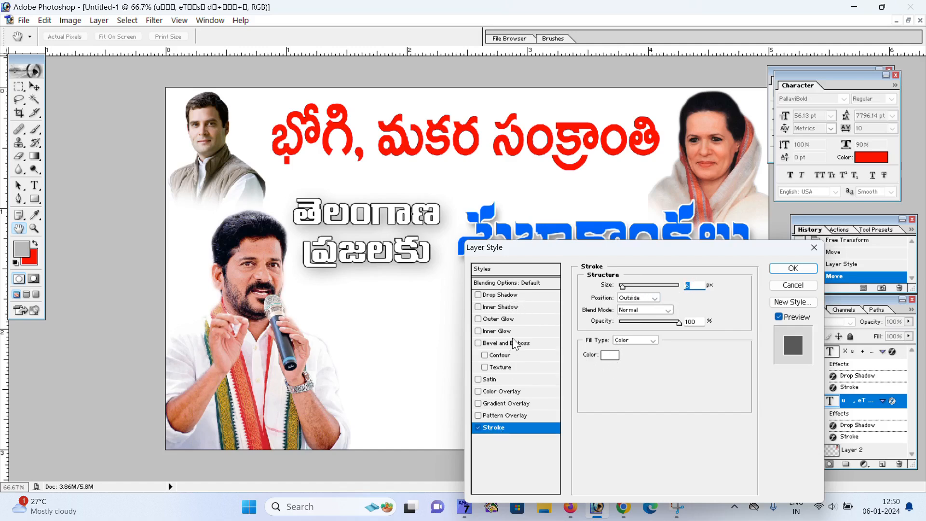
{"action": "left_click", "coordinate": [511, 294]}
{"action": "left_click_drag", "start_coordinate": [697, 301], "coordinate": [661, 297]}
{"action": "type", "text": "44"}
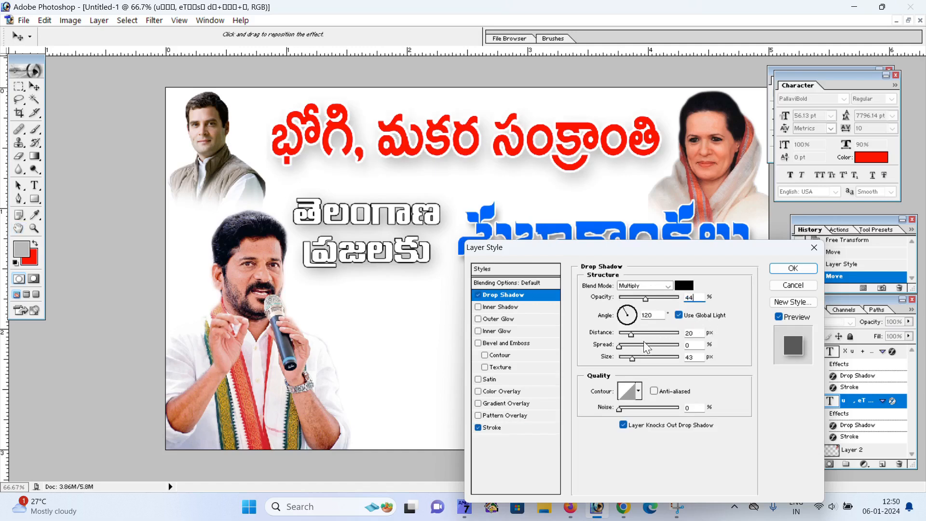
{"action": "left_click_drag", "start_coordinate": [632, 333], "coordinate": [625, 358]}
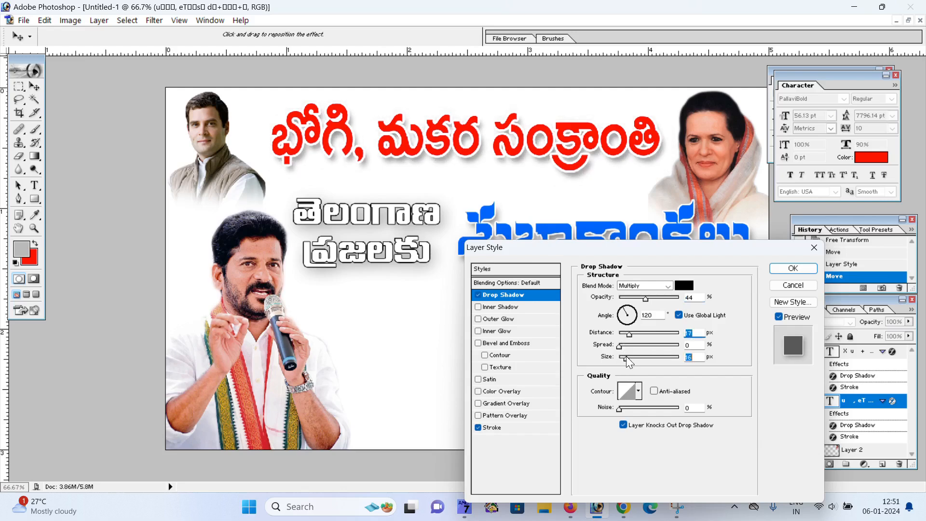
{"action": "left_click", "coordinate": [794, 268]}
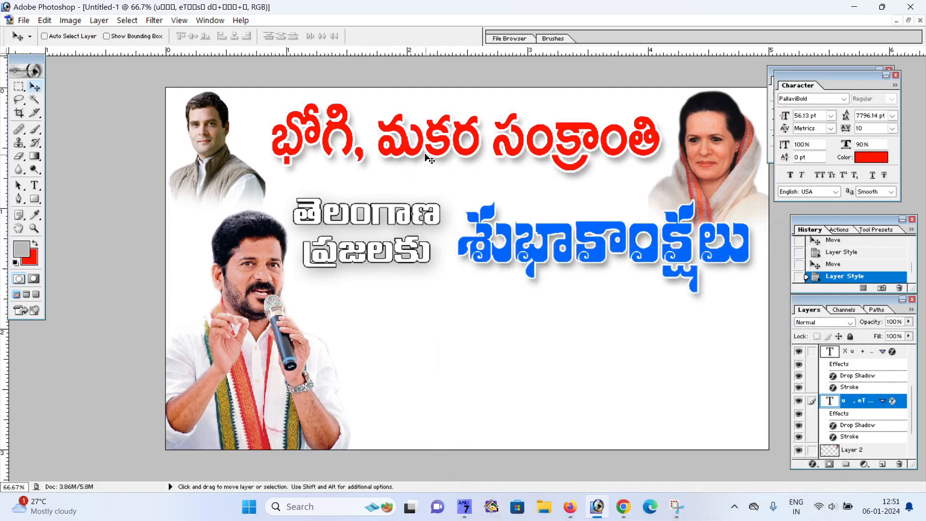
Step: Nudge the red heading slightly up and toward the Rahul Gandhi cutout
{"action": "key", "text": "Up"}
{"action": "key", "text": "Left"}
{"action": "key", "text": "Left"}
{"action": "key", "text": "Left"}
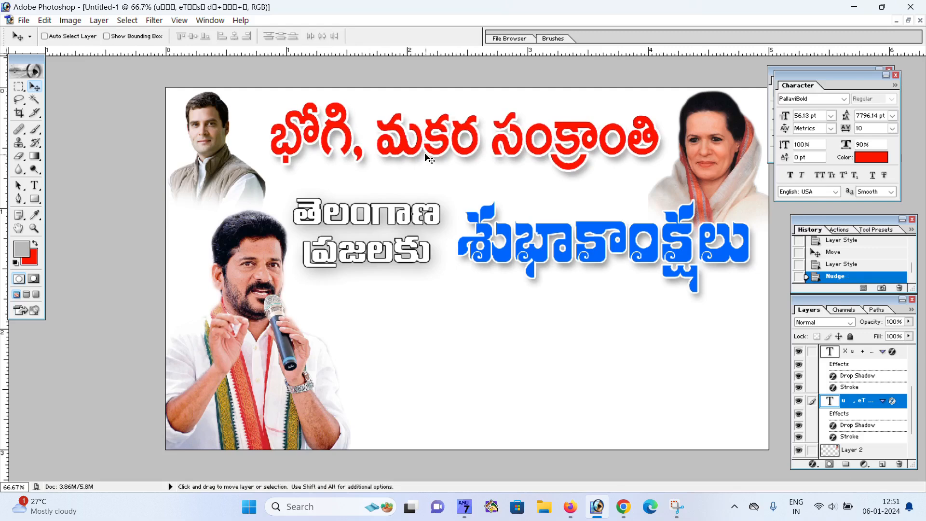
Step: Nudge the blue శుభాకాంక్షలు text slightly upward
{"action": "right_click", "coordinate": [486, 232]}
{"action": "left_click", "coordinate": [514, 242]}
{"action": "key", "text": "Up"}
{"action": "key", "text": "Up"}
{"action": "key", "text": "Up"}
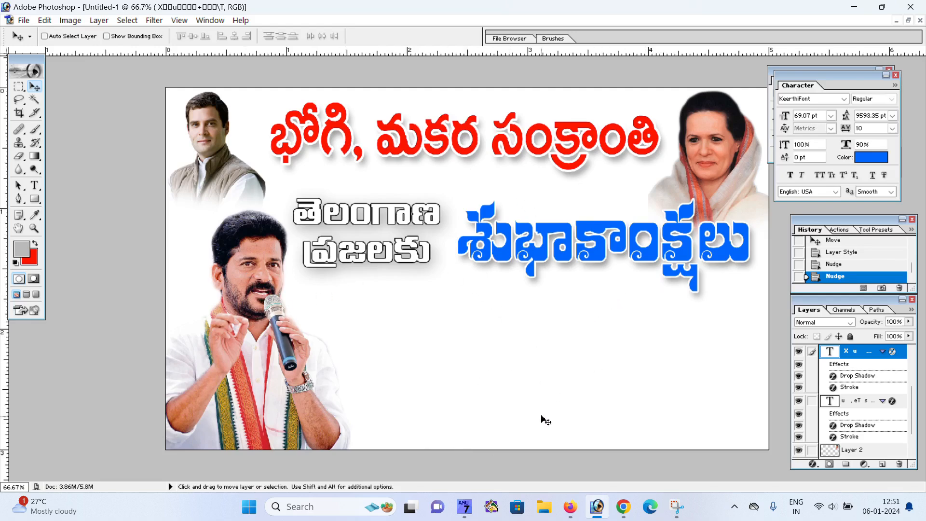
Step: Switch to Chrome and search Google Images for "sankranti festival telugu"
{"action": "left_click", "coordinate": [624, 507]}
{"action": "scroll", "coordinate": [254, 183], "scroll_direction": "up", "scroll_amount": 2}
{"action": "scroll", "coordinate": [254, 184], "scroll_direction": "up", "scroll_amount": 2}
{"action": "left_click", "coordinate": [188, 101]}
{"action": "triple_click", "coordinate": [187, 100]}
{"action": "type", "text": "san"}
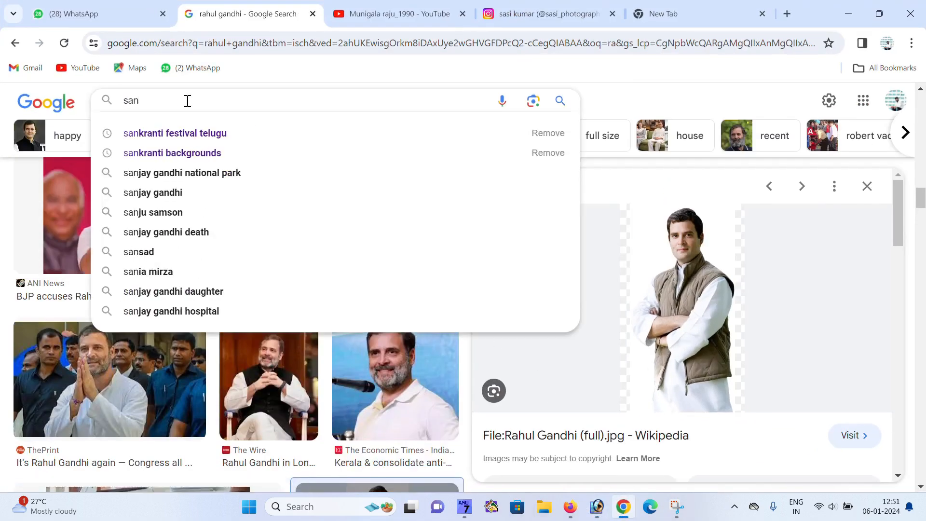
{"action": "left_click", "coordinate": [178, 133]}
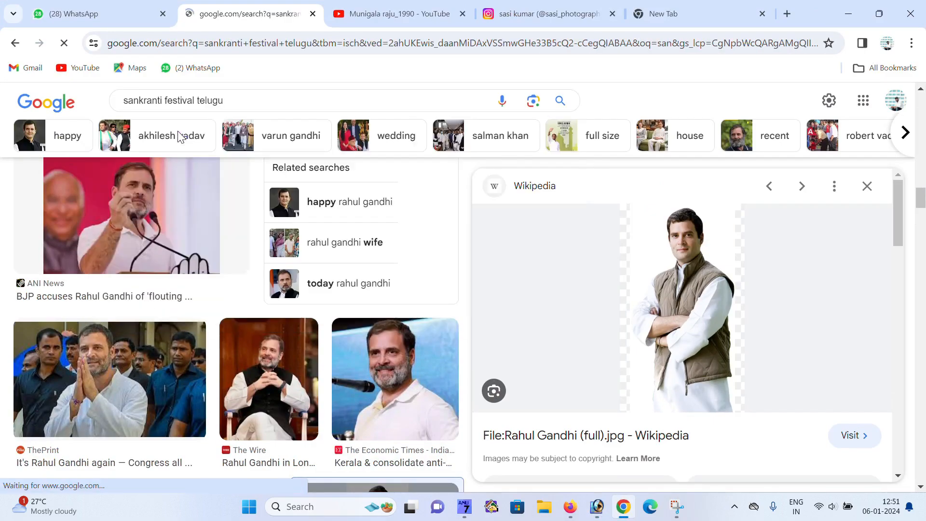
Step: Find a Pongal pot image in the results and open the related CleanPNG picture of sugarcane with a brown pot on a rangoli
{"action": "scroll", "coordinate": [473, 425], "scroll_direction": "down", "scroll_amount": 2}
{"action": "scroll", "coordinate": [475, 440], "scroll_direction": "down", "scroll_amount": 5}
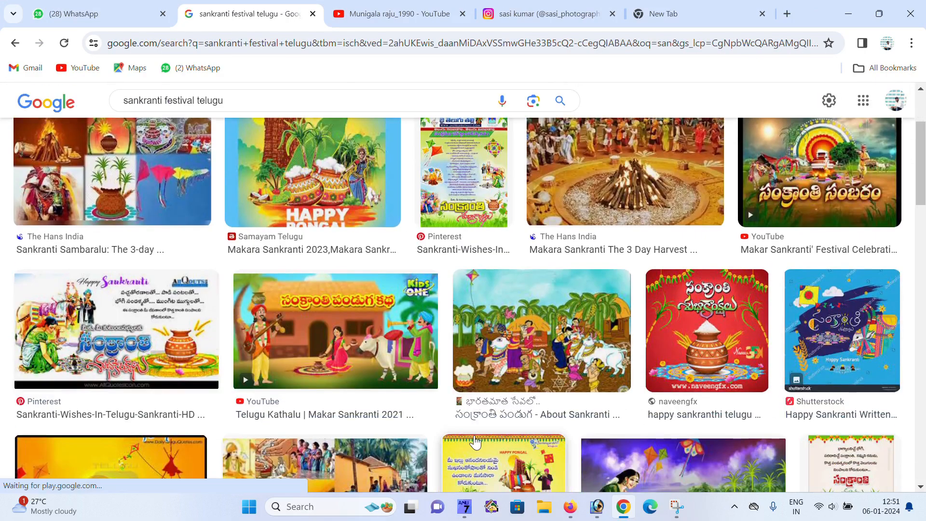
{"action": "scroll", "coordinate": [473, 409], "scroll_direction": "down", "scroll_amount": 10}
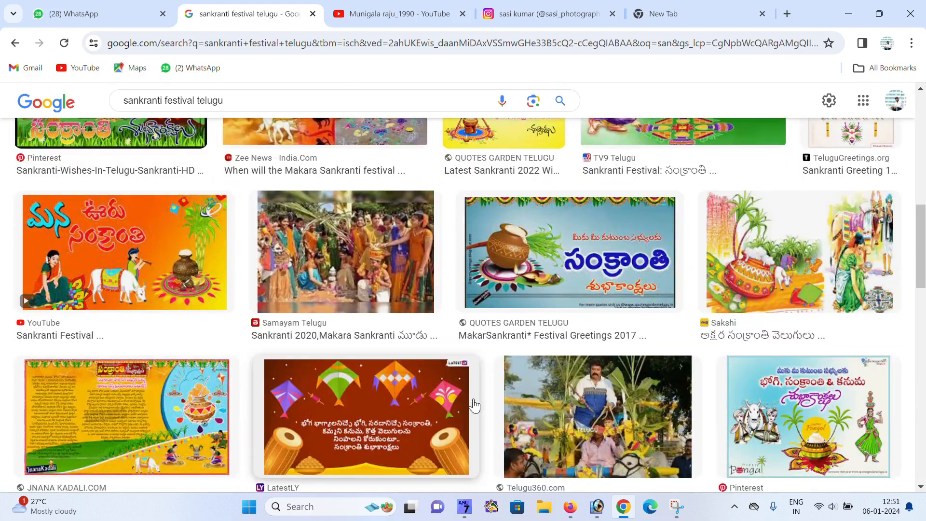
{"action": "scroll", "coordinate": [474, 406], "scroll_direction": "down", "scroll_amount": 7}
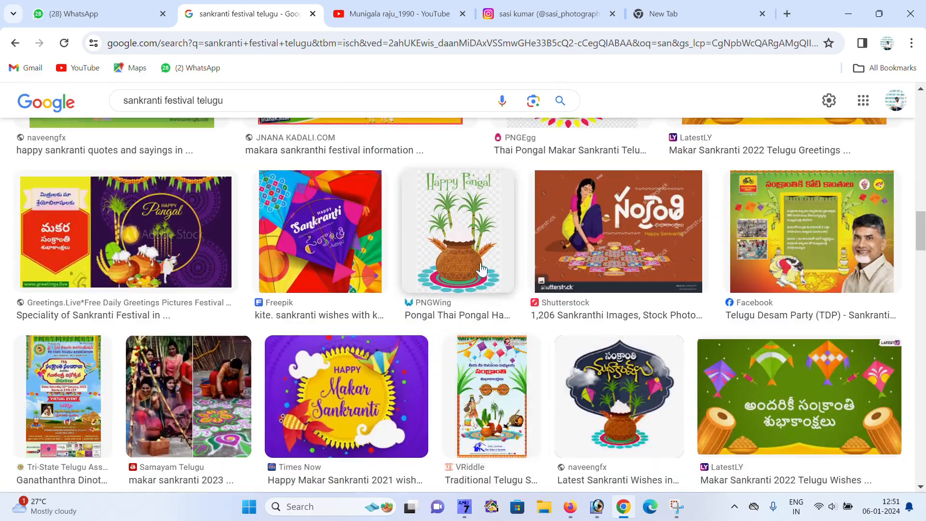
{"action": "left_click", "coordinate": [482, 269]}
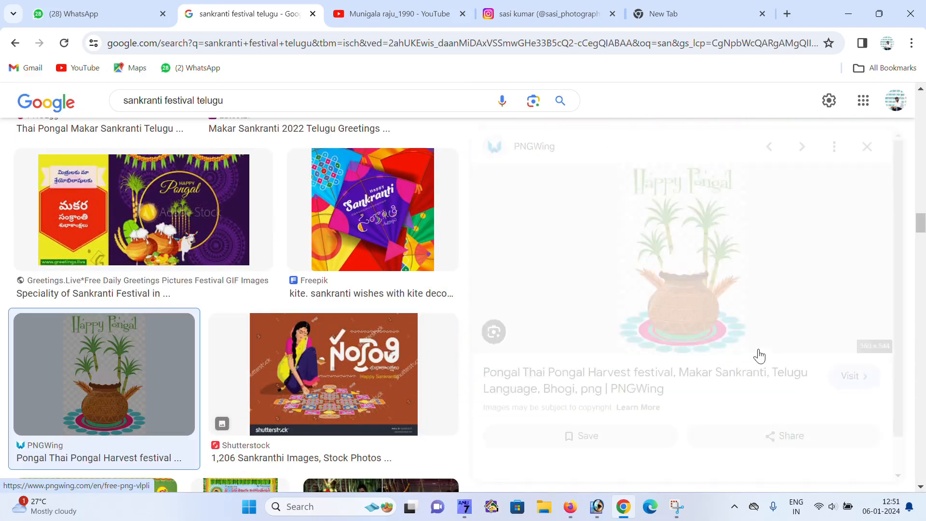
{"action": "scroll", "coordinate": [728, 347], "scroll_direction": "down", "scroll_amount": 6}
{"action": "scroll", "coordinate": [726, 348], "scroll_direction": "down", "scroll_amount": 10}
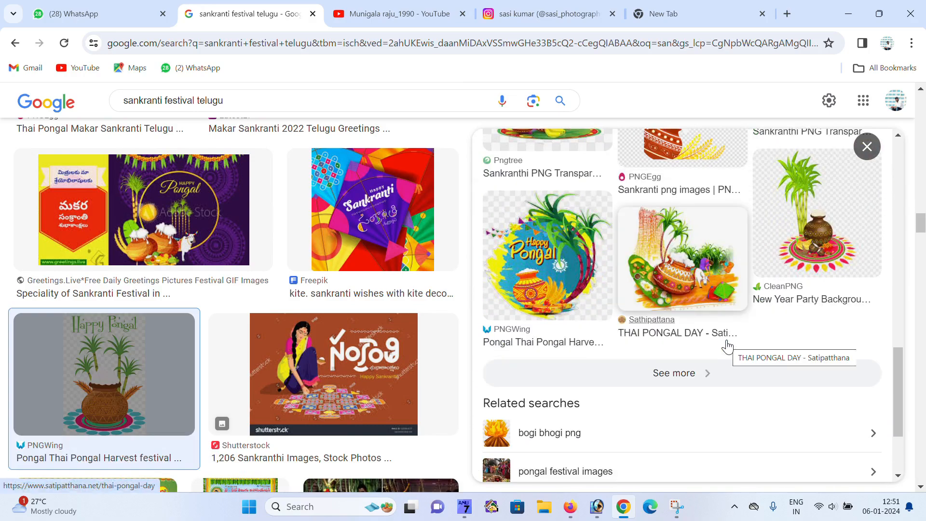
{"action": "left_click", "coordinate": [795, 261]}
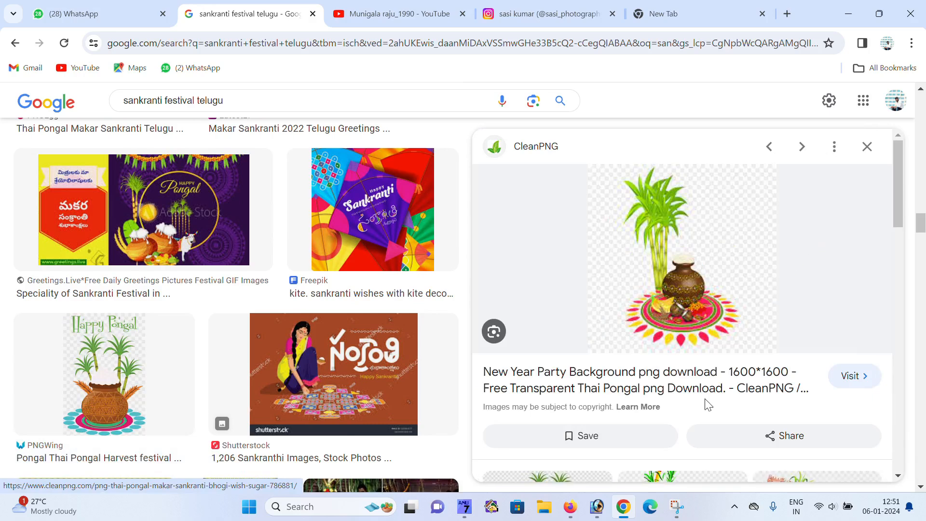
Step: Copy the CleanPNG sugarcane and pot image to the clipboard
{"action": "scroll", "coordinate": [661, 354], "scroll_direction": "down", "scroll_amount": 4}
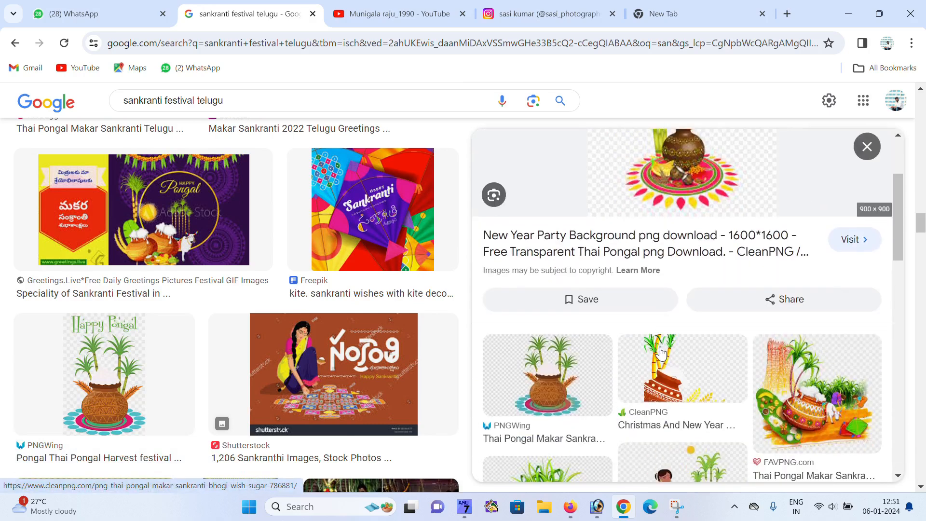
{"action": "scroll", "coordinate": [661, 354], "scroll_direction": "up", "scroll_amount": 4}
{"action": "right_click", "coordinate": [666, 347]}
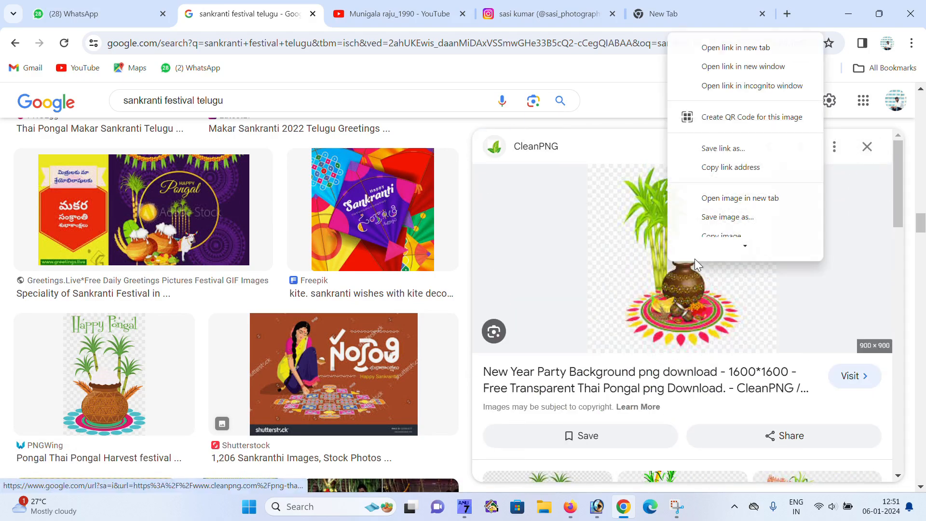
{"action": "scroll", "coordinate": [700, 223], "scroll_direction": "down", "scroll_amount": 2}
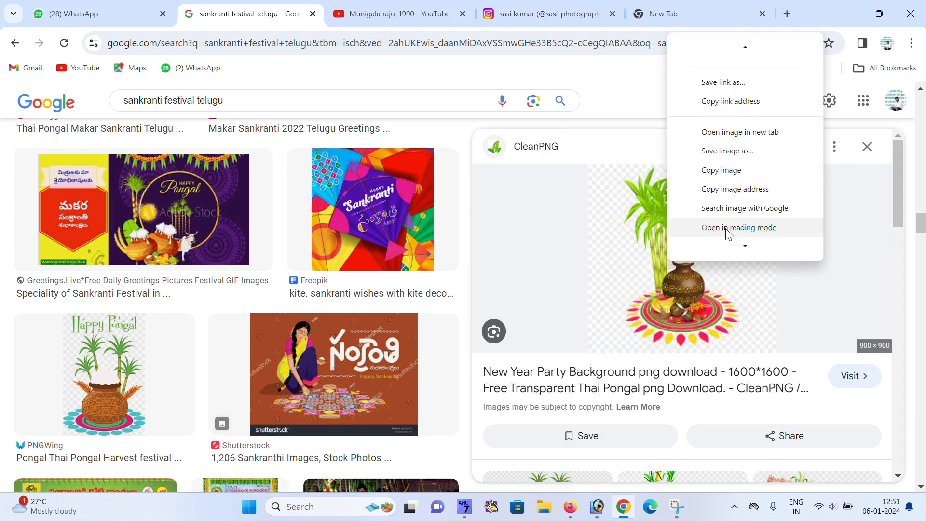
{"action": "left_click", "coordinate": [727, 173]}
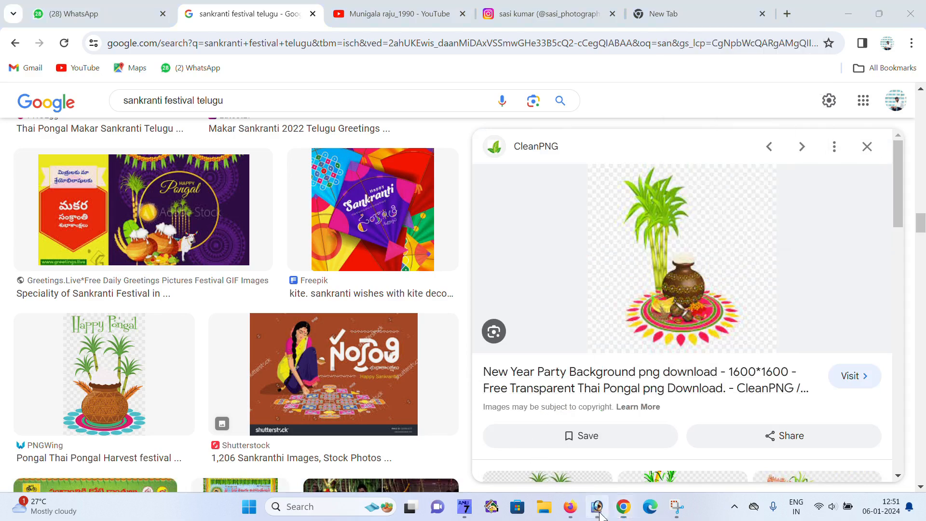
Step: Switch to Photoshop, paste the sugarcane and pot image into the banner and place it below the blue text
{"action": "left_click", "coordinate": [598, 507]}
{"action": "key", "text": "ctrl+v"}
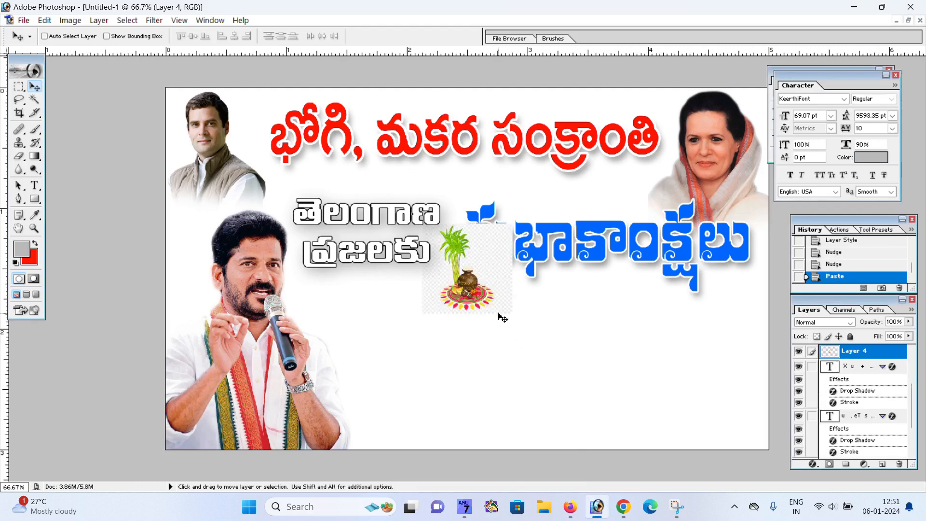
{"action": "left_click_drag", "start_coordinate": [505, 324], "coordinate": [548, 385]}
{"action": "left_click", "coordinate": [34, 100]}
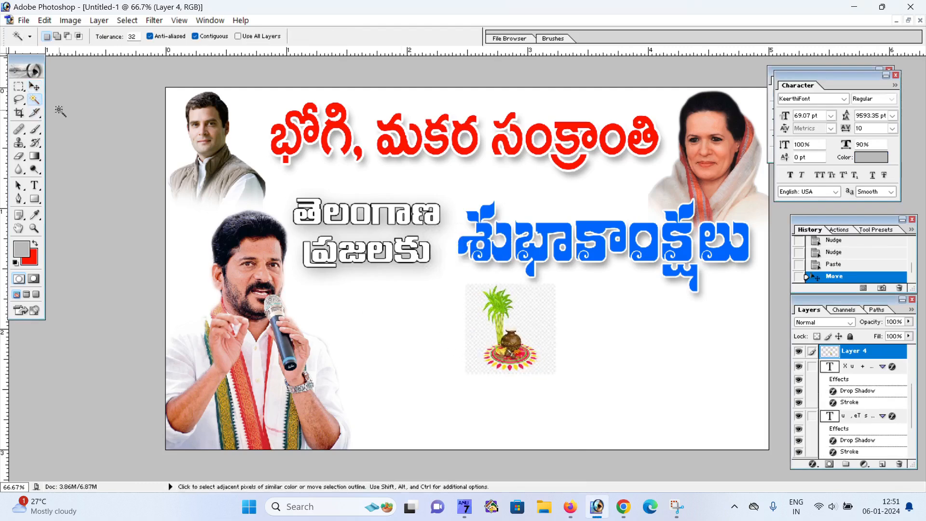
{"action": "left_click", "coordinate": [541, 305]}
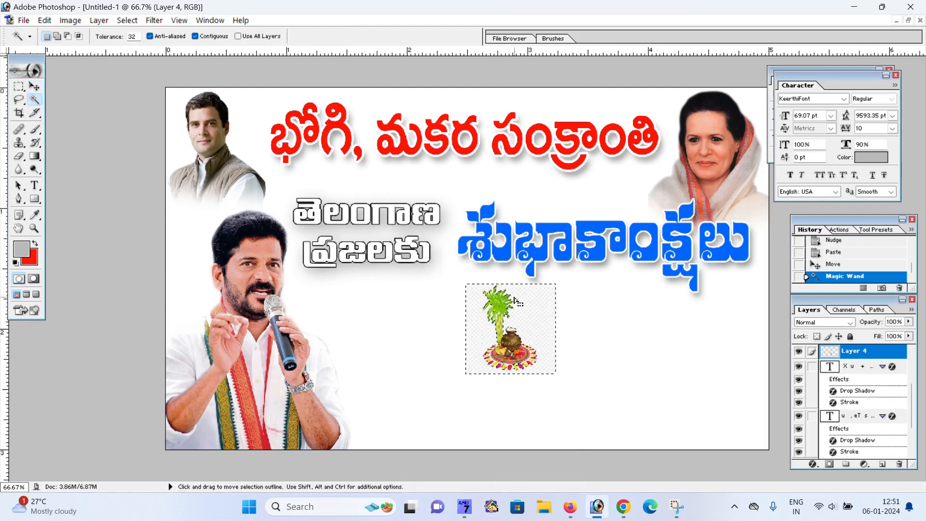
{"action": "key", "text": "ctrl+d"}
Step: Enlarge the sugarcane and pot image to 250% with Free Transform and move it over the blue text
{"action": "left_click", "coordinate": [34, 86]}
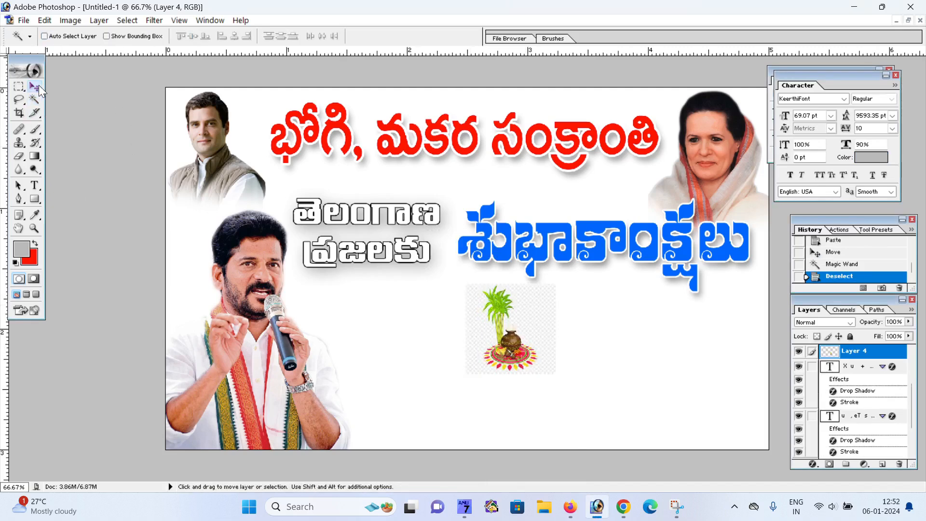
{"action": "left_click_drag", "start_coordinate": [560, 381], "coordinate": [552, 388]}
{"action": "key", "text": "ctrl+t"}
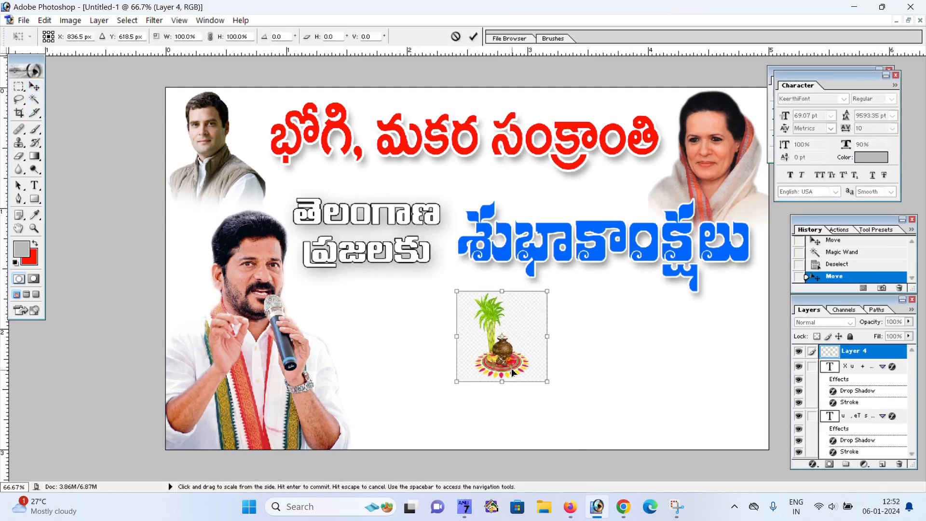
{"action": "left_click_drag", "start_coordinate": [547, 291], "coordinate": [615, 223]}
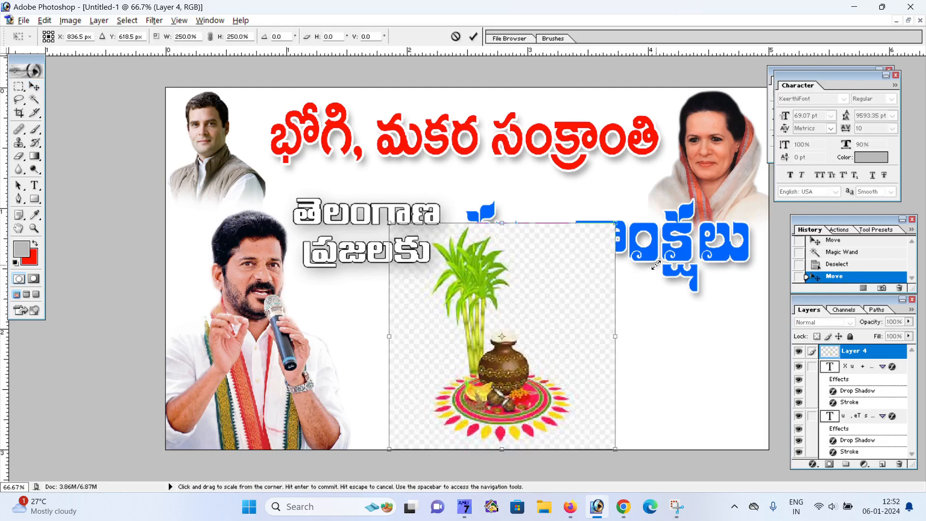
{"action": "key", "text": "Return"}
{"action": "left_click_drag", "start_coordinate": [549, 352], "coordinate": [654, 314]}
Step: Select the checkered background around the sugarcane and pot with the Magic Wand at tolerance 32 and delete it
{"action": "left_click", "coordinate": [34, 100]}
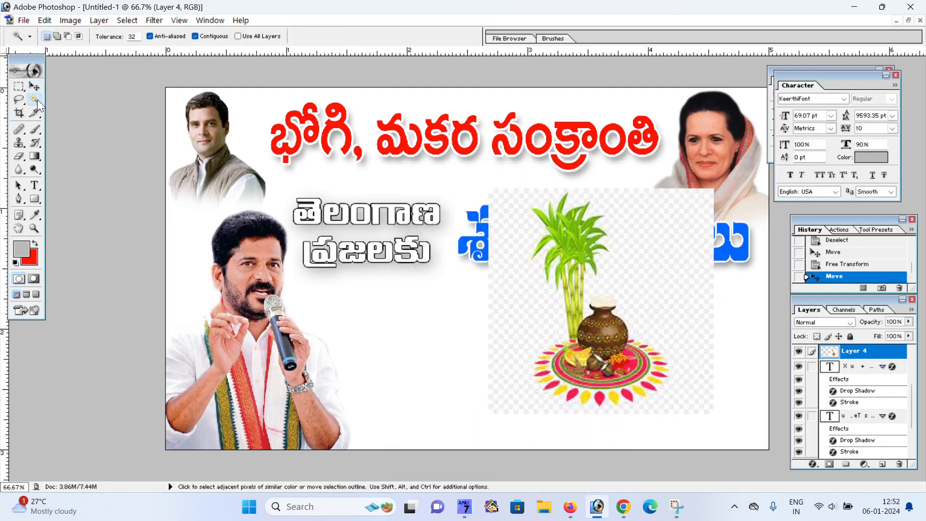
{"action": "left_click", "coordinate": [645, 258]}
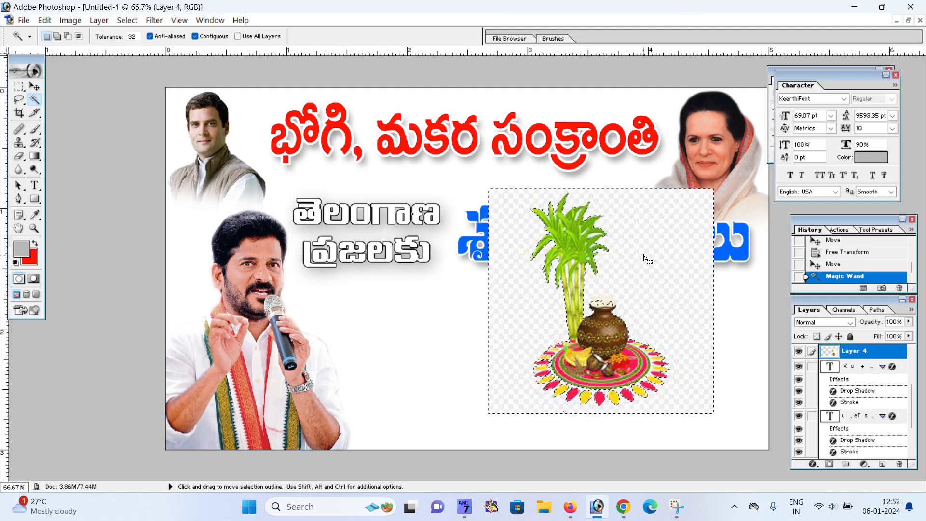
{"action": "key", "text": "Delete"}
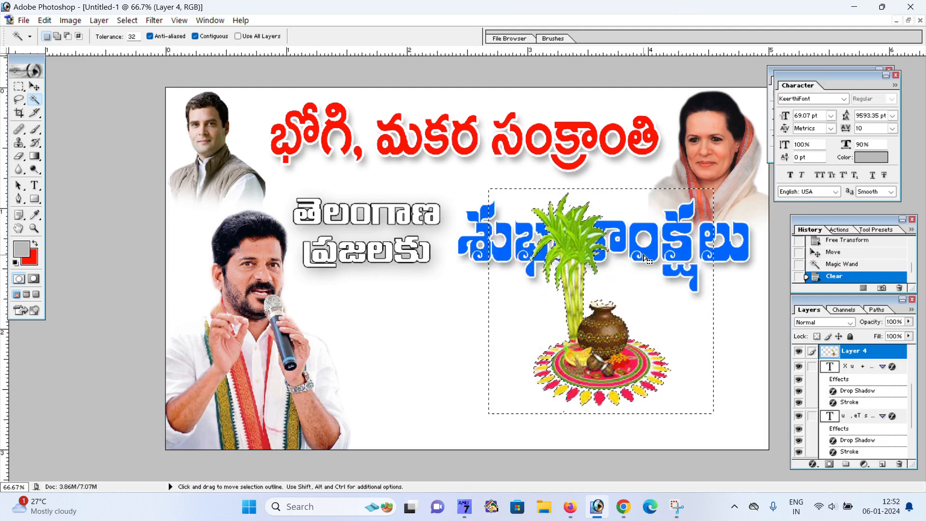
Step: Deselect the cleared background and move the sugarcane and pot image to the banner's lower-right corner
{"action": "key", "text": "ctrl+d"}
{"action": "left_click", "coordinate": [35, 86]}
{"action": "right_click", "coordinate": [635, 327]}
{"action": "left_click", "coordinate": [653, 337]}
{"action": "left_click_drag", "start_coordinate": [601, 340], "coordinate": [695, 400]}
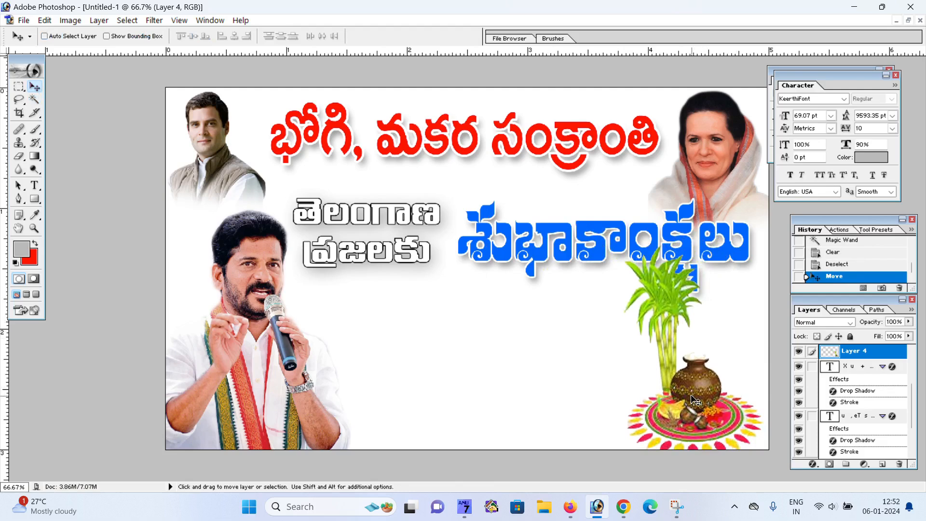
Step: Scale the sugarcane and pot image to 87.5%, reduce it slightly further, and fit it into the banner's lower-right corner below the blue text
{"action": "key", "text": "ctrl+t"}
{"action": "left_click_drag", "start_coordinate": [766, 243], "coordinate": [753, 256]}
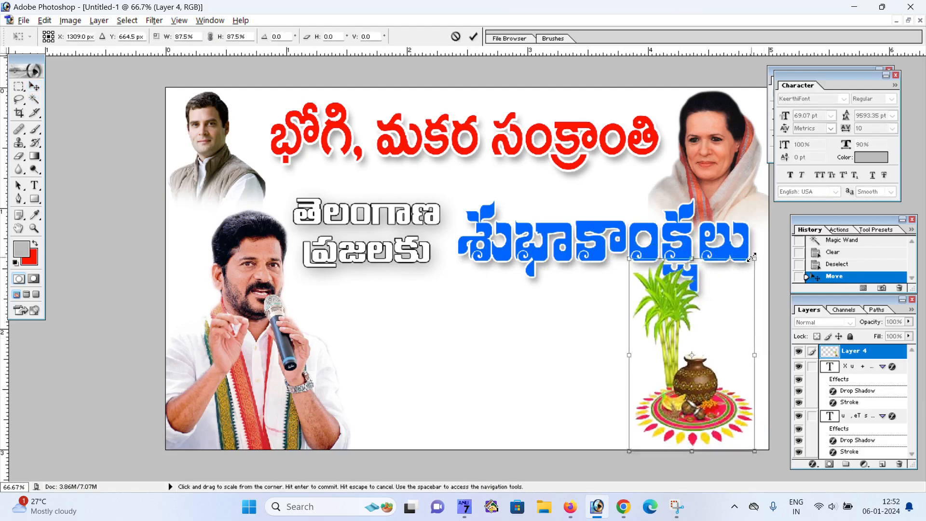
{"action": "key", "text": "Return"}
{"action": "left_click_drag", "start_coordinate": [698, 347], "coordinate": [717, 358]}
{"action": "key", "text": "ctrl+t"}
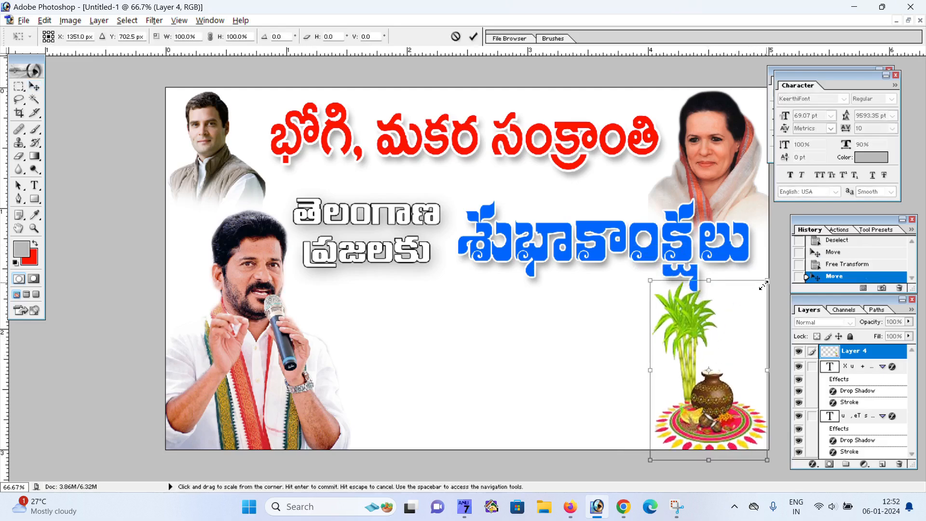
{"action": "left_click_drag", "start_coordinate": [767, 282], "coordinate": [759, 289]}
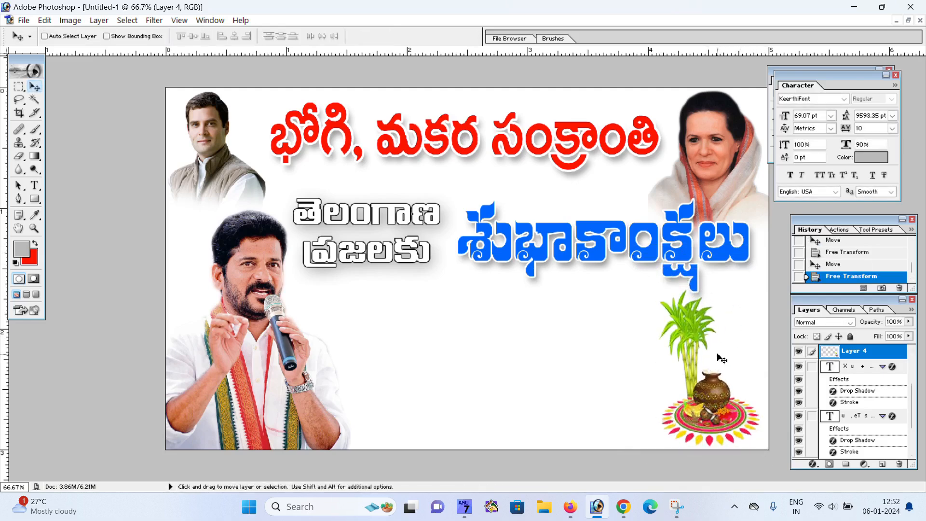
{"action": "key", "text": "Down"}
{"action": "key", "text": "Down"}
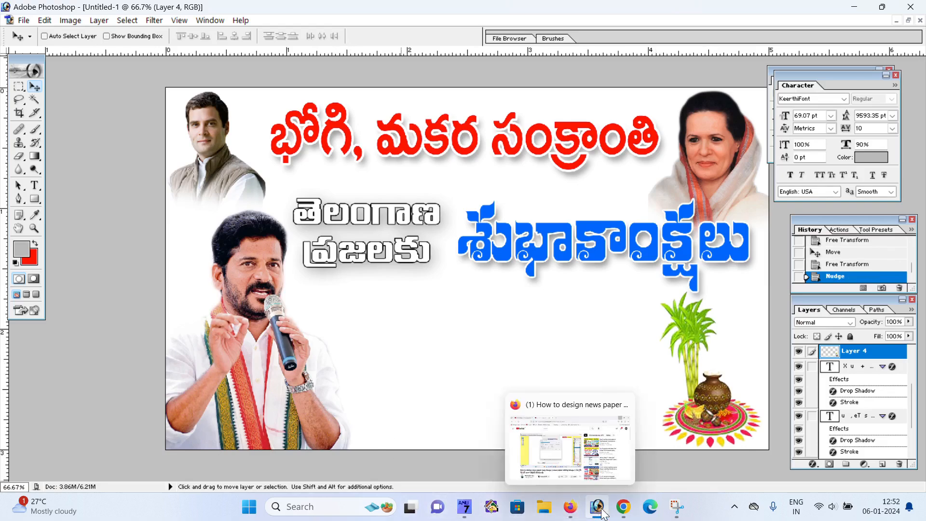
Step: Switch to Chrome, browse the related Pongal images and copy the FAVPNG Thai Pongal illustration with the temple, pot and kites
{"action": "left_click", "coordinate": [623, 507]}
{"action": "scroll", "coordinate": [433, 293], "scroll_direction": "down", "scroll_amount": 6}
{"action": "scroll", "coordinate": [734, 349], "scroll_direction": "down", "scroll_amount": 7}
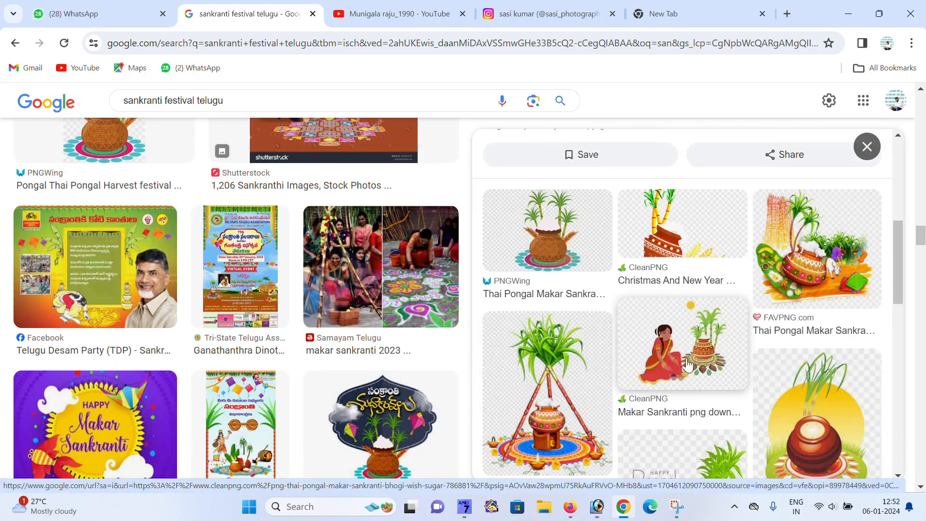
{"action": "scroll", "coordinate": [687, 365], "scroll_direction": "down", "scroll_amount": 4}
{"action": "scroll", "coordinate": [776, 375], "scroll_direction": "down", "scroll_amount": 2}
{"action": "scroll", "coordinate": [776, 376], "scroll_direction": "down", "scroll_amount": 6}
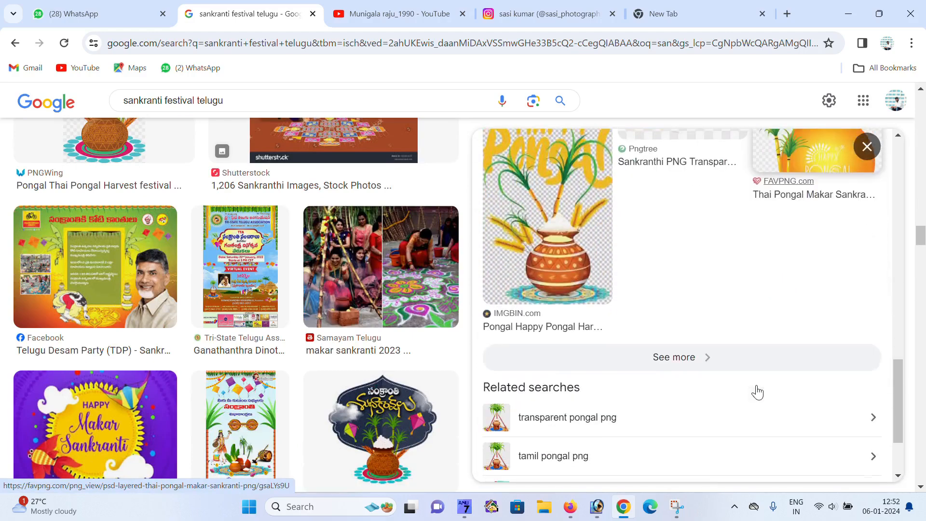
{"action": "scroll", "coordinate": [758, 392], "scroll_direction": "up", "scroll_amount": 6}
{"action": "scroll", "coordinate": [815, 295], "scroll_direction": "up", "scroll_amount": 5}
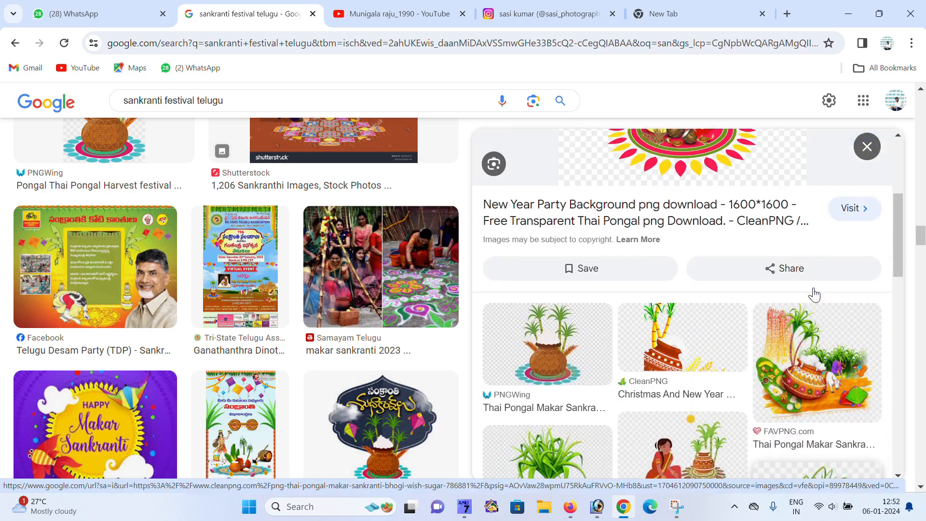
{"action": "left_click", "coordinate": [793, 392]}
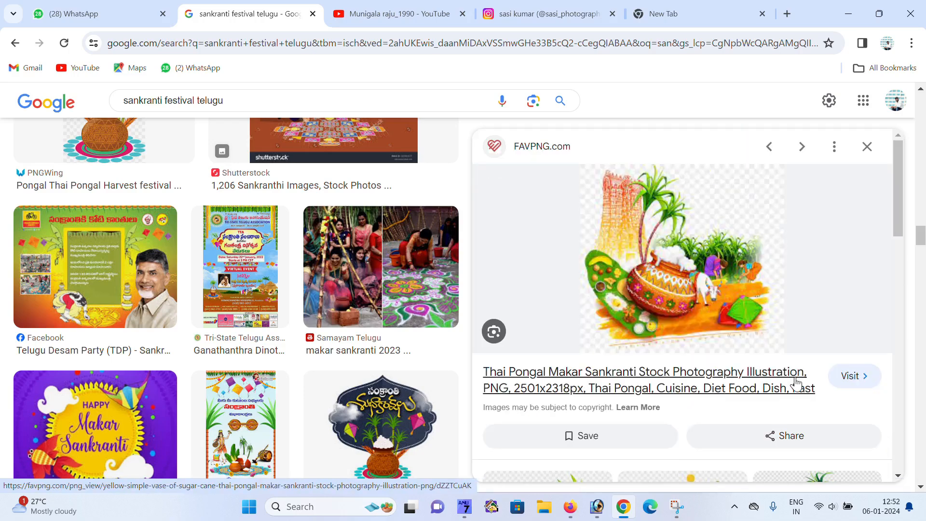
{"action": "right_click", "coordinate": [667, 309]}
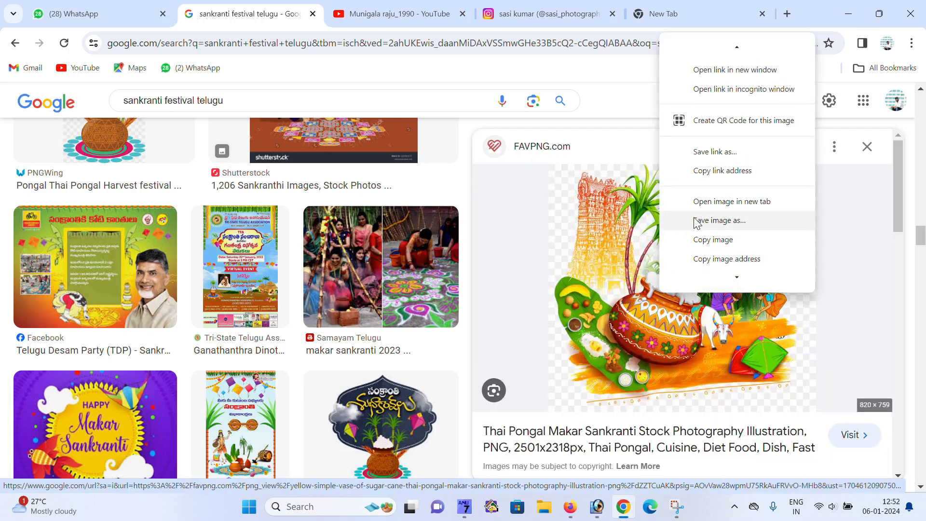
{"action": "left_click", "coordinate": [702, 240]}
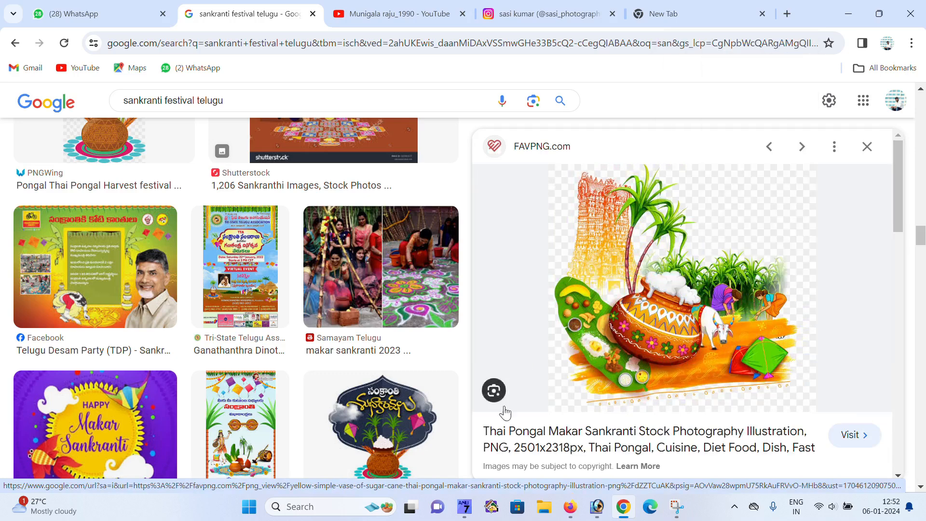
Step: Switch to Photoshop, paste the Pongal illustration and delete its outer checkered background using the Magic Wand at tolerance 32
{"action": "left_click", "coordinate": [598, 507]}
{"action": "key", "text": "ctrl+v"}
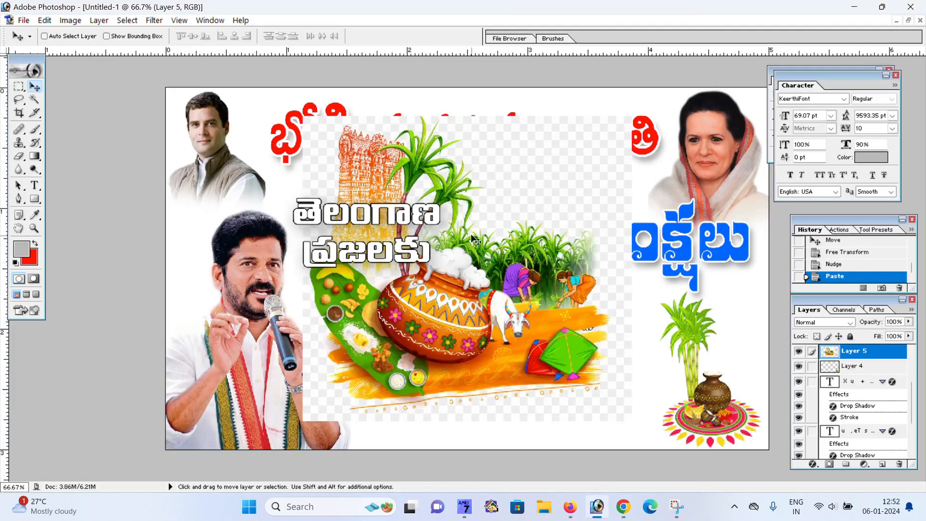
{"action": "left_click", "coordinate": [34, 99]}
{"action": "left_click", "coordinate": [496, 140]}
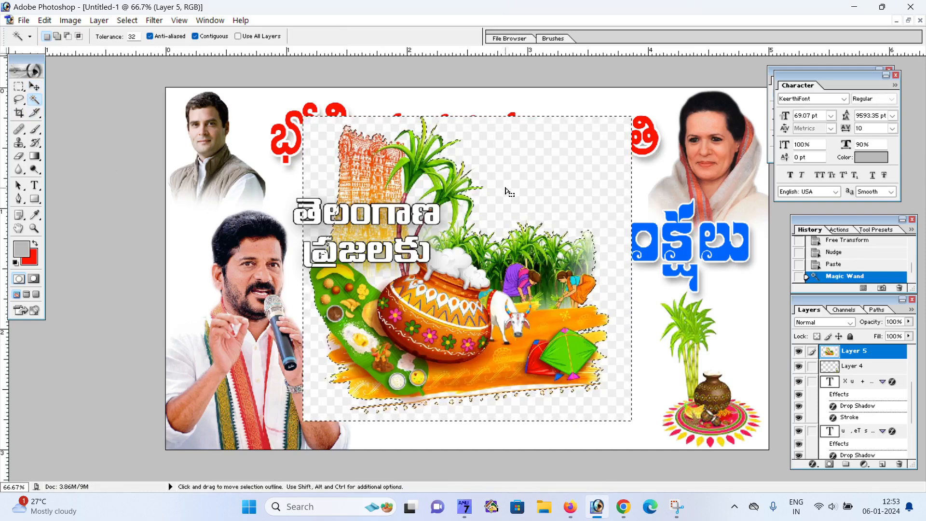
{"action": "key", "text": "Delete"}
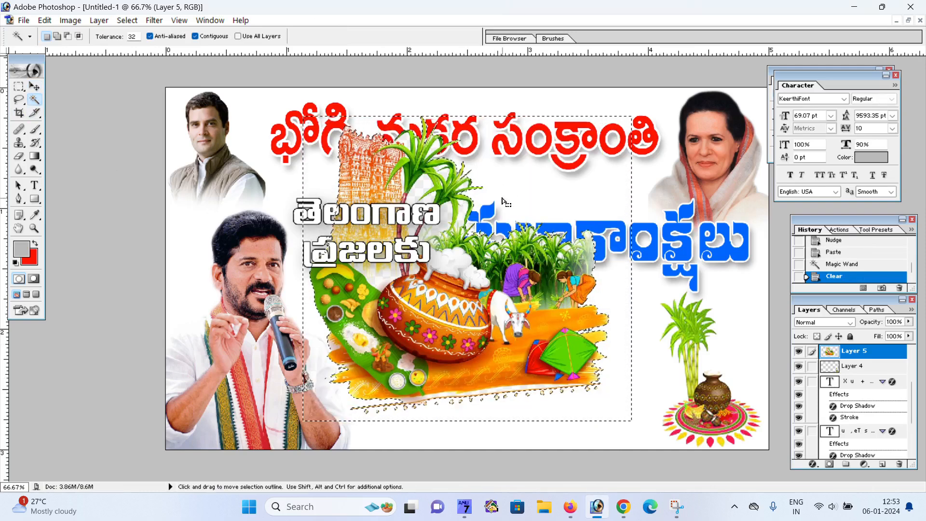
{"action": "key", "text": "ctrl+d"}
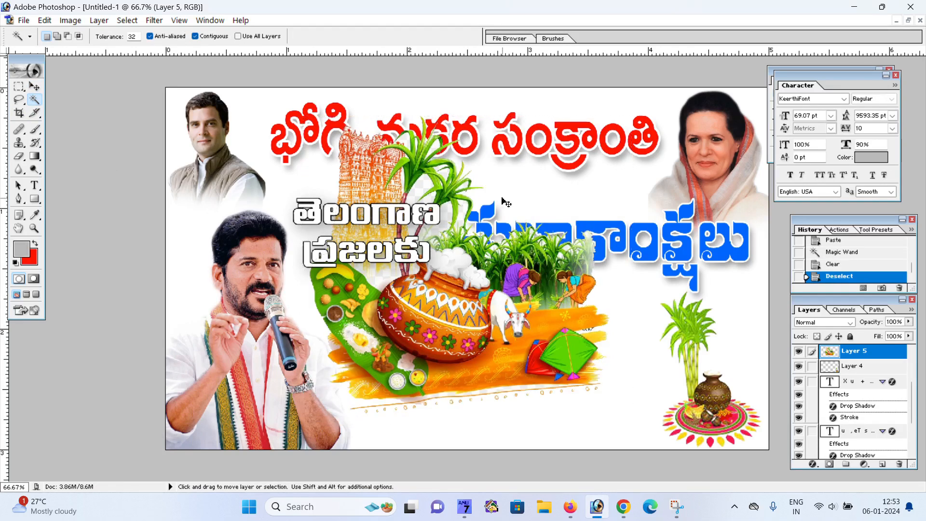
Step: Move the Pongal illustration down beside the sugarcane pot and scale it to about 56% with Free Transform
{"action": "left_click", "coordinate": [33, 86]}
{"action": "right_click", "coordinate": [409, 284]}
{"action": "left_click", "coordinate": [432, 294]}
{"action": "left_click_drag", "start_coordinate": [443, 301], "coordinate": [487, 358]}
{"action": "key", "text": "ctrl+t"}
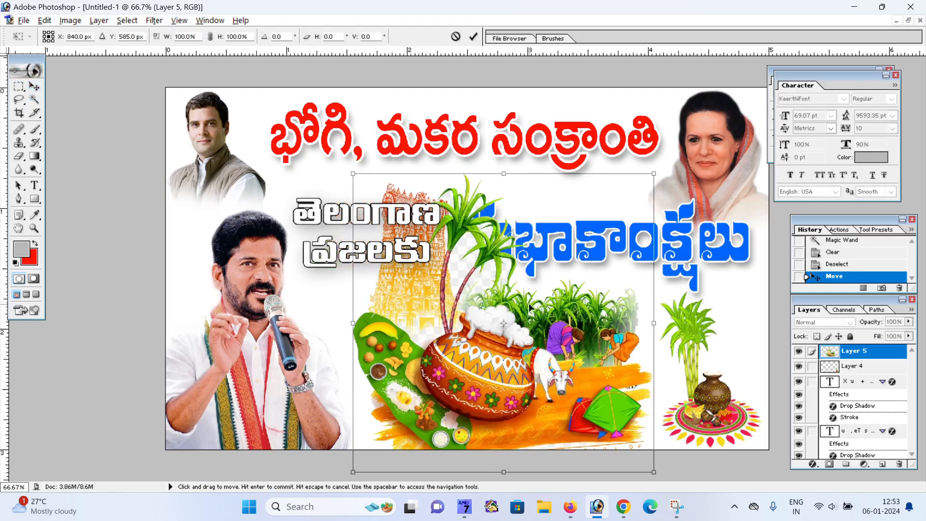
{"action": "left_click_drag", "start_coordinate": [652, 176], "coordinate": [588, 239]}
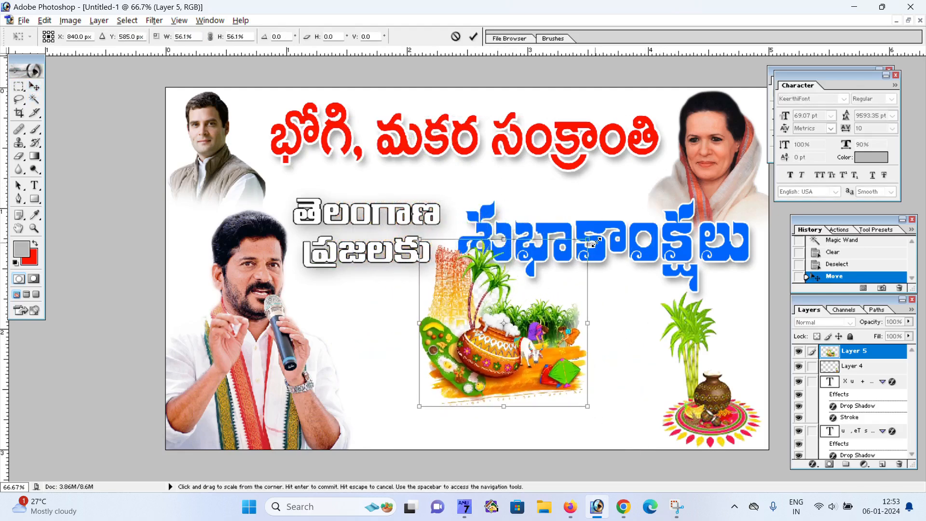
Step: Enlarge the harvest pot artwork on Layer 5 slightly and place it at the banner's bottom edge beside the man with the microphone
{"action": "key", "text": "Return"}
{"action": "left_click_drag", "start_coordinate": [501, 341], "coordinate": [423, 384]}
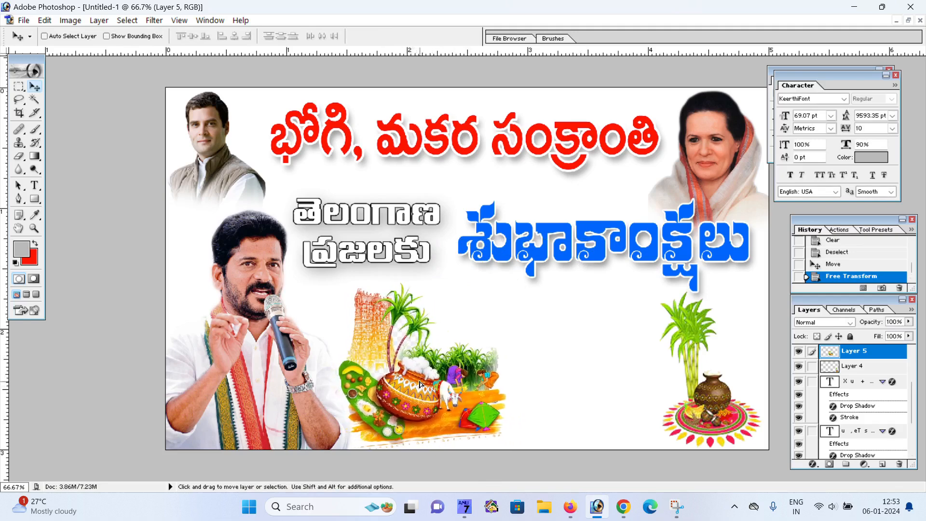
{"action": "key", "text": "ctrl+t"}
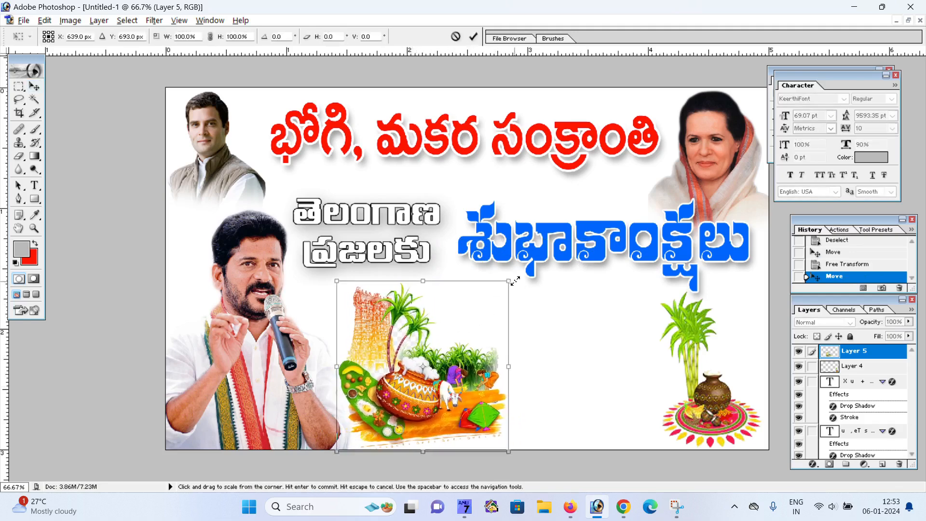
{"action": "left_click_drag", "start_coordinate": [506, 283], "coordinate": [521, 275]}
{"action": "key", "text": "Return"}
{"action": "left_click_drag", "start_coordinate": [467, 361], "coordinate": [482, 374]}
Step: Select Layer 1 with the man holding the microphone and nudge it slightly to the left
{"action": "right_click", "coordinate": [286, 367]}
{"action": "left_click", "coordinate": [319, 379]}
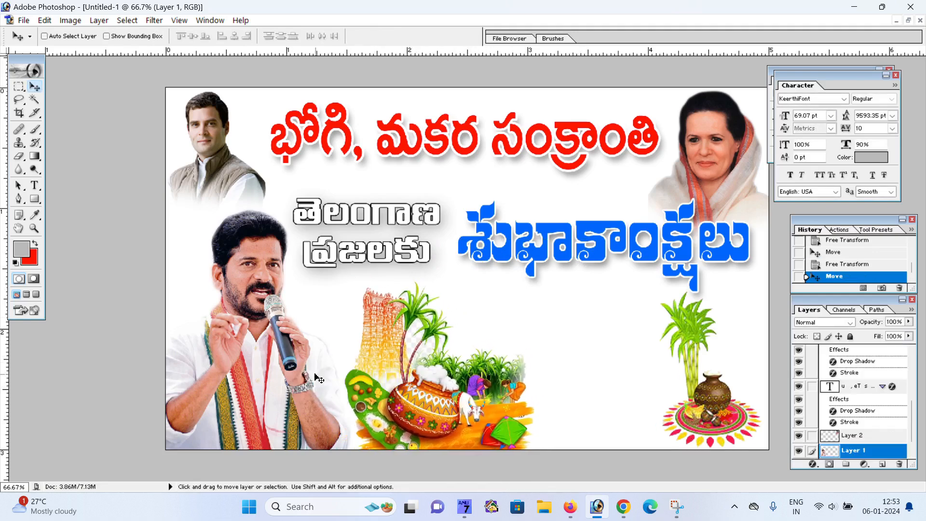
{"action": "key", "text": "Left"}
{"action": "key", "text": "Left"}
{"action": "key", "text": "Left"}
{"action": "key", "text": "Left"}
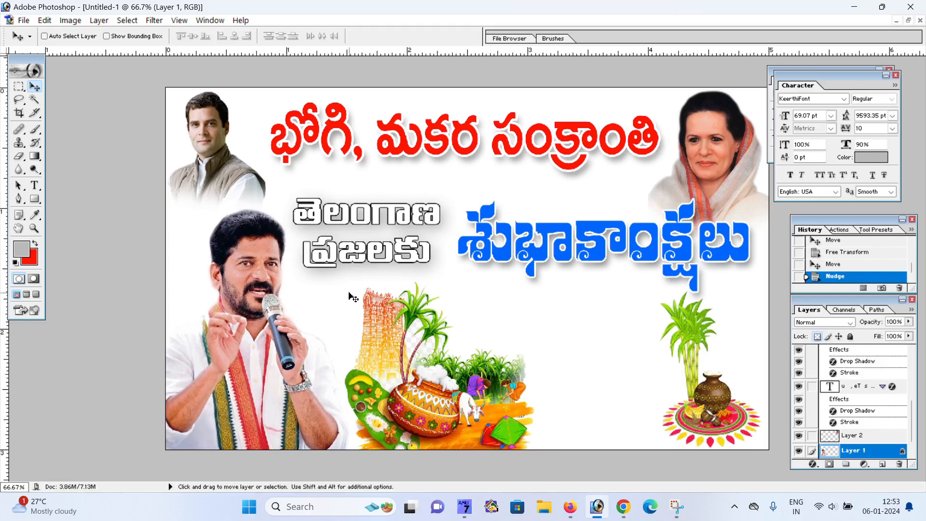
Step: Save the banner on the Desktop as 2 in TIFF format with layers, no image compression, IBM PC byte order and RLE layer compression
{"action": "key", "text": "ctrl+s"}
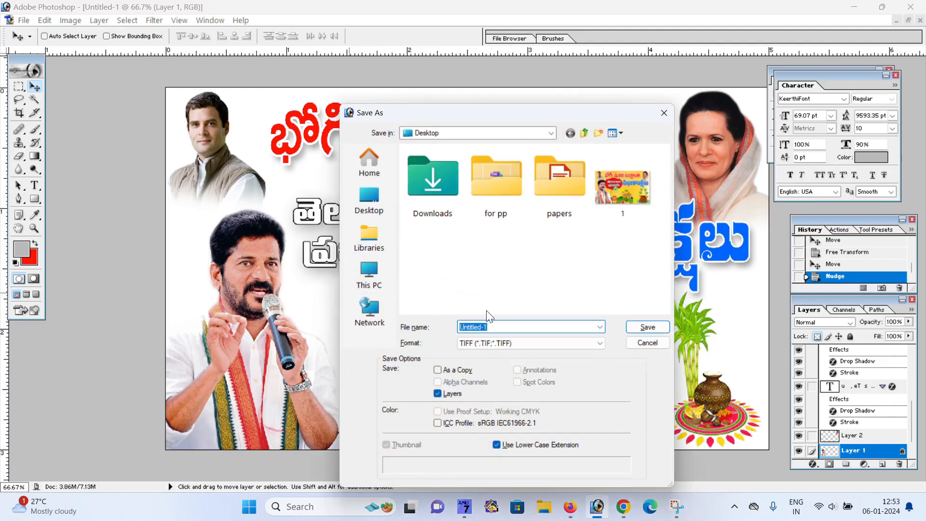
{"action": "type", "text": "2"}
{"action": "left_click", "coordinate": [490, 345]}
{"action": "left_click", "coordinate": [489, 346]}
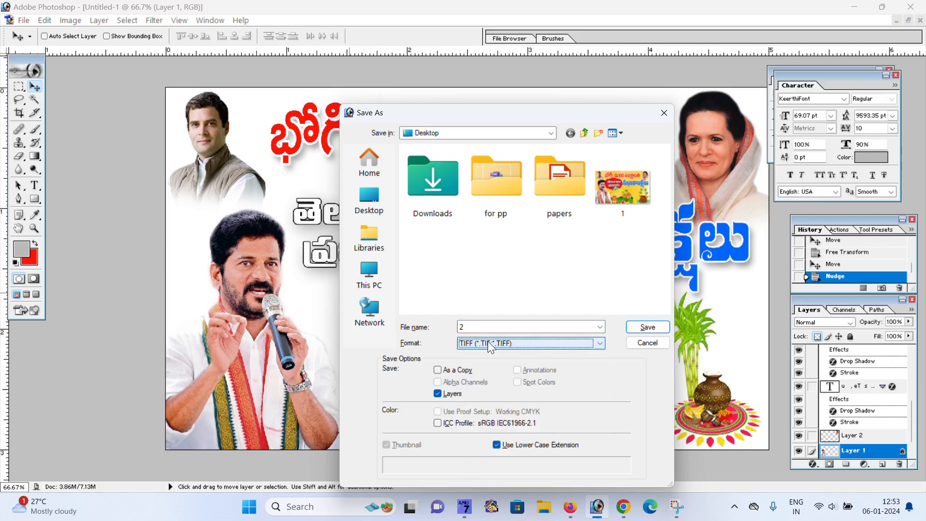
{"action": "left_click", "coordinate": [648, 327]}
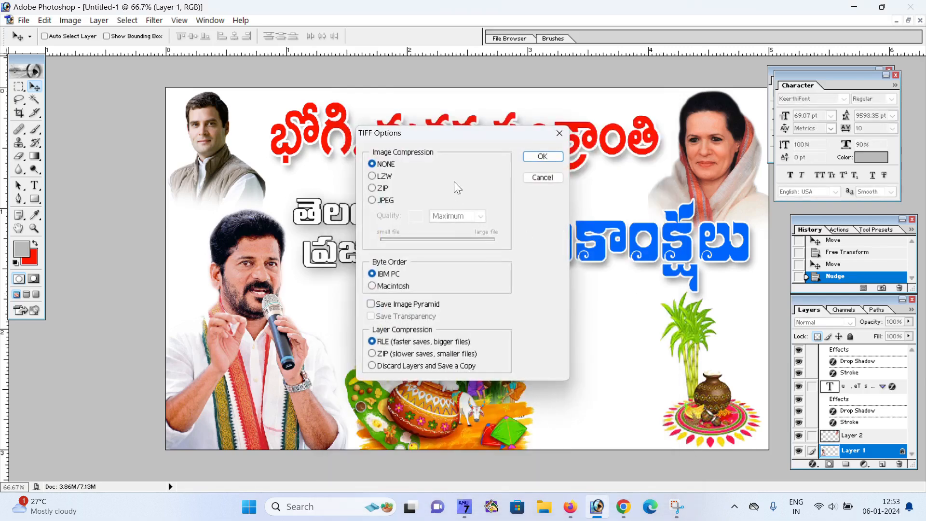
{"action": "left_click", "coordinate": [531, 159]}
{"action": "left_click", "coordinate": [422, 194]}
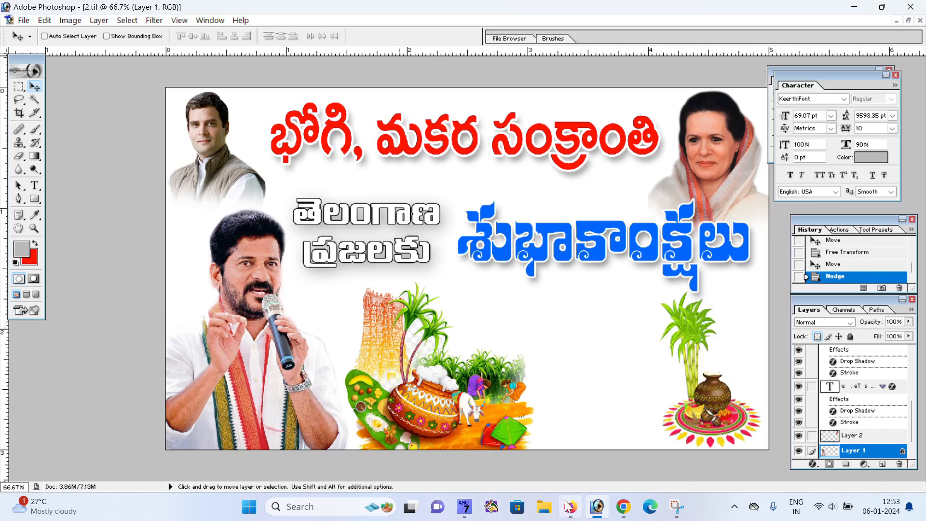
Step: Switch to Chrome and run a Google image search for "sankranti backgrounds"
{"action": "left_click", "coordinate": [623, 510]}
{"action": "left_click", "coordinate": [231, 93]}
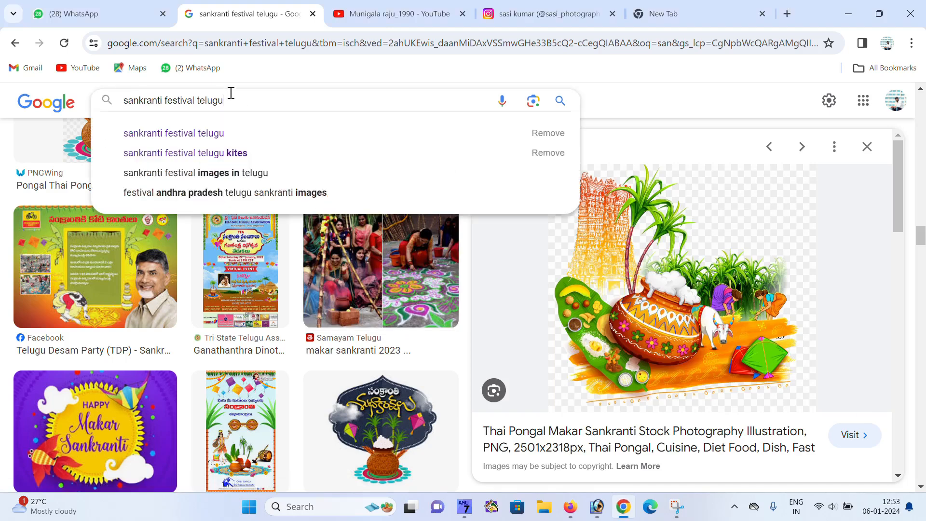
{"action": "key", "text": "ctrl+a"}
{"action": "type", "text": "sa"}
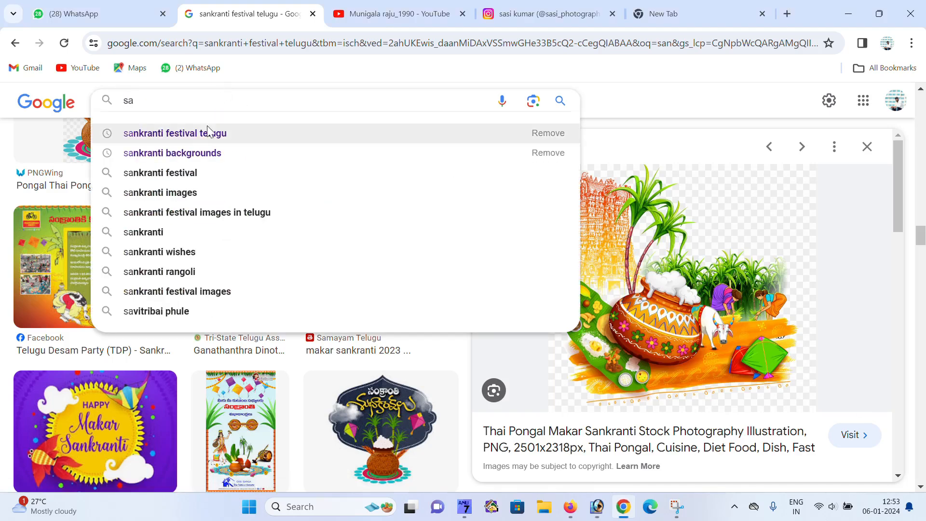
{"action": "left_click", "coordinate": [193, 153]}
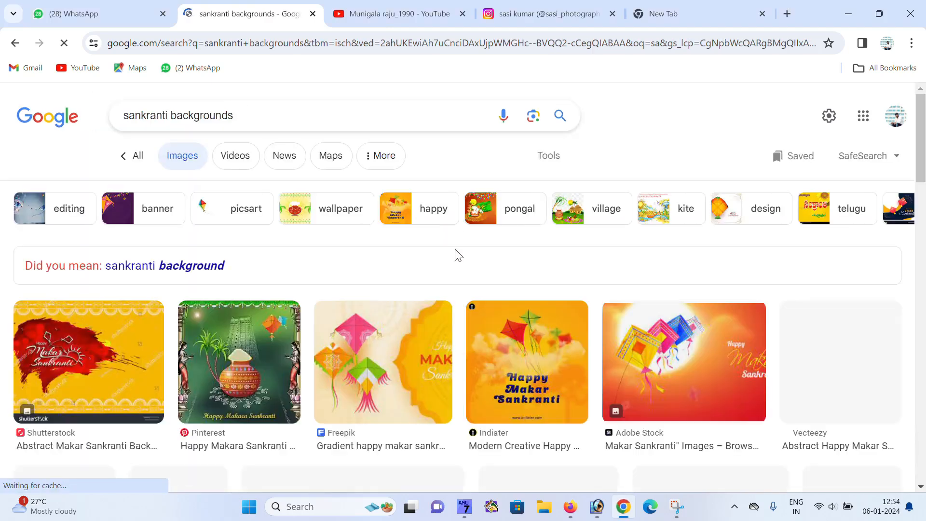
Step: Browse the image results, open Pikbest's Makar Sankranti orange background with bunting and kites, and copy the image
{"action": "scroll", "coordinate": [460, 305], "scroll_direction": "down", "scroll_amount": 8}
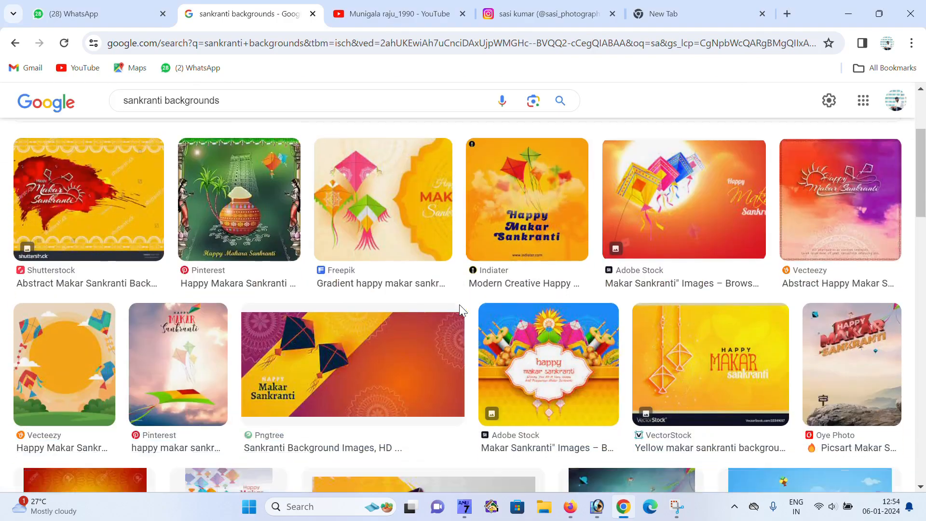
{"action": "scroll", "coordinate": [461, 311], "scroll_direction": "down", "scroll_amount": 10}
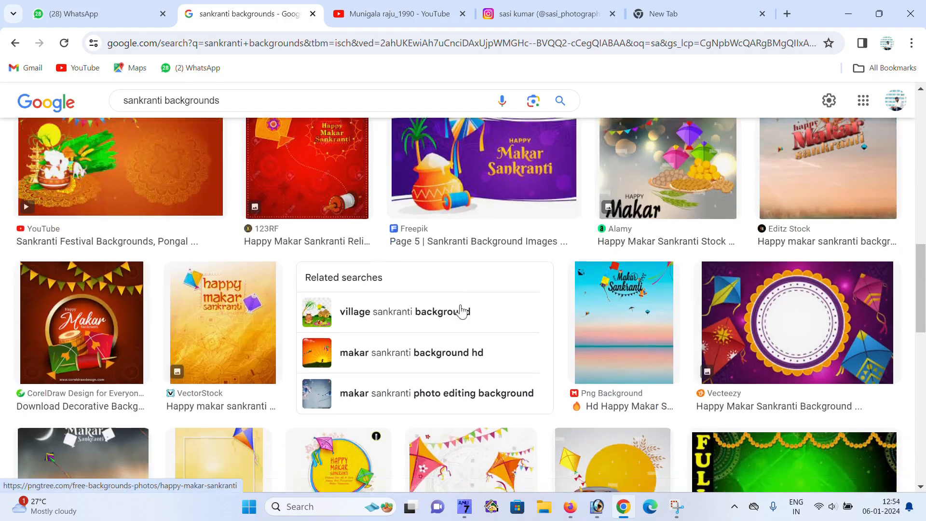
{"action": "scroll", "coordinate": [462, 311], "scroll_direction": "down", "scroll_amount": 12}
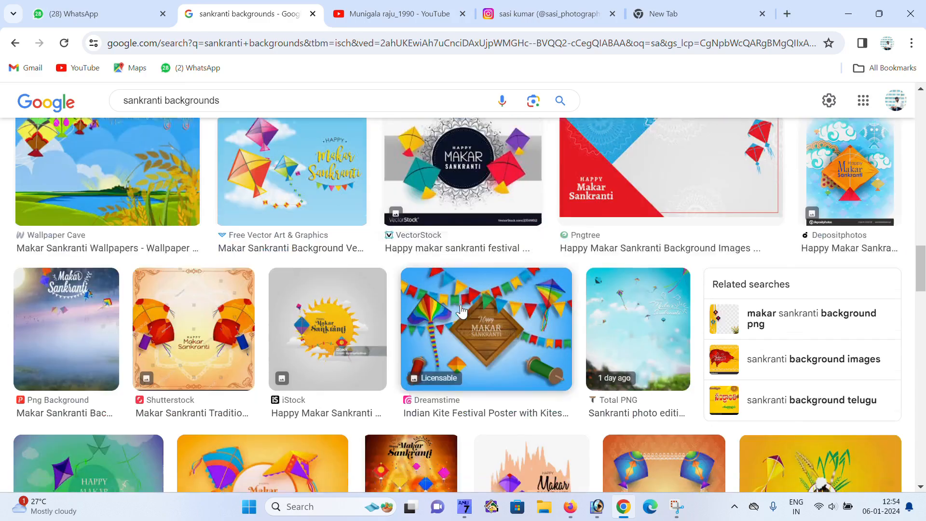
{"action": "scroll", "coordinate": [463, 310], "scroll_direction": "down", "scroll_amount": 3}
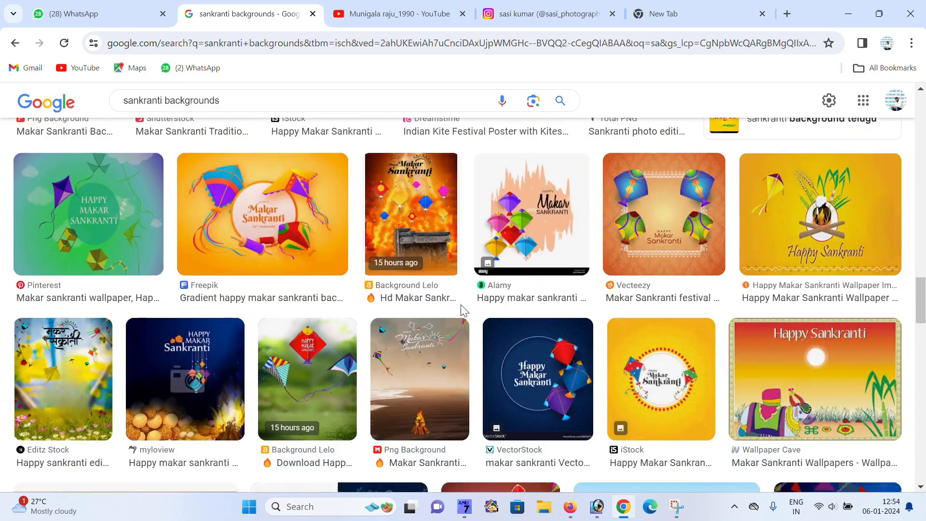
{"action": "scroll", "coordinate": [464, 310], "scroll_direction": "down", "scroll_amount": 7}
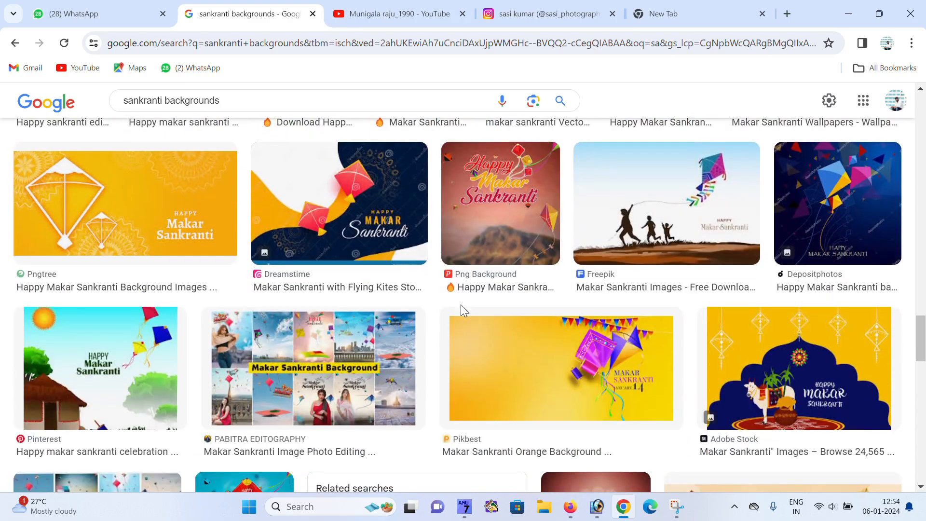
{"action": "left_click", "coordinate": [462, 314]}
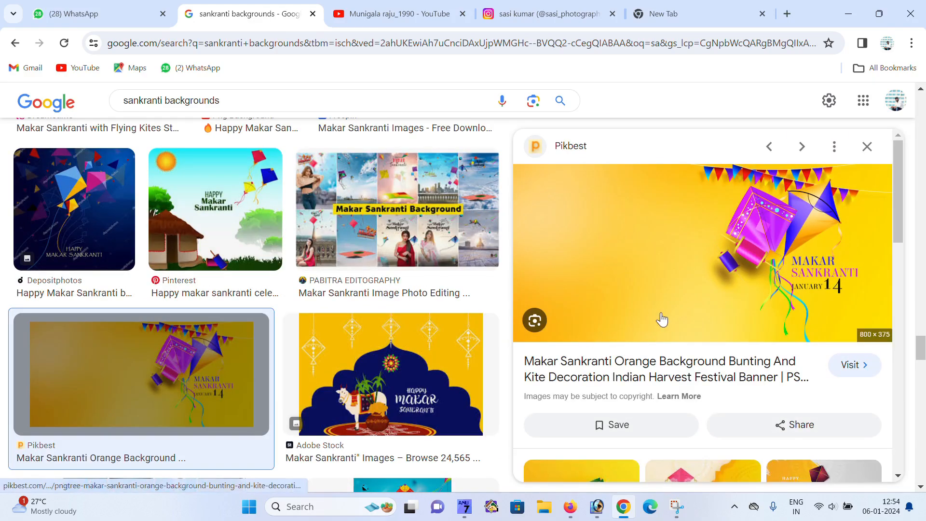
{"action": "scroll", "coordinate": [661, 319], "scroll_direction": "down", "scroll_amount": 4}
{"action": "scroll", "coordinate": [664, 317], "scroll_direction": "up", "scroll_amount": 4}
{"action": "right_click", "coordinate": [658, 234]}
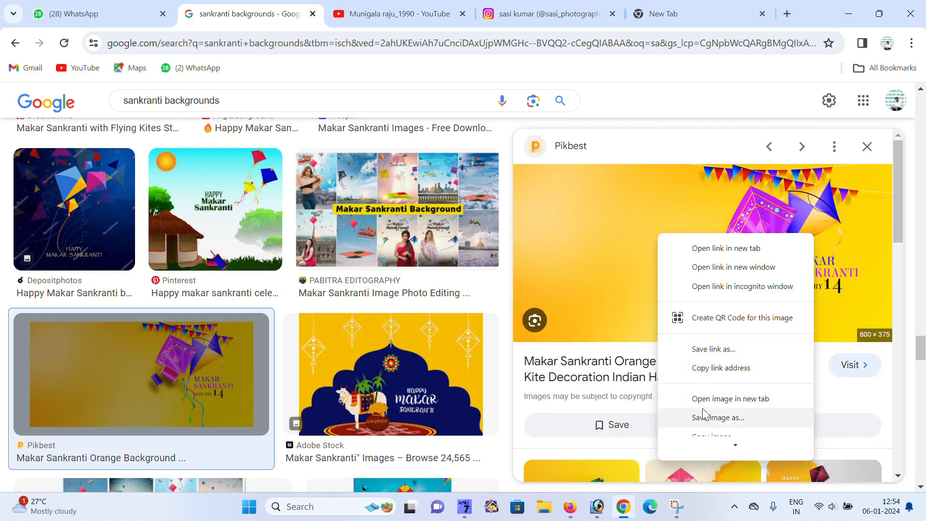
{"action": "scroll", "coordinate": [709, 410], "scroll_direction": "down", "scroll_amount": 3}
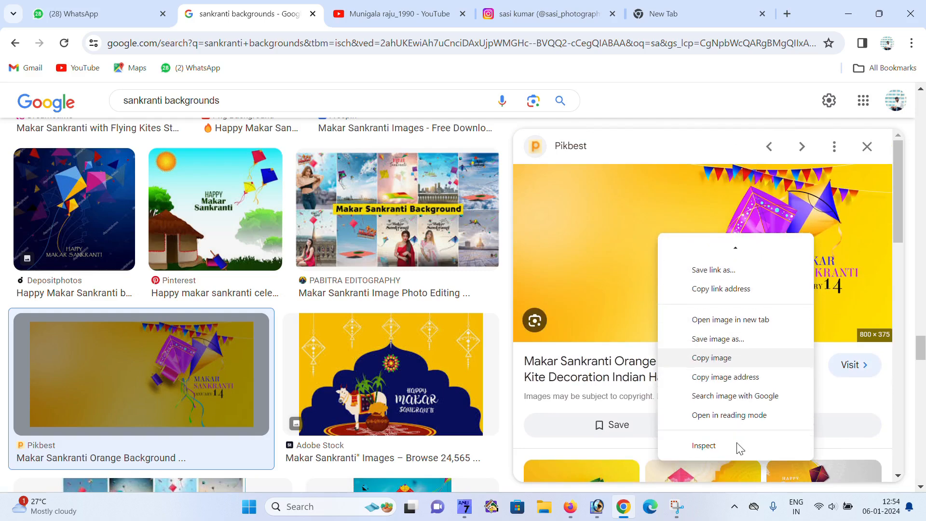
{"action": "left_click", "coordinate": [719, 357]}
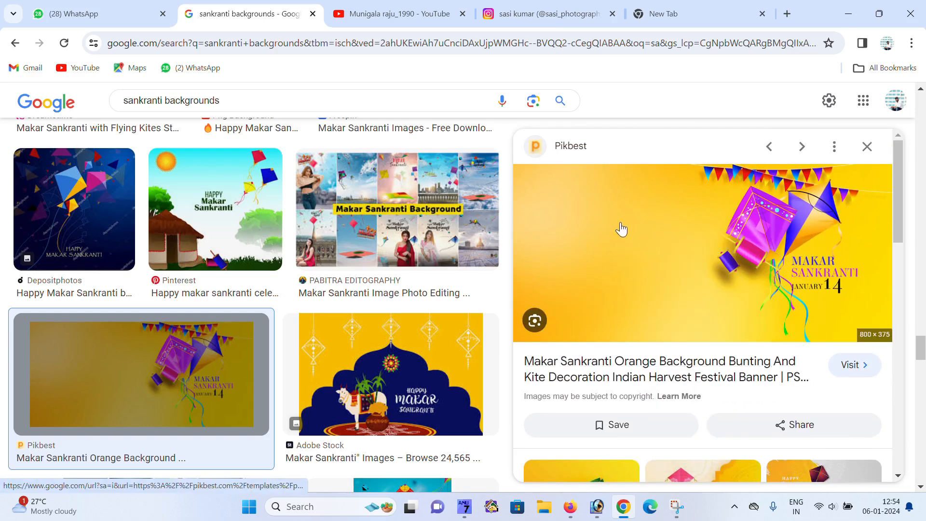
Step: Switch to Photoshop, paste the copied kite background into 2.tif and move it up over the banner's headings
{"action": "left_click", "coordinate": [598, 506]}
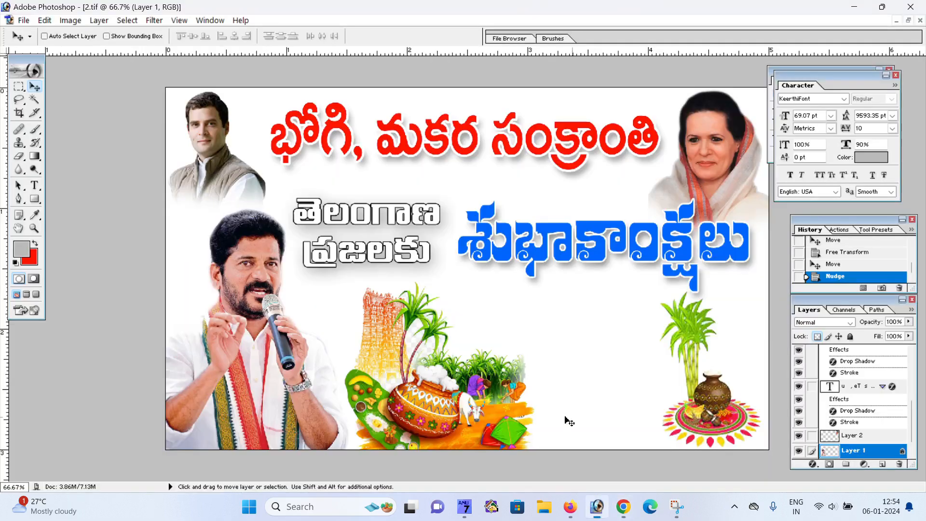
{"action": "key", "text": "ctrl+v"}
{"action": "left_click_drag", "start_coordinate": [401, 351], "coordinate": [421, 239]}
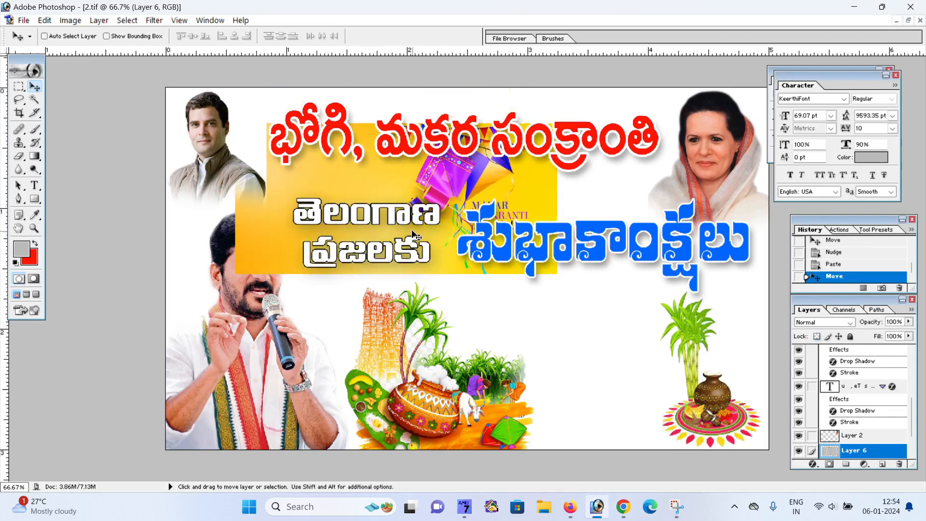
Step: Stretch the kite background to about 187.5% width and 240% height to fill the canvas, and send its layer to the back
{"action": "key", "text": "ctrl+t"}
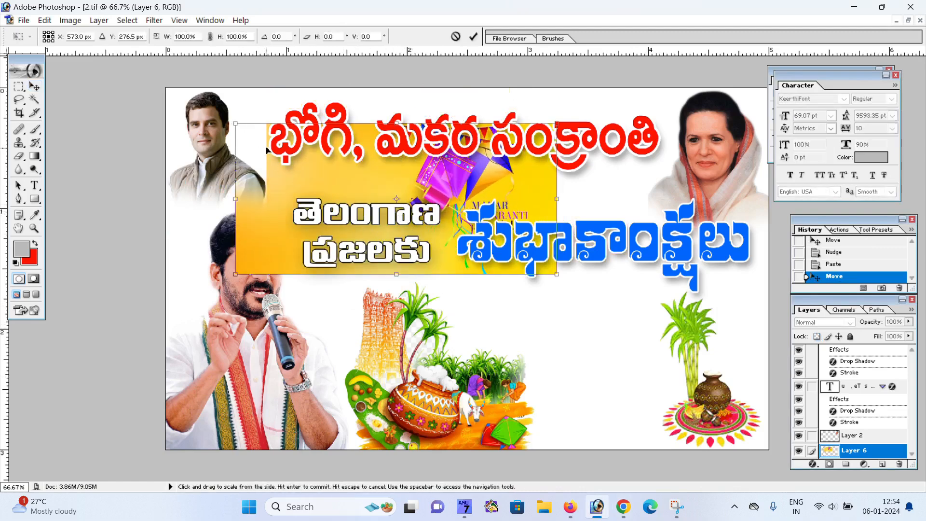
{"action": "left_click_drag", "start_coordinate": [236, 124], "coordinate": [166, 88]}
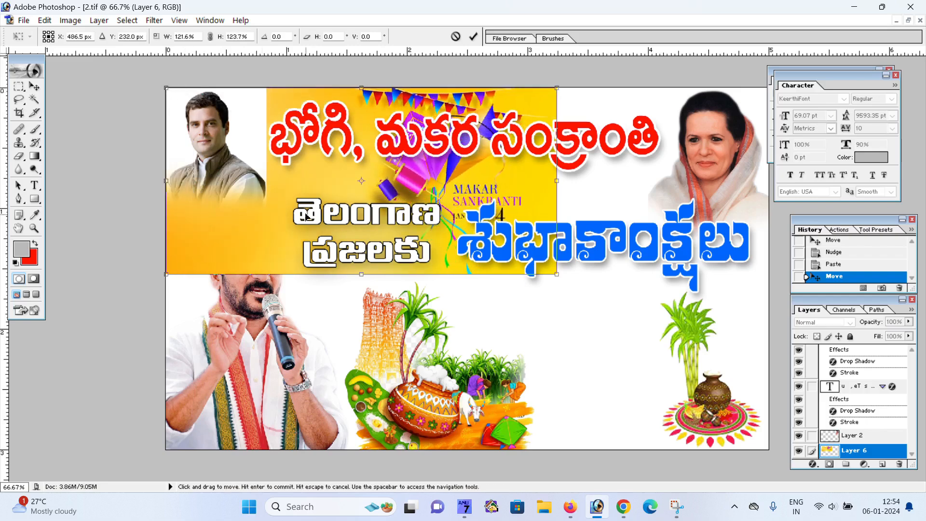
{"action": "left_click_drag", "start_coordinate": [558, 275], "coordinate": [778, 458]}
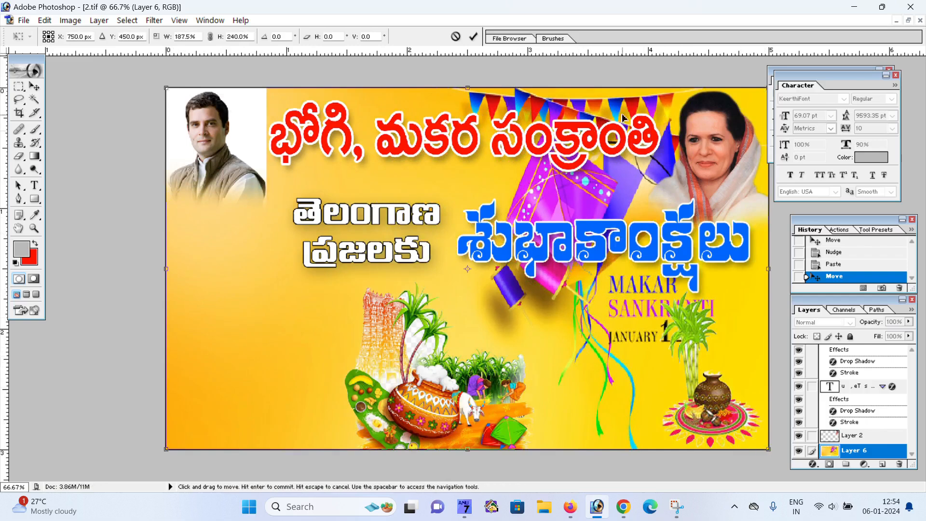
{"action": "key", "text": "Return"}
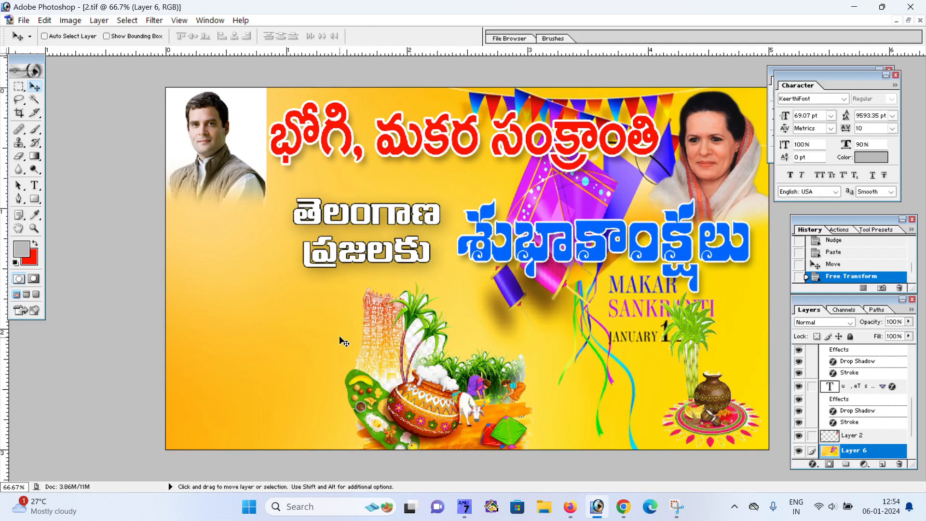
{"action": "key", "text": "shift"}
{"action": "key", "text": "ctrl+shift+bracketleft"}
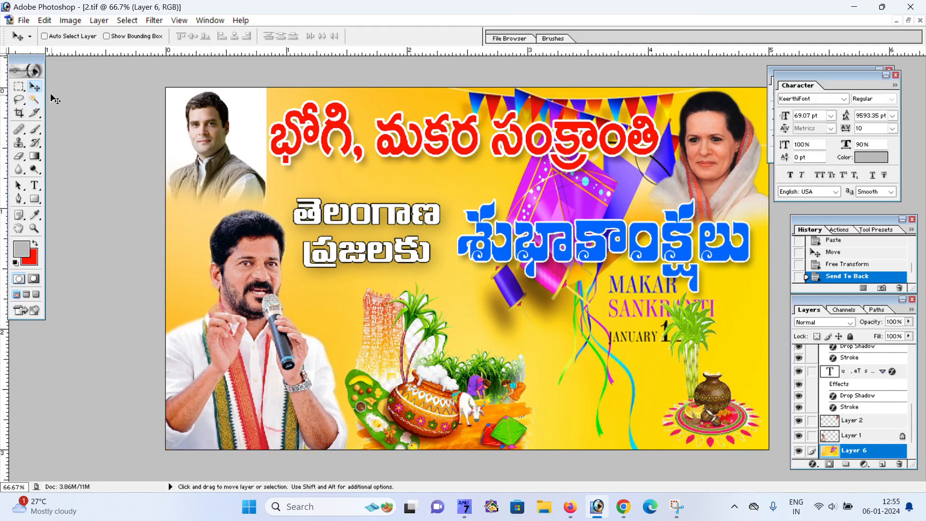
Step: Select Layer 3, remove the white area around the upper-left portrait with the Magic Wand, and deselect
{"action": "right_click", "coordinate": [199, 118]}
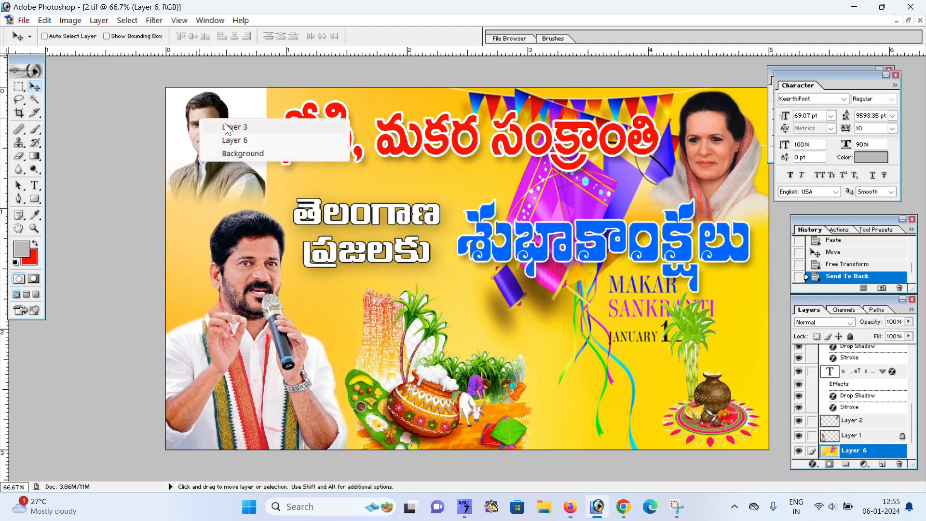
{"action": "left_click", "coordinate": [227, 127]}
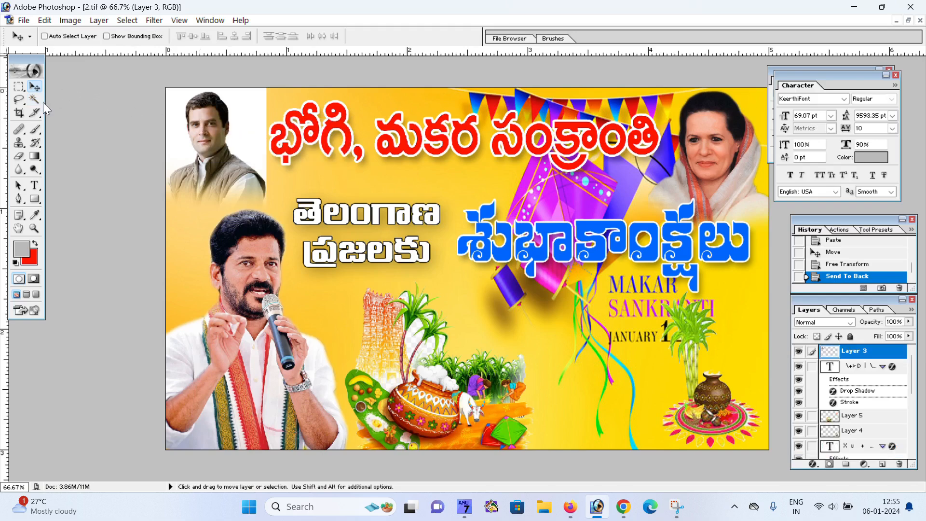
{"action": "left_click", "coordinate": [34, 100]}
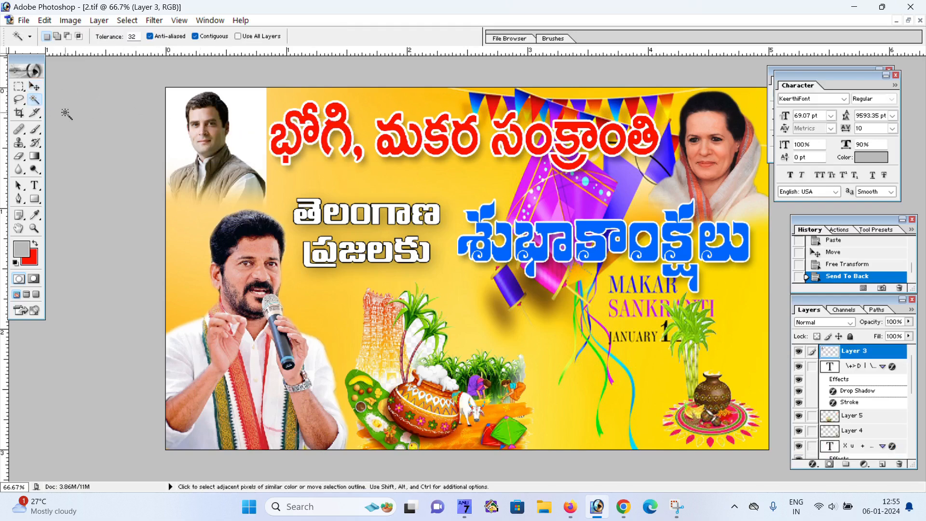
{"action": "left_click", "coordinate": [180, 111]}
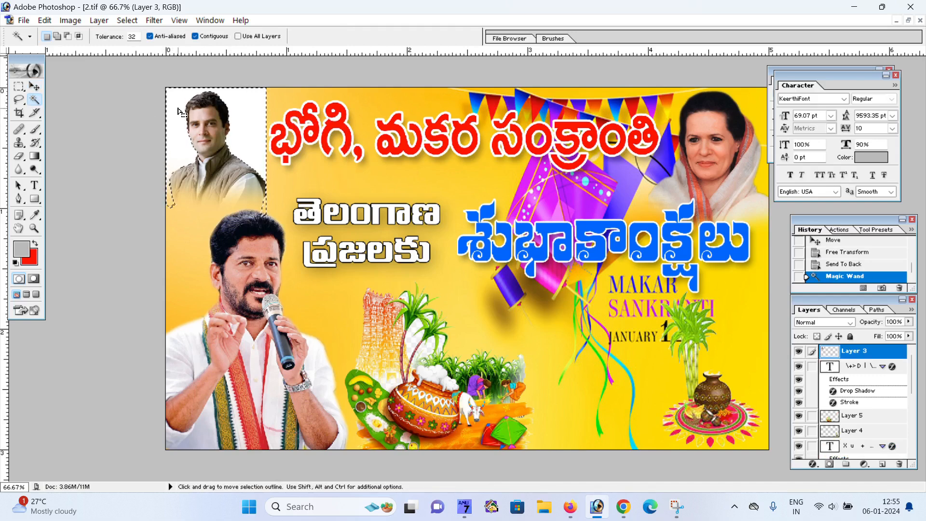
{"action": "key", "text": "Delete"}
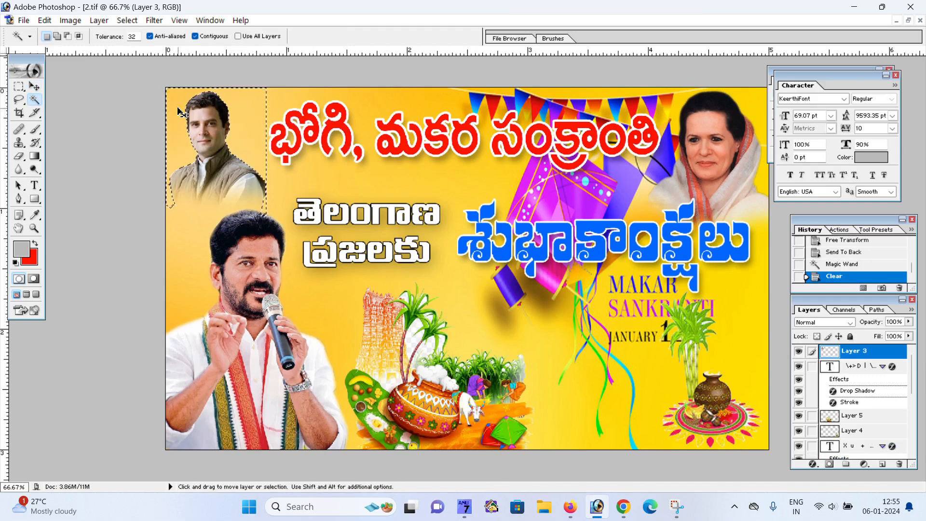
{"action": "key", "text": "ctrl+d"}
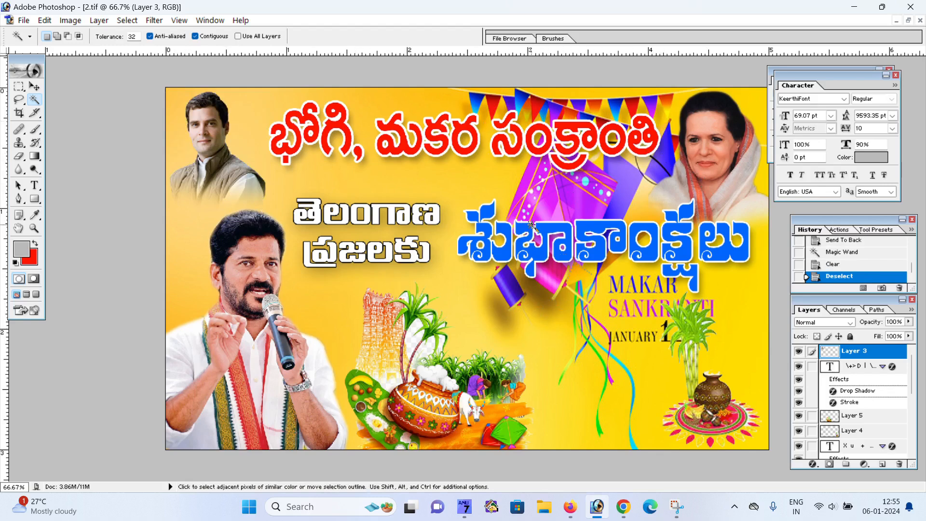
Step: Enlarge the Eraser brush to 400 and try to erase part of the banner background with Layer 3 still selected
{"action": "left_click", "coordinate": [32, 88]}
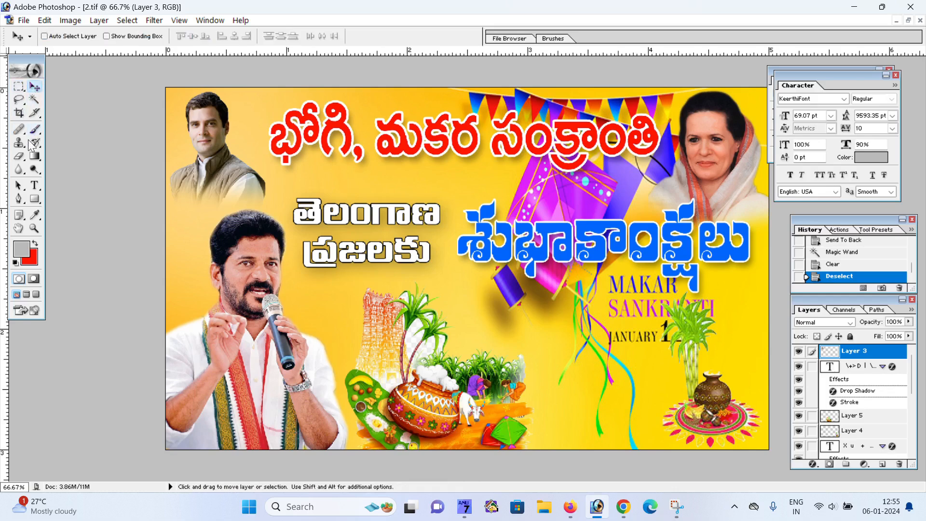
{"action": "left_click", "coordinate": [19, 158]}
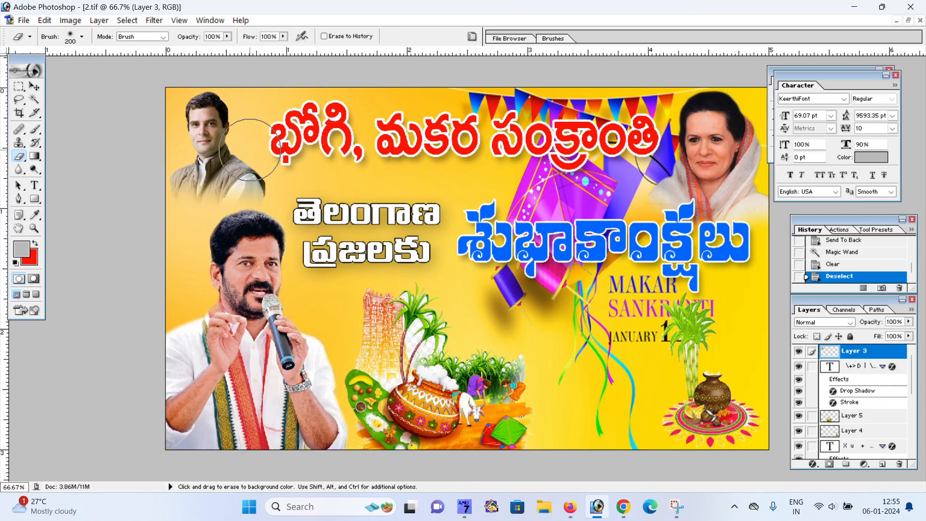
{"action": "key", "text": "bracketright"}
{"action": "key", "text": "bracketright"}
{"action": "key", "text": "bracketright"}
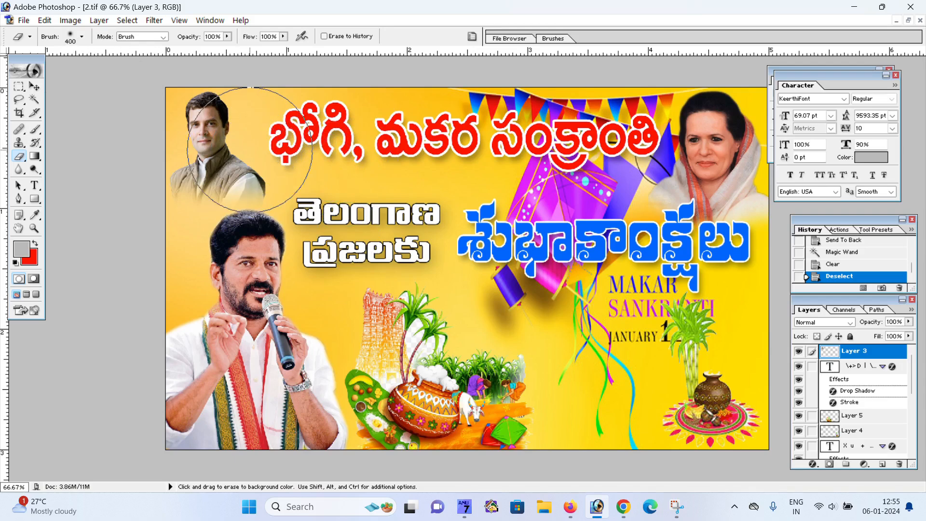
{"action": "left_click", "coordinate": [699, 113]}
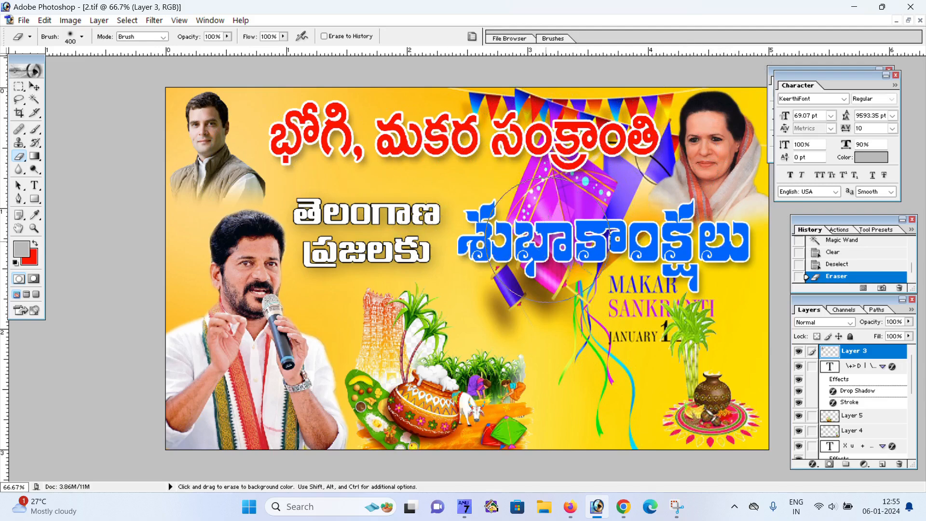
Step: Select Layer 6 and erase the kites, bunting and Makar Sankranti lettering from the right half of the yellow background
{"action": "key", "text": "ctrl"}
{"action": "left_click", "coordinate": [33, 88]}
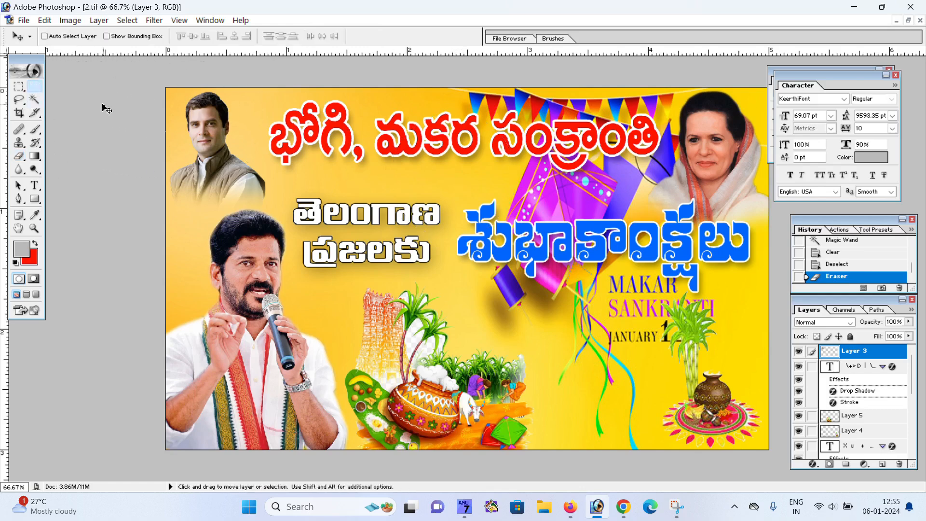
{"action": "right_click", "coordinate": [391, 178]}
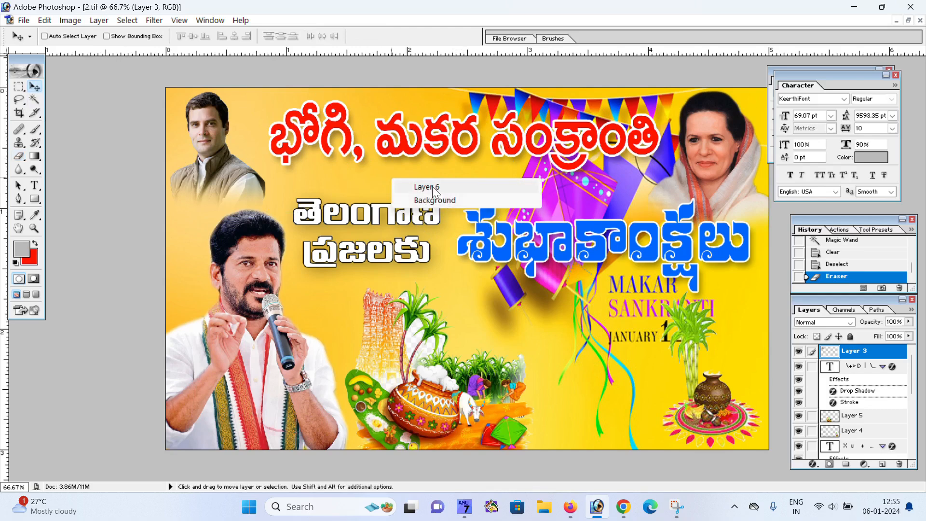
{"action": "left_click", "coordinate": [433, 188]}
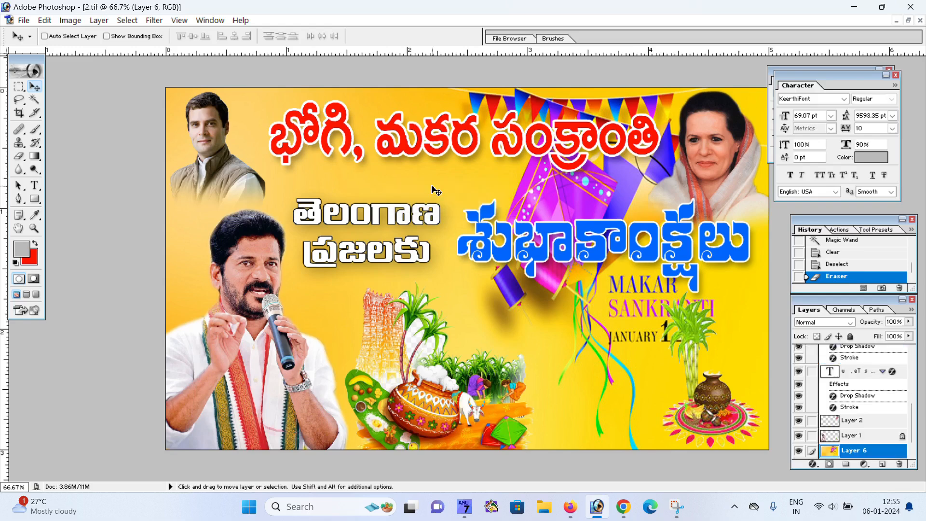
{"action": "left_click", "coordinate": [19, 158]}
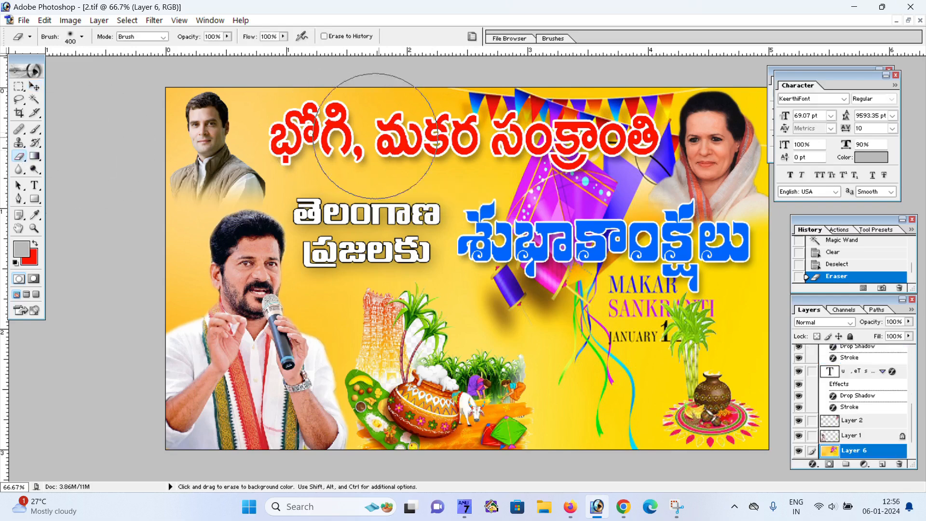
{"action": "mouse_move", "coordinate": [705, 123]}
{"action": "left_mouse_down"}
{"action": "mouse_move", "coordinate": [723, 203]}
{"action": "mouse_move", "coordinate": [700, 251]}
{"action": "mouse_move", "coordinate": [628, 299]}
{"action": "mouse_move", "coordinate": [601, 186]}
{"action": "mouse_move", "coordinate": [555, 91]}
{"action": "mouse_move", "coordinate": [507, 150]}
{"action": "left_mouse_up"}
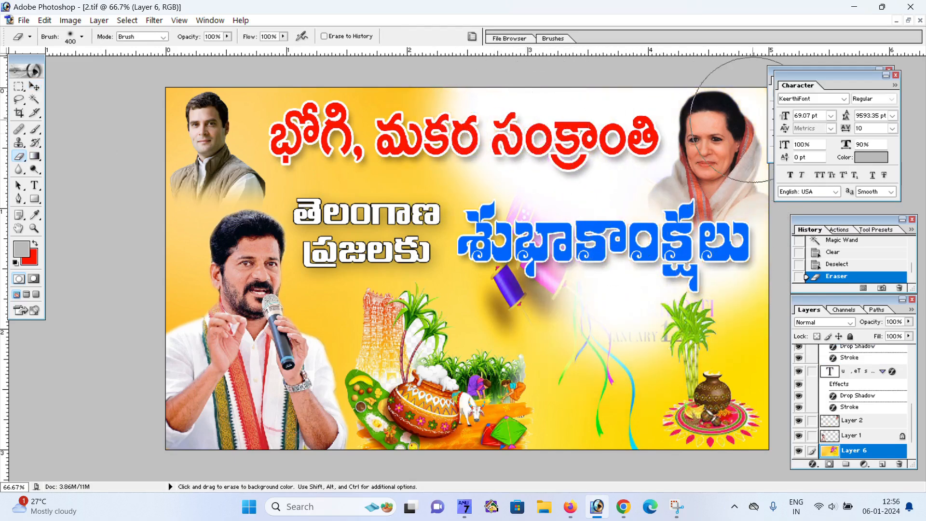
{"action": "mouse_move", "coordinate": [549, 217]}
{"action": "left_mouse_down"}
{"action": "mouse_move", "coordinate": [541, 257]}
{"action": "mouse_move", "coordinate": [733, 306]}
{"action": "mouse_move", "coordinate": [742, 240]}
{"action": "left_mouse_up"}
{"action": "mouse_move", "coordinate": [569, 249]}
{"action": "left_mouse_down"}
{"action": "mouse_move", "coordinate": [570, 276]}
{"action": "mouse_move", "coordinate": [548, 275]}
{"action": "left_mouse_up"}
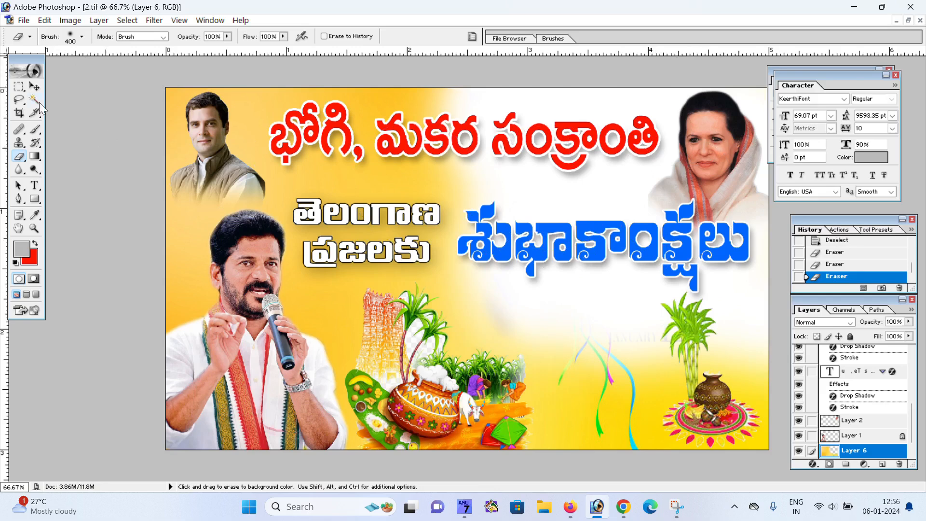
{"action": "left_click", "coordinate": [34, 88]}
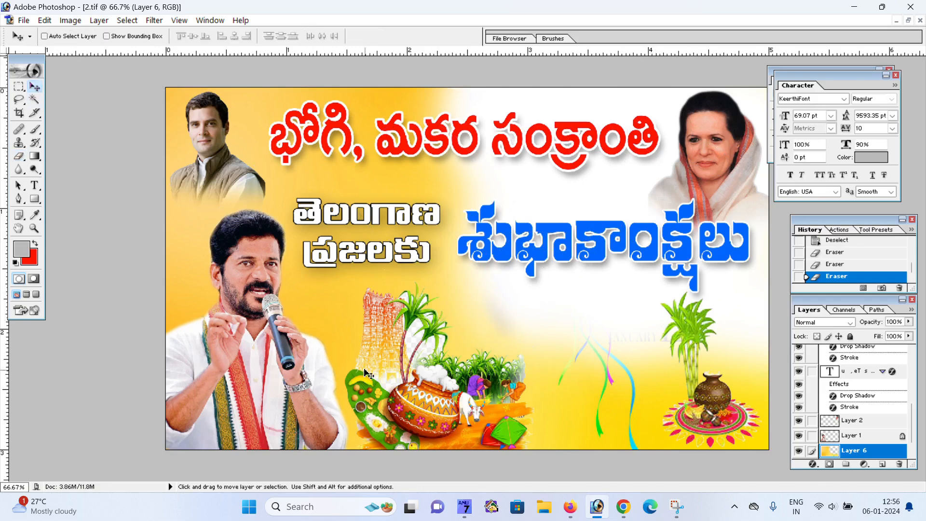
Step: Switch to Chrome and look through the Sankranti background image results and related suggestions for other festival artwork
{"action": "left_click", "coordinate": [624, 507]}
{"action": "left_click", "coordinate": [78, 14]}
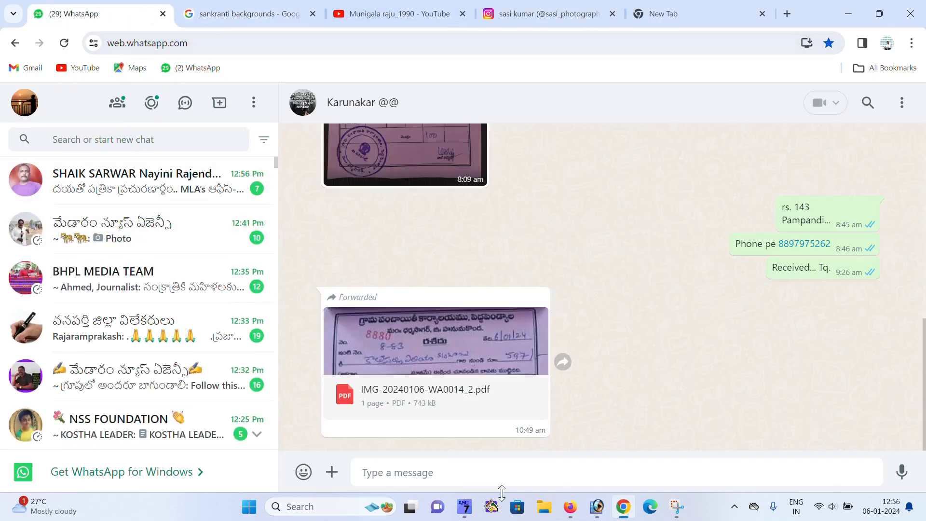
{"action": "left_click", "coordinate": [237, 14]}
{"action": "scroll", "coordinate": [338, 290], "scroll_direction": "down", "scroll_amount": 4}
{"action": "scroll", "coordinate": [669, 381], "scroll_direction": "down", "scroll_amount": 3}
{"action": "scroll", "coordinate": [670, 381], "scroll_direction": "down", "scroll_amount": 10}
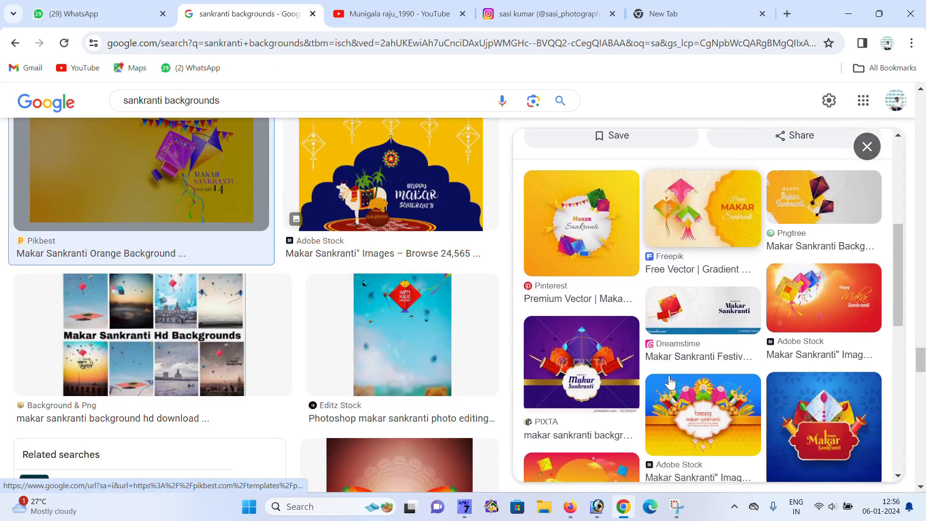
{"action": "scroll", "coordinate": [667, 384], "scroll_direction": "down", "scroll_amount": 3}
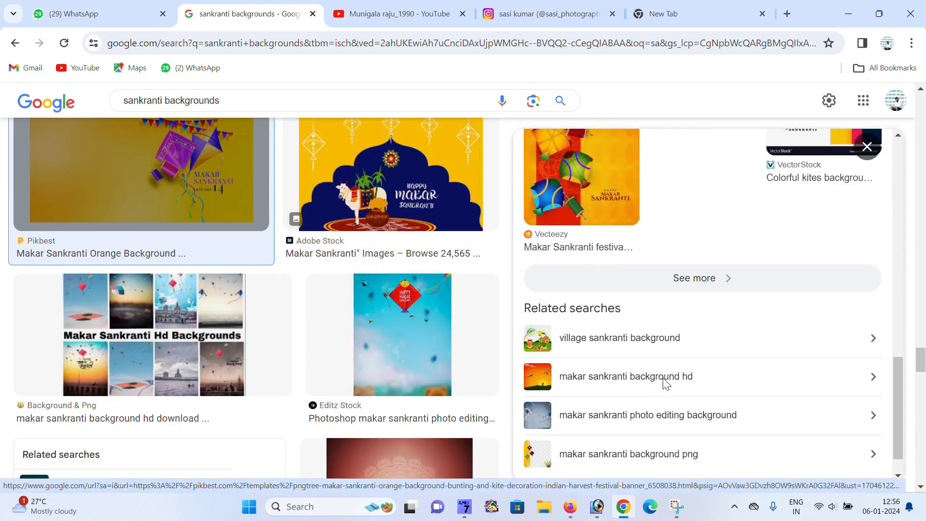
{"action": "scroll", "coordinate": [668, 337], "scroll_direction": "up", "scroll_amount": 6}
{"action": "scroll", "coordinate": [399, 347], "scroll_direction": "up", "scroll_amount": 5}
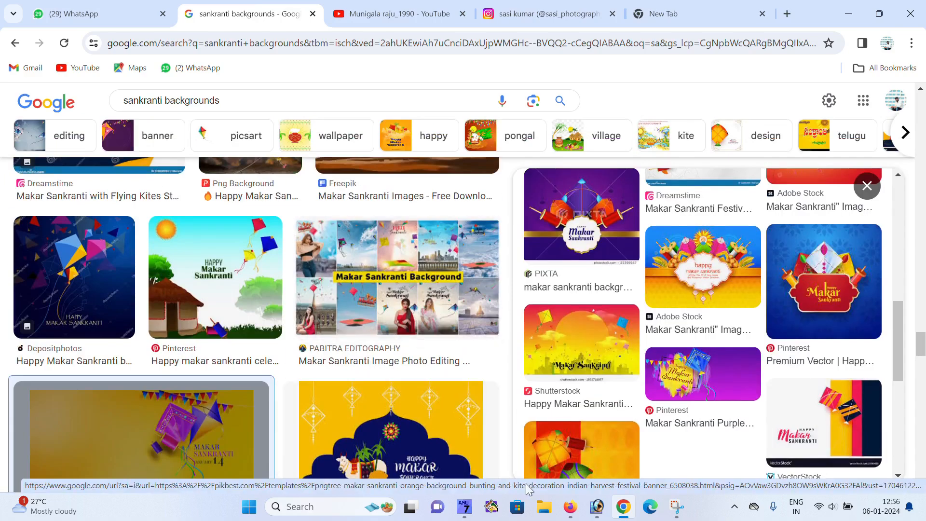
Step: Switch to Photoshop, duplicate Layer 6 over the erased right half, send the copy to the back and reposition it further left
{"action": "left_click", "coordinate": [597, 507]}
{"action": "right_click", "coordinate": [323, 283]}
{"action": "left_click", "coordinate": [338, 292]}
{"action": "left_click_drag", "start_coordinate": [338, 293], "coordinate": [365, 299]}
{"action": "key", "text": "ctrl+z"}
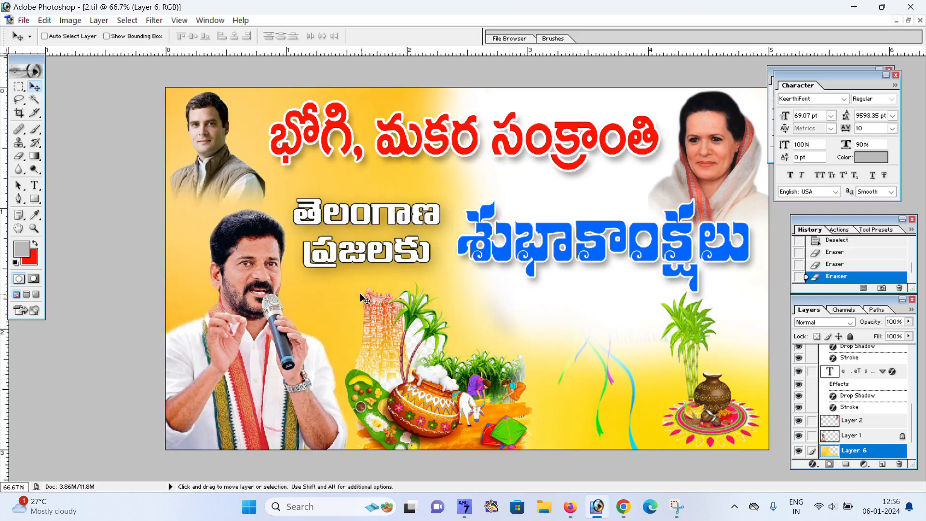
{"action": "key", "text": "alt"}
{"action": "left_click_drag", "start_coordinate": [358, 300], "coordinate": [637, 302]}
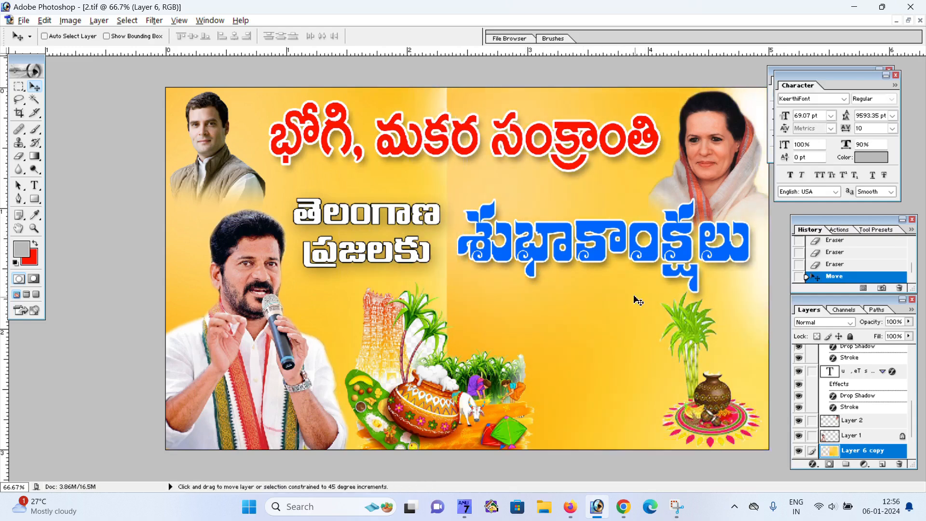
{"action": "key", "text": "ctrl+shift+bracketleft"}
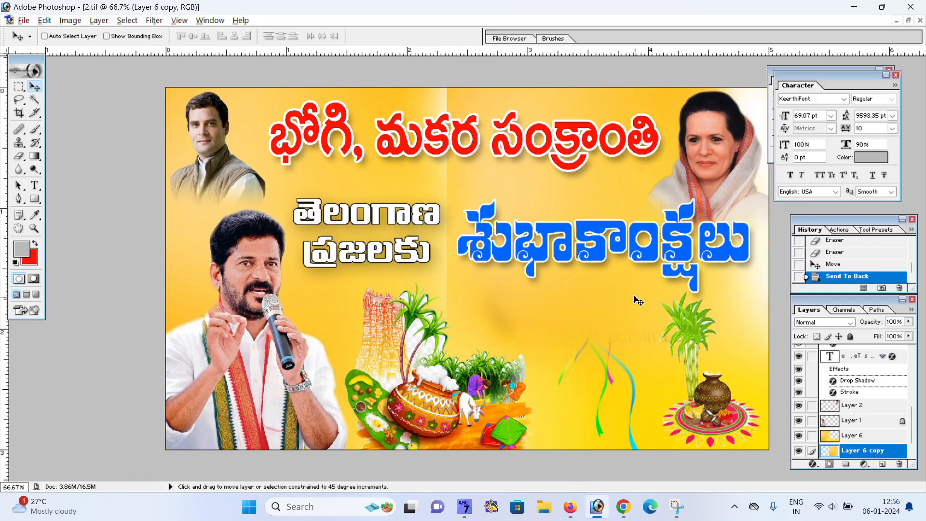
{"action": "left_click_drag", "start_coordinate": [637, 302], "coordinate": [550, 292]}
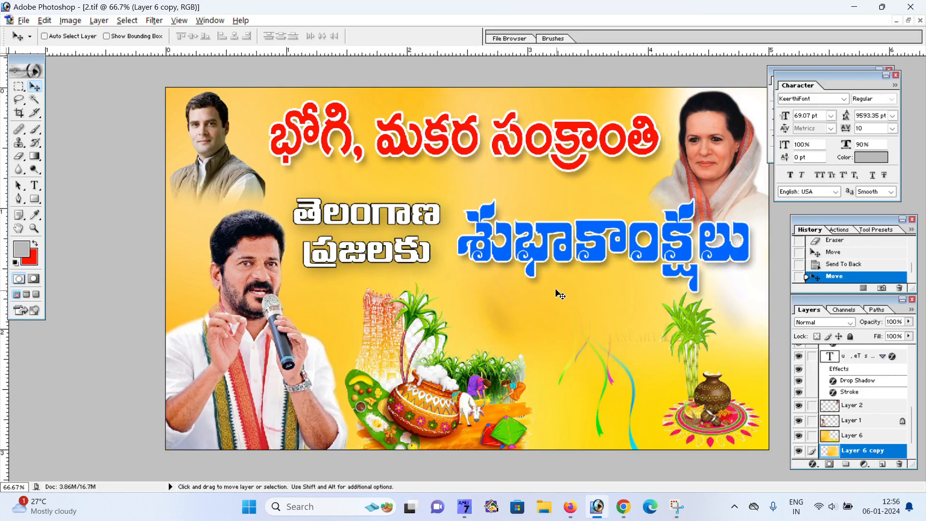
Step: Widen Layer 6 copy to 107.6% with Free Transform and shift it right to about X 1407 px
{"action": "key", "text": "ctrl+t"}
{"action": "key", "text": "Right"}
{"action": "key", "text": "Right"}
{"action": "key", "text": "Right"}
{"action": "key", "text": "Right"}
{"action": "key", "text": "Right"}
{"action": "key", "text": "Right"}
{"action": "key", "text": "Right"}
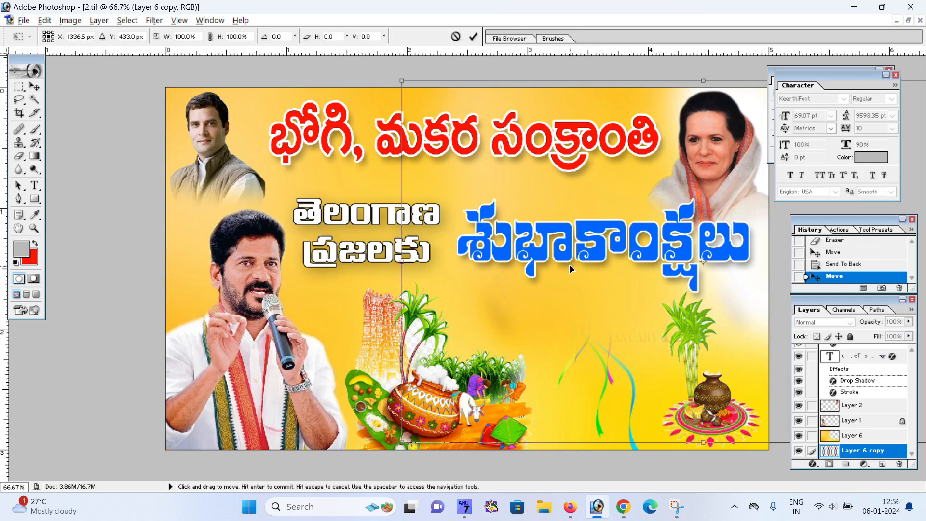
{"action": "left_click_drag", "start_coordinate": [402, 261], "coordinate": [361, 261]}
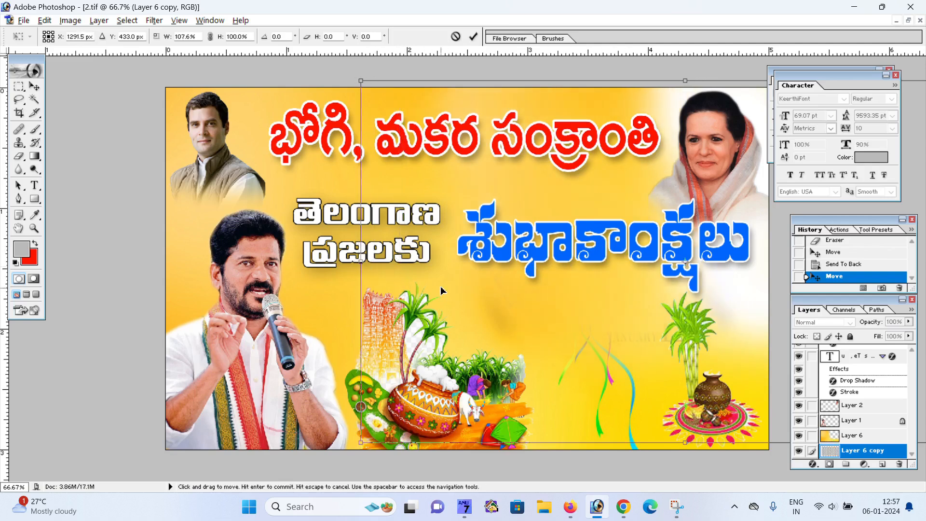
{"action": "key", "text": "Right"}
{"action": "key", "text": "Right"}
{"action": "key", "text": "Right"}
{"action": "key", "text": "Right"}
{"action": "key", "text": "Right"}
{"action": "key", "text": "Right"}
{"action": "key", "text": "Right"}
{"action": "key", "text": "Right"}
{"action": "key", "text": "Right"}
{"action": "key", "text": "Right"}
{"action": "key", "text": "Right"}
{"action": "key", "text": "Right"}
{"action": "key", "text": "Right"}
{"action": "key", "text": "Right"}
{"action": "key", "text": "Right"}
{"action": "key", "text": "Right"}
{"action": "key", "text": "Right"}
{"action": "key", "text": "Right"}
{"action": "key", "text": "Right"}
{"action": "key", "text": "Right"}
{"action": "key", "text": "Right"}
{"action": "key", "text": "Right"}
{"action": "key", "text": "Right"}
{"action": "key", "text": "Right"}
{"action": "key", "text": "Right"}
{"action": "key", "text": "Right"}
{"action": "key", "text": "Right"}
{"action": "key", "text": "Right"}
{"action": "key", "text": "Right"}
{"action": "key", "text": "Right"}
{"action": "key", "text": "Right"}
{"action": "key", "text": "Right"}
{"action": "key", "text": "Right"}
{"action": "key", "text": "Right"}
{"action": "key", "text": "Right"}
{"action": "key", "text": "Right"}
{"action": "key", "text": "Right"}
{"action": "key", "text": "Right"}
{"action": "key", "text": "Right"}
{"action": "key", "text": "Right"}
{"action": "key", "text": "Right"}
{"action": "key", "text": "Right"}
{"action": "key", "text": "Right"}
{"action": "key", "text": "Right"}
{"action": "key", "text": "Right"}
{"action": "key", "text": "Right"}
{"action": "key", "text": "Right"}
{"action": "key", "text": "Right"}
{"action": "key", "text": "Right"}
{"action": "key", "text": "Right"}
{"action": "key", "text": "Right"}
{"action": "key", "text": "Right"}
{"action": "key", "text": "Right"}
{"action": "key", "text": "Right"}
{"action": "key", "text": "Right"}
{"action": "key", "text": "Right"}
{"action": "key", "text": "Right"}
{"action": "key", "text": "Right"}
{"action": "key", "text": "Right"}
{"action": "key", "text": "Right"}
{"action": "key", "text": "Right"}
{"action": "key", "text": "Right"}
{"action": "key", "text": "Right"}
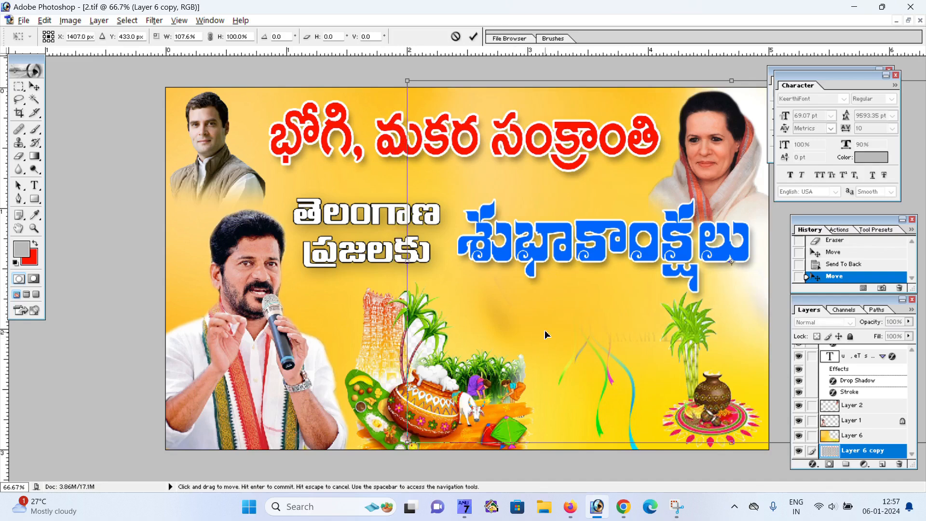
{"action": "key", "text": "Return"}
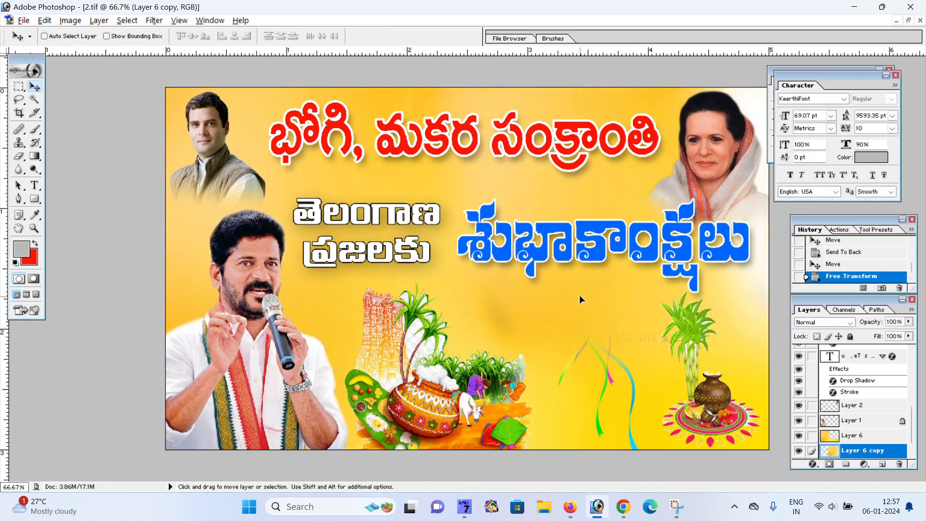
{"action": "key", "text": "Right"}
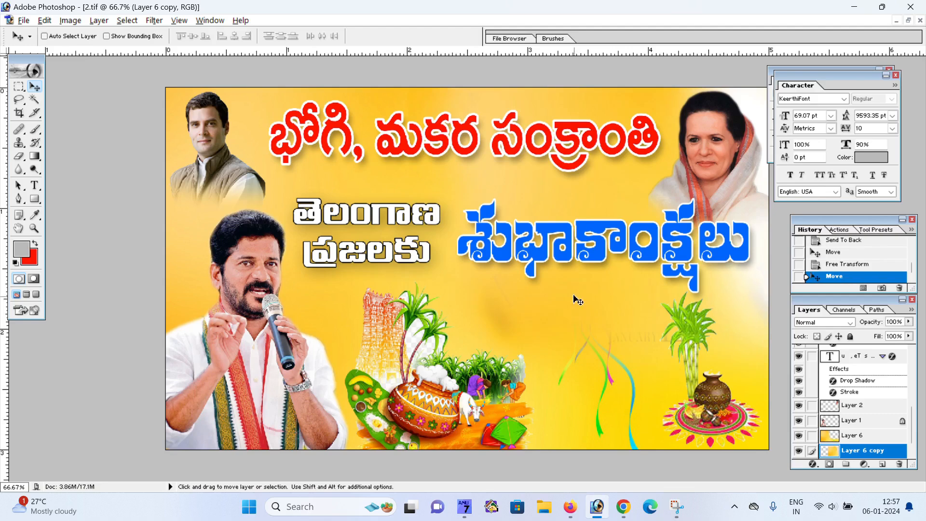
Step: Stretch the right edge of Layer 6 copy slightly farther outward beyond the canvas with Free Transform
{"action": "key", "text": "ctrl+minus"}
{"action": "key", "text": "ctrl+minus"}
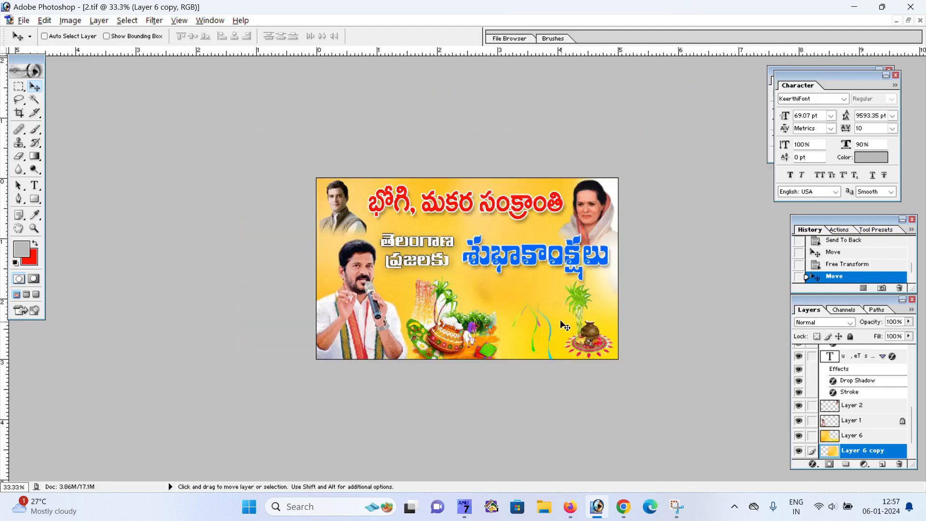
{"action": "key", "text": "ctrl+t"}
{"action": "left_click_drag", "start_coordinate": [764, 264], "coordinate": [786, 270]}
{"action": "key", "text": "Return"}
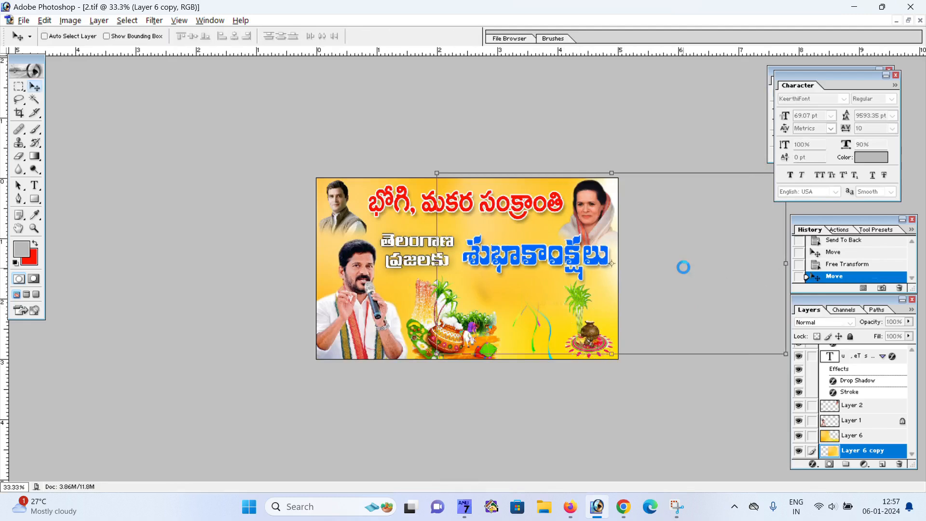
{"action": "key", "text": "ctrl+0"}
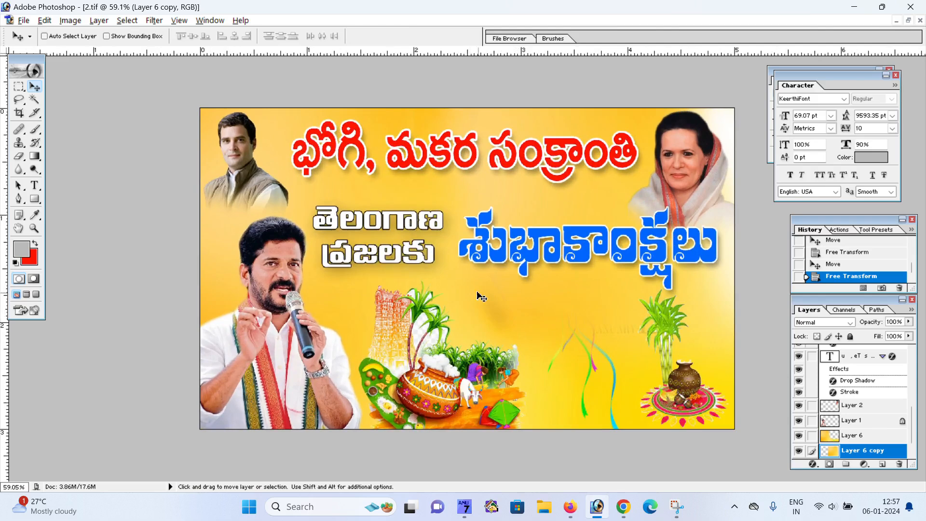
Step: Select the white తెలంగాణ ప్రజలకు text layer and nudge it up slightly below the main heading
{"action": "right_click", "coordinate": [383, 223]}
{"action": "left_click", "coordinate": [413, 230]}
{"action": "key", "text": "Up"}
{"action": "key", "text": "Up"}
{"action": "key", "text": "Up"}
{"action": "key", "text": "Up"}
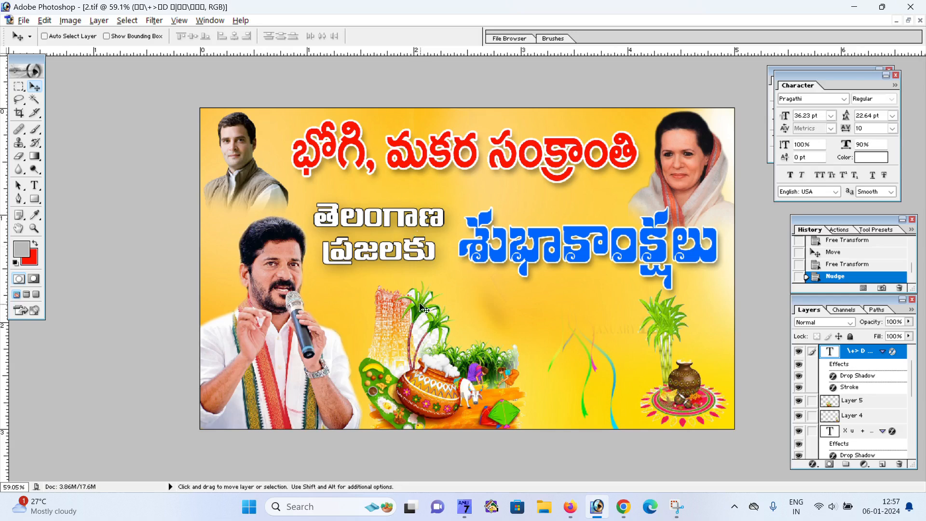
Step: Switch to Chrome and replace the image search with "baneer design red"
{"action": "left_click", "coordinate": [624, 507]}
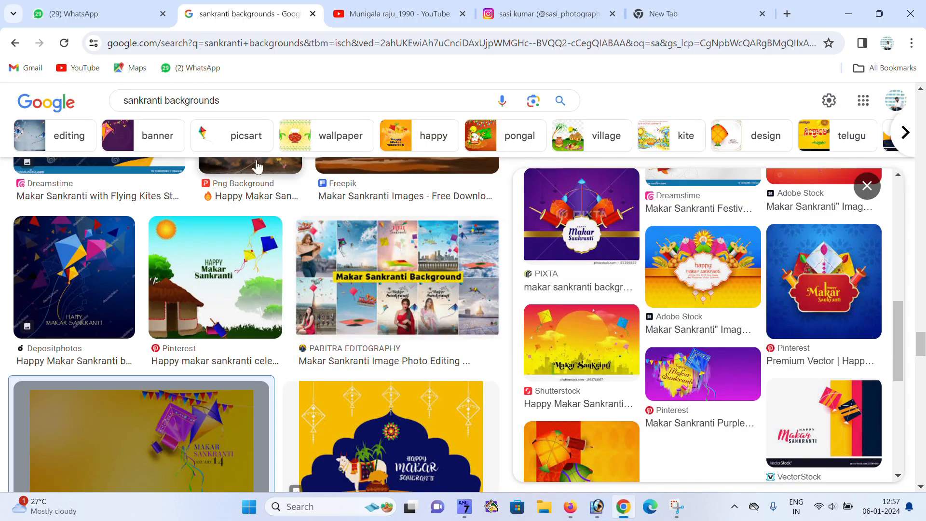
{"action": "left_click", "coordinate": [234, 98]}
{"action": "key", "text": "ctrl+a"}
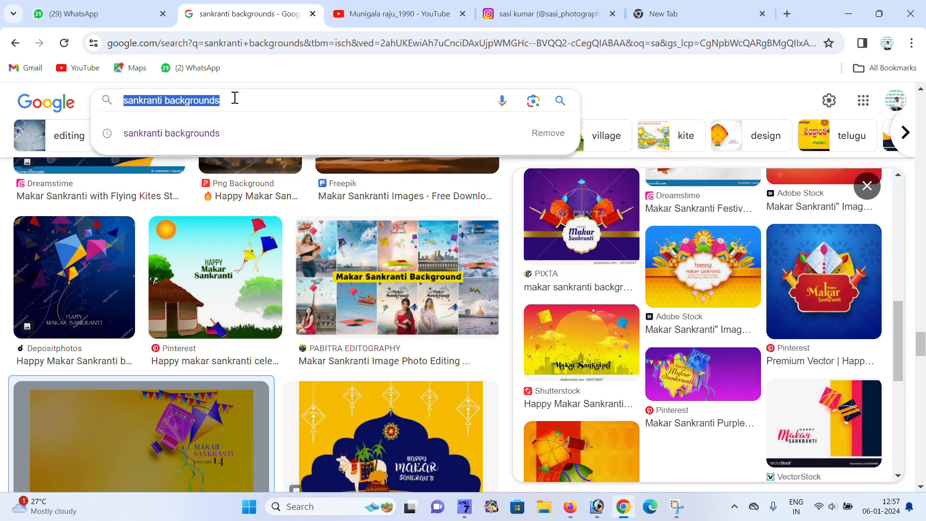
{"action": "type", "text": "baneer"}
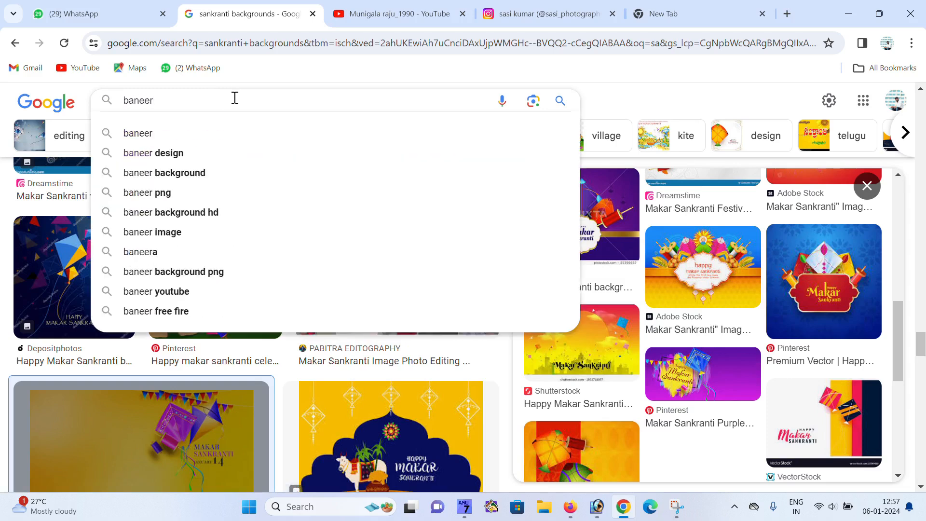
{"action": "type", "text": " desi"}
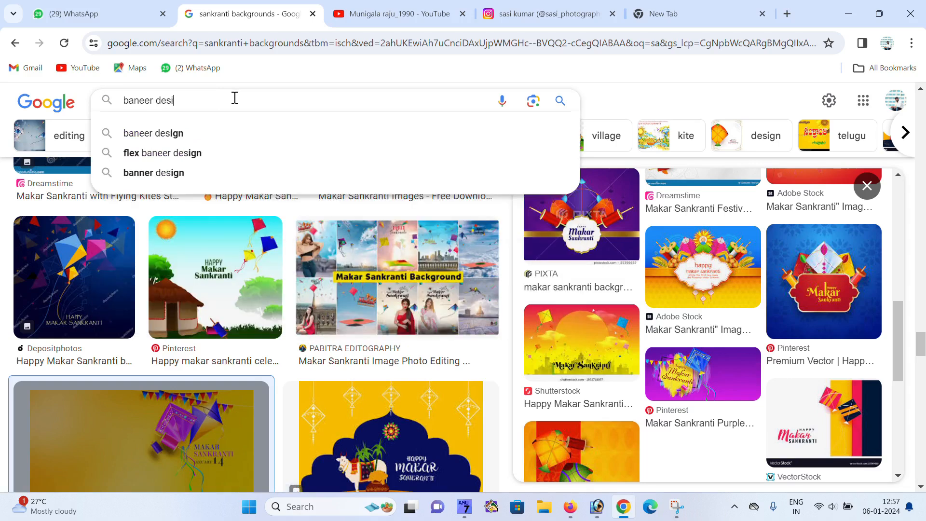
{"action": "type", "text": "gn e"}
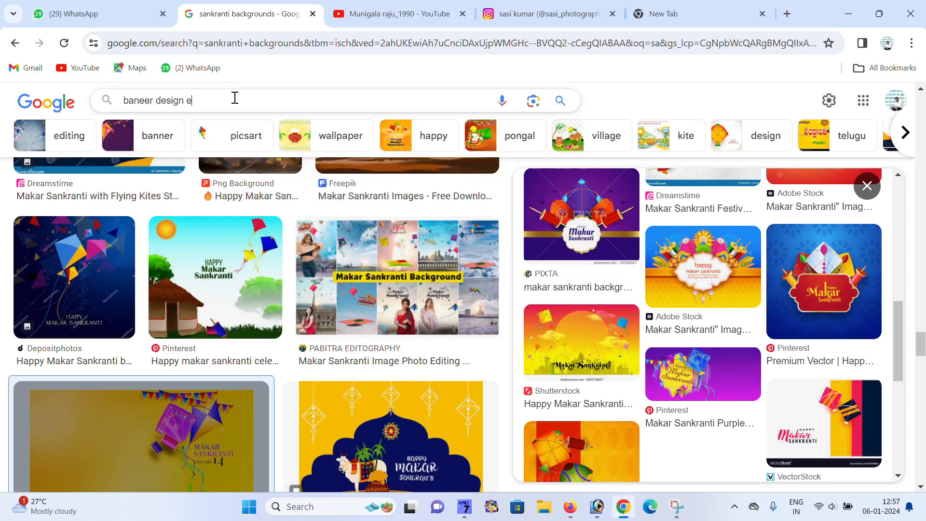
{"action": "key", "text": "BackSpace"}
{"action": "type", "text": "redd"}
{"action": "key", "text": "Return"}
Step: Look through the "baneer design red" image results for a suitable red banner shape
{"action": "scroll", "coordinate": [280, 268], "scroll_direction": "down", "scroll_amount": 10}
{"action": "scroll", "coordinate": [412, 326], "scroll_direction": "up", "scroll_amount": 5}
{"action": "scroll", "coordinate": [412, 325], "scroll_direction": "down", "scroll_amount": 10}
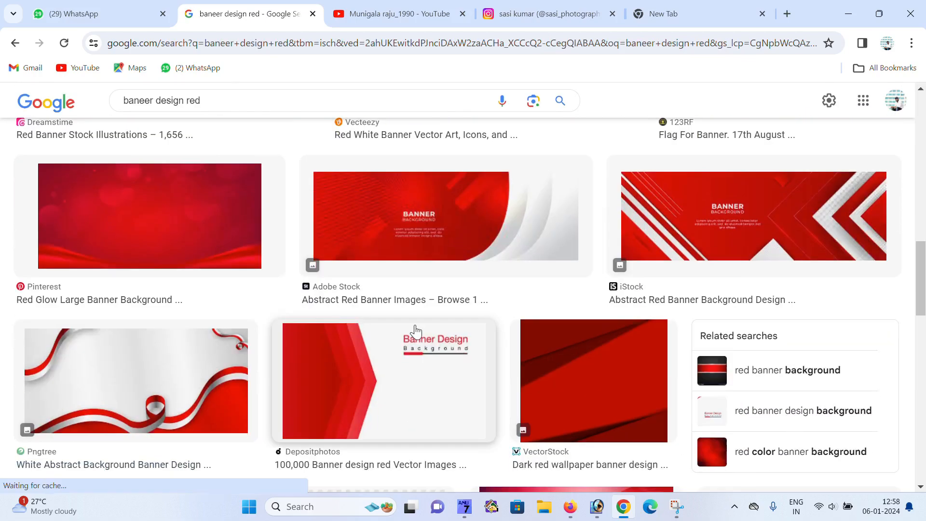
{"action": "scroll", "coordinate": [410, 329], "scroll_direction": "up", "scroll_amount": 10}
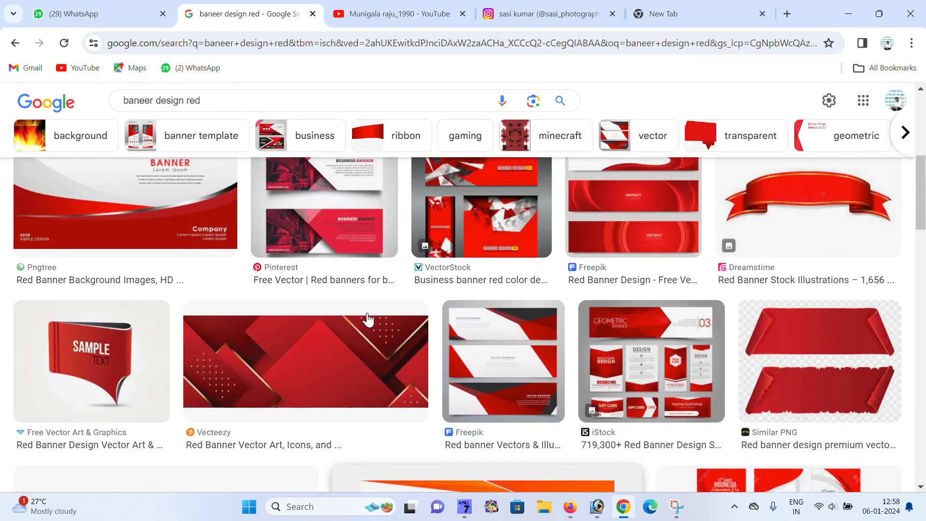
{"action": "scroll", "coordinate": [369, 319], "scroll_direction": "up", "scroll_amount": 1}
{"action": "scroll", "coordinate": [368, 319], "scroll_direction": "down", "scroll_amount": 6}
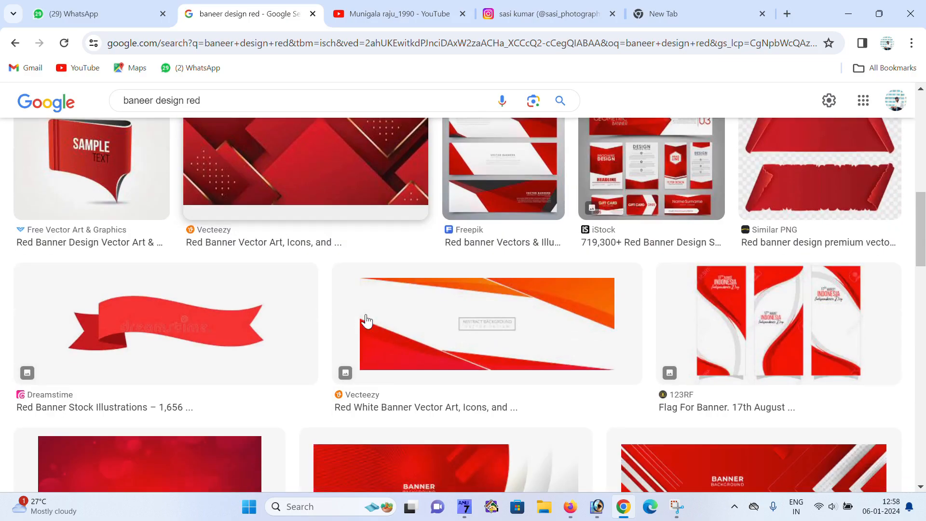
{"action": "scroll", "coordinate": [366, 320], "scroll_direction": "down", "scroll_amount": 3}
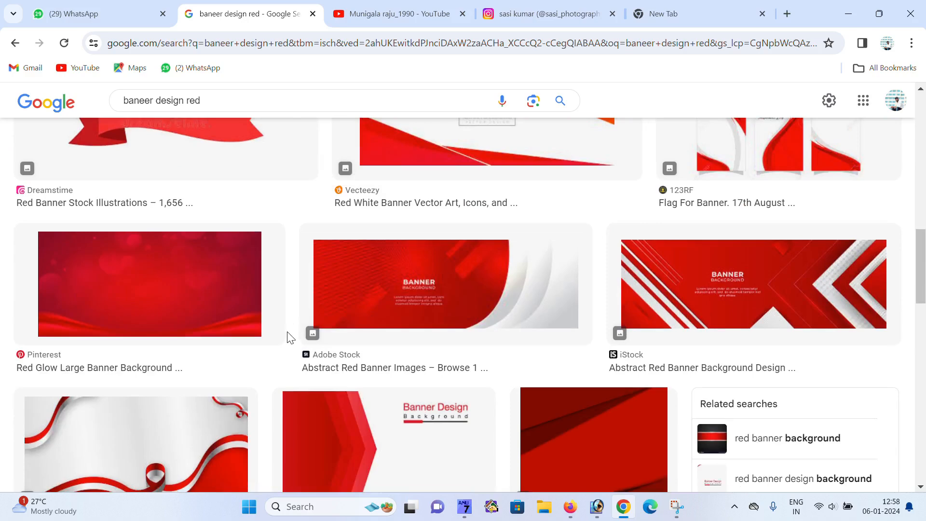
{"action": "scroll", "coordinate": [275, 347], "scroll_direction": "down", "scroll_amount": 3}
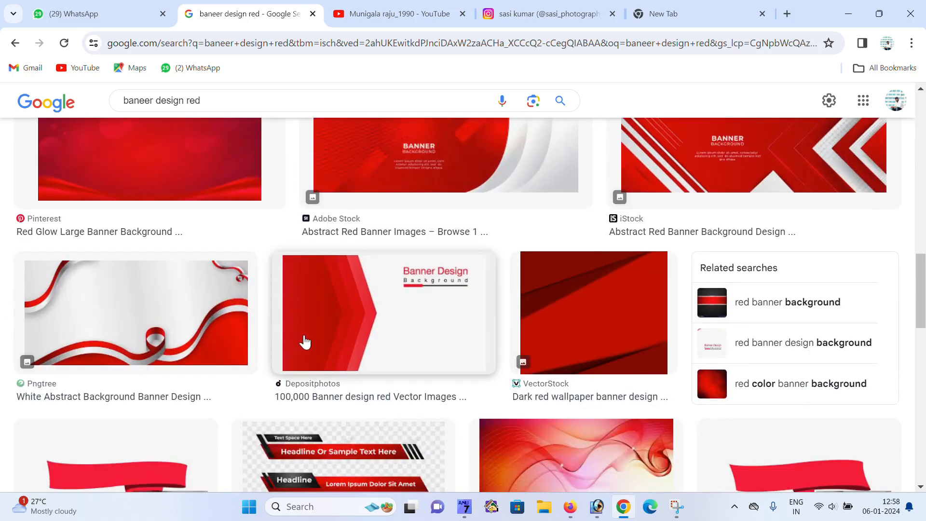
{"action": "scroll", "coordinate": [316, 379], "scroll_direction": "down", "scroll_amount": 3}
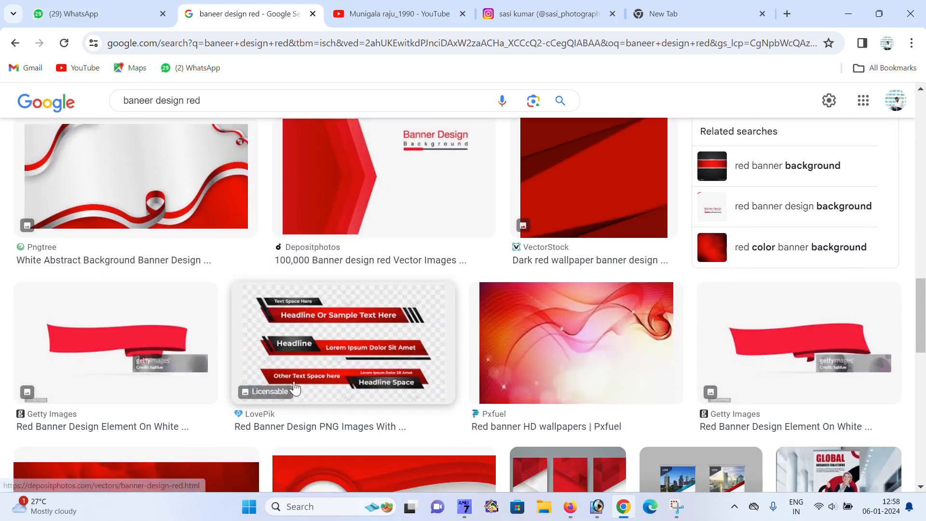
Step: Change the image search to "baner design red" and look through the results for a red banner shape
{"action": "left_click", "coordinate": [149, 100]}
{"action": "key", "text": "BackSpace"}
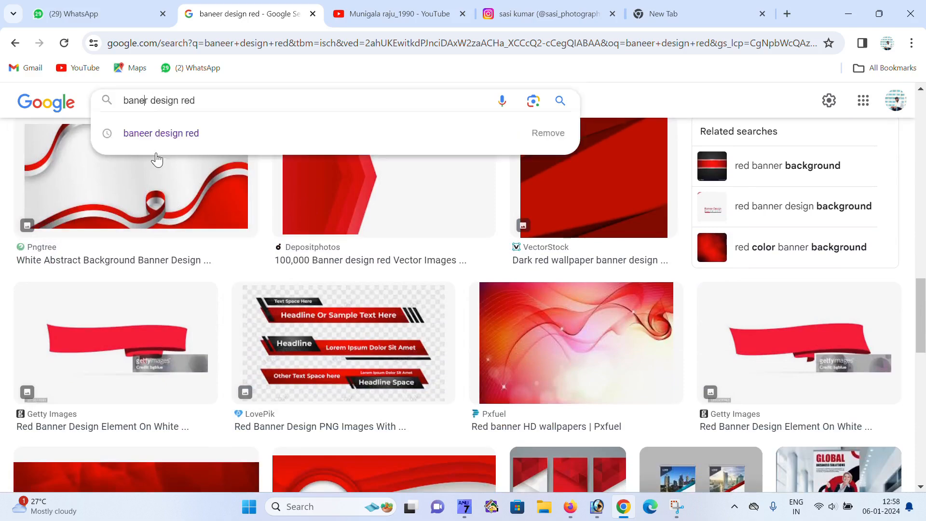
{"action": "key", "text": "Return"}
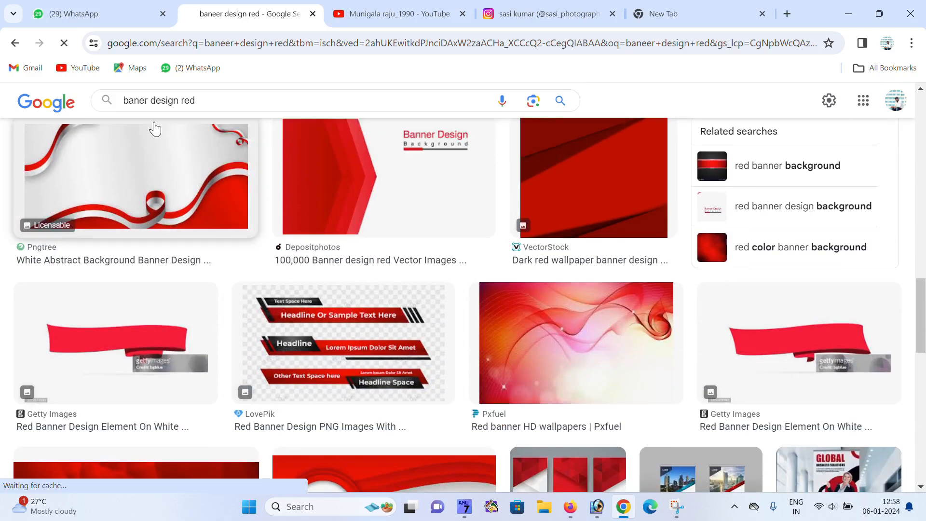
{"action": "scroll", "coordinate": [376, 347], "scroll_direction": "down", "scroll_amount": 15}
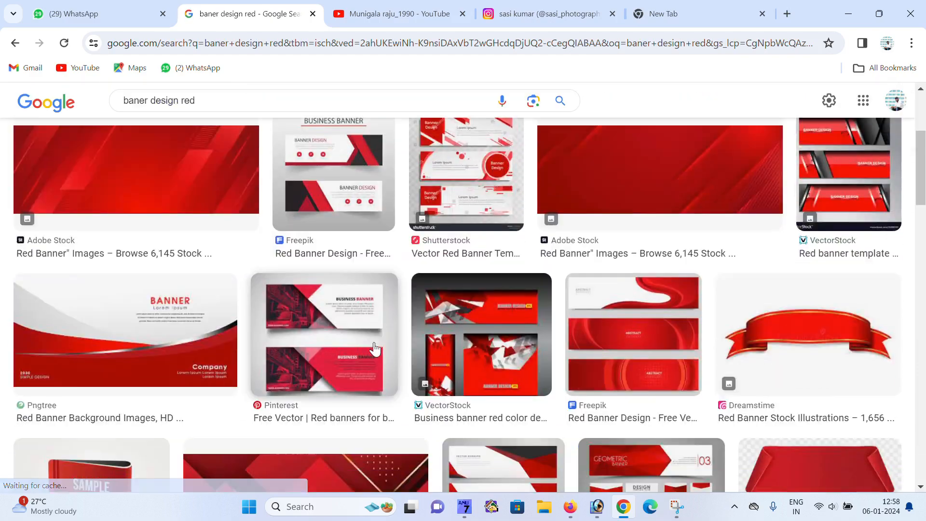
{"action": "scroll", "coordinate": [378, 349], "scroll_direction": "down", "scroll_amount": 15}
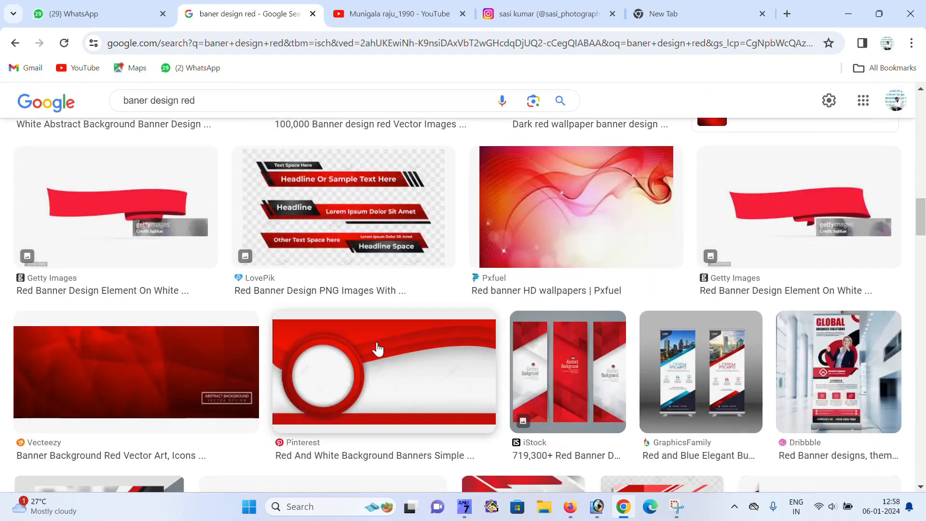
{"action": "scroll", "coordinate": [378, 352], "scroll_direction": "down", "scroll_amount": 6}
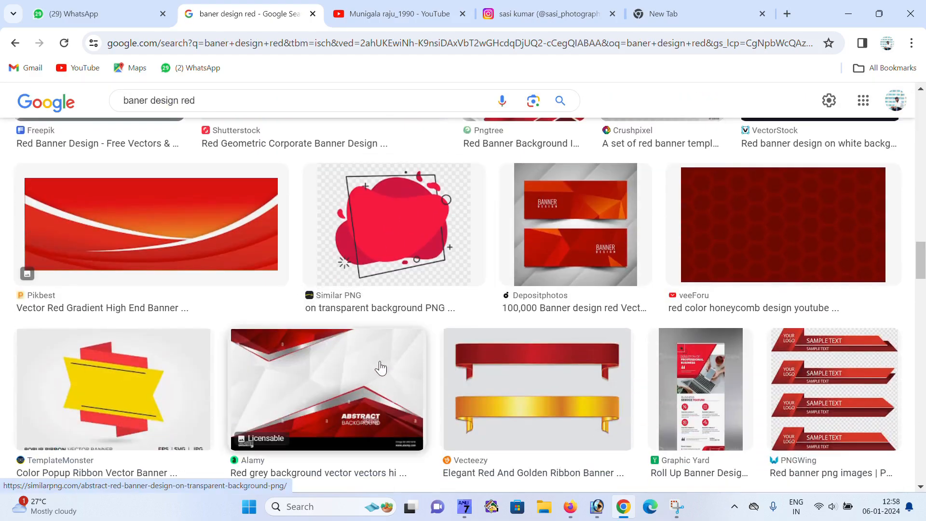
{"action": "scroll", "coordinate": [289, 362], "scroll_direction": "up", "scroll_amount": 1}
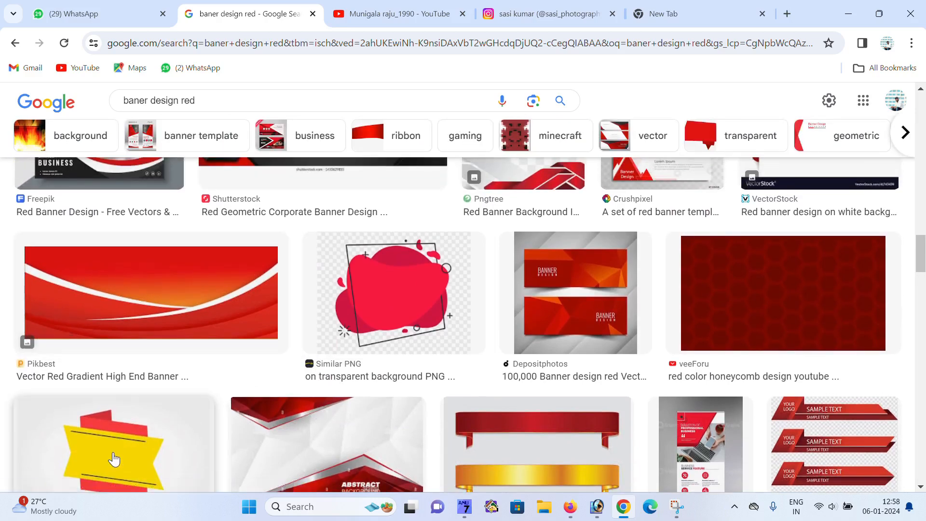
{"action": "scroll", "coordinate": [116, 452], "scroll_direction": "down", "scroll_amount": 1}
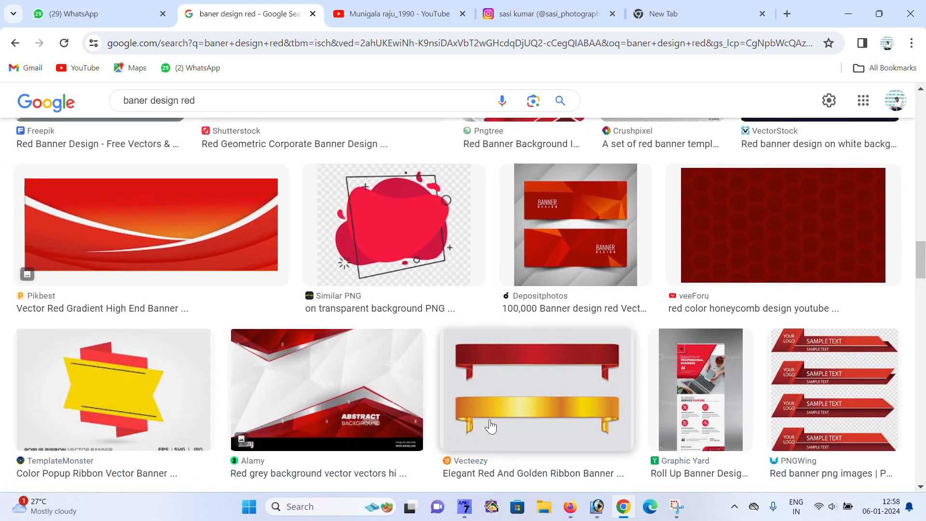
Step: Open the red blob PNG result, pick the red scalloped badge from Nohat among its related images, and copy that image
{"action": "left_click", "coordinate": [382, 218]}
{"action": "scroll", "coordinate": [706, 359], "scroll_direction": "down", "scroll_amount": 10}
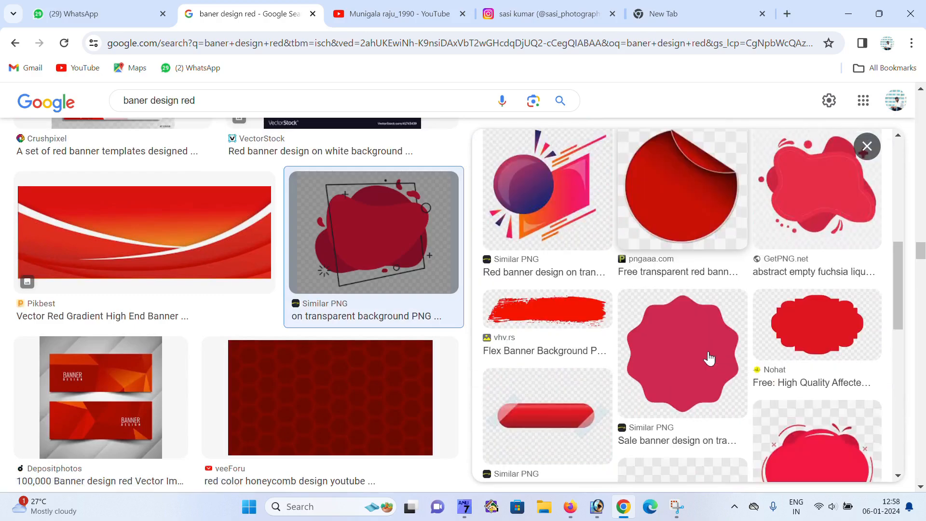
{"action": "scroll", "coordinate": [709, 357], "scroll_direction": "up", "scroll_amount": 5}
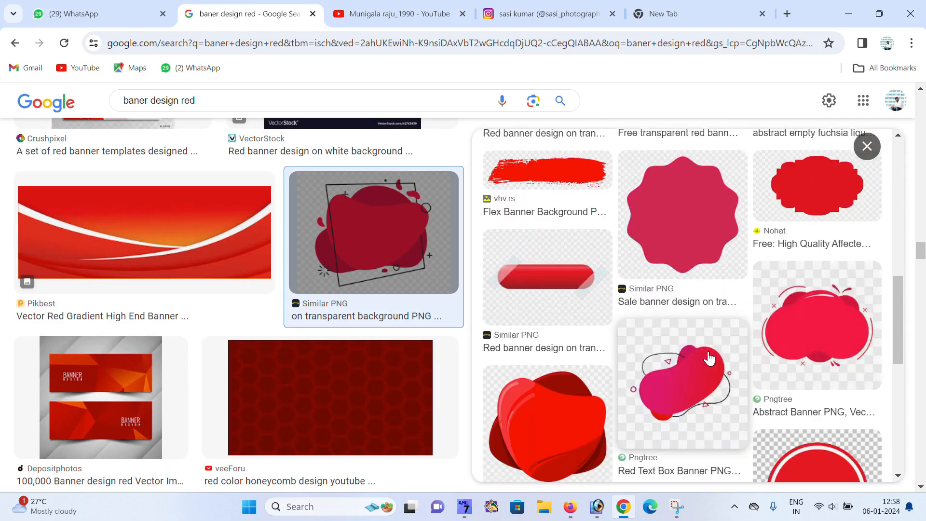
{"action": "left_click", "coordinate": [802, 324]}
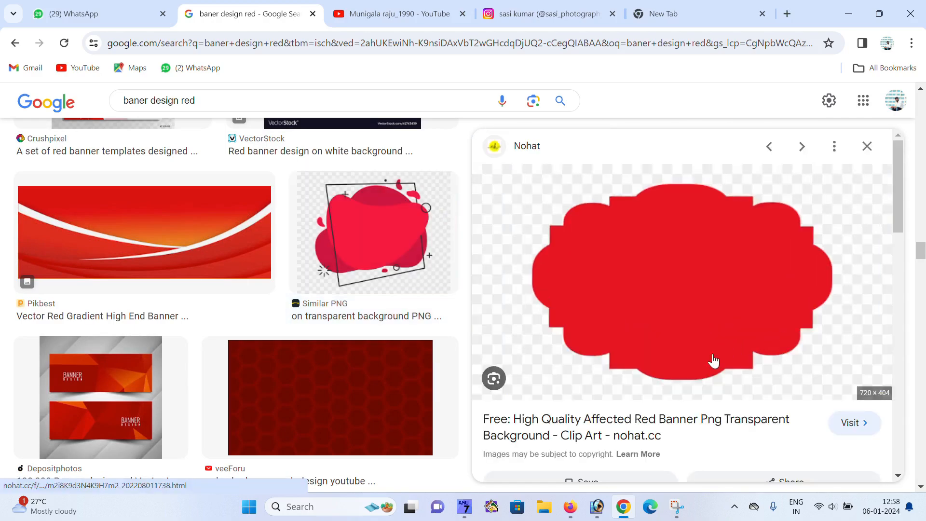
{"action": "right_click", "coordinate": [678, 241]}
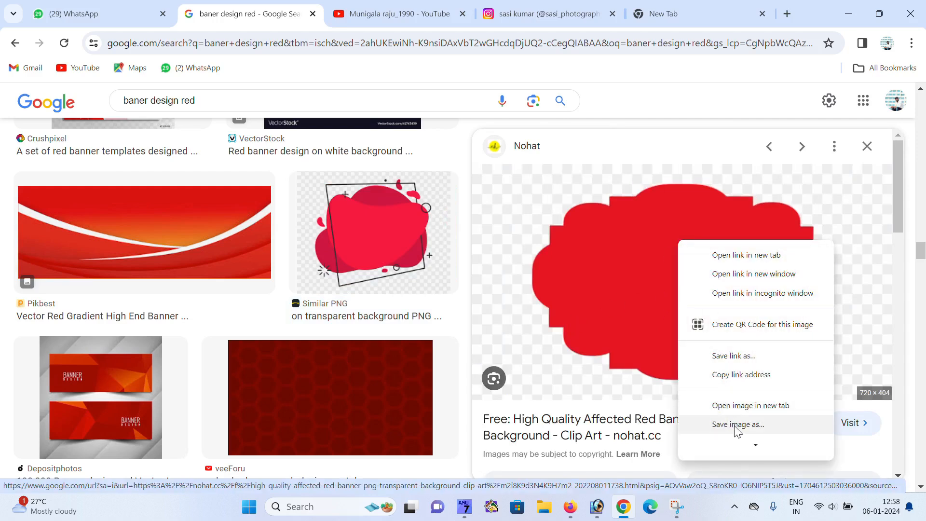
{"action": "mouse_move", "coordinate": [753, 444]}
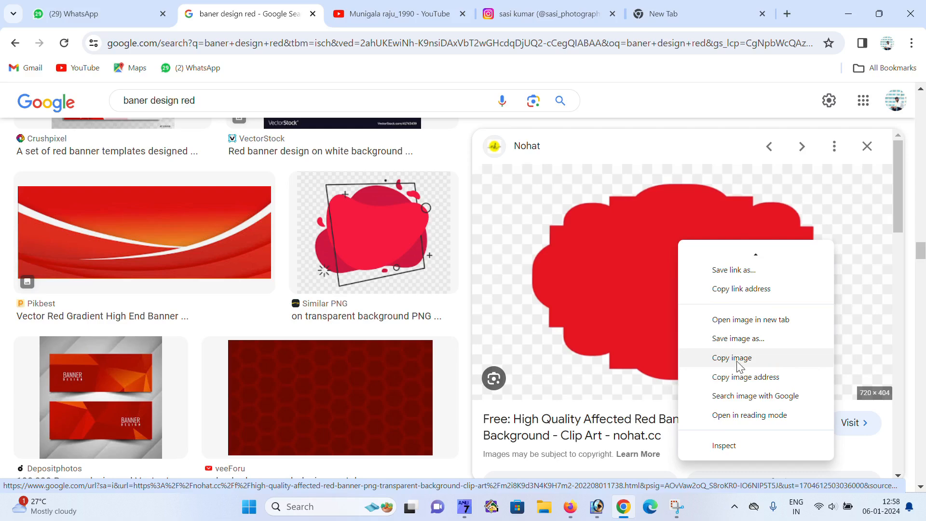
{"action": "left_click", "coordinate": [738, 360]}
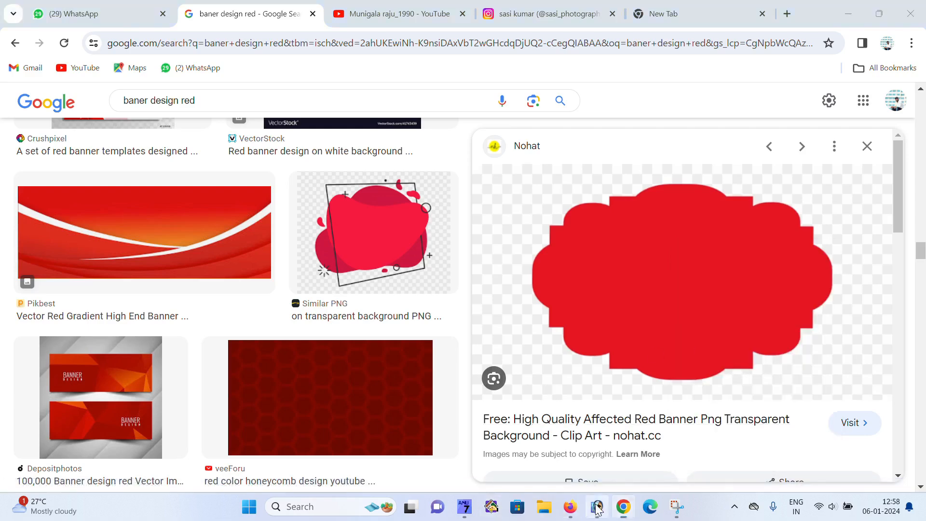
Step: Switch to Photoshop, paste the copied red badge into 2.tif, and shift it slightly up and to the right
{"action": "left_click", "coordinate": [597, 507]}
{"action": "key", "text": "ctrl+v"}
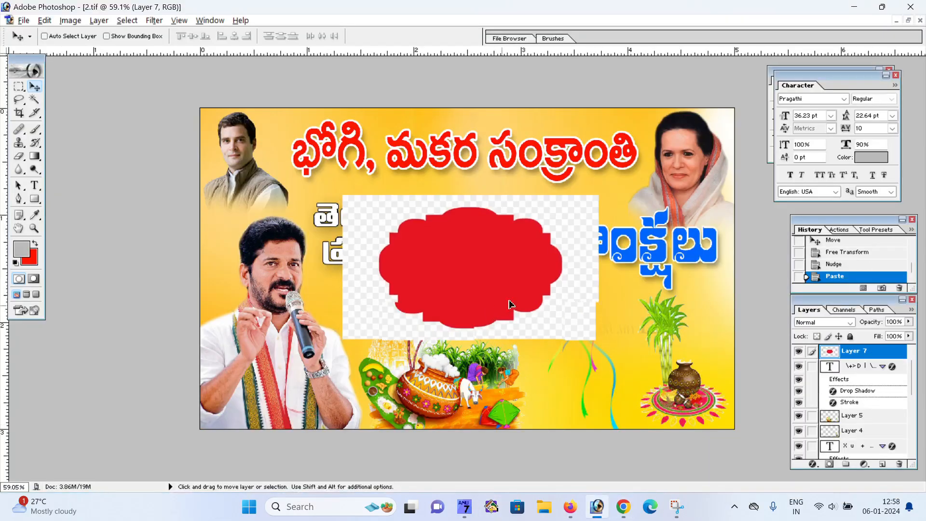
{"action": "left_click_drag", "start_coordinate": [509, 303], "coordinate": [510, 303]}
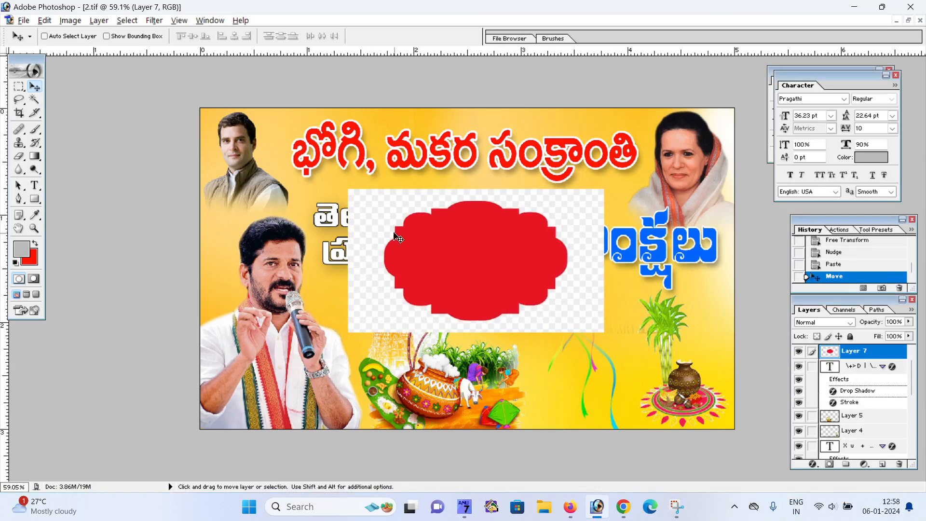
Step: Select the checkerboard around the red badge with the Magic Wand, delete it, and deselect
{"action": "left_click", "coordinate": [35, 99]}
{"action": "left_click", "coordinate": [370, 217]}
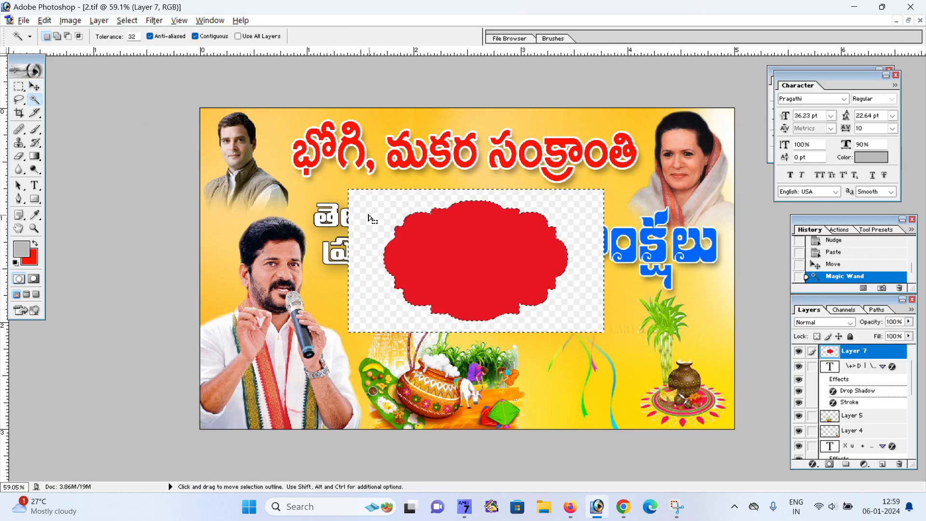
{"action": "key", "text": "Delete"}
{"action": "key", "text": "ctrl+d"}
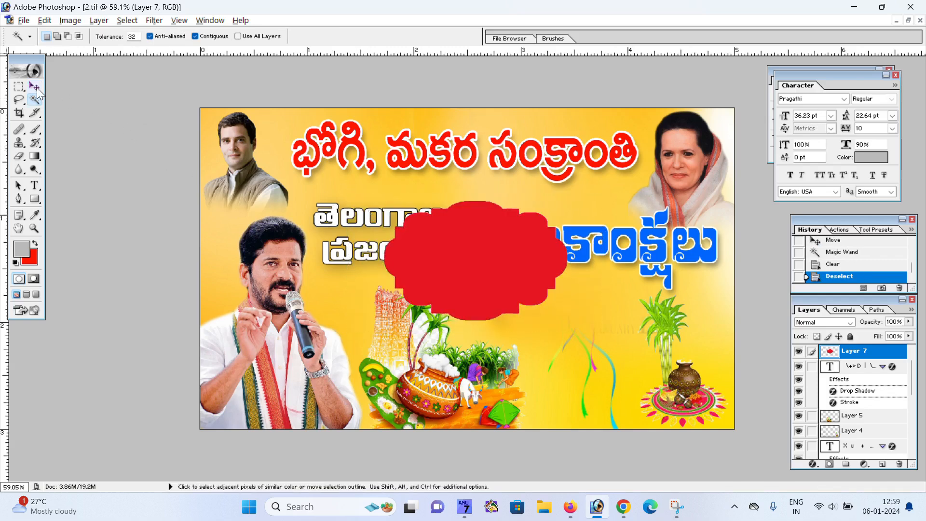
Step: Scale the red badge down slightly with Free Transform and move it over the white తెలంగాణ ప్రజలకు text
{"action": "left_click", "coordinate": [36, 86]}
{"action": "left_click_drag", "start_coordinate": [411, 274], "coordinate": [367, 281]}
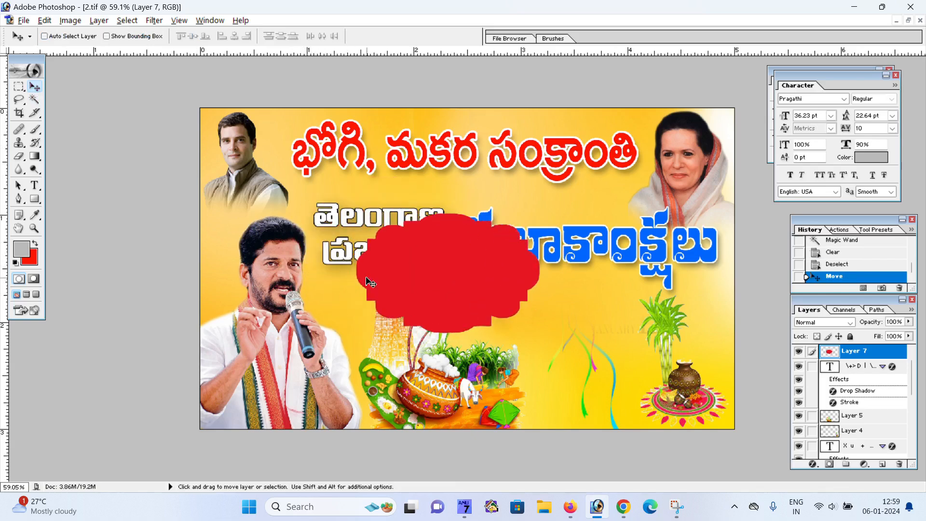
{"action": "key", "text": "ctrl+t"}
{"action": "left_click_drag", "start_coordinate": [542, 219], "coordinate": [529, 226]}
{"action": "key", "text": "Return"}
{"action": "left_click_drag", "start_coordinate": [449, 276], "coordinate": [408, 235]}
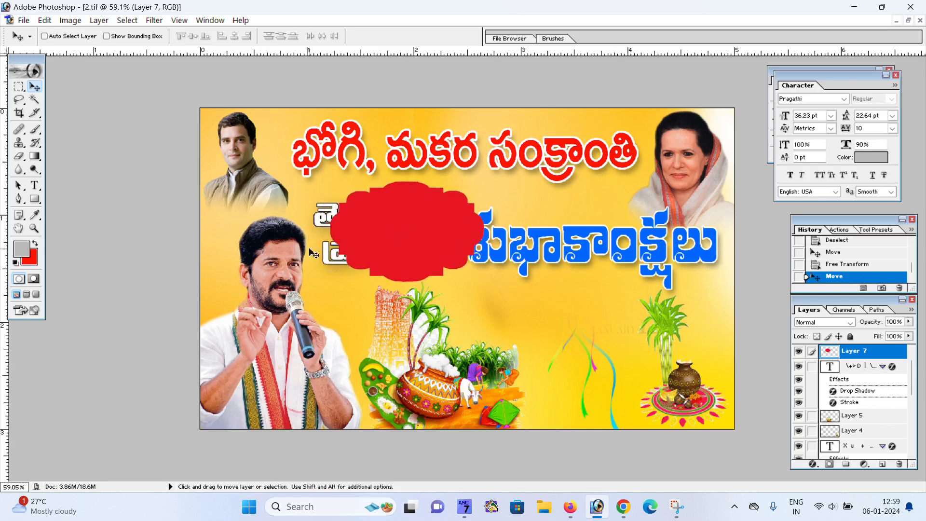
Step: Select the white తెలంగాణ ప్రజలకు text layer and bring it to the front, above the red badge
{"action": "right_click", "coordinate": [322, 223]}
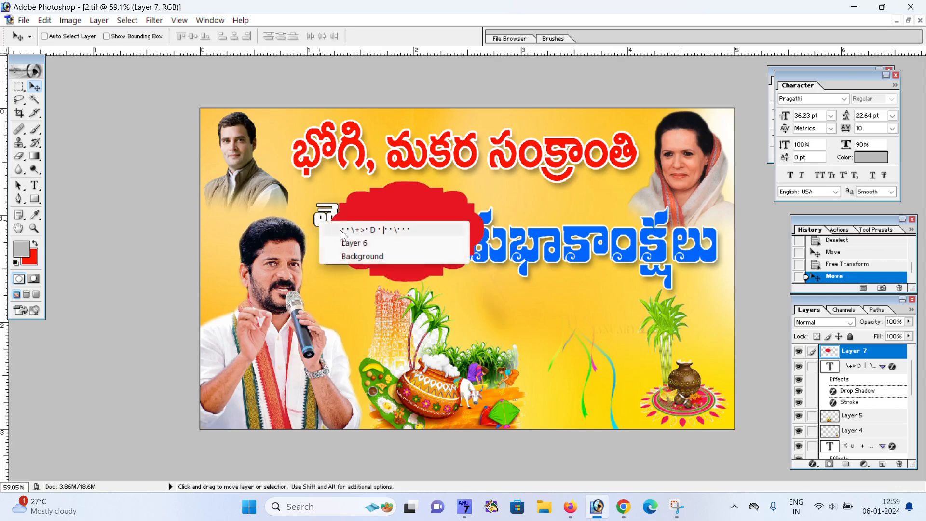
{"action": "left_click", "coordinate": [367, 230]}
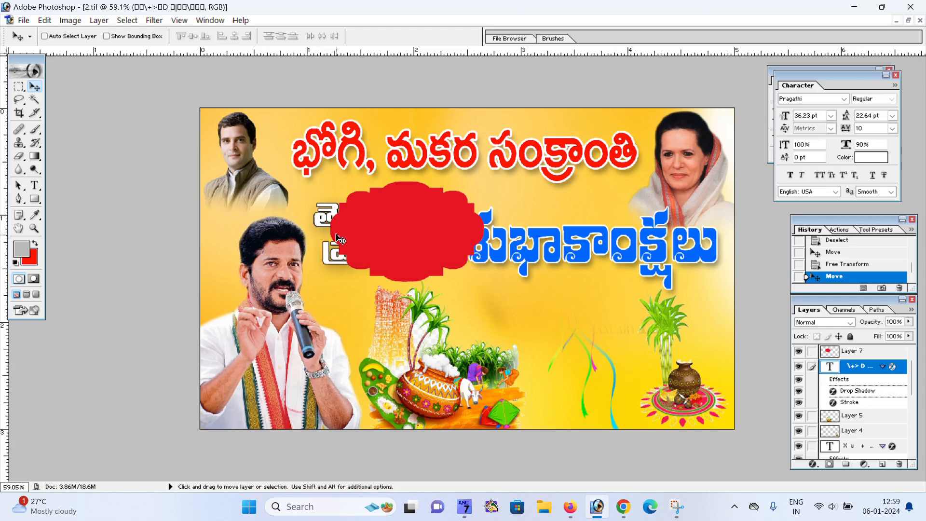
{"action": "key", "text": "ctrl+shift+bracketright"}
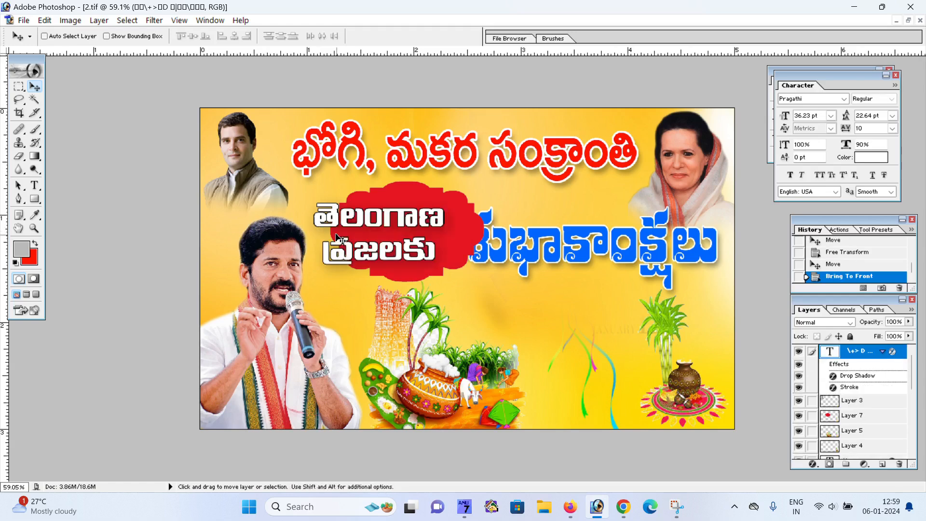
Step: Move the red badge on Layer 7 left to sit behind the white text and enlarge it to 108.7%
{"action": "right_click", "coordinate": [466, 237]}
{"action": "left_click", "coordinate": [491, 241]}
{"action": "left_click_drag", "start_coordinate": [483, 241], "coordinate": [442, 240]}
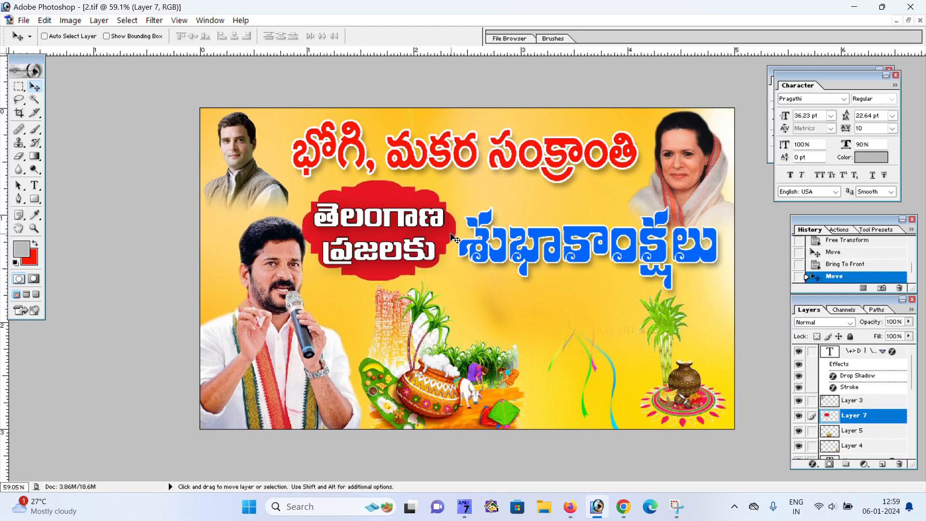
{"action": "key", "text": "ctrl+t"}
{"action": "left_click_drag", "start_coordinate": [460, 180], "coordinate": [466, 179]}
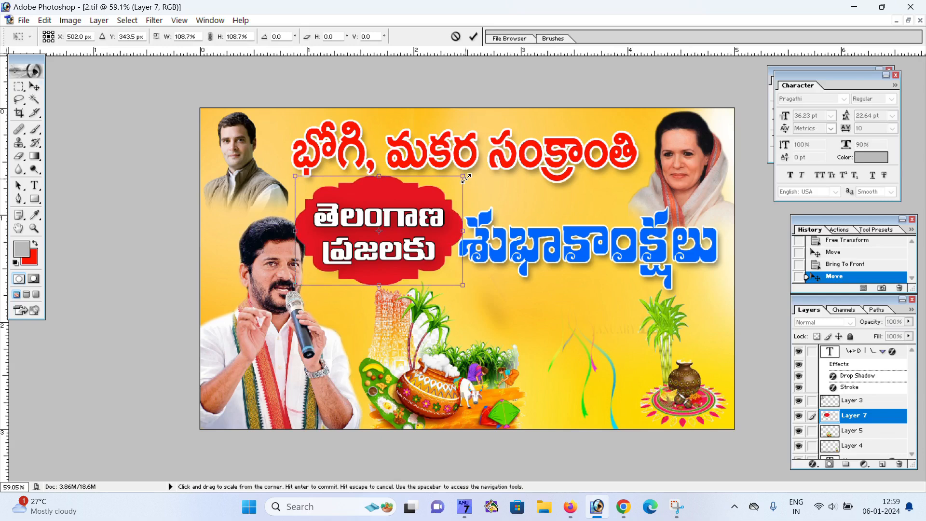
{"action": "key", "text": "Return"}
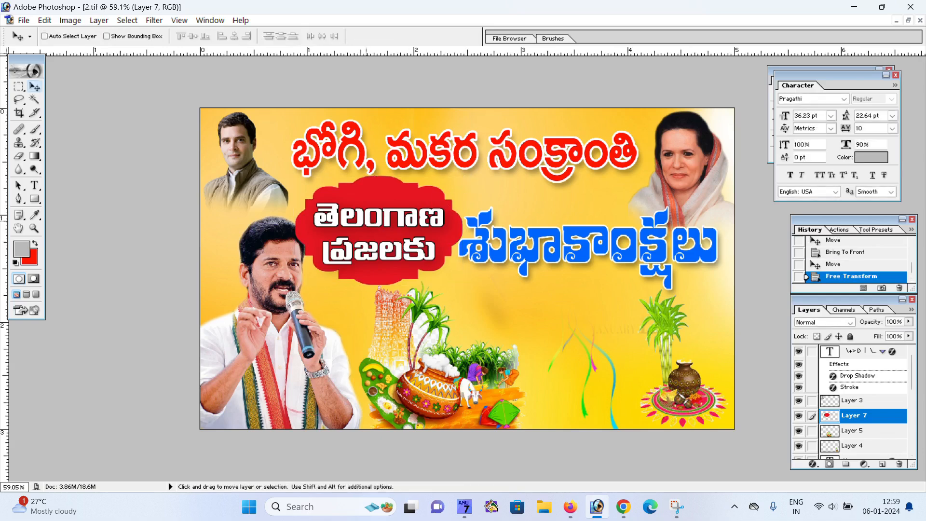
Step: Select the white తెలంగాణ ప్రజలకు text and shift it slightly up and right within the red badge
{"action": "right_click", "coordinate": [366, 220]}
{"action": "left_click", "coordinate": [378, 226]}
{"action": "left_click_drag", "start_coordinate": [379, 223], "coordinate": [381, 220]}
Step: Select the large portrait with the microphone on Layer 1 and move it slightly left, away from the red badge
{"action": "right_click", "coordinate": [276, 276]}
{"action": "left_click", "coordinate": [289, 282]}
{"action": "left_click_drag", "start_coordinate": [289, 282], "coordinate": [280, 284]}
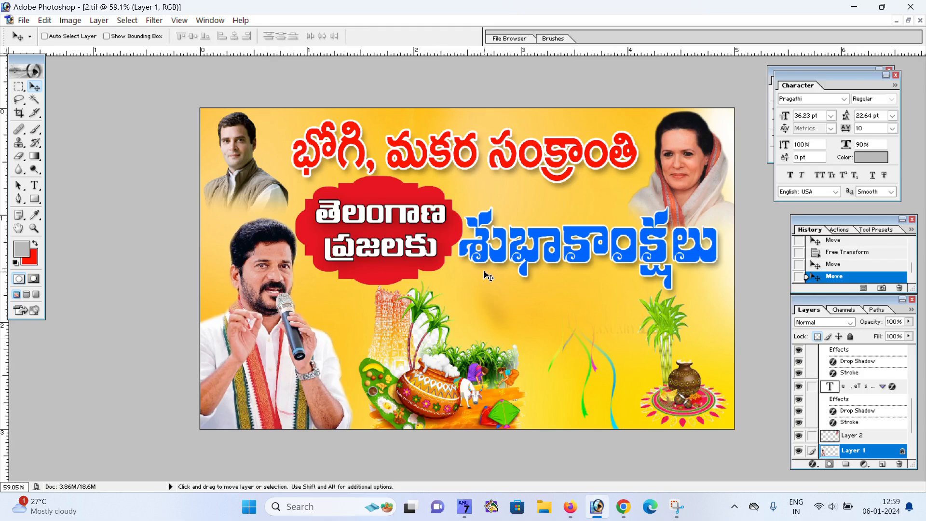
Step: Select the blue శుభాకాంక్షలు text layer and nudge it slightly right and up, clear of the red badge
{"action": "right_click", "coordinate": [529, 265]}
{"action": "left_click", "coordinate": [565, 269]}
{"action": "key", "text": "Left"}
{"action": "key", "text": "Right"}
{"action": "key", "text": "Right"}
{"action": "key", "text": "Right"}
{"action": "key", "text": "Right"}
{"action": "key", "text": "Right"}
{"action": "key", "text": "Up"}
{"action": "key", "text": "Up"}
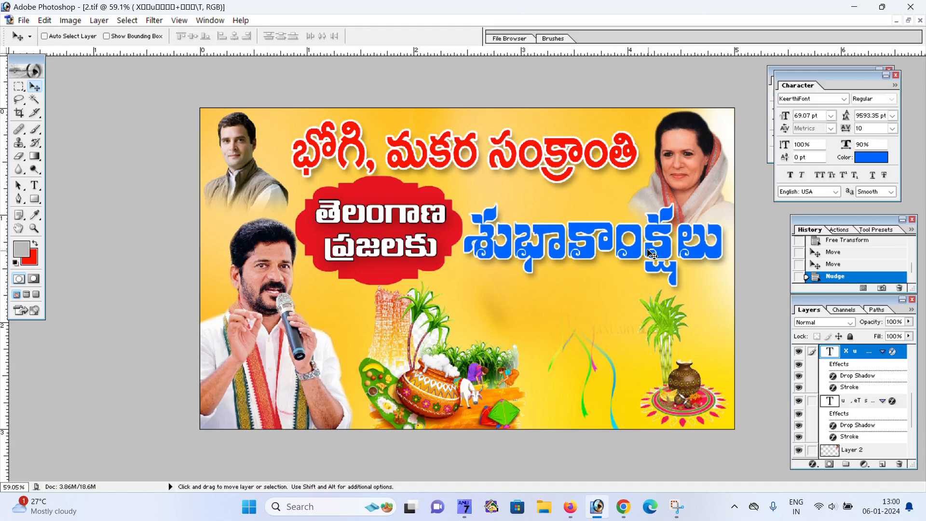
Step: Select the festival pot artwork on Layer 5 and move it slightly left, closer to the large portrait
{"action": "right_click", "coordinate": [397, 325]}
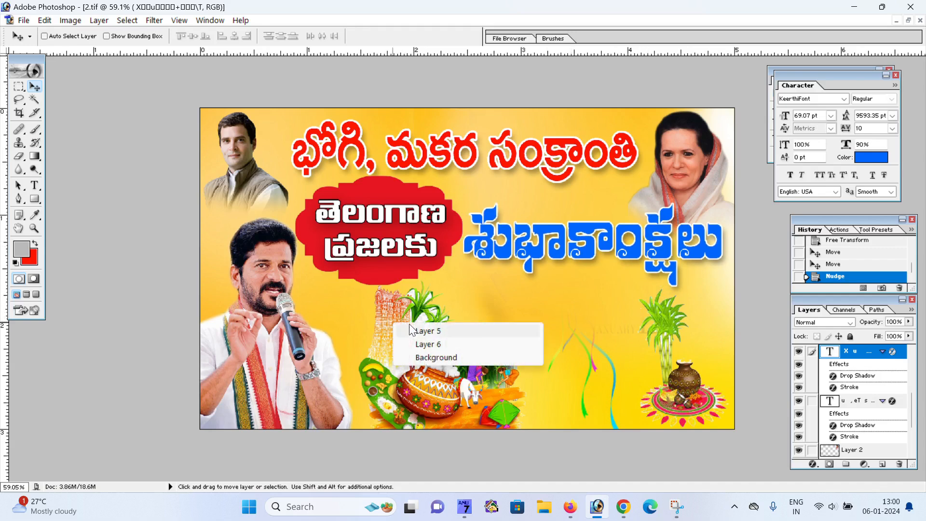
{"action": "left_click", "coordinate": [411, 329]}
{"action": "left_click_drag", "start_coordinate": [416, 325], "coordinate": [406, 329]}
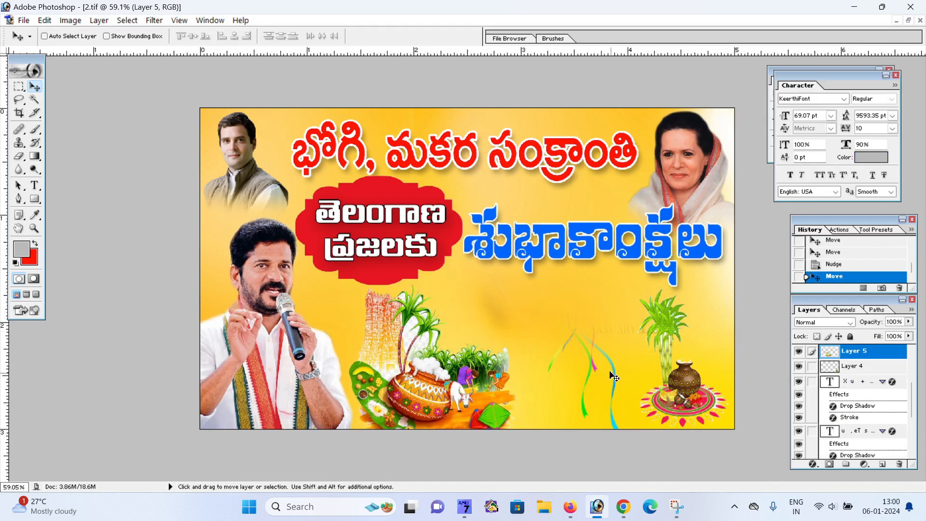
Step: Select the small pot with sugarcane and rangoli on Layer 4 and move it slightly right and down
{"action": "right_click", "coordinate": [661, 327]}
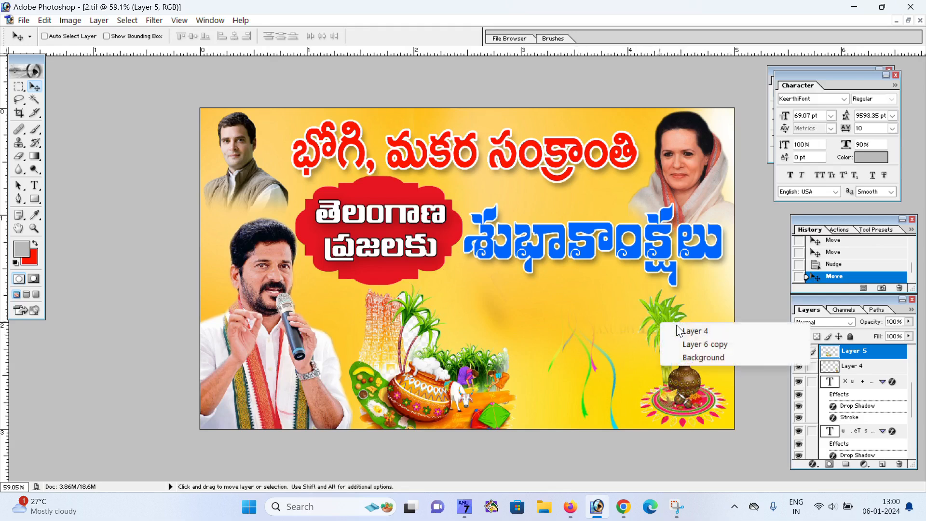
{"action": "left_click", "coordinate": [674, 326]}
{"action": "left_click_drag", "start_coordinate": [675, 327], "coordinate": [682, 329]}
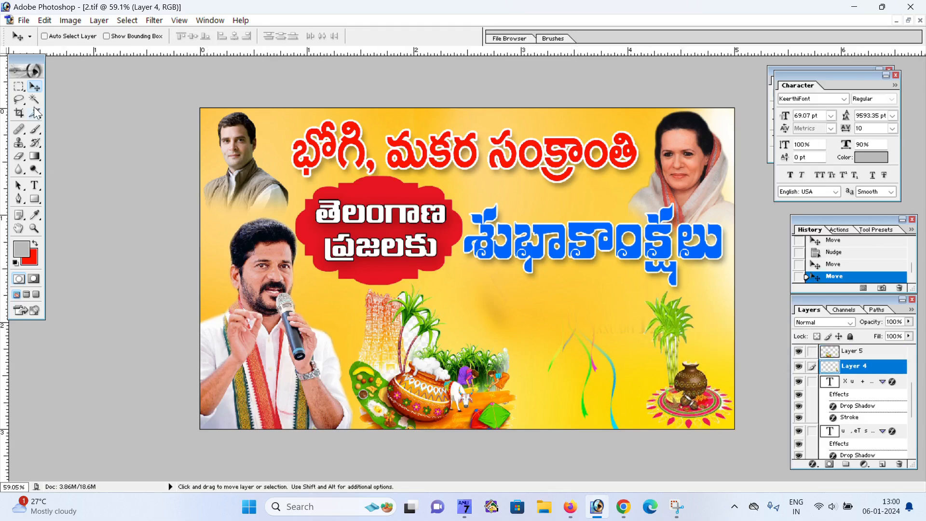
Step: On Layer 5, remove the leftover white patches between the sugarcane stalks and leaves above the pot using the Magic Wand, and clear the selection
{"action": "key", "text": "w"}
{"action": "right_click", "coordinate": [414, 388], "text": "ctrl"}
{"action": "left_click", "coordinate": [436, 390]}
{"action": "left_click", "coordinate": [418, 327]}
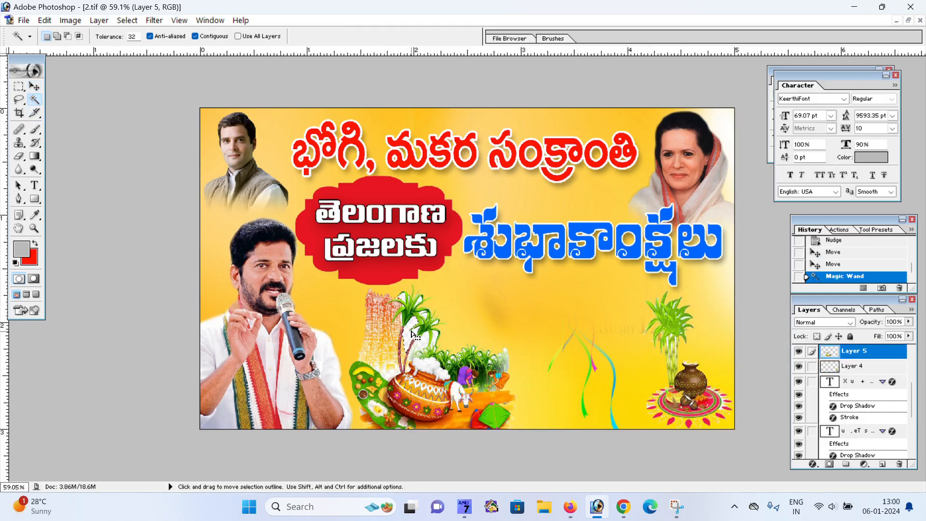
{"action": "left_click", "coordinate": [432, 337]}
{"action": "key", "text": "Delete"}
{"action": "left_click", "coordinate": [442, 355]}
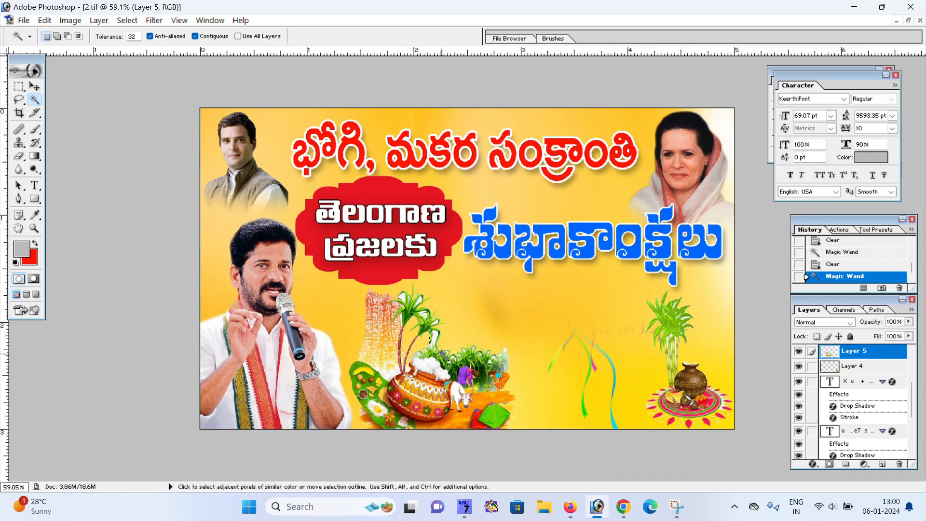
{"action": "left_click", "coordinate": [442, 369]}
{"action": "key", "text": "Delete"}
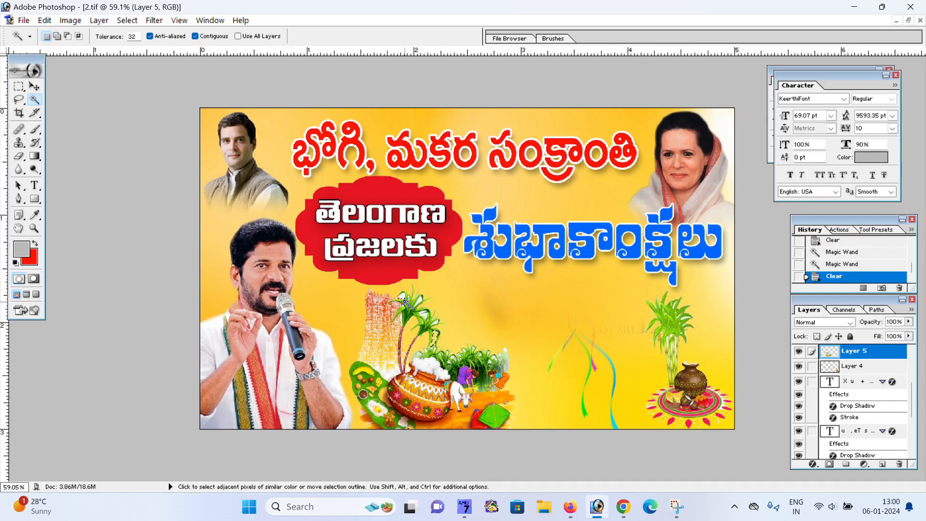
{"action": "left_click", "coordinate": [405, 302]}
{"action": "key", "text": "Delete"}
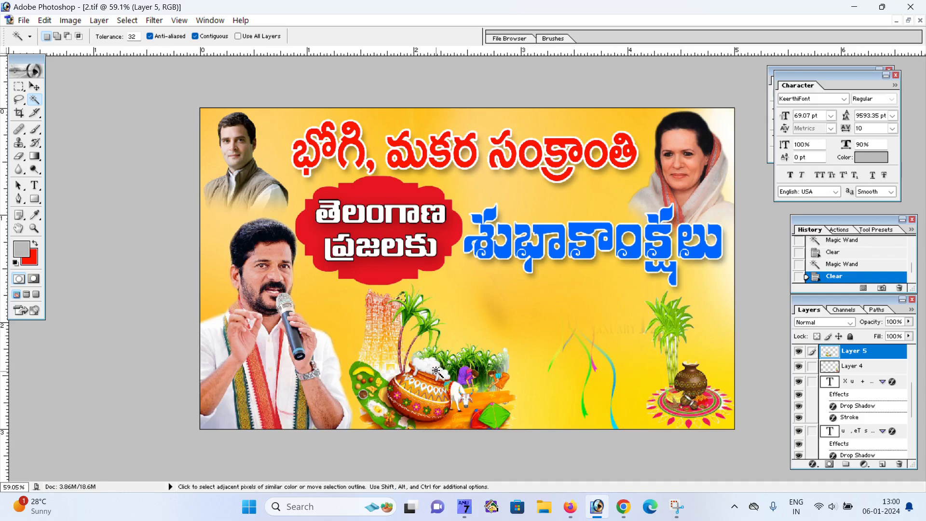
{"action": "key", "text": "ctrl+d"}
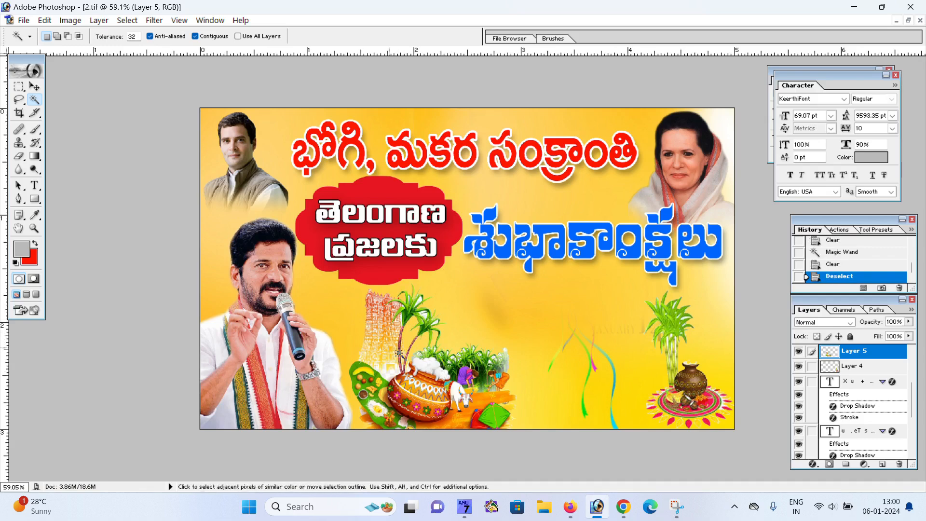
{"action": "left_click", "coordinate": [34, 87]}
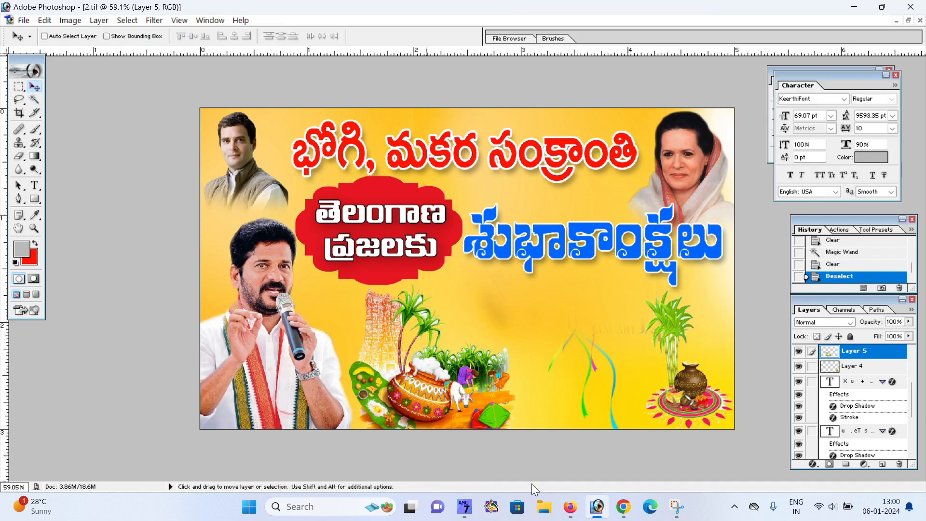
Step: Switch to Chrome and run a Google image search for "sankranti festival telugu"
{"action": "left_click", "coordinate": [624, 507]}
{"action": "scroll", "coordinate": [306, 222], "scroll_direction": "up", "scroll_amount": 5}
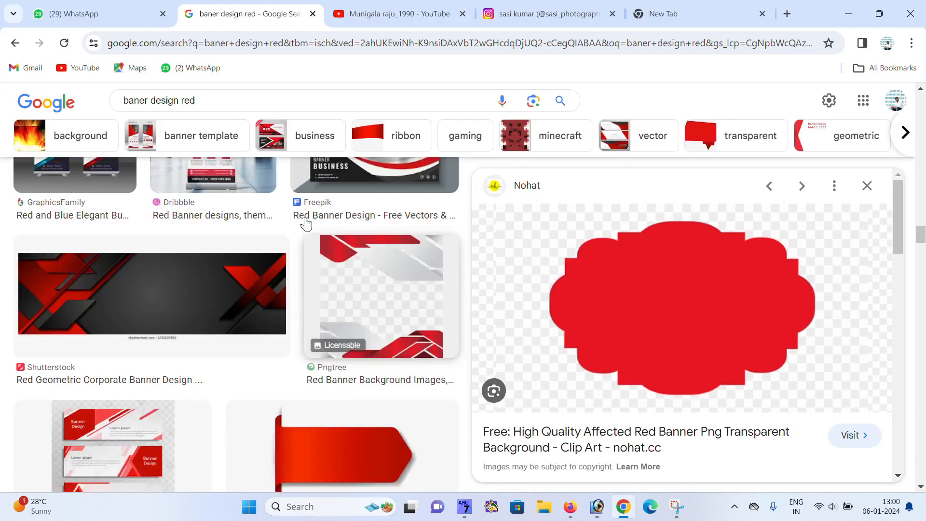
{"action": "left_click", "coordinate": [211, 100]}
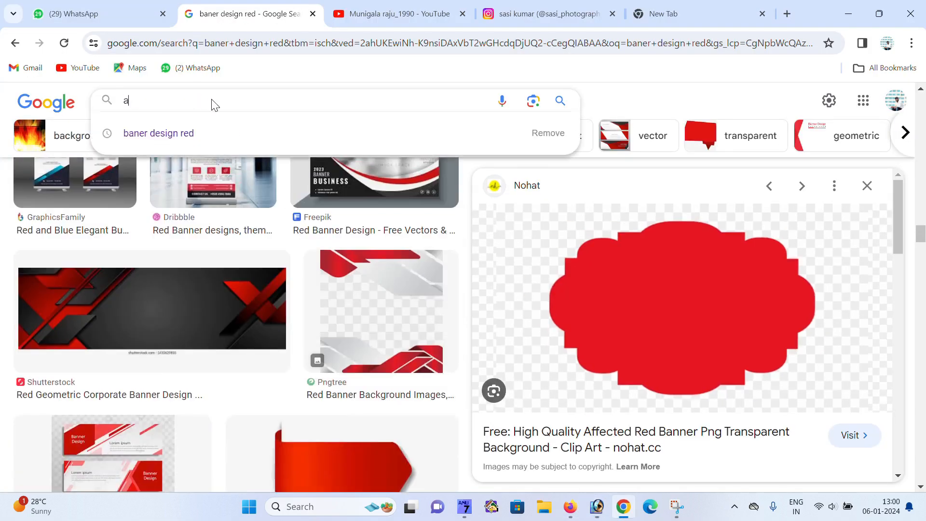
{"action": "key", "text": "ctrl+s"}
{"action": "left_click", "coordinate": [463, 98]}
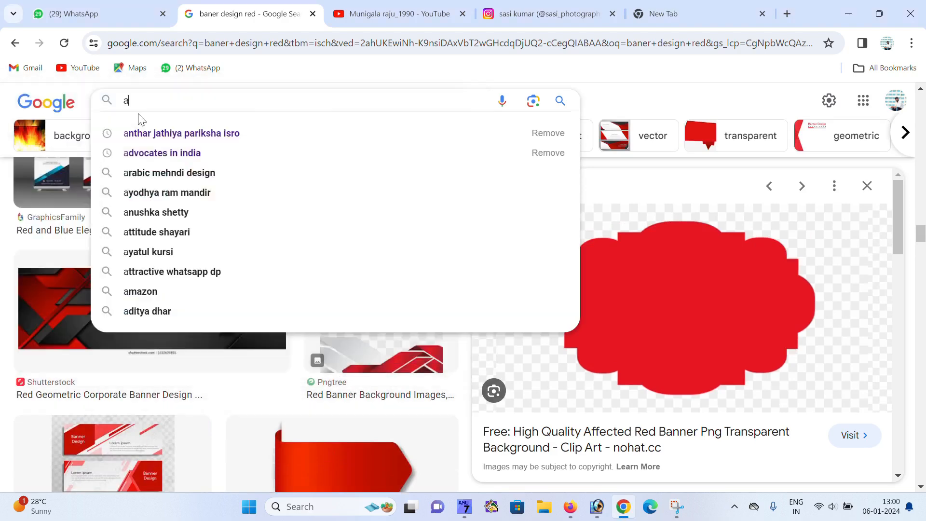
{"action": "type", "text": "sa"}
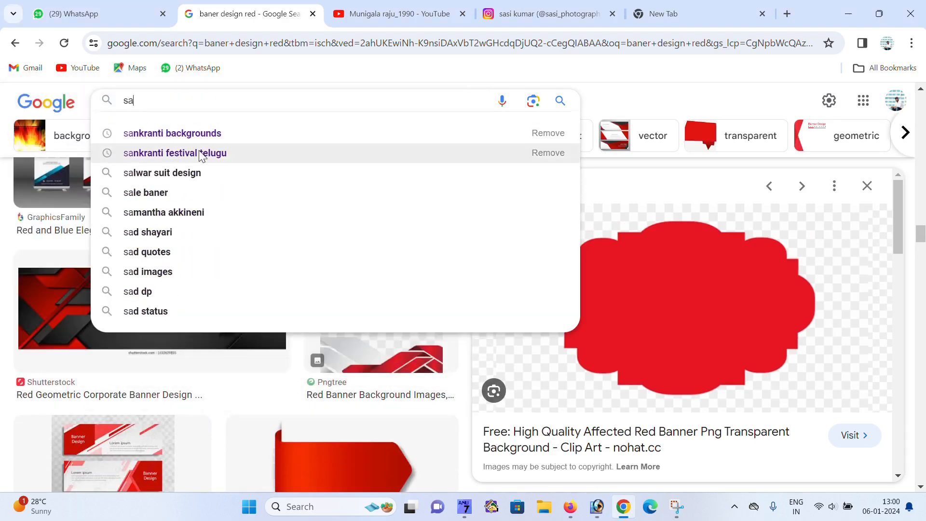
{"action": "left_click", "coordinate": [195, 153]}
Step: Look through the Sankranti image results for festival artwork that suits the banner
{"action": "scroll", "coordinate": [500, 395], "scroll_direction": "down", "scroll_amount": 9}
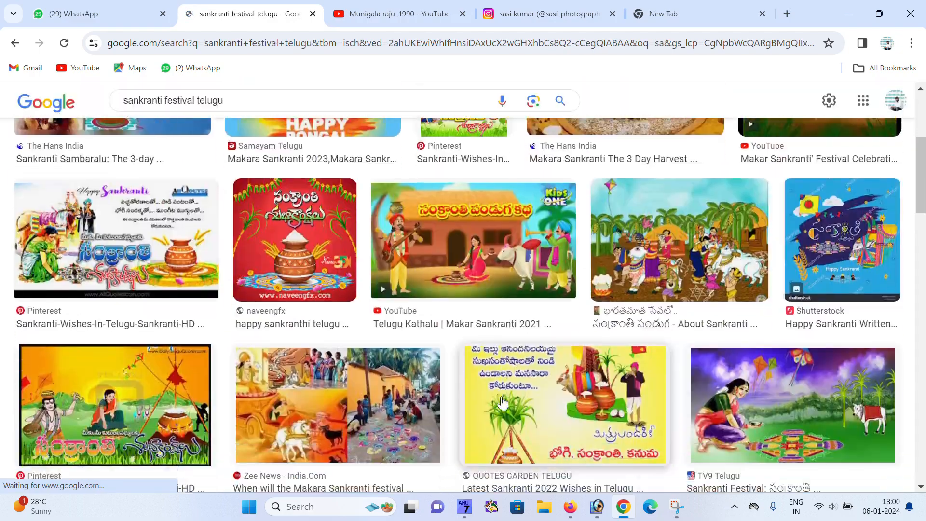
{"action": "scroll", "coordinate": [505, 400], "scroll_direction": "down", "scroll_amount": 15}
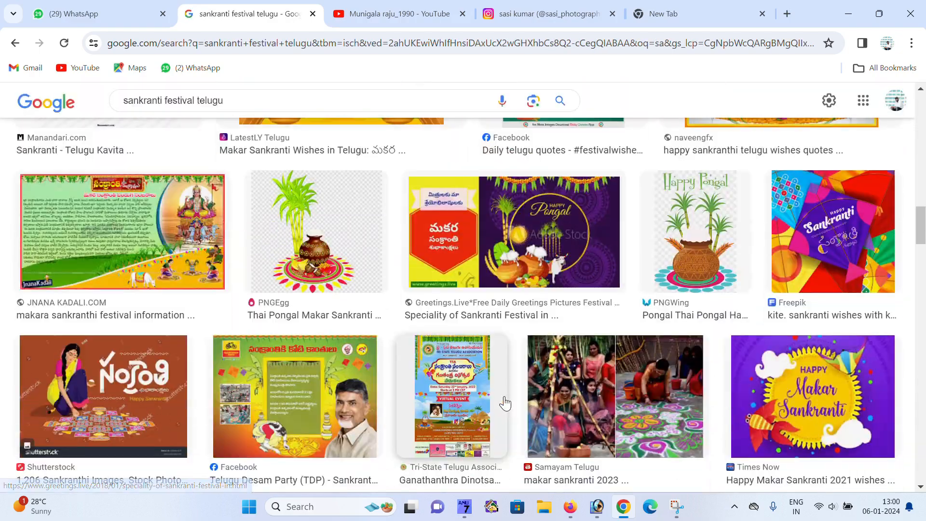
{"action": "scroll", "coordinate": [505, 396], "scroll_direction": "up", "scroll_amount": 2}
{"action": "scroll", "coordinate": [506, 398], "scroll_direction": "down", "scroll_amount": 12}
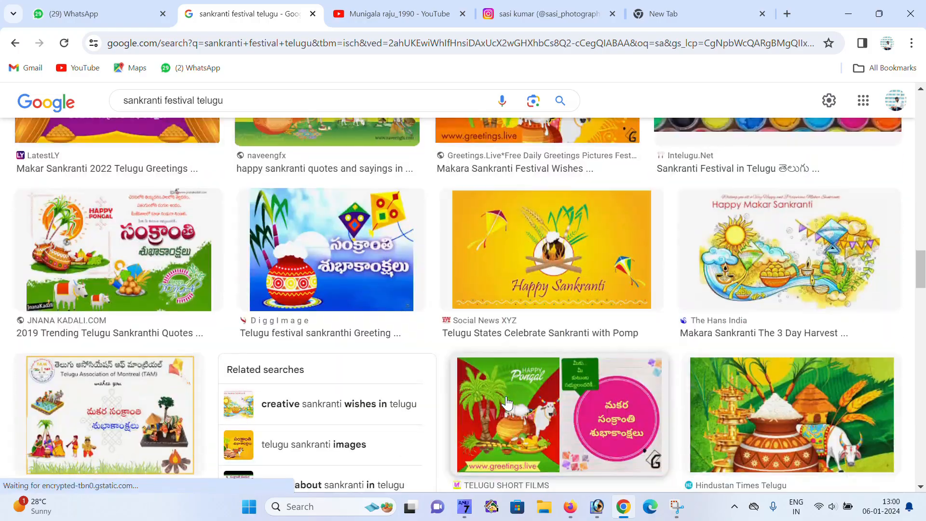
{"action": "scroll", "coordinate": [507, 402], "scroll_direction": "up", "scroll_amount": 2}
{"action": "scroll", "coordinate": [506, 403], "scroll_direction": "down", "scroll_amount": 11}
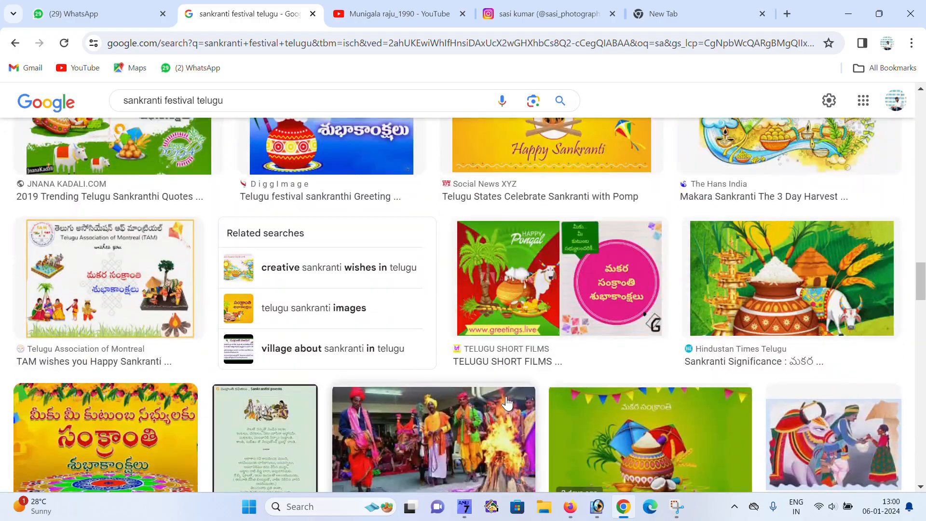
{"action": "scroll", "coordinate": [507, 403], "scroll_direction": "down", "scroll_amount": 10}
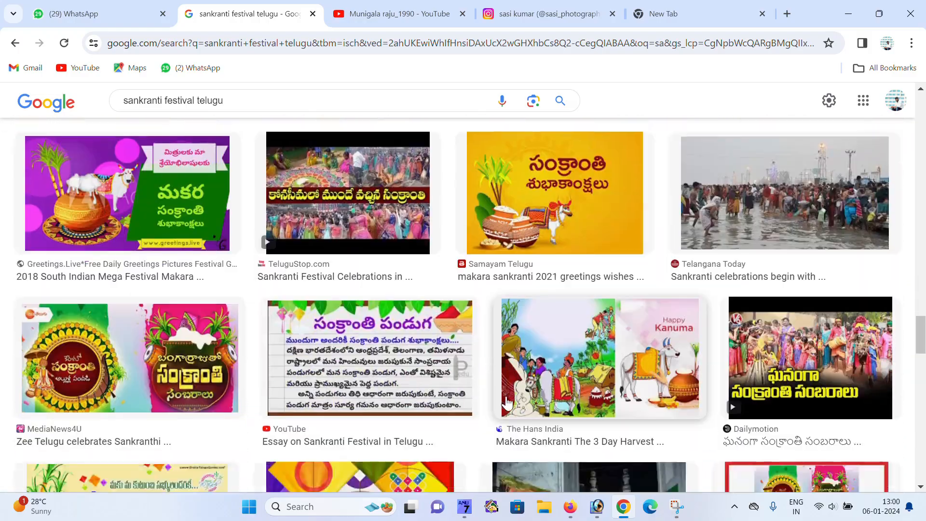
{"action": "scroll", "coordinate": [507, 404], "scroll_direction": "down", "scroll_amount": 3}
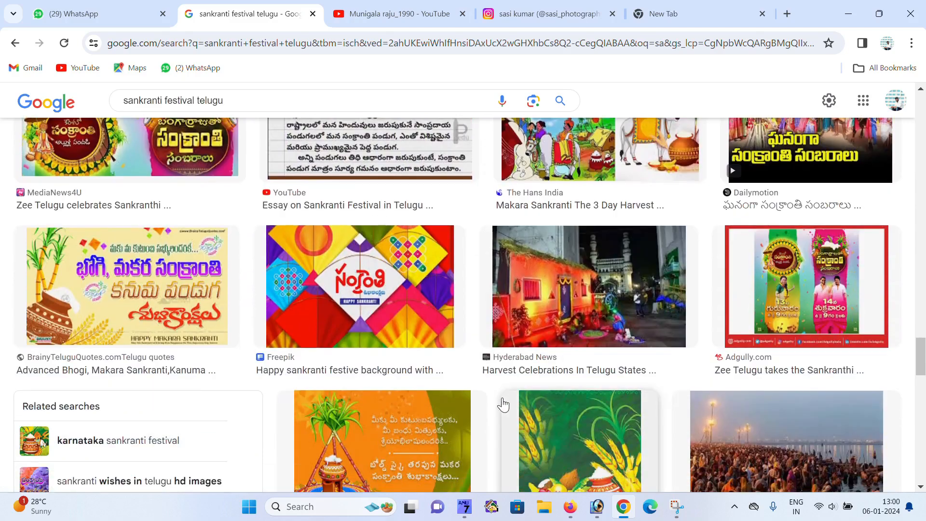
Step: Open the Freepik "Happy sankranti festive background" image with colourful kites and look through its related images
{"action": "left_click", "coordinate": [360, 287]}
{"action": "scroll", "coordinate": [646, 332], "scroll_direction": "down", "scroll_amount": 4}
{"action": "scroll", "coordinate": [654, 340], "scroll_direction": "down", "scroll_amount": 2}
{"action": "scroll", "coordinate": [654, 341], "scroll_direction": "up", "scroll_amount": 2}
{"action": "scroll", "coordinate": [714, 337], "scroll_direction": "down", "scroll_amount": 2}
{"action": "scroll", "coordinate": [738, 351], "scroll_direction": "down", "scroll_amount": 3}
{"action": "scroll", "coordinate": [771, 308], "scroll_direction": "up", "scroll_amount": 3}
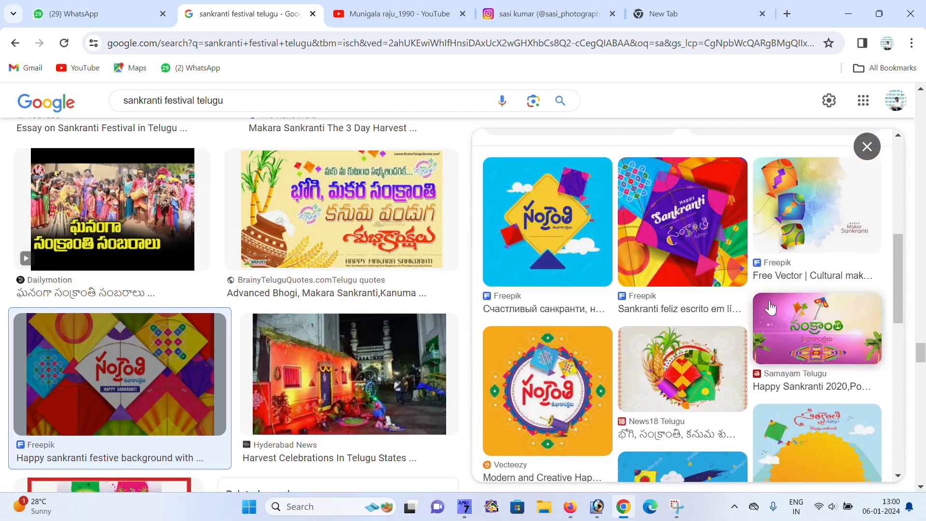
Step: Open the related Freepik image with three kites stacked vertically and examine its related images for usable kite artwork
{"action": "left_click", "coordinate": [782, 224]}
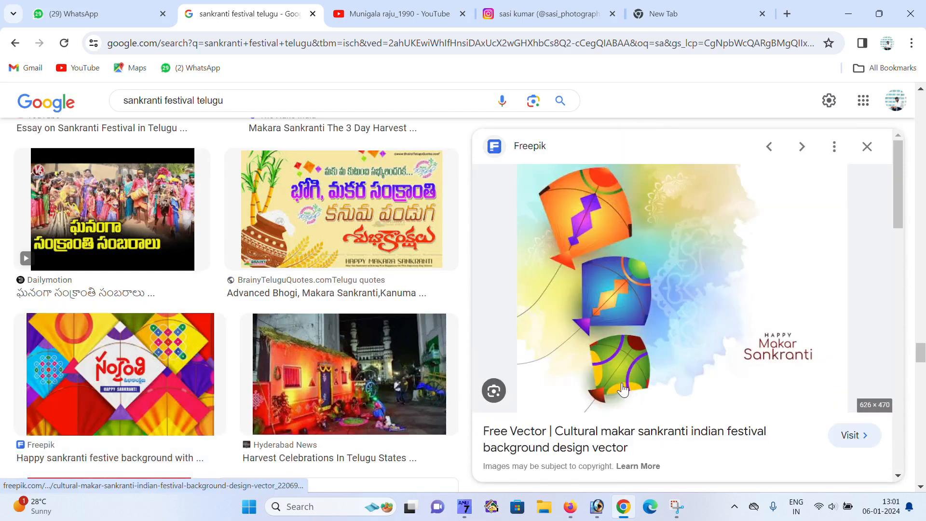
{"action": "scroll", "coordinate": [623, 389], "scroll_direction": "down", "scroll_amount": 9}
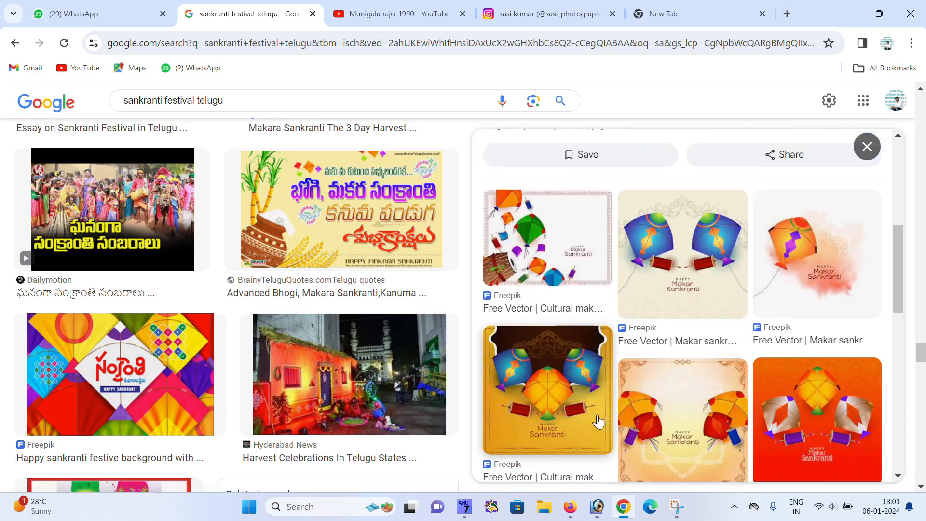
{"action": "scroll", "coordinate": [613, 352], "scroll_direction": "down", "scroll_amount": 3}
{"action": "scroll", "coordinate": [602, 342], "scroll_direction": "up", "scroll_amount": 5}
{"action": "scroll", "coordinate": [594, 349], "scroll_direction": "down", "scroll_amount": 5}
{"action": "scroll", "coordinate": [743, 377], "scroll_direction": "up", "scroll_amount": 4}
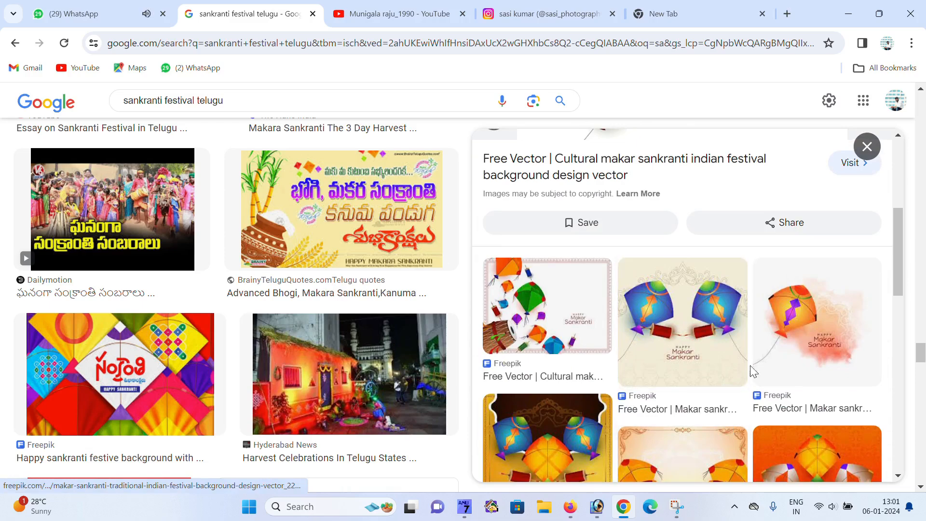
{"action": "scroll", "coordinate": [767, 386], "scroll_direction": "down", "scroll_amount": 6}
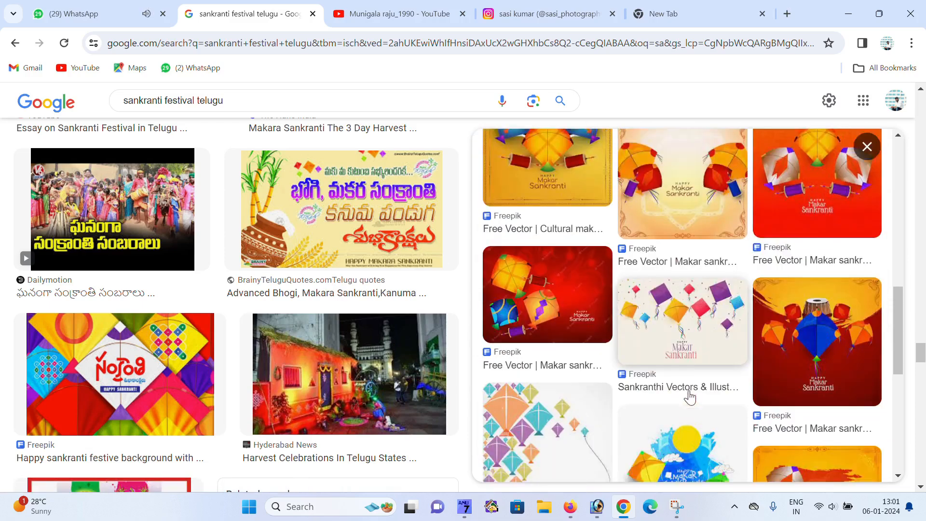
{"action": "scroll", "coordinate": [676, 398], "scroll_direction": "down", "scroll_amount": 6}
{"action": "scroll", "coordinate": [606, 404], "scroll_direction": "up", "scroll_amount": 5}
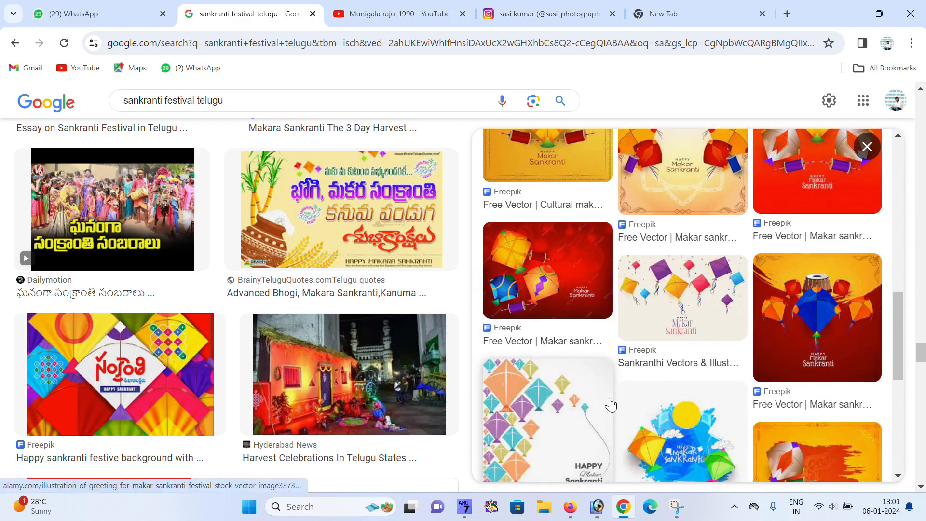
{"action": "scroll", "coordinate": [611, 404], "scroll_direction": "up", "scroll_amount": 5}
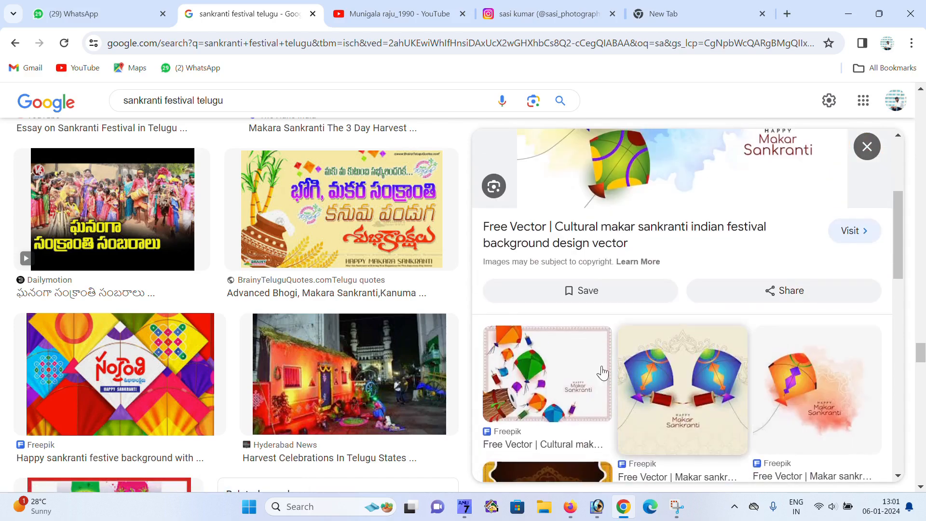
{"action": "scroll", "coordinate": [658, 394], "scroll_direction": "up", "scroll_amount": 3}
{"action": "scroll", "coordinate": [612, 348], "scroll_direction": "down", "scroll_amount": 3}
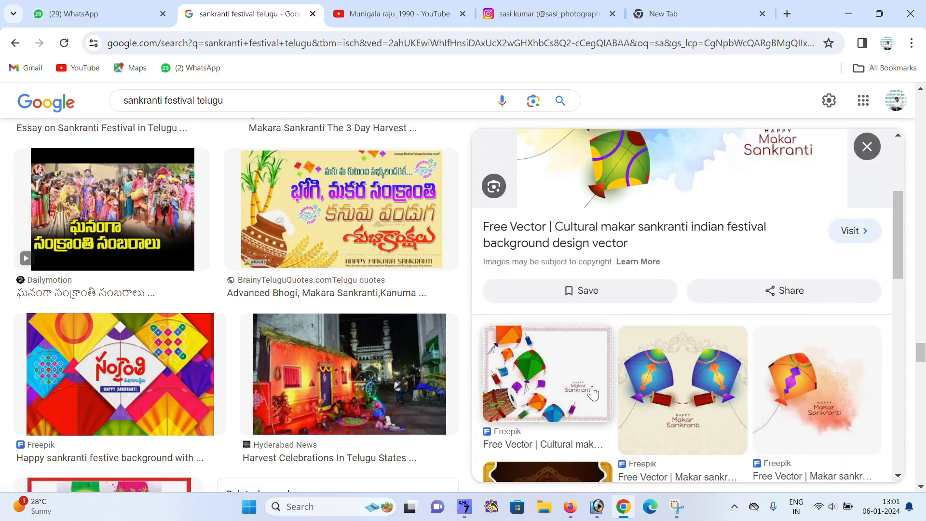
Step: Open the Freepik image of a single orange kite on a red watercolour splash and check its related images
{"action": "left_click", "coordinate": [826, 413]}
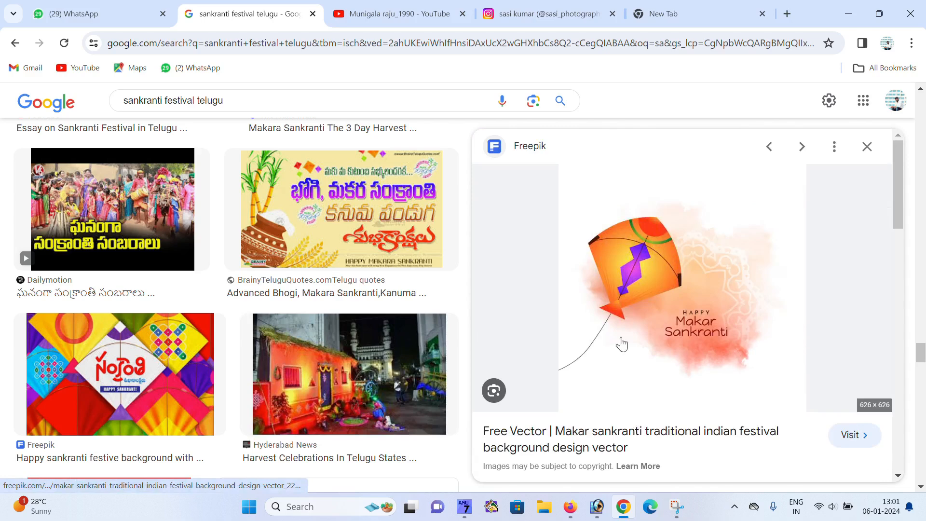
{"action": "scroll", "coordinate": [635, 294], "scroll_direction": "down", "scroll_amount": 7}
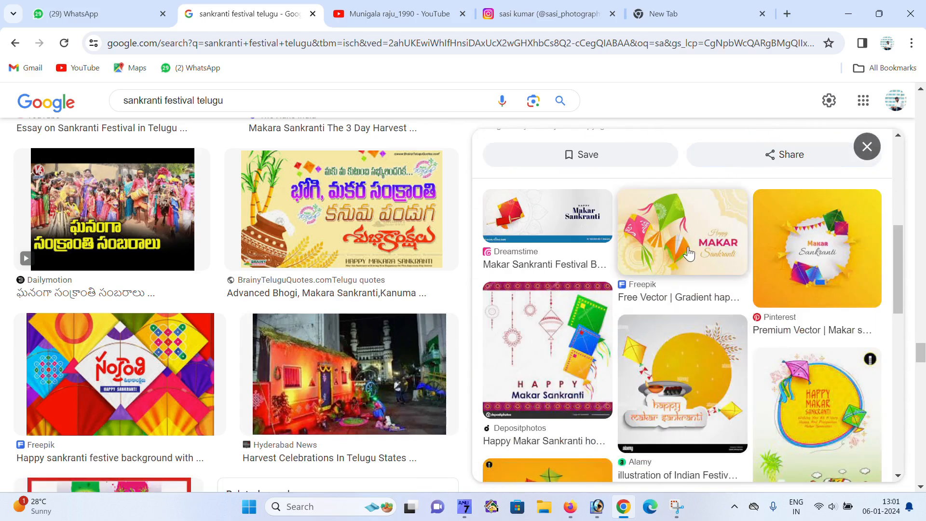
{"action": "scroll", "coordinate": [690, 251], "scroll_direction": "up", "scroll_amount": 5}
{"action": "scroll", "coordinate": [676, 310], "scroll_direction": "down", "scroll_amount": 2}
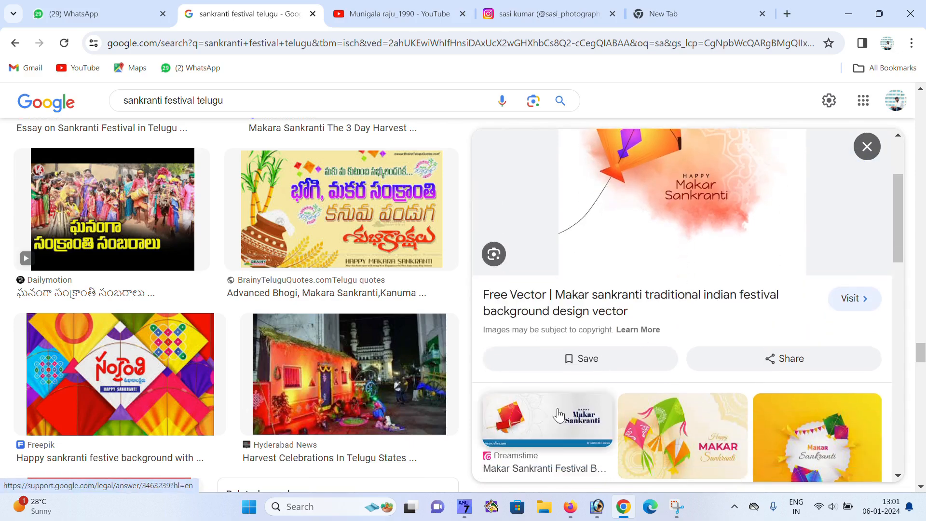
Step: Open the Dreamstime banner with a kite and string spool and look through its related kite images
{"action": "left_click", "coordinate": [588, 421]}
{"action": "scroll", "coordinate": [588, 310], "scroll_direction": "down", "scroll_amount": 3}
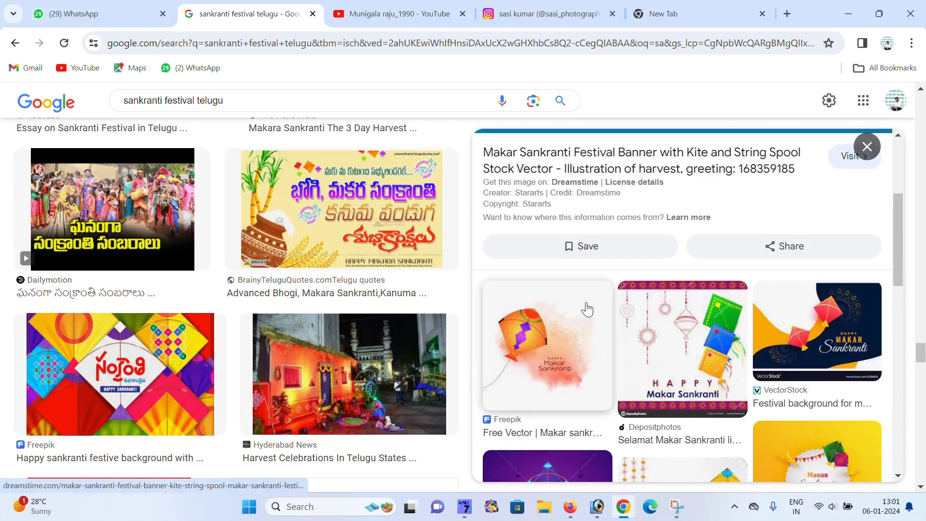
{"action": "scroll", "coordinate": [588, 310], "scroll_direction": "down", "scroll_amount": 3}
{"action": "scroll", "coordinate": [588, 309], "scroll_direction": "down", "scroll_amount": 5}
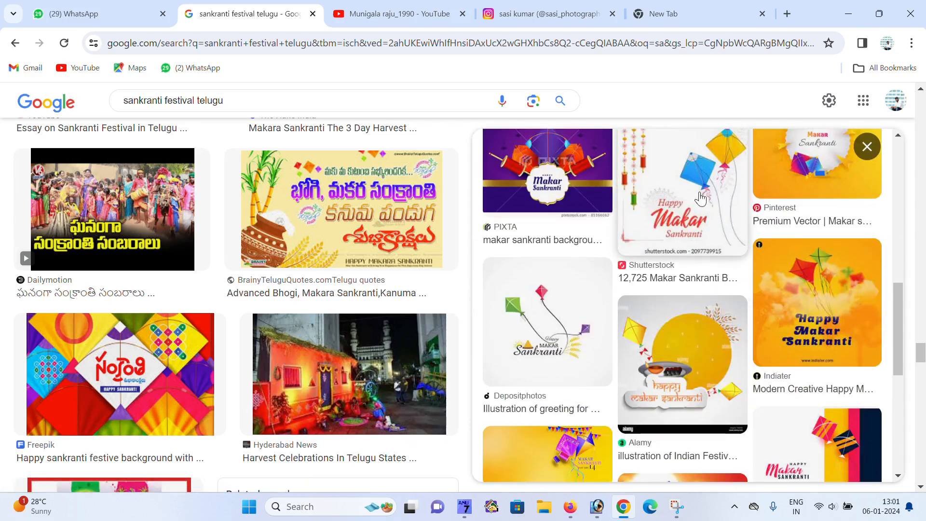
{"action": "scroll", "coordinate": [676, 314], "scroll_direction": "down", "scroll_amount": 5}
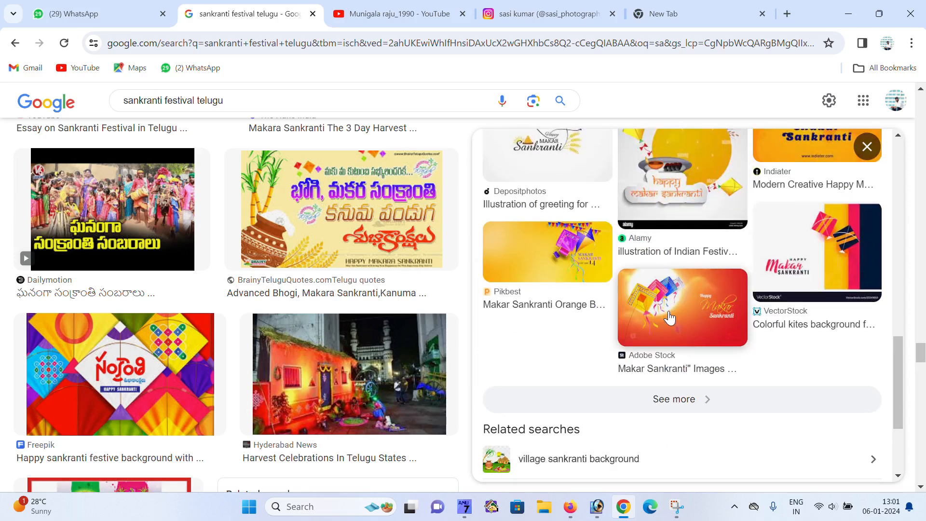
{"action": "scroll", "coordinate": [676, 316], "scroll_direction": "up", "scroll_amount": 8}
{"action": "scroll", "coordinate": [676, 316], "scroll_direction": "up", "scroll_amount": 3}
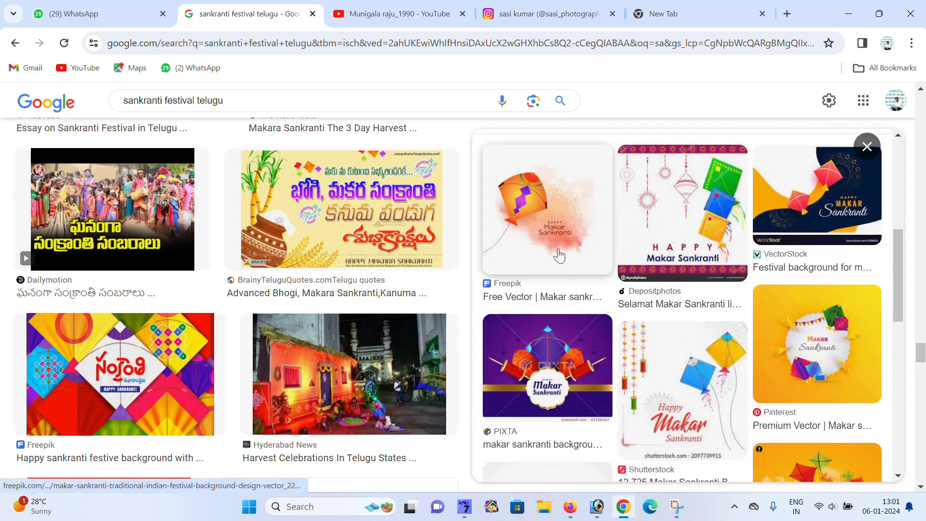
Step: Reopen the Freepik single orange kite image and look through its related images and the main results for usable kite artwork
{"action": "left_click", "coordinate": [552, 232]}
{"action": "scroll", "coordinate": [782, 327], "scroll_direction": "down", "scroll_amount": 5}
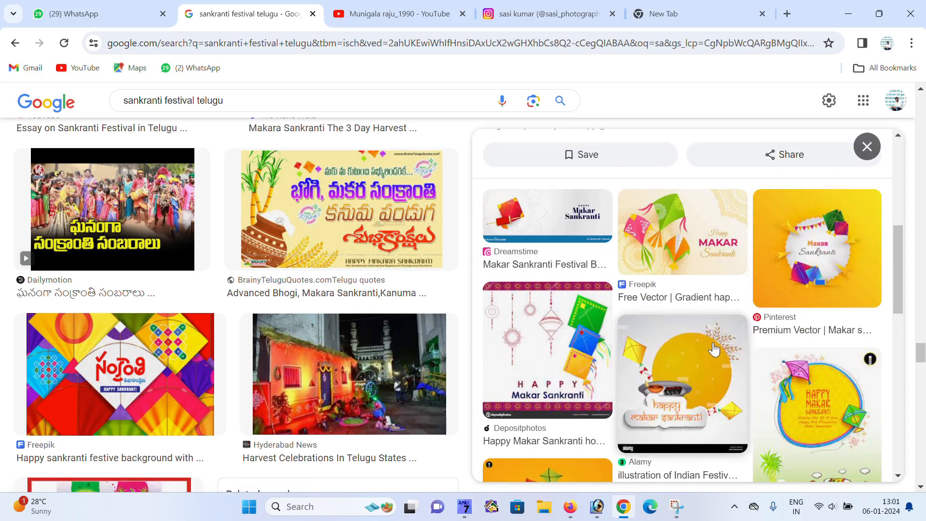
{"action": "scroll", "coordinate": [714, 348], "scroll_direction": "down", "scroll_amount": 4}
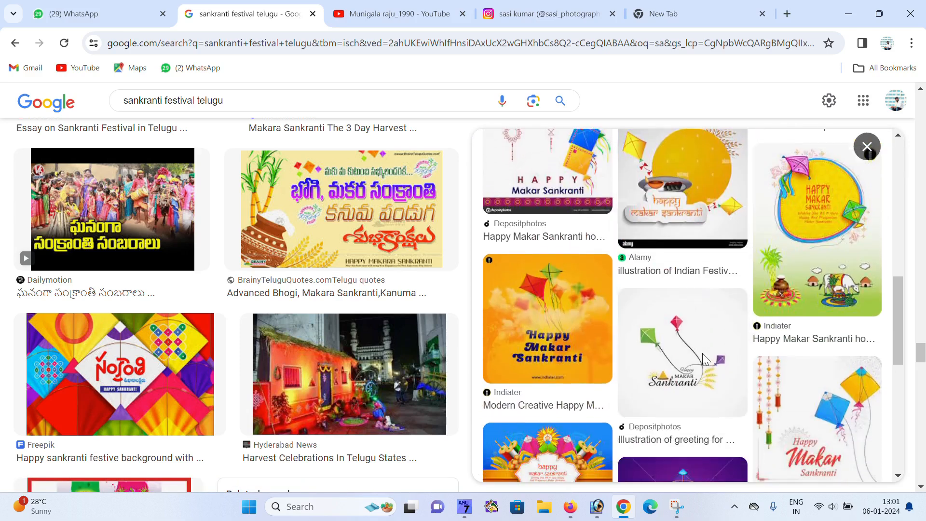
{"action": "scroll", "coordinate": [702, 358], "scroll_direction": "down", "scroll_amount": 3}
{"action": "scroll", "coordinate": [345, 369], "scroll_direction": "down", "scroll_amount": 8}
{"action": "scroll", "coordinate": [349, 371], "scroll_direction": "down", "scroll_amount": 5}
{"action": "scroll", "coordinate": [349, 370], "scroll_direction": "up", "scroll_amount": 3}
{"action": "scroll", "coordinate": [350, 370], "scroll_direction": "down", "scroll_amount": 6}
{"action": "scroll", "coordinate": [352, 370], "scroll_direction": "down", "scroll_amount": 18}
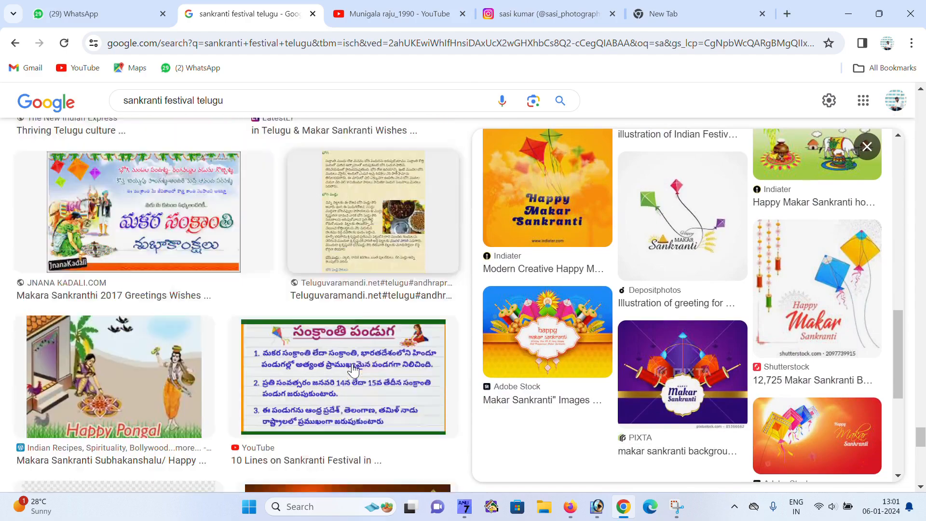
{"action": "scroll", "coordinate": [354, 369], "scroll_direction": "down", "scroll_amount": 2}
Step: Try the Freepik orange kite image in the banner by pasting it as a new layer, and delete that layer again
{"action": "left_click", "coordinate": [817, 436]}
{"action": "right_click", "coordinate": [691, 269]}
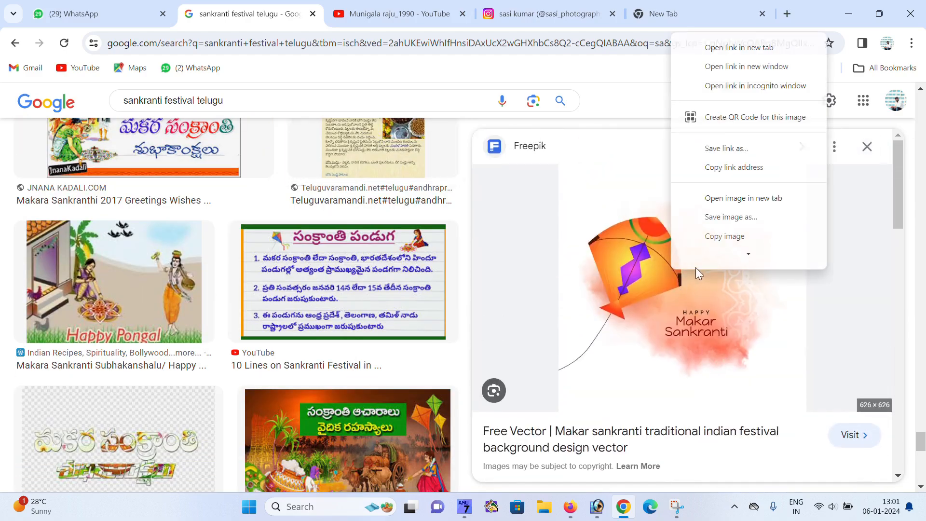
{"action": "left_click", "coordinate": [721, 219]}
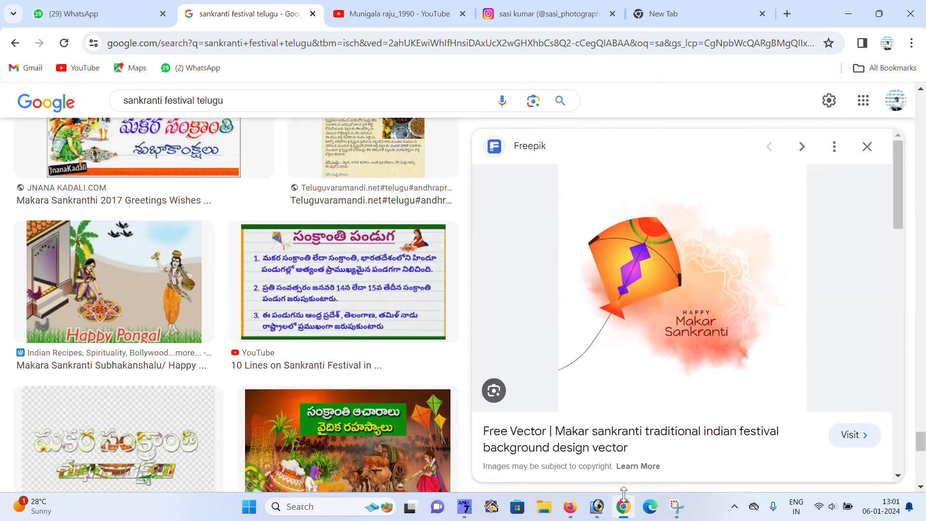
{"action": "left_click", "coordinate": [598, 507]}
{"action": "key", "text": "ctrl+v"}
{"action": "left_click_drag", "start_coordinate": [555, 311], "coordinate": [671, 332]}
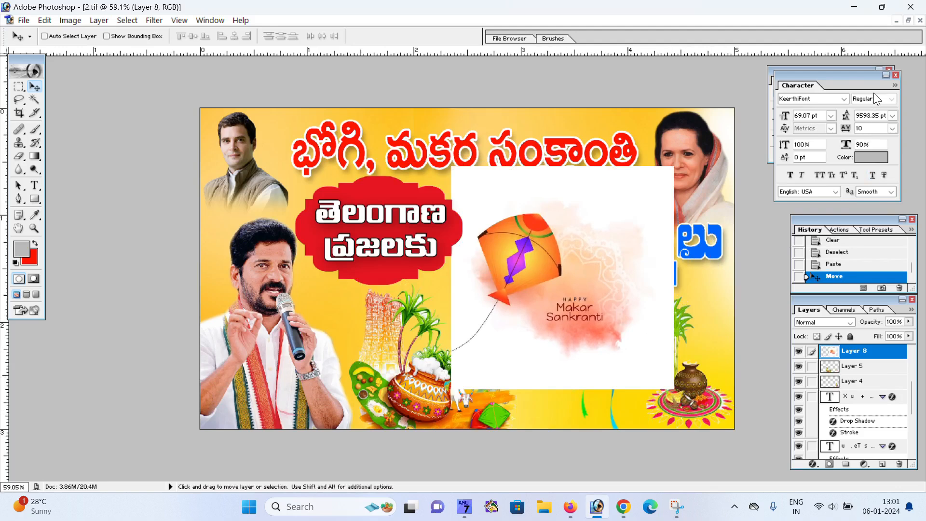
{"action": "left_click", "coordinate": [899, 465]}
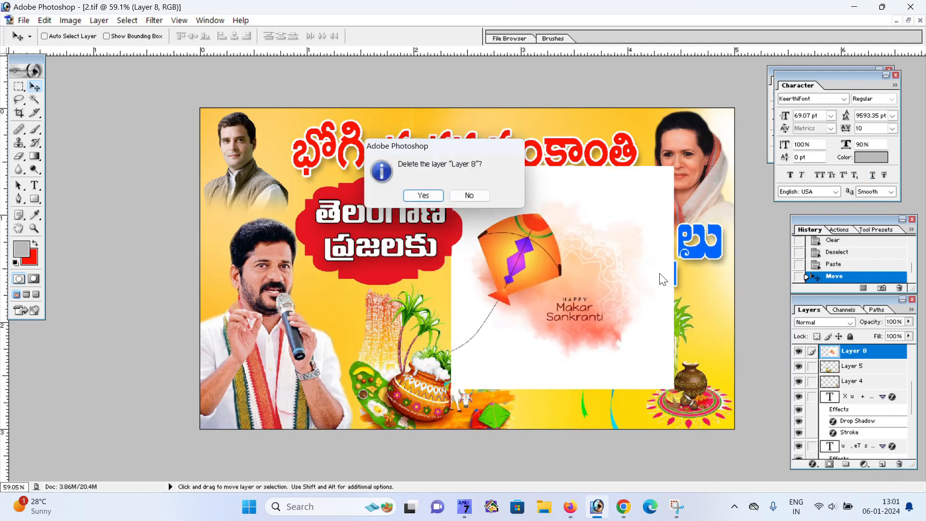
{"action": "left_click", "coordinate": [443, 197]}
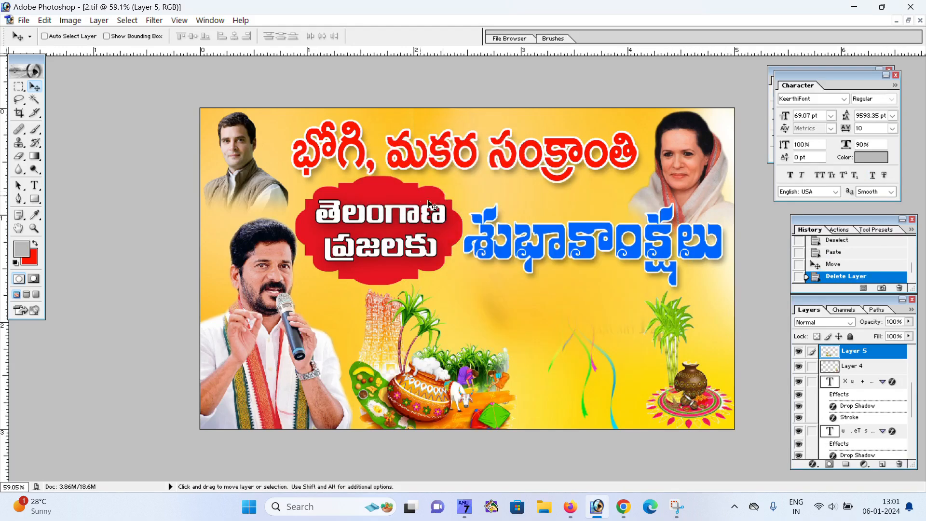
Step: Return to the browser, rerun the image search for "sankranti festival telugu" and look through the results
{"action": "left_click", "coordinate": [623, 507]}
{"action": "scroll", "coordinate": [425, 290], "scroll_direction": "up", "scroll_amount": 3}
{"action": "left_click", "coordinate": [246, 97]}
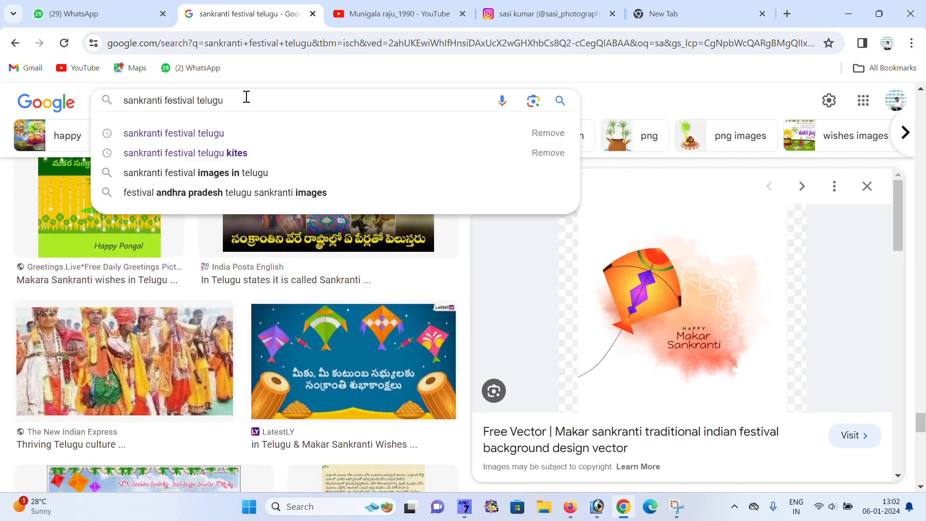
{"action": "key", "text": "Return"}
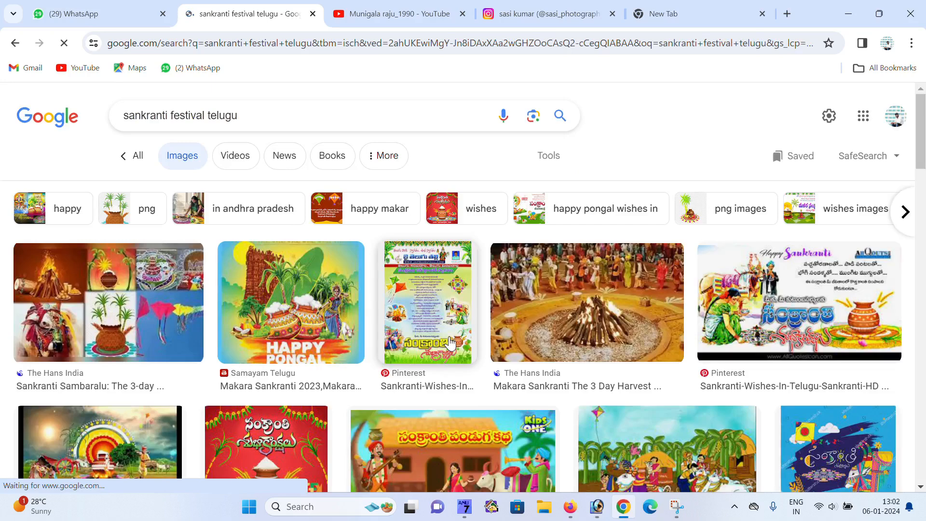
{"action": "scroll", "coordinate": [448, 341], "scroll_direction": "down", "scroll_amount": 2}
{"action": "scroll", "coordinate": [450, 344], "scroll_direction": "down", "scroll_amount": 10}
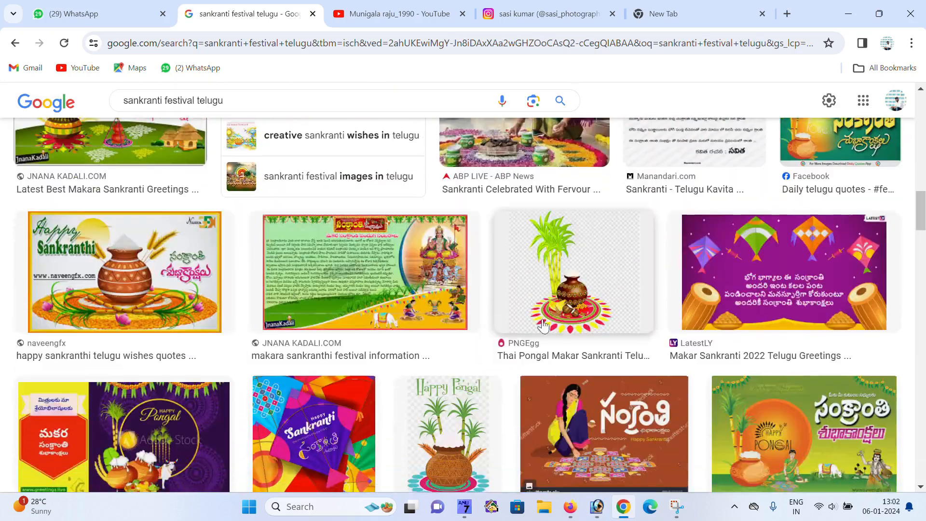
Step: Open the PNGEgg pot and sugarcane result, open its related CleanPNG village scene with huts, and copy that image
{"action": "left_click", "coordinate": [544, 326]}
{"action": "scroll", "coordinate": [656, 311], "scroll_direction": "down", "scroll_amount": 5}
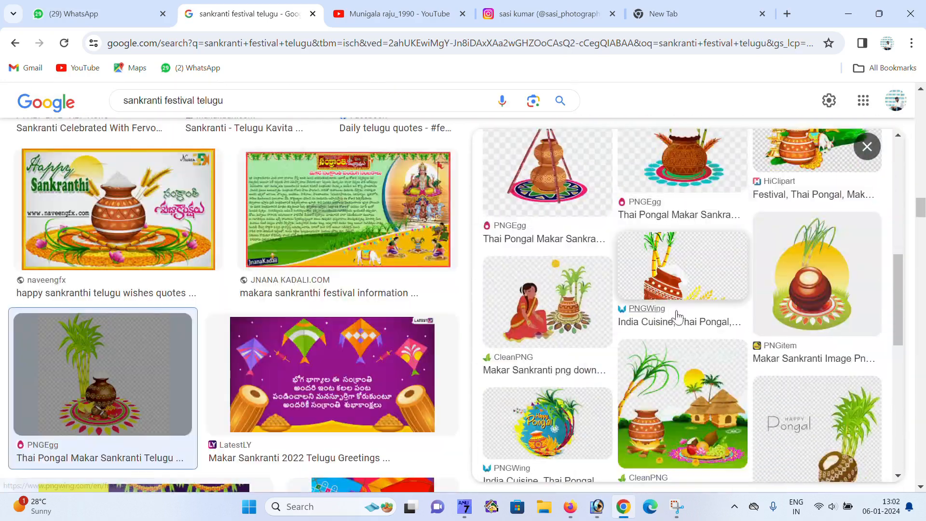
{"action": "left_click", "coordinate": [688, 428]}
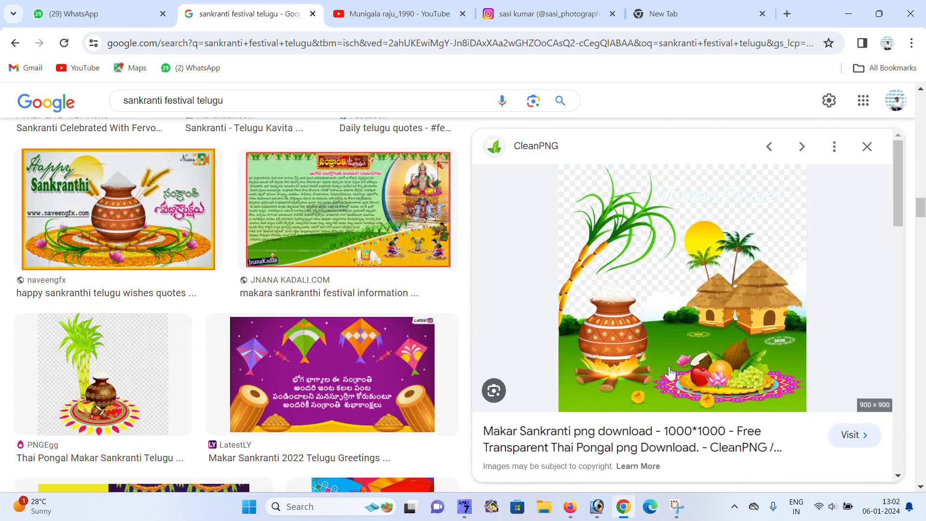
{"action": "right_click", "coordinate": [663, 258]}
{"action": "scroll", "coordinate": [721, 231], "scroll_direction": "down", "scroll_amount": 2}
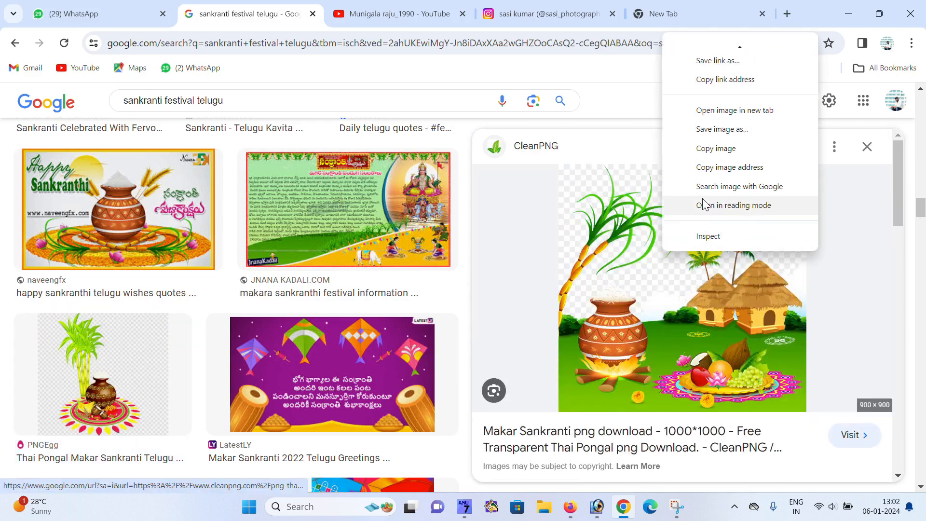
{"action": "left_click", "coordinate": [724, 154]}
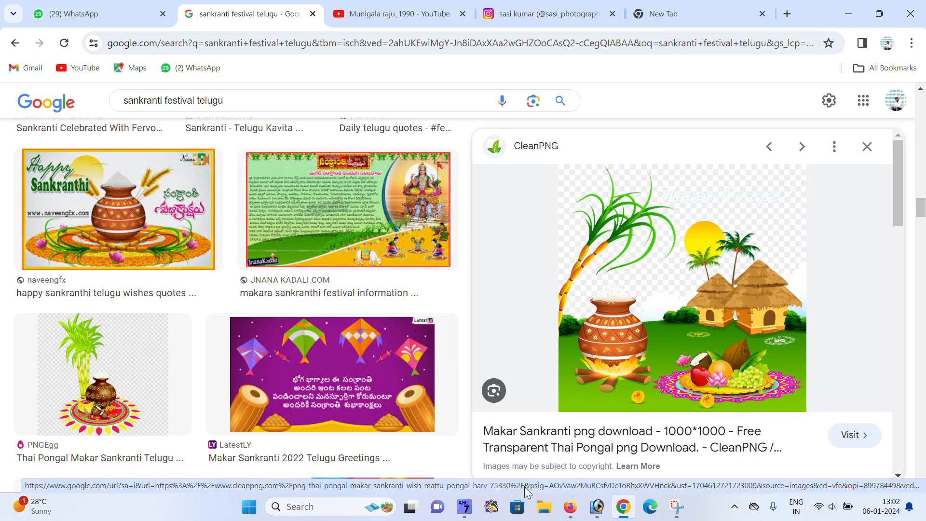
Step: Paste the village scene into the Photoshop banner and clear its checkered background with the Magic Wand
{"action": "left_click", "coordinate": [597, 506]}
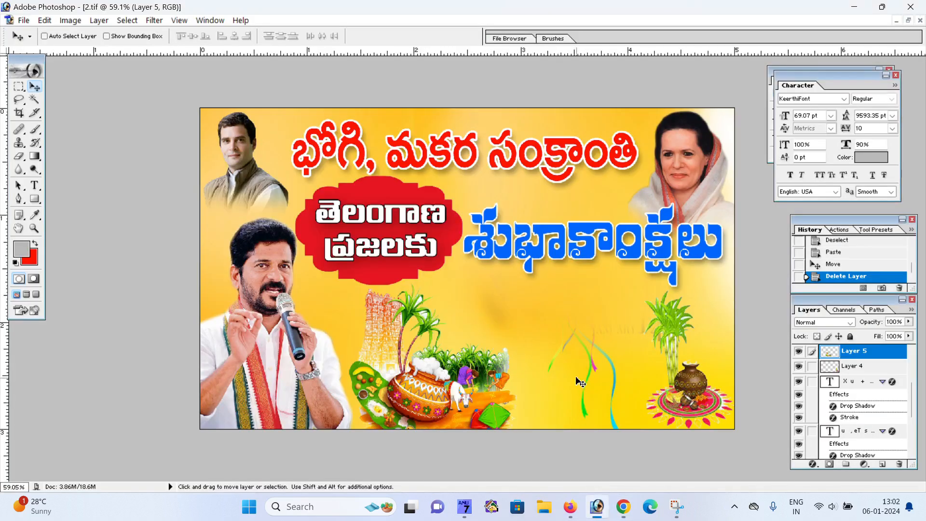
{"action": "left_click_drag", "start_coordinate": [562, 359], "coordinate": [660, 355]}
{"action": "left_click", "coordinate": [35, 100]}
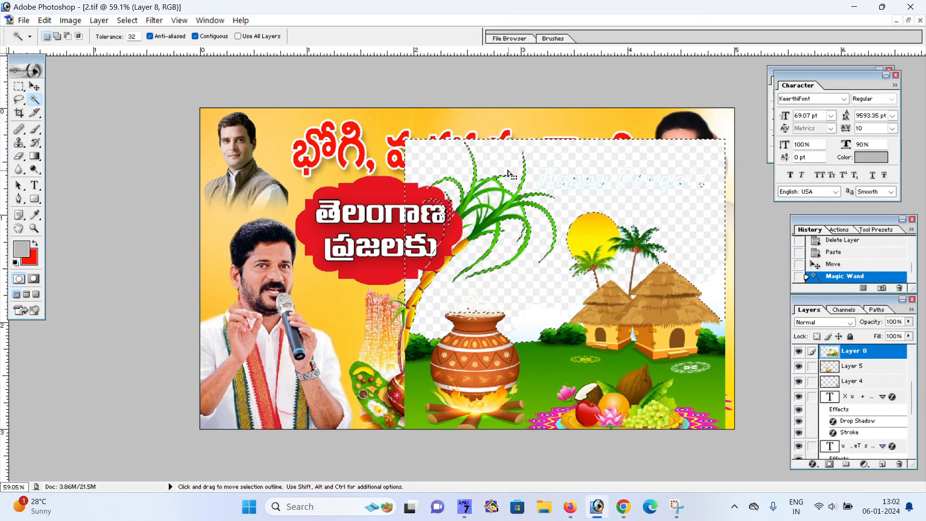
{"action": "key", "text": "Delete"}
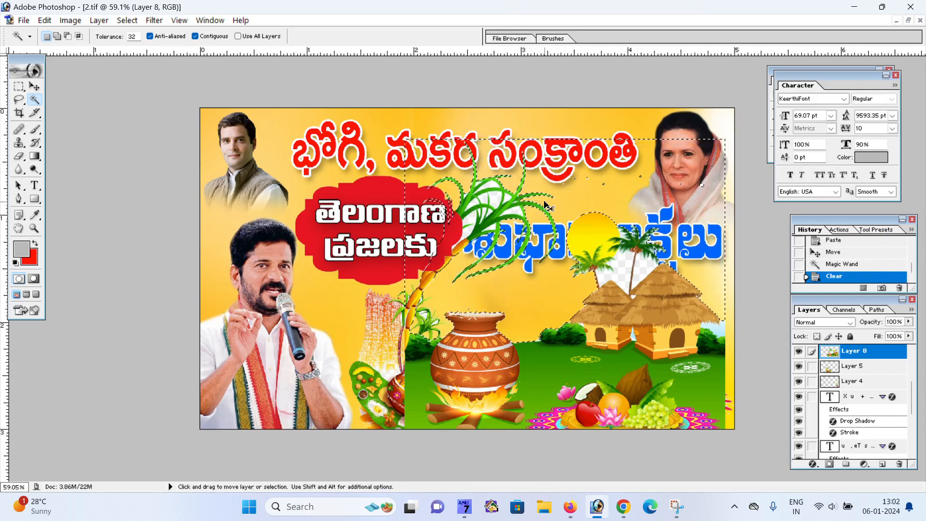
Step: Select and clear the leftover background patches enclosed by the sugarcane leaves of the village scene
{"action": "left_click", "coordinate": [496, 199]}
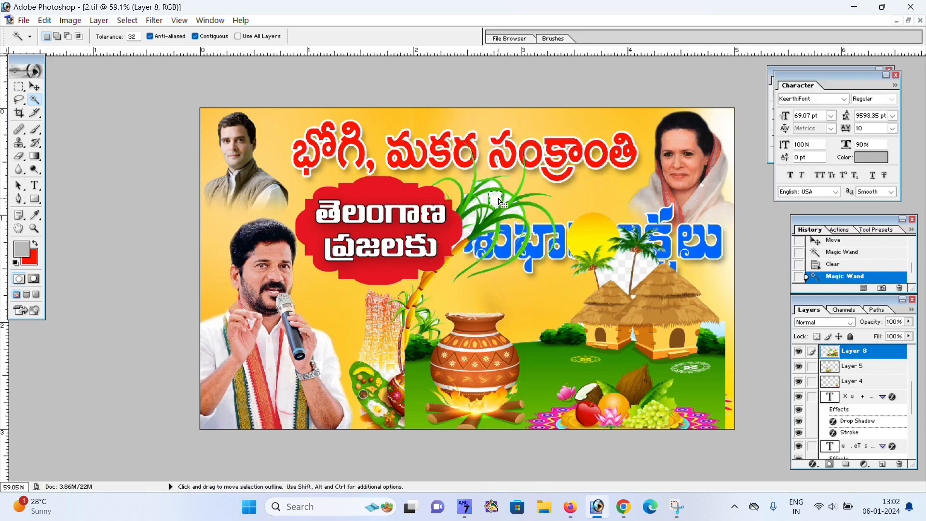
{"action": "left_click", "coordinate": [515, 195]}
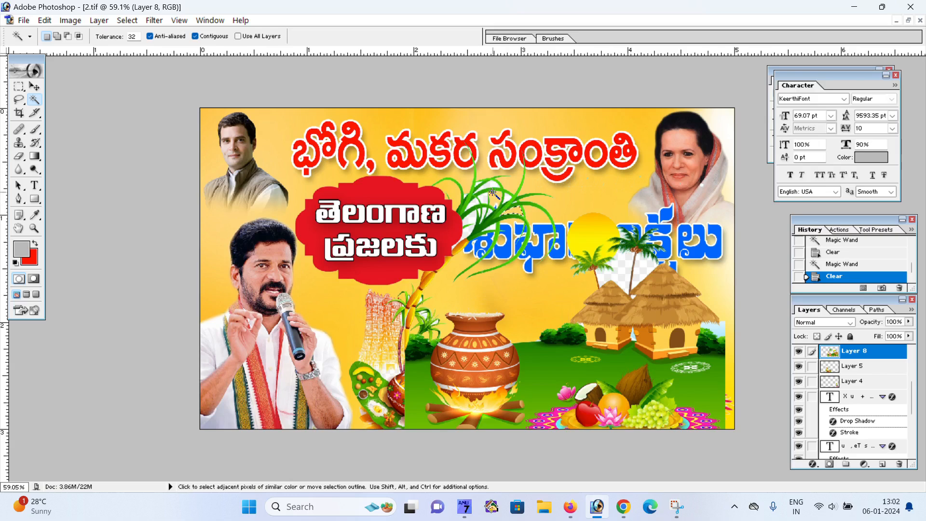
{"action": "key", "text": "Delete"}
{"action": "left_click", "coordinate": [482, 211]}
{"action": "left_click", "coordinate": [499, 218]}
{"action": "key", "text": "Delete"}
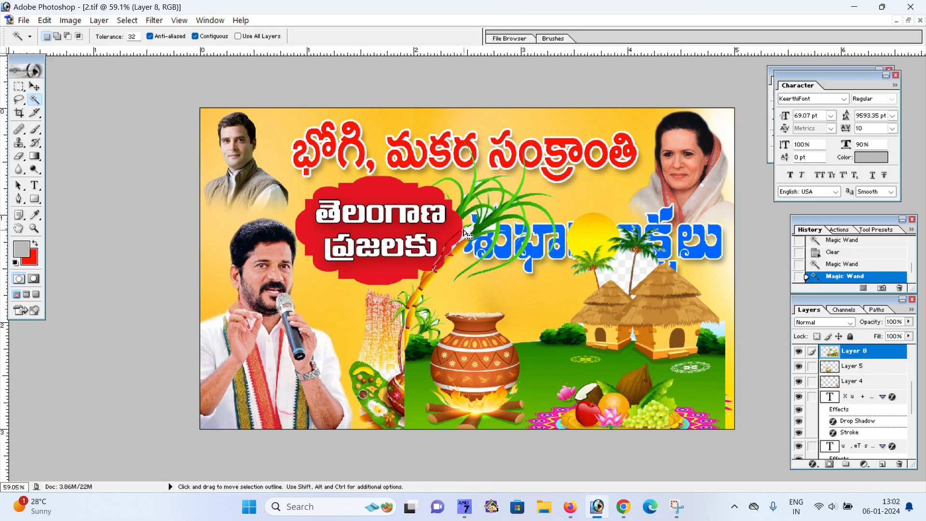
Step: Clear the leftover background patches around the palm trees above the huts and remove the selection
{"action": "left_click", "coordinate": [619, 277]}
{"action": "key", "text": "Delete"}
{"action": "left_click", "coordinate": [643, 275]}
{"action": "key", "text": "Delete"}
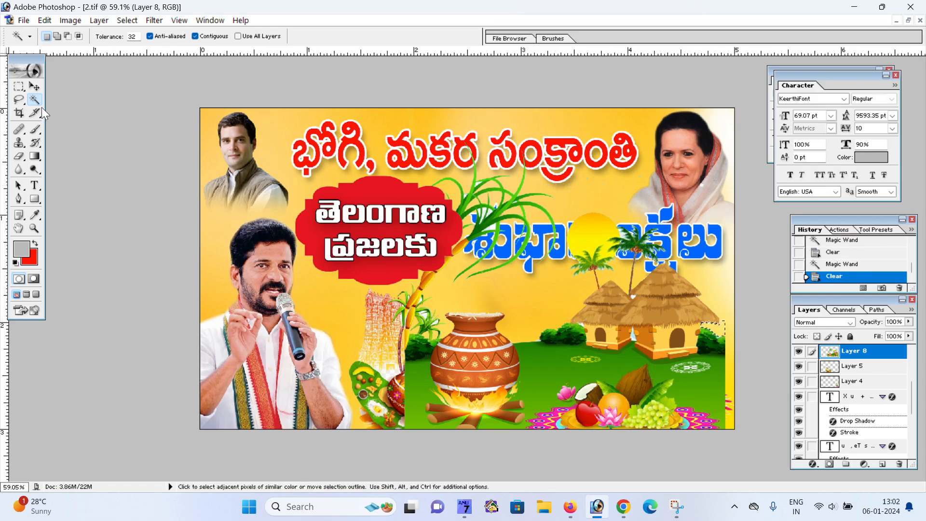
{"action": "left_click", "coordinate": [35, 87]}
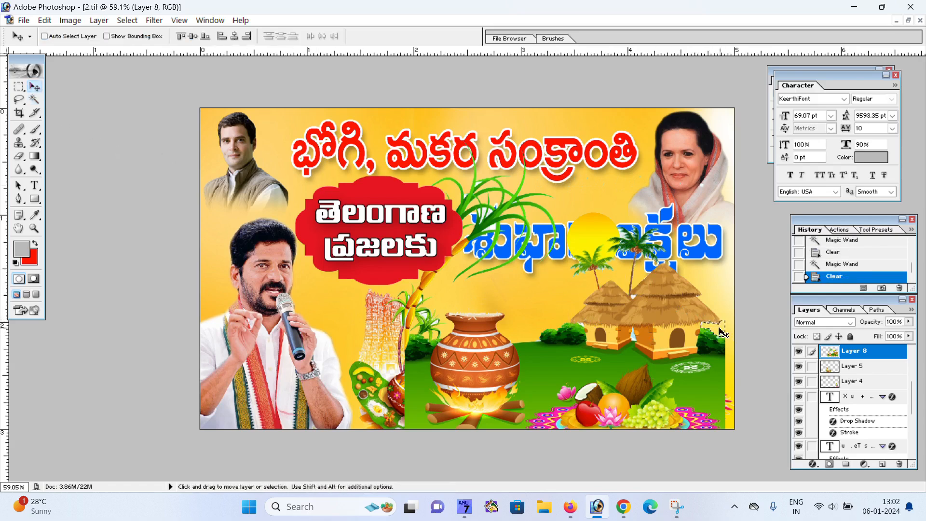
{"action": "key", "text": "ctrl+d"}
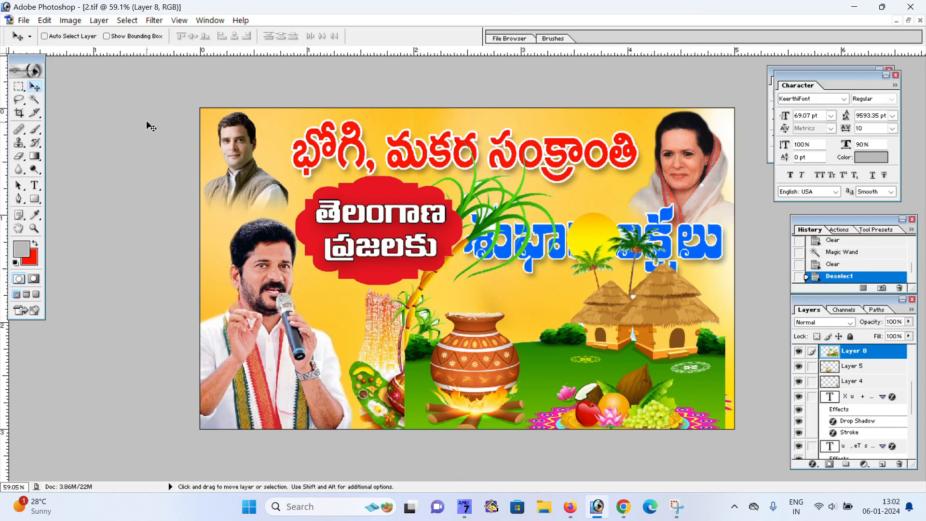
Step: Scale the village scene down to about 48.6% and shift it slightly down and right below the blue greeting
{"action": "key", "text": "ctrl+t"}
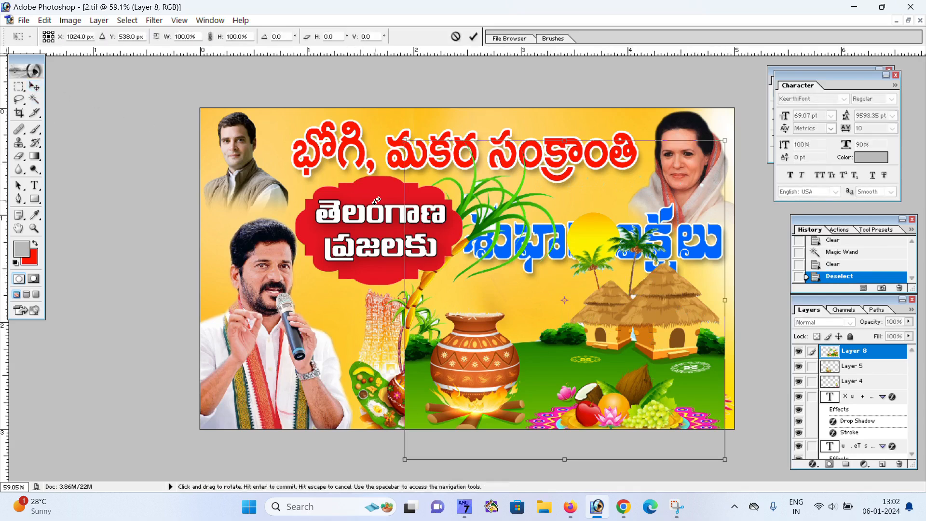
{"action": "left_click_drag", "start_coordinate": [726, 142], "coordinate": [647, 227]}
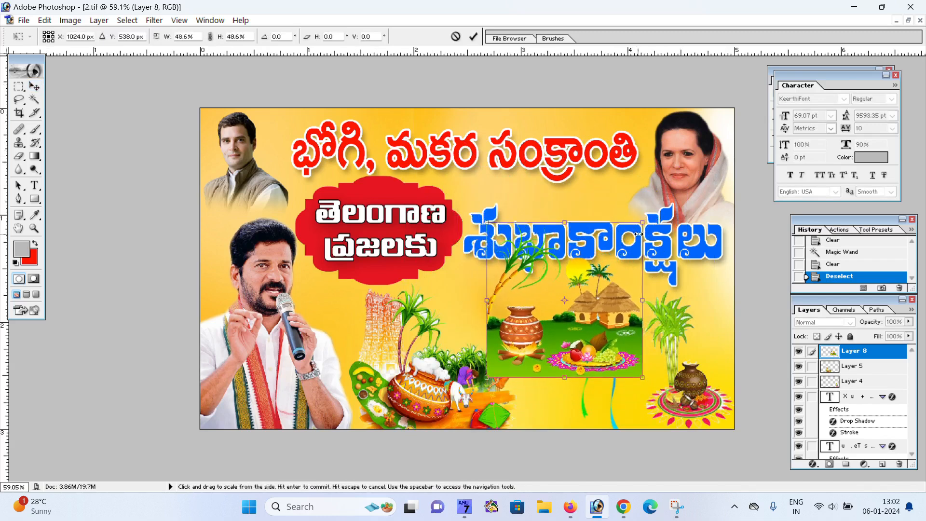
{"action": "key", "text": "Return"}
{"action": "left_click_drag", "start_coordinate": [542, 329], "coordinate": [555, 345]}
Step: Shift the temple and pot artwork slightly left and lower the village scene to the banner's bottom edge
{"action": "right_click", "coordinate": [448, 373]}
{"action": "left_click", "coordinate": [475, 380]}
{"action": "left_click_drag", "start_coordinate": [473, 379], "coordinate": [451, 378]}
{"action": "right_click", "coordinate": [524, 344]}
{"action": "left_click", "coordinate": [559, 365]}
{"action": "left_click_drag", "start_coordinate": [558, 345], "coordinate": [544, 406]}
Step: Enlarge the village scene to about 123% width and 112% height and shift it slightly right
{"action": "right_click", "coordinate": [507, 376]}
{"action": "left_click", "coordinate": [519, 365]}
{"action": "key", "text": "ctrl+t"}
{"action": "left_click_drag", "start_coordinate": [502, 273], "coordinate": [462, 254]}
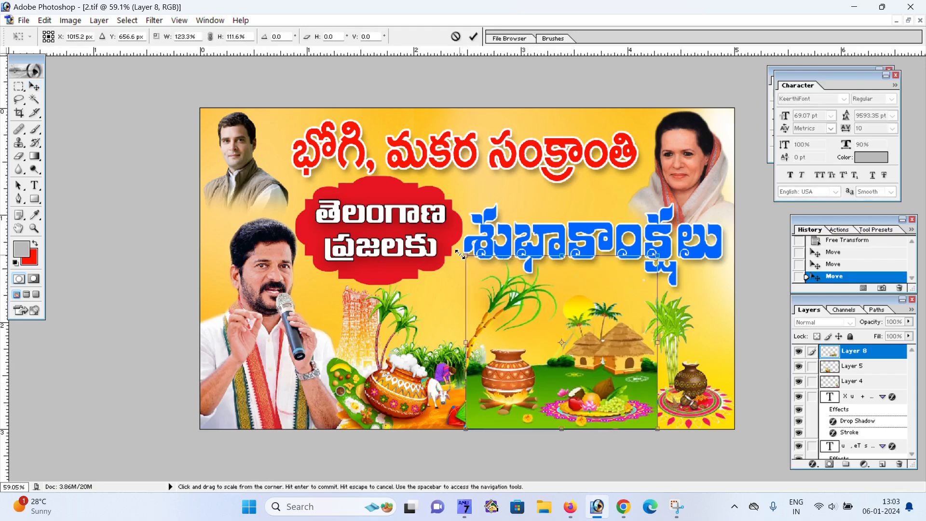
{"action": "key", "text": "Return"}
{"action": "right_click", "coordinate": [487, 389]}
{"action": "left_click", "coordinate": [540, 396]}
{"action": "left_click_drag", "start_coordinate": [519, 394], "coordinate": [523, 399]}
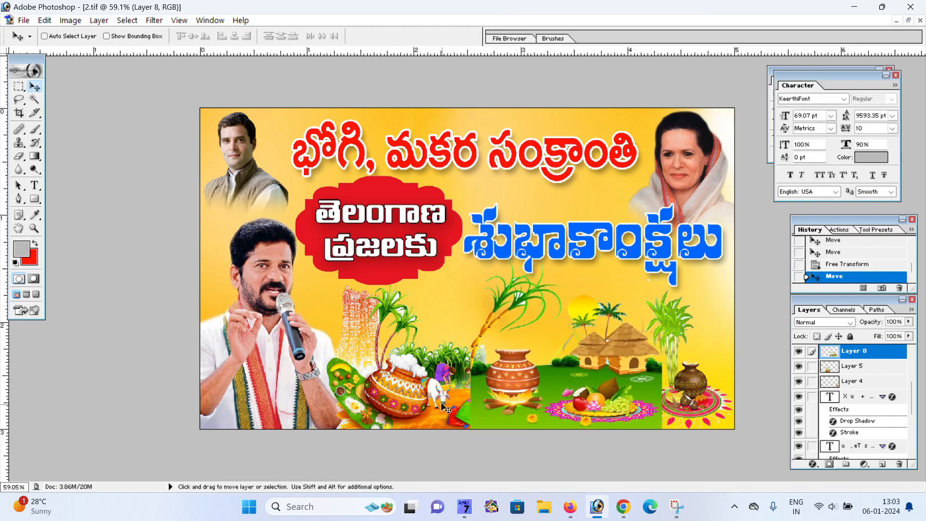
Step: Soften the village scene's left edge with a size 90 Eraser so it blends into the neighbouring pot artwork
{"action": "left_click", "coordinate": [19, 155]}
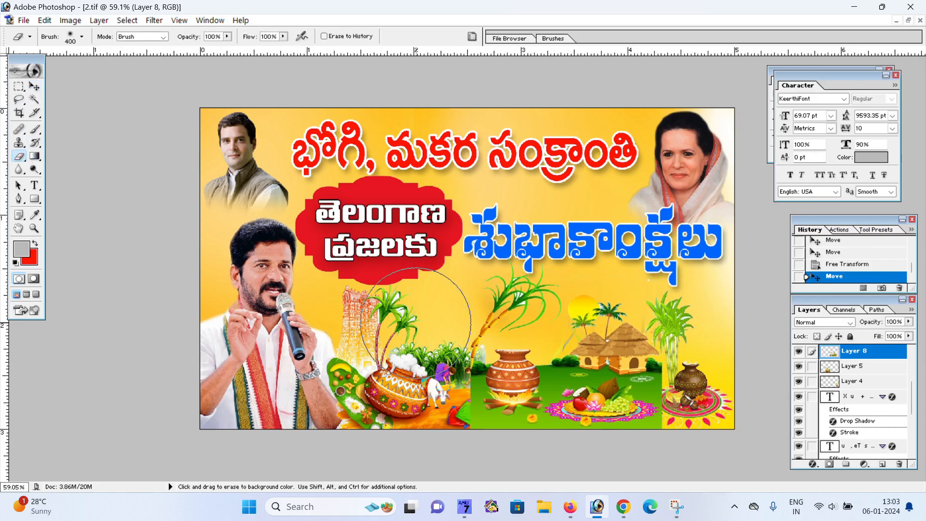
{"action": "key", "text": "bracketleft"}
{"action": "key", "text": "bracketleft"}
{"action": "key", "text": "bracketleft"}
{"action": "key", "text": "bracketleft"}
{"action": "key", "text": "bracketleft"}
{"action": "key", "text": "bracketleft"}
{"action": "key", "text": "bracketleft"}
{"action": "left_click_drag", "start_coordinate": [466, 381], "coordinate": [468, 425]}
{"action": "left_click_drag", "start_coordinate": [467, 380], "coordinate": [471, 393]}
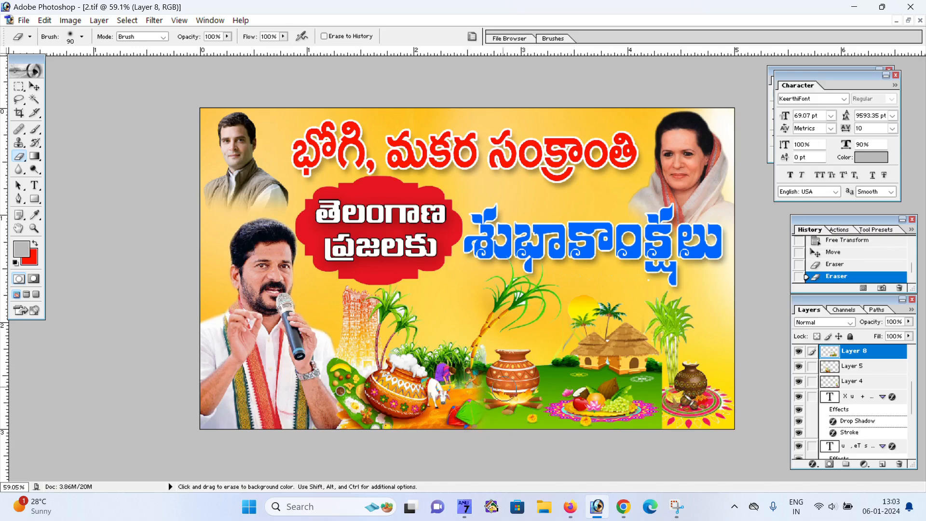
Step: Fine-tune the village scene's vertical position along the banner's bottom edge with small nudges
{"action": "left_click", "coordinate": [34, 85]}
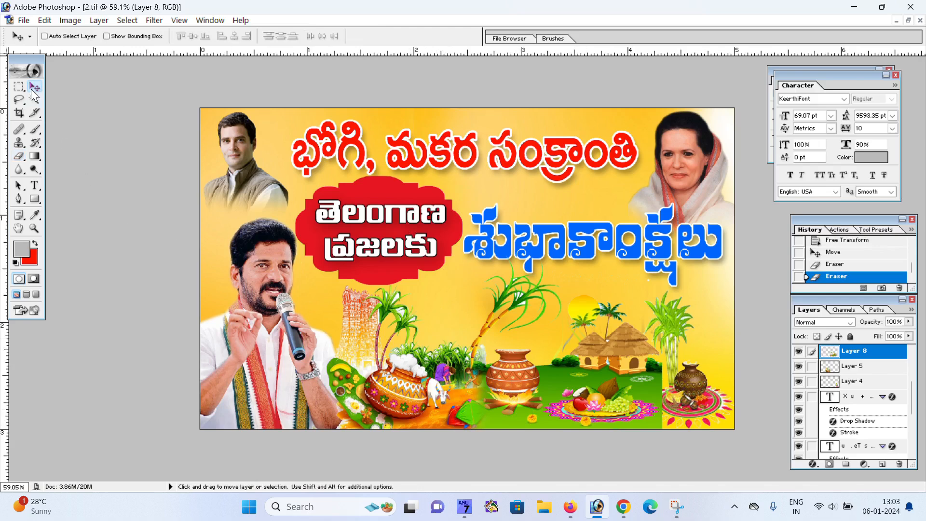
{"action": "right_click", "coordinate": [568, 385]}
{"action": "left_click", "coordinate": [605, 394]}
{"action": "key", "text": "Up"}
{"action": "key", "text": "Up"}
{"action": "key", "text": "Up"}
{"action": "key", "text": "Up"}
{"action": "key", "text": "Up"}
{"action": "key", "text": "Down"}
{"action": "key", "text": "Down"}
{"action": "key", "text": "Down"}
{"action": "key", "text": "Down"}
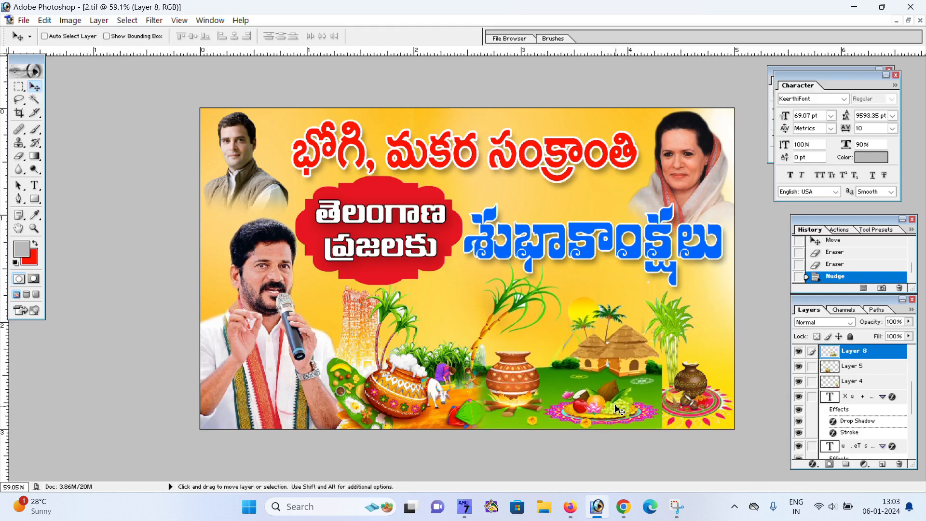
{"action": "key", "text": "Up"}
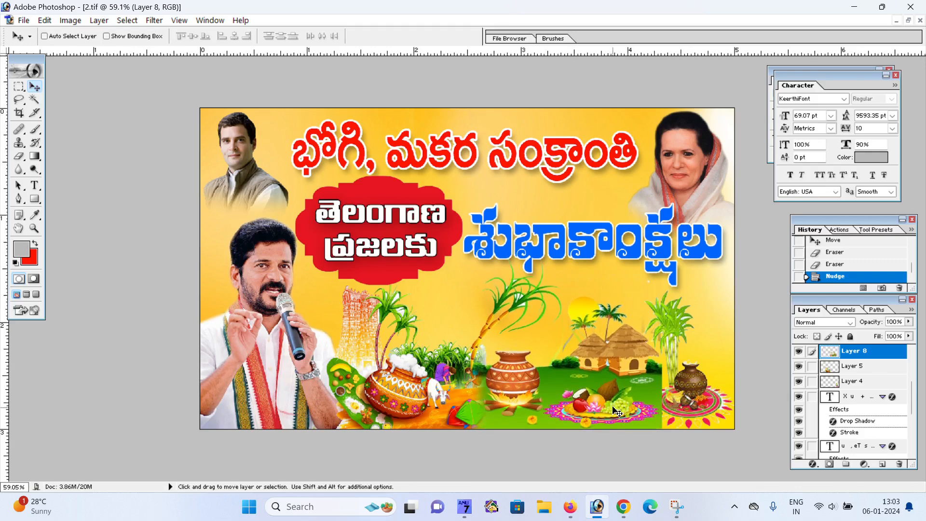
Step: Move the small pot and rangoli artwork slightly right and down into the banner's lower right corner
{"action": "right_click", "coordinate": [691, 385]}
{"action": "left_click", "coordinate": [716, 392]}
{"action": "left_click_drag", "start_coordinate": [705, 388], "coordinate": [714, 396]}
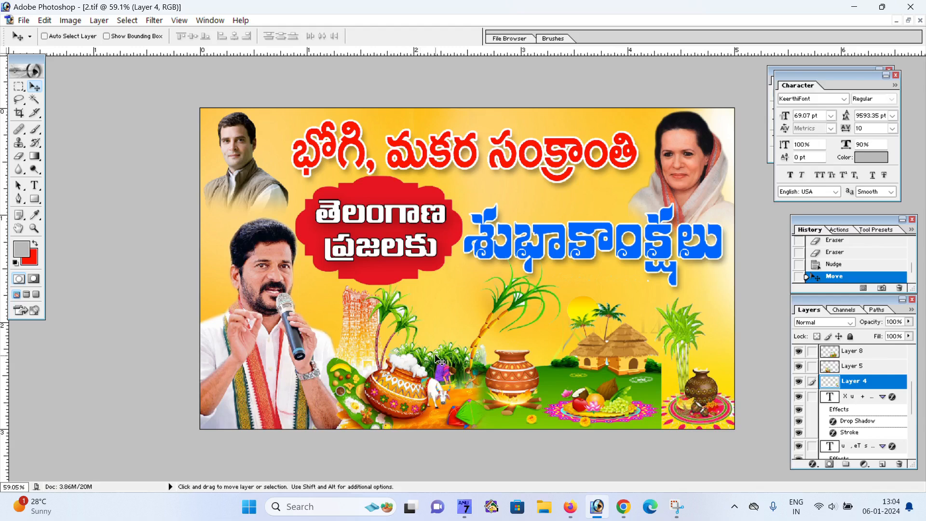
Step: Select the red Bhogi and Makar Sankranti heading text and nudge it slightly upward
{"action": "right_click", "coordinate": [408, 164]}
{"action": "left_click", "coordinate": [440, 179]}
{"action": "right_click", "coordinate": [451, 174]}
{"action": "left_click", "coordinate": [460, 177]}
{"action": "key", "text": "Up"}
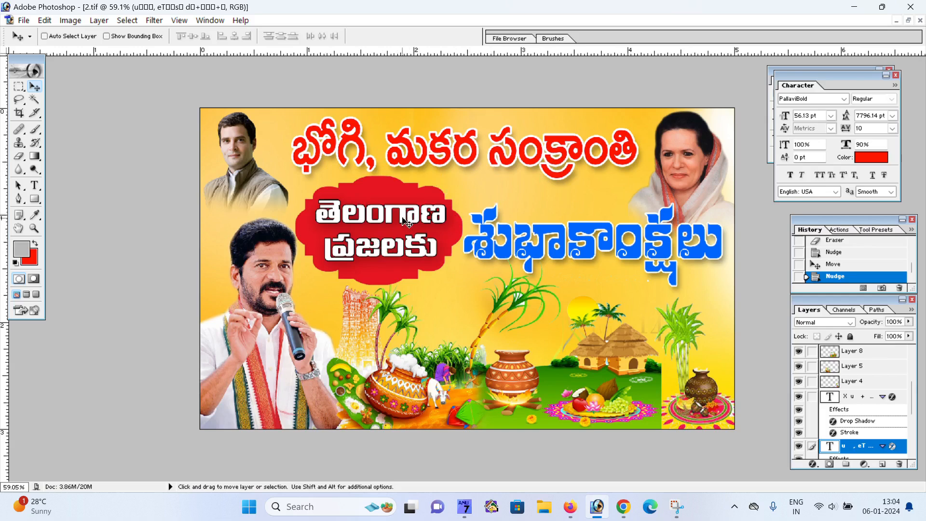
Step: Move the red festival heading down behind the blue greeting text, and move the white two-line text from the badge to the banner's top
{"action": "left_click_drag", "start_coordinate": [396, 177], "coordinate": [491, 264]}
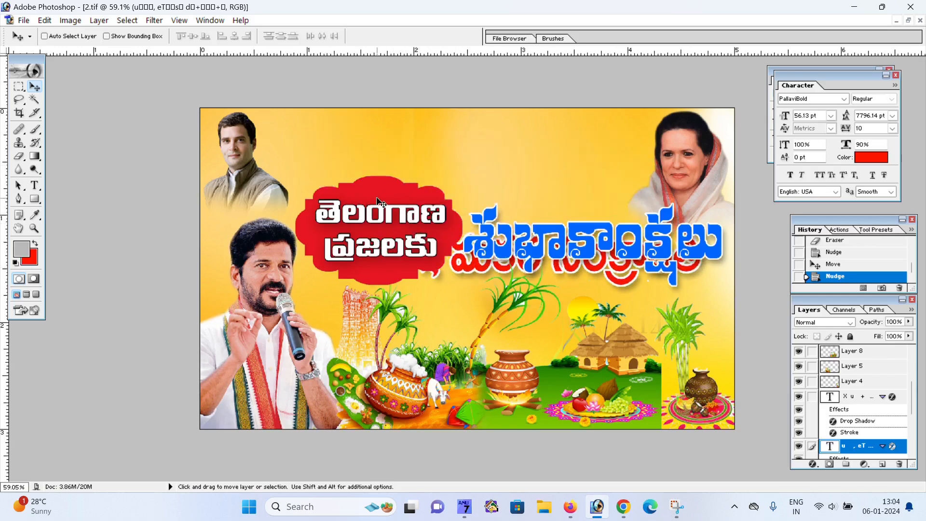
{"action": "right_click", "coordinate": [383, 225]}
{"action": "left_click", "coordinate": [386, 232]}
{"action": "left_click_drag", "start_coordinate": [389, 223], "coordinate": [363, 144]}
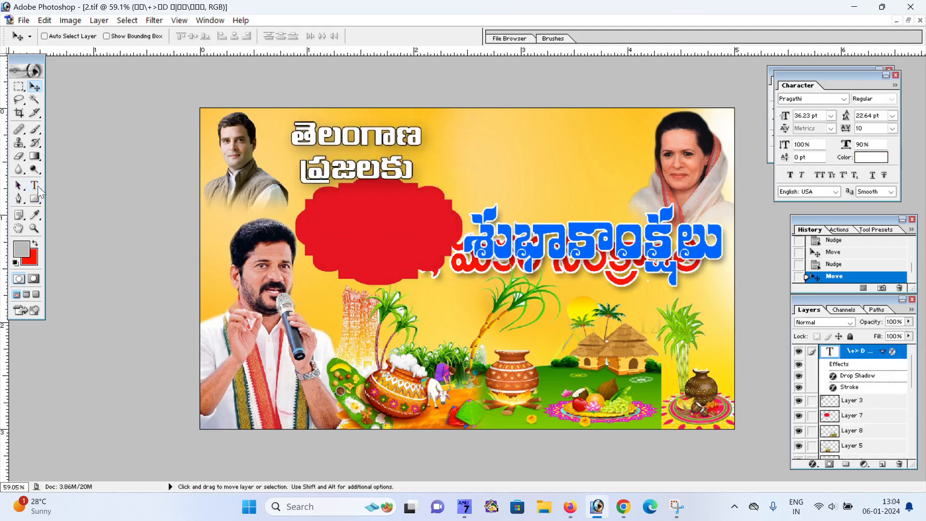
Step: Join the white text into the single line "తెలంగాణ ప్రజలకు" and position it just beside the banner's upper left portrait
{"action": "left_click", "coordinate": [36, 186]}
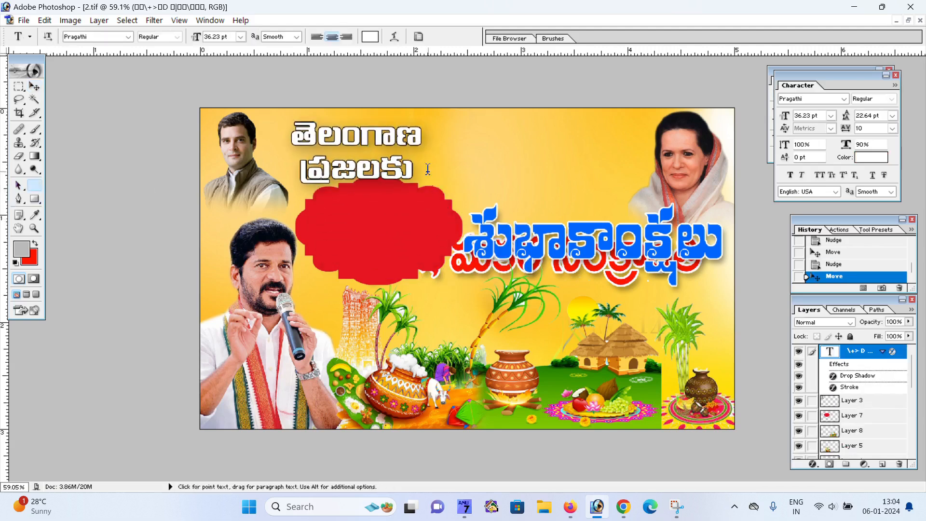
{"action": "left_click", "coordinate": [421, 192]}
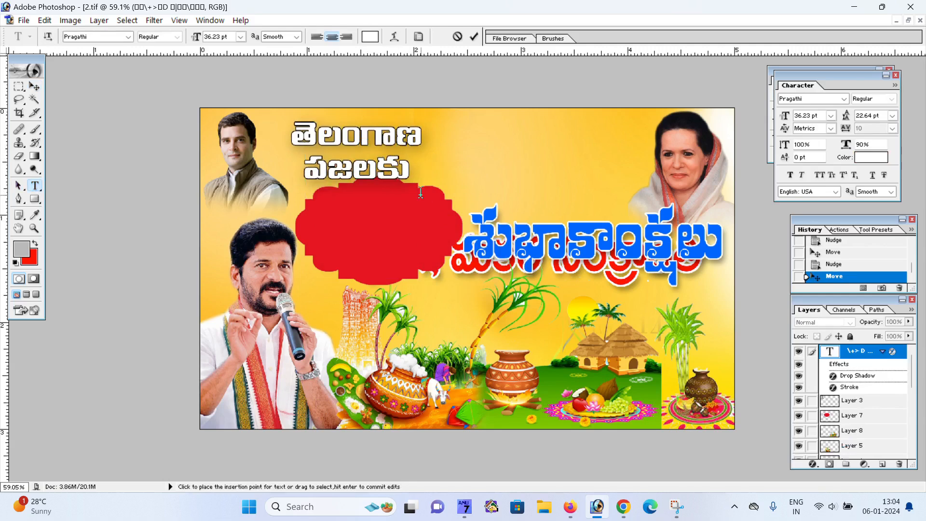
{"action": "type", "text": "్ర"}
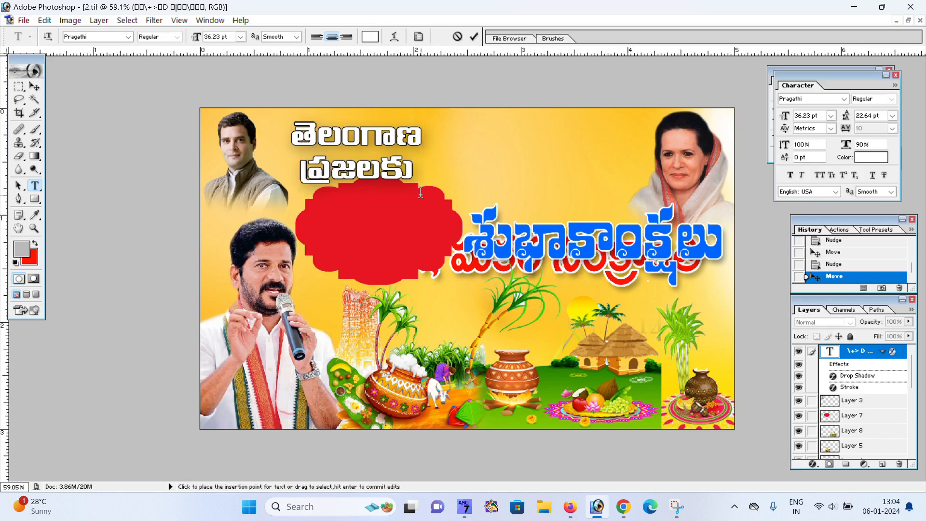
{"action": "key", "text": "BackSpace"}
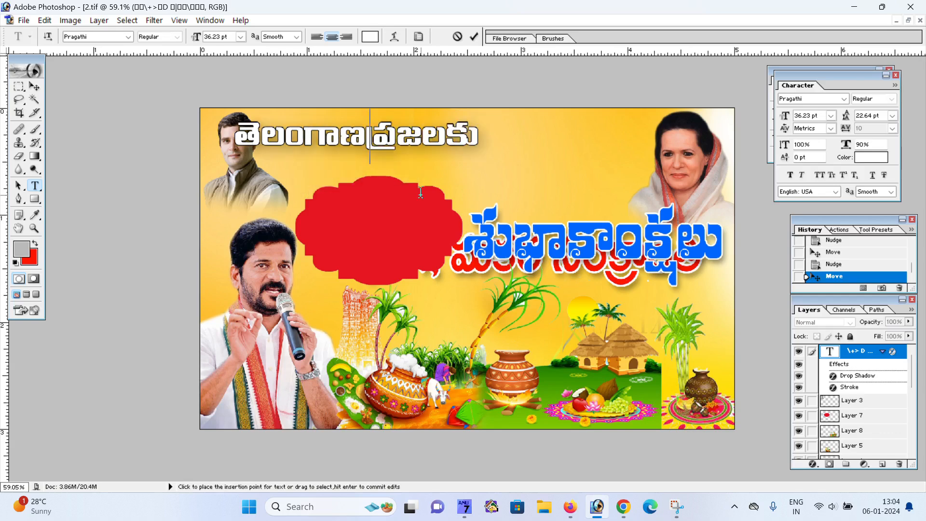
{"action": "left_click", "coordinate": [35, 86]}
{"action": "left_click_drag", "start_coordinate": [349, 136], "coordinate": [416, 136]}
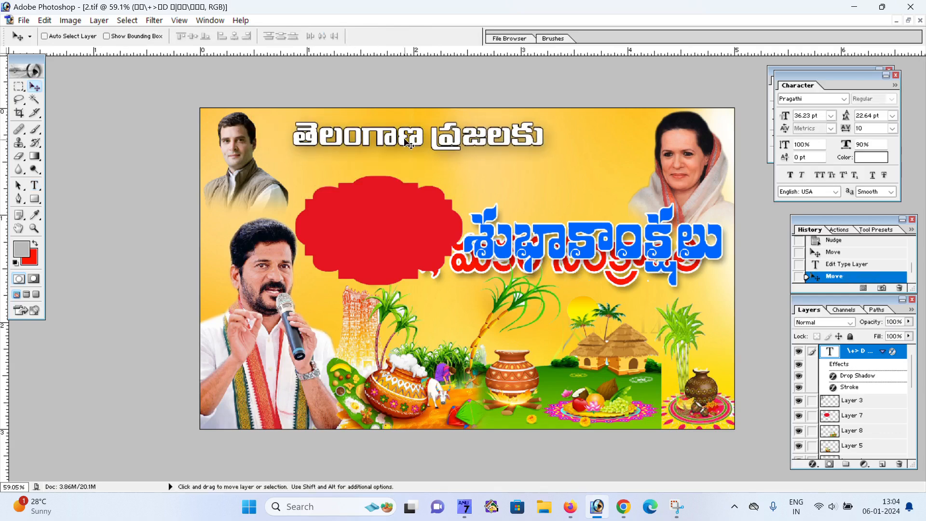
Step: Enlarge the white text line to about 137% width and 201% height, filling the space between the two upper portraits
{"action": "key", "text": "ctrl+t"}
{"action": "left_click_drag", "start_coordinate": [544, 150], "coordinate": [643, 170]}
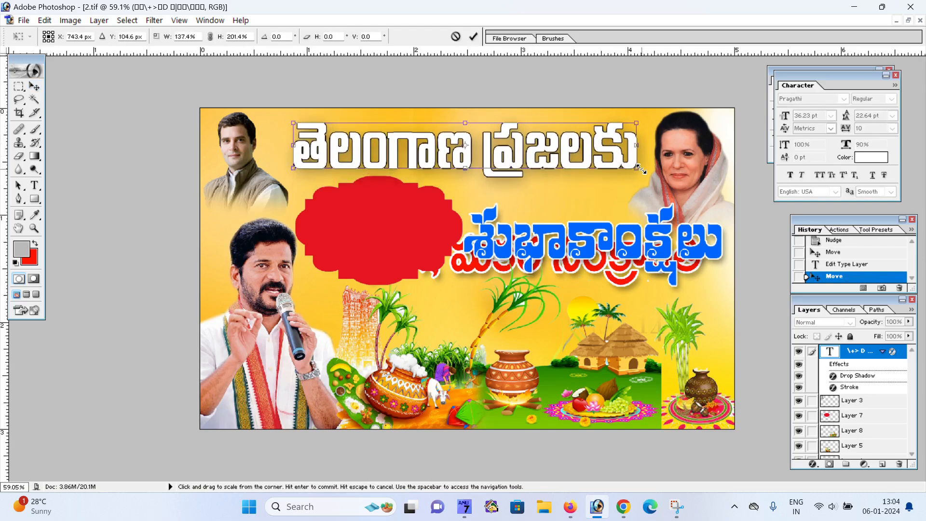
{"action": "key", "text": "Return"}
{"action": "left_click_drag", "start_coordinate": [563, 179], "coordinate": [562, 176]}
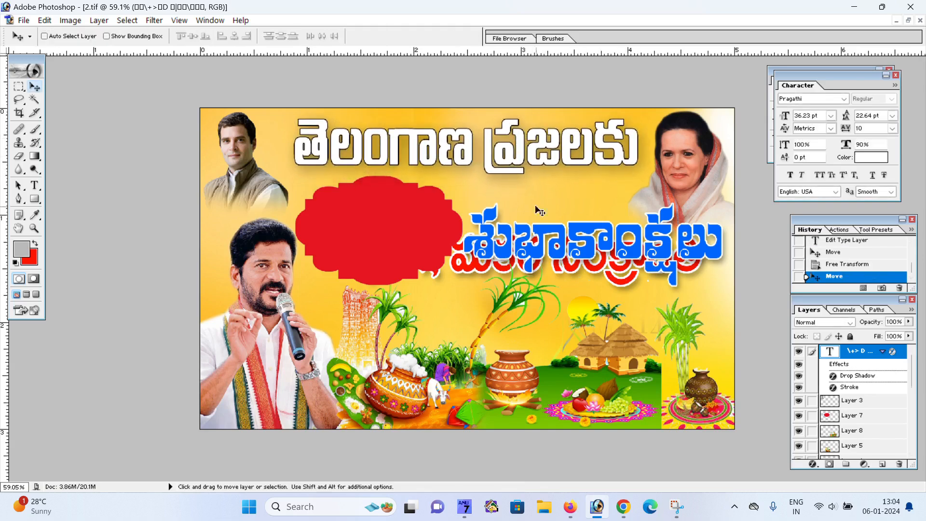
Step: Move the red festival heading up over the badge and bring its layer to the front
{"action": "right_click", "coordinate": [567, 266]}
{"action": "left_click", "coordinate": [583, 273]}
{"action": "left_click_drag", "start_coordinate": [583, 273], "coordinate": [456, 211]}
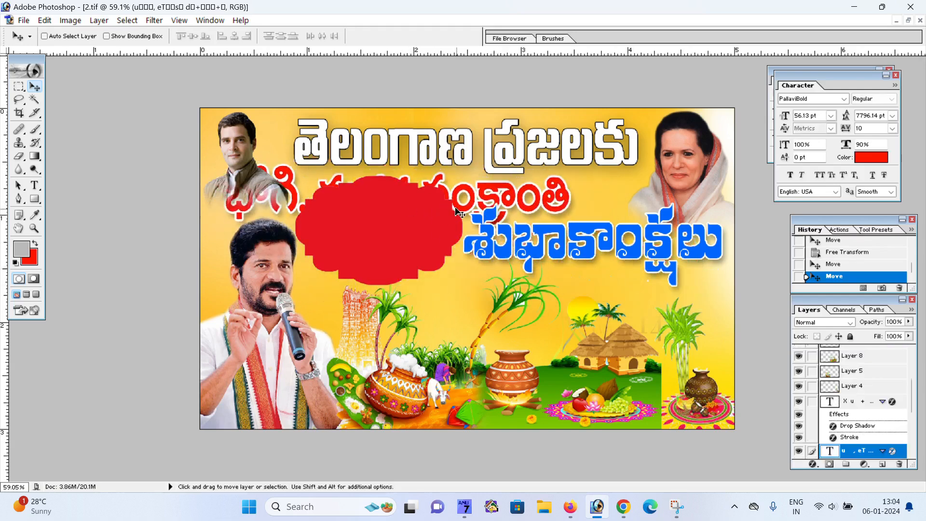
{"action": "key", "text": "ctrl+shift+bracketright"}
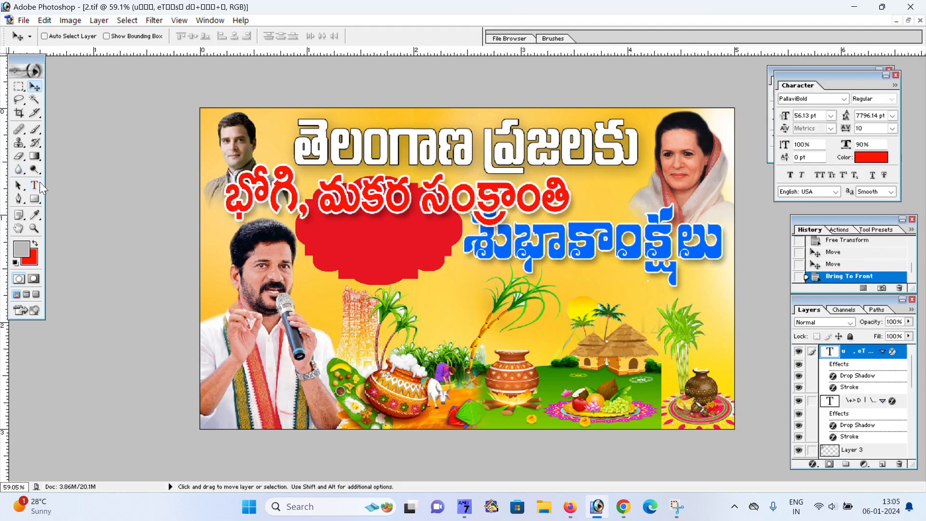
Step: Break the red heading into two lines before "సంక్రాంతి" and set its leading to 30 pt
{"action": "left_click", "coordinate": [40, 184]}
{"action": "left_click", "coordinate": [420, 195]}
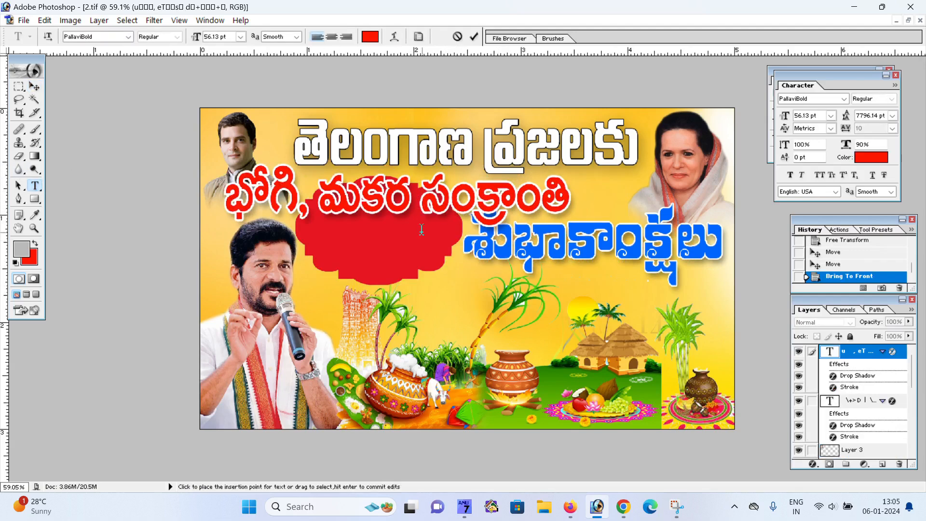
{"action": "key", "text": "Return"}
{"action": "key", "text": "ctrl+a"}
{"action": "left_click", "coordinate": [893, 116]}
{"action": "left_click", "coordinate": [881, 268]}
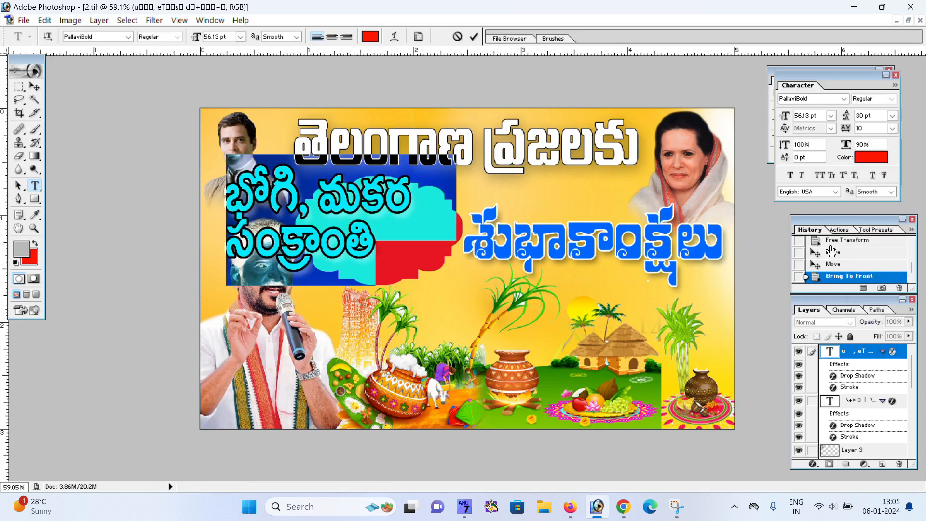
Step: Scale the two-line red heading down and position it inside the red badge
{"action": "left_click", "coordinate": [34, 87]}
{"action": "left_click_drag", "start_coordinate": [339, 224], "coordinate": [405, 231]}
{"action": "key", "text": "ctrl+t"}
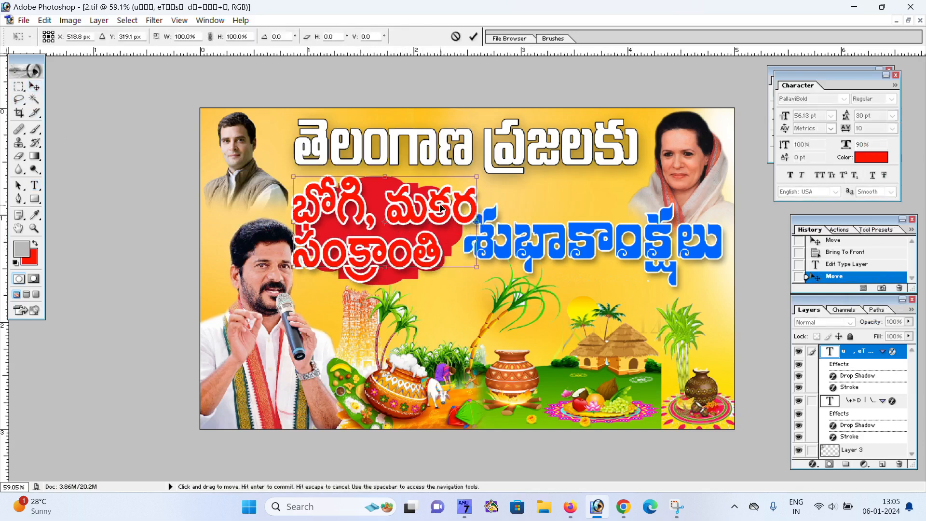
{"action": "left_click_drag", "start_coordinate": [476, 178], "coordinate": [440, 195]}
{"action": "key", "text": "Return"}
{"action": "left_click_drag", "start_coordinate": [385, 237], "coordinate": [382, 247]}
Step: Change the fill colour of the "తెలంగాణ ప్రజలకు" text from white to bright magenta
{"action": "right_click", "coordinate": [384, 153]}
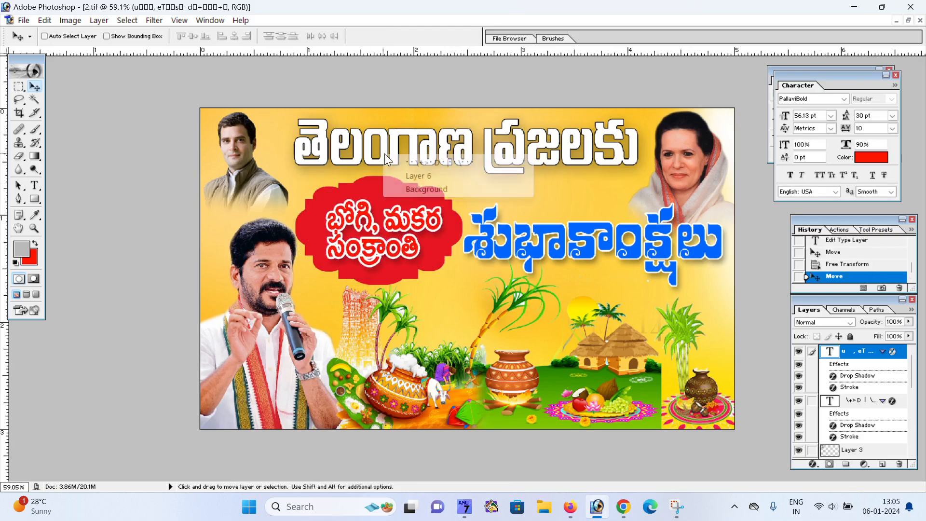
{"action": "left_click", "coordinate": [431, 149]}
{"action": "left_click", "coordinate": [868, 157]}
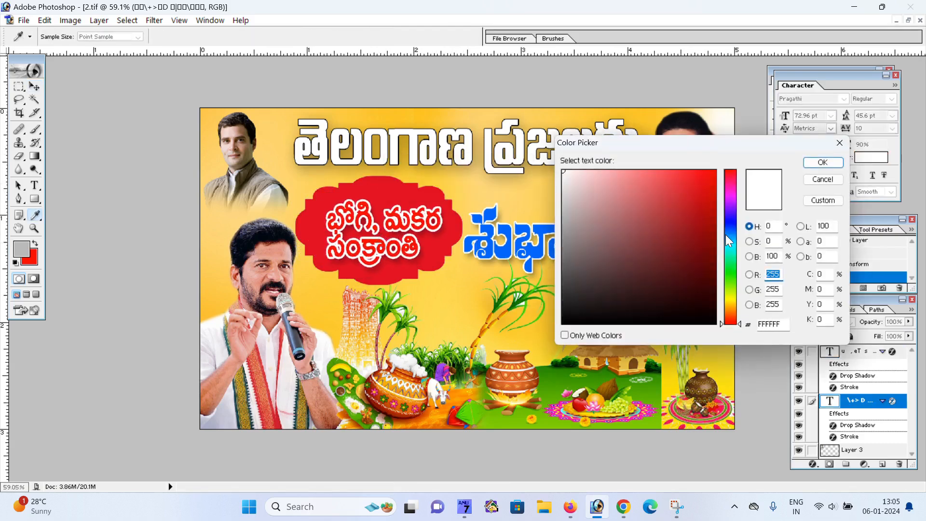
{"action": "mouse_move", "coordinate": [731, 231]}
{"action": "left_mouse_down"}
{"action": "mouse_move", "coordinate": [728, 251]}
{"action": "mouse_move", "coordinate": [745, 235]}
{"action": "left_mouse_up"}
{"action": "left_click", "coordinate": [714, 184]}
{"action": "left_click", "coordinate": [715, 269]}
{"action": "left_click_drag", "start_coordinate": [730, 273], "coordinate": [737, 311]}
{"action": "mouse_move", "coordinate": [731, 193]}
{"action": "left_mouse_down"}
{"action": "mouse_move", "coordinate": [731, 204]}
{"action": "mouse_move", "coordinate": [731, 189]}
{"action": "left_mouse_up"}
{"action": "left_click", "coordinate": [715, 171]}
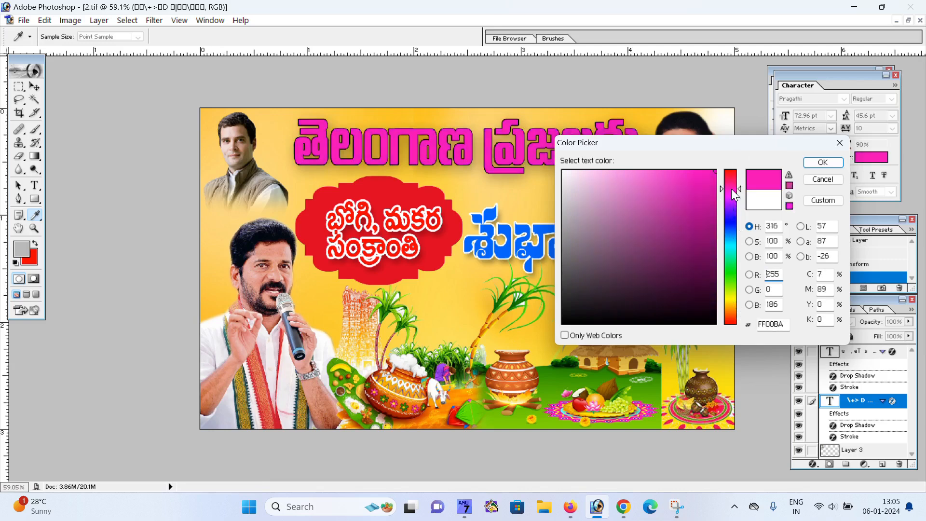
{"action": "left_click", "coordinate": [723, 193]}
{"action": "left_click", "coordinate": [812, 165]}
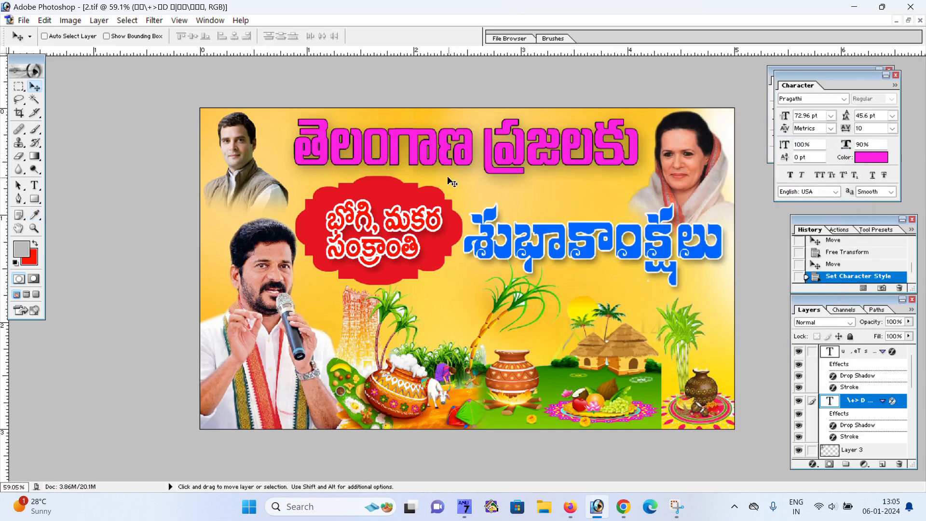
Step: Set the outline stroke of the magenta text to white with a size of 6 px
{"action": "left_click", "coordinate": [813, 464]}
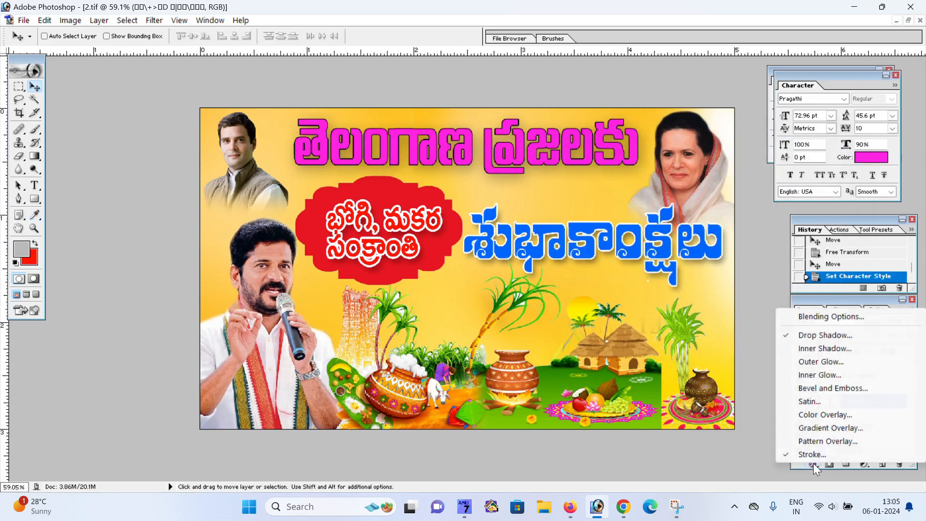
{"action": "left_click", "coordinate": [788, 444]}
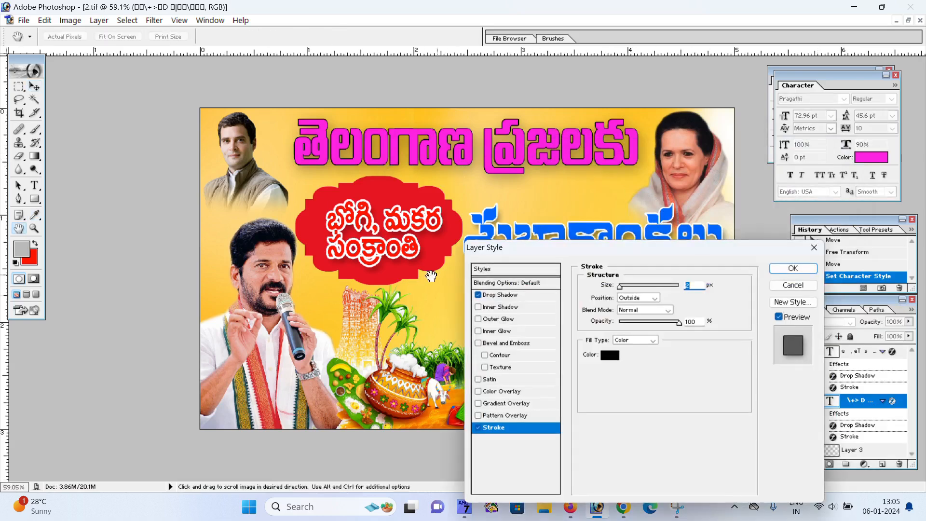
{"action": "left_click", "coordinate": [610, 355]}
{"action": "left_click", "coordinate": [563, 171]}
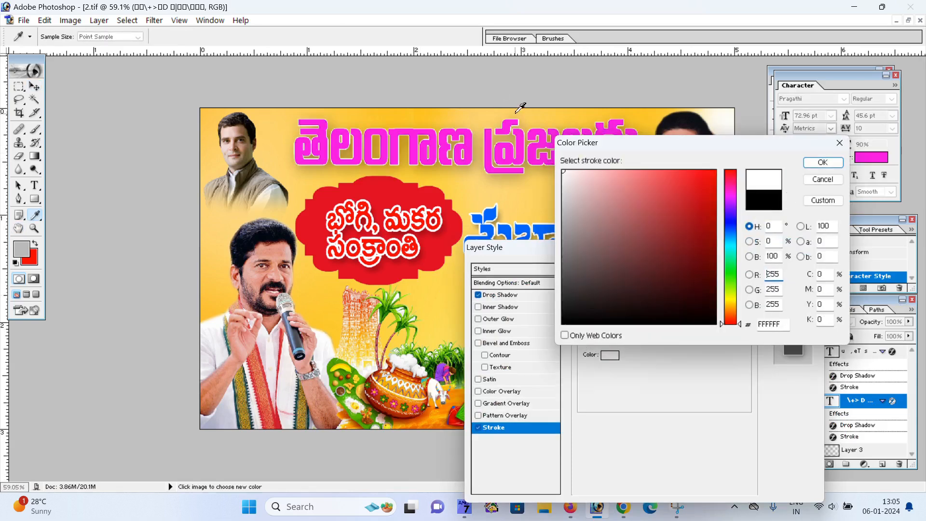
{"action": "left_click", "coordinate": [823, 163]}
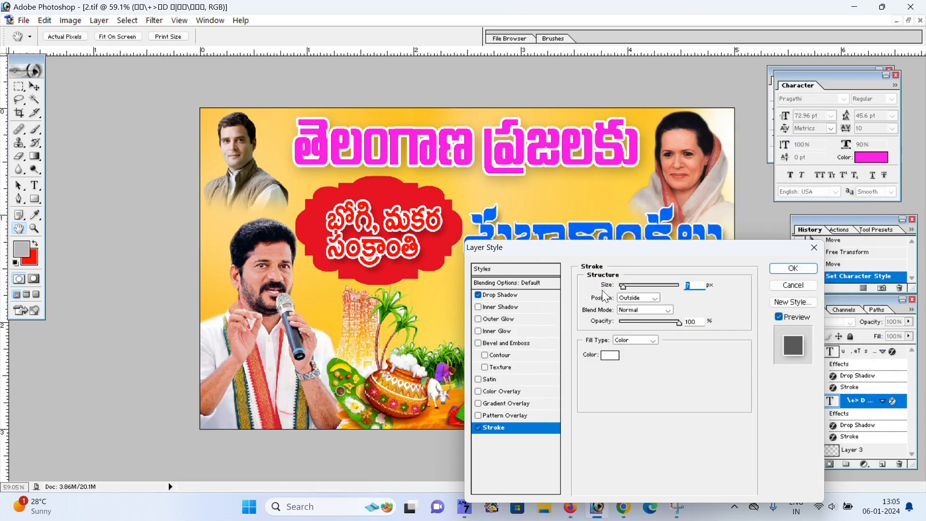
{"action": "key", "text": "Down"}
{"action": "key", "text": "Down"}
{"action": "key", "text": "Down"}
{"action": "key", "text": "Down"}
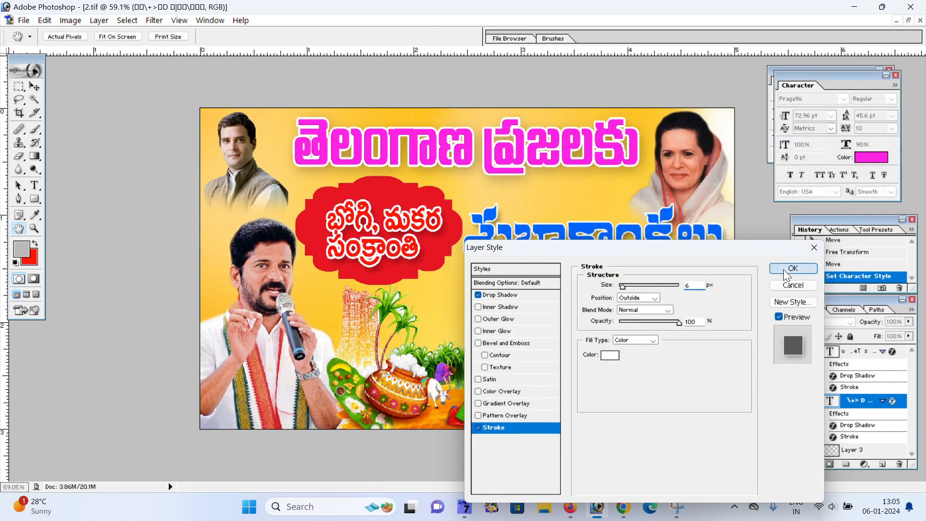
{"action": "left_click", "coordinate": [785, 270]}
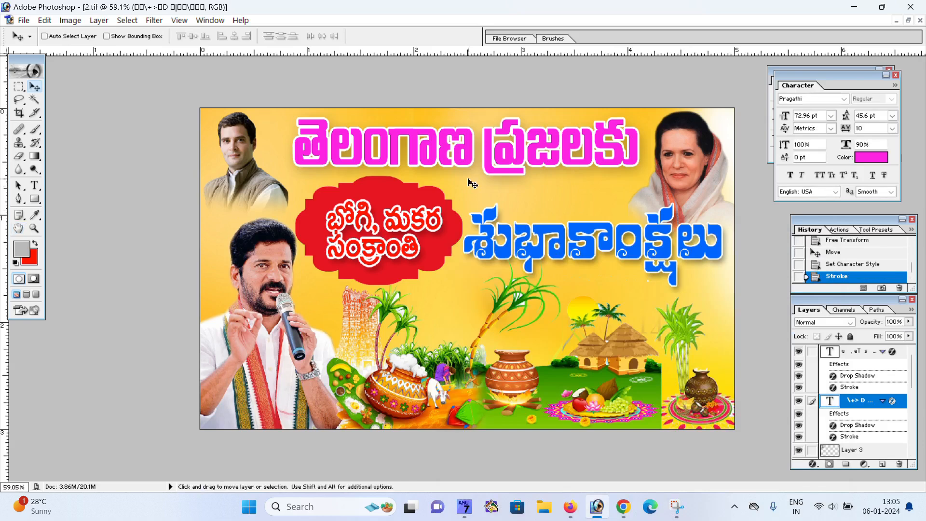
Step: Set the badge heading's leading to 24 pt and reposition the two lines at the centre of the badge
{"action": "left_click", "coordinate": [392, 224], "text": "ctrl"}
{"action": "key", "text": "shift+Up"}
{"action": "key", "text": "shift+Up"}
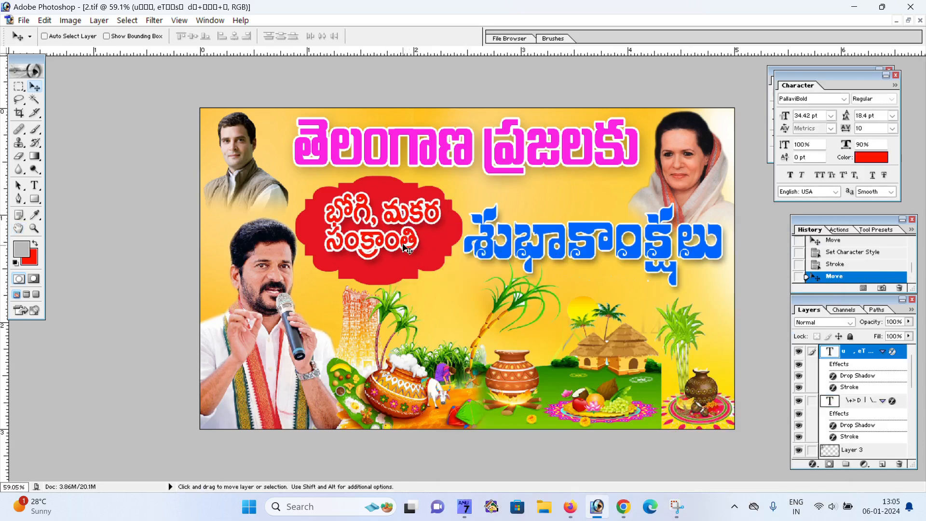
{"action": "left_click", "coordinate": [893, 116]}
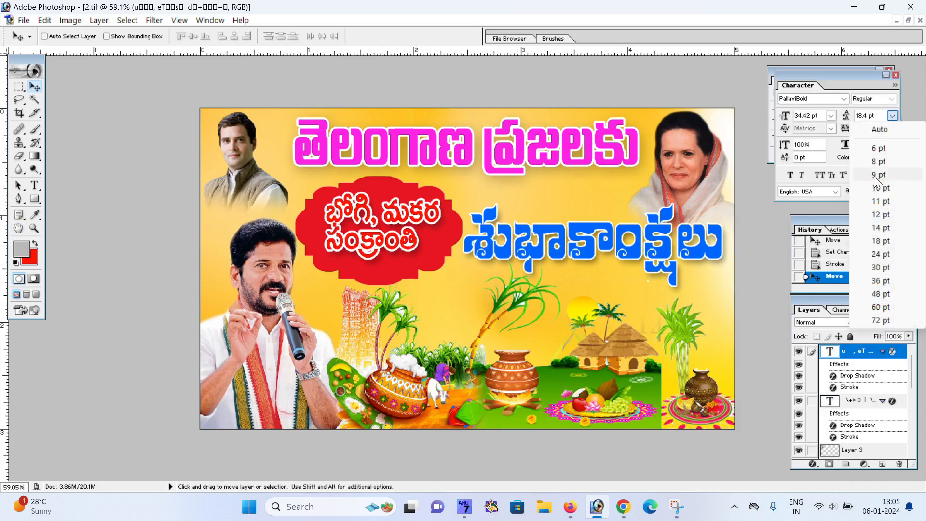
{"action": "left_click", "coordinate": [879, 254]}
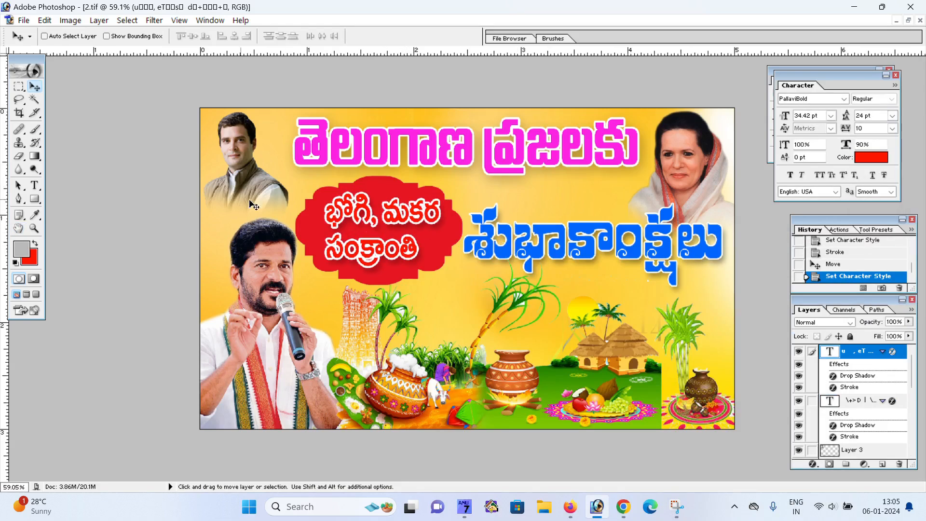
{"action": "left_click_drag", "start_coordinate": [359, 222], "coordinate": [363, 219]}
{"action": "left_click_drag", "start_coordinate": [362, 219], "coordinate": [369, 220]}
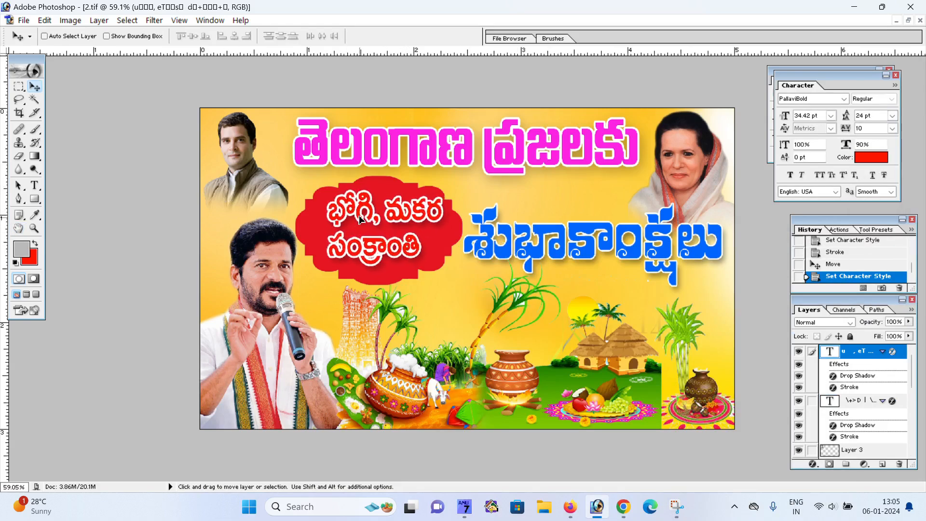
Step: Fill the badge shape on Layer 7 with the yellow-orange background colour FFC600
{"action": "right_click", "coordinate": [429, 237]}
{"action": "left_click", "coordinate": [461, 243]}
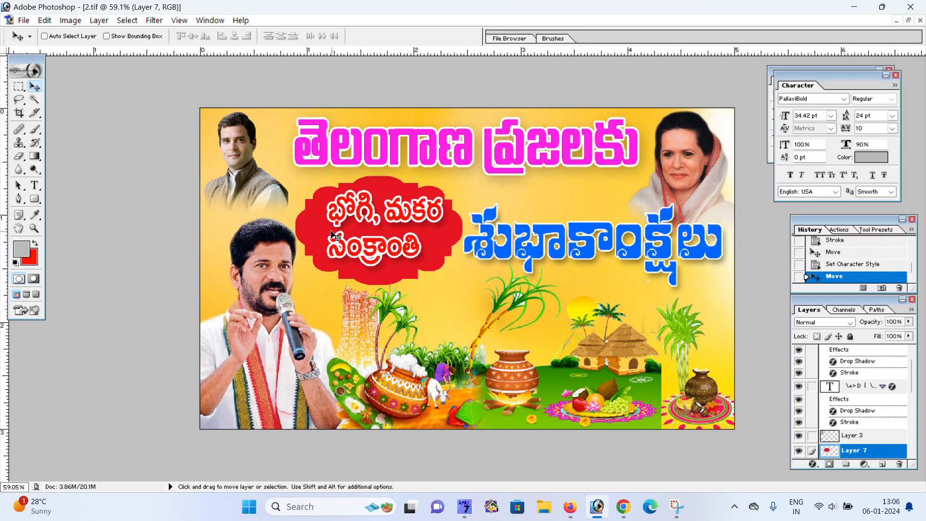
{"action": "left_click", "coordinate": [33, 260]}
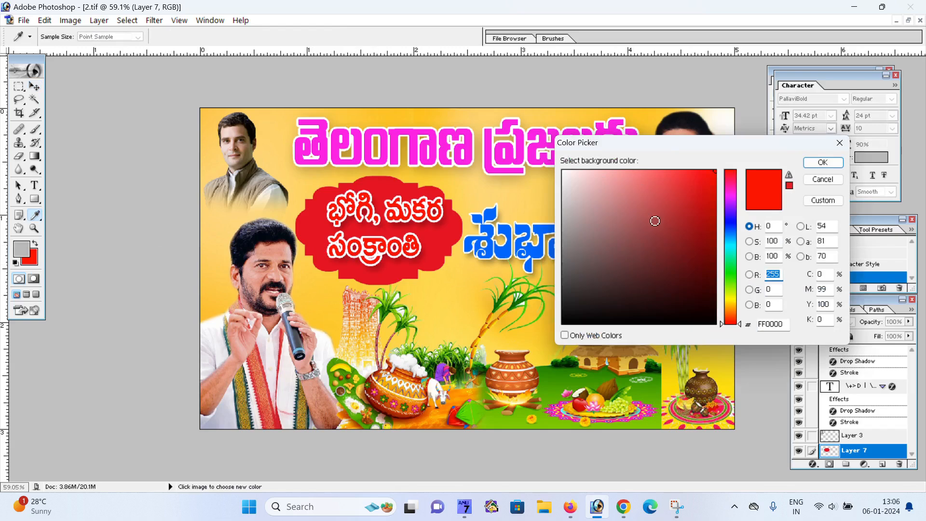
{"action": "left_click", "coordinate": [731, 280]}
{"action": "left_click_drag", "start_coordinate": [730, 290], "coordinate": [729, 304]}
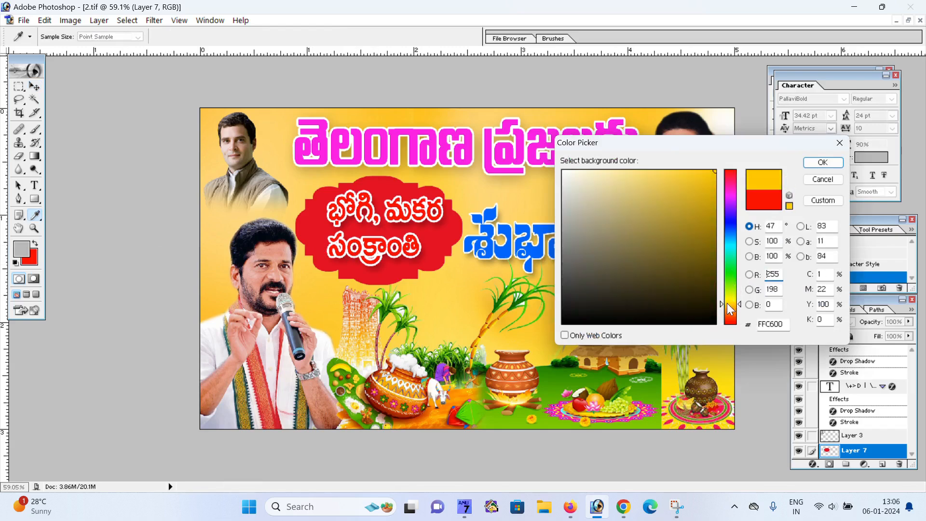
{"action": "left_click_drag", "start_coordinate": [697, 260], "coordinate": [744, 161]}
{"action": "left_click", "coordinate": [822, 162]}
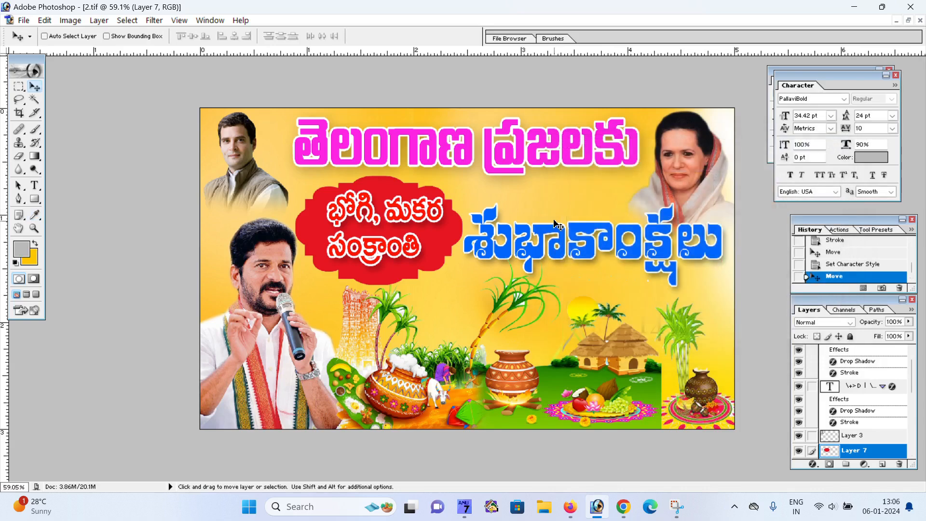
{"action": "key", "text": "shift"}
{"action": "key", "text": "ctrl+shift+BackSpace"}
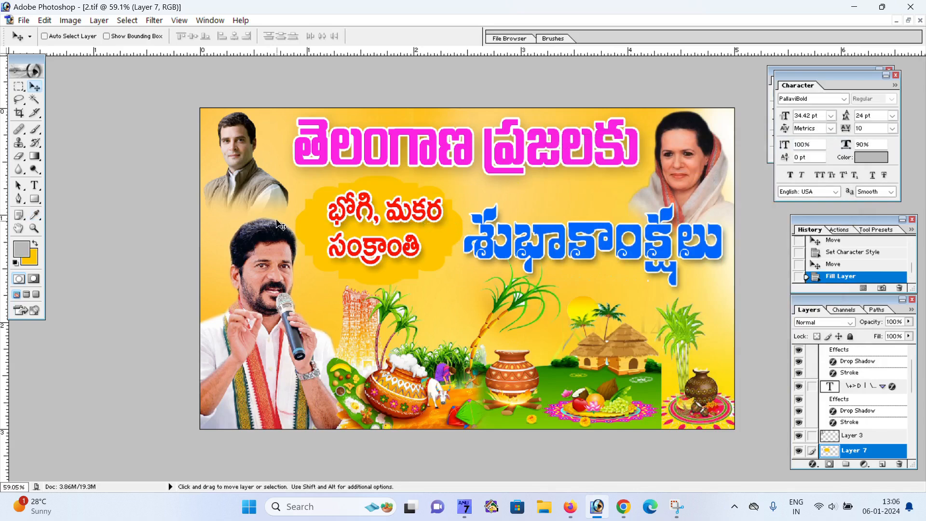
Step: Change the background colour to a dark green and fill the badge shape on Layer 7 with it
{"action": "left_click", "coordinate": [32, 260]}
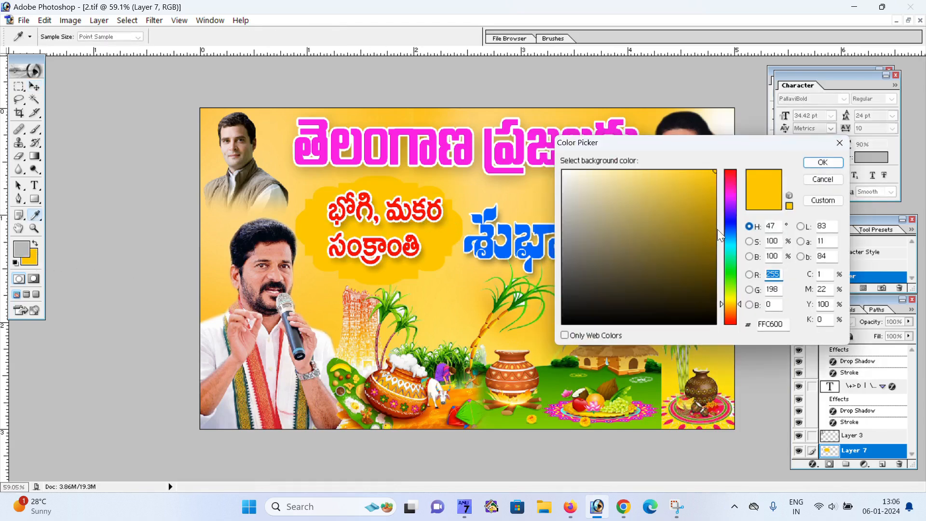
{"action": "left_click_drag", "start_coordinate": [732, 243], "coordinate": [732, 238]}
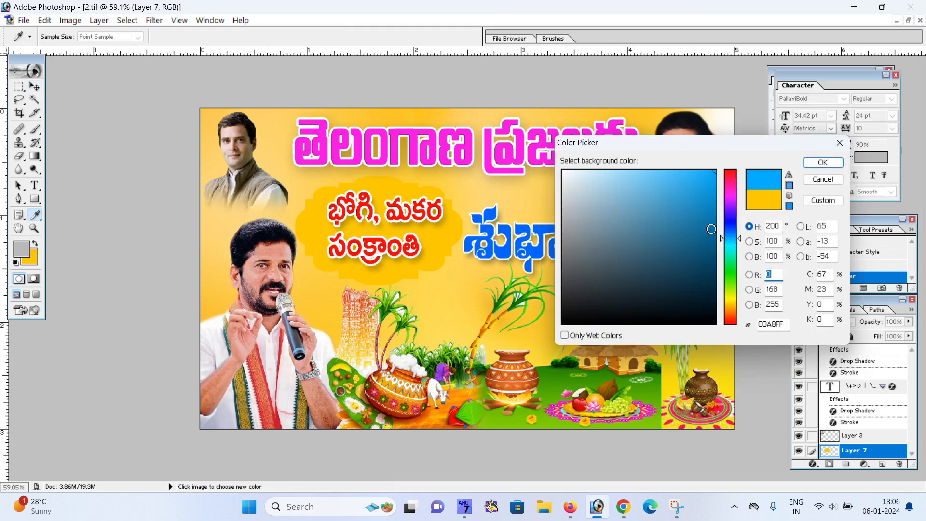
{"action": "left_click", "coordinate": [731, 269]}
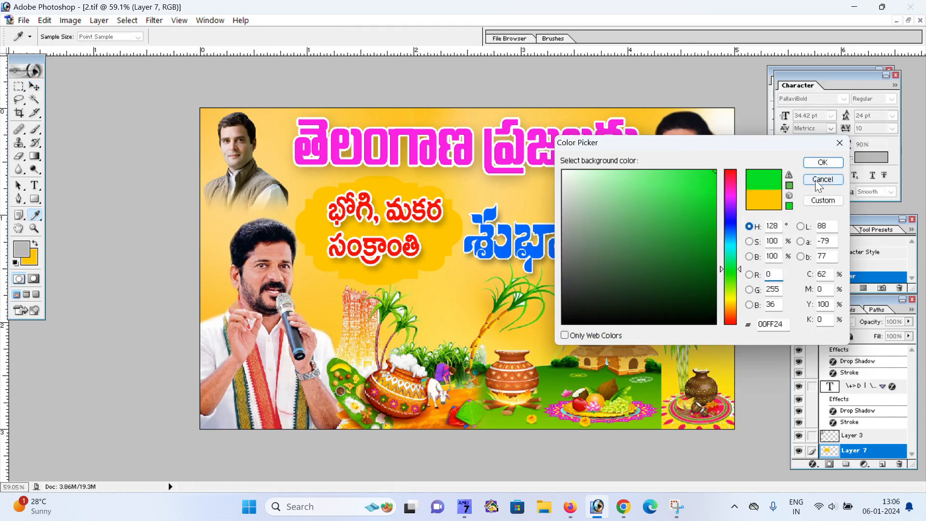
{"action": "left_click", "coordinate": [699, 242]}
{"action": "left_click", "coordinate": [822, 162]}
{"action": "key", "text": "v"}
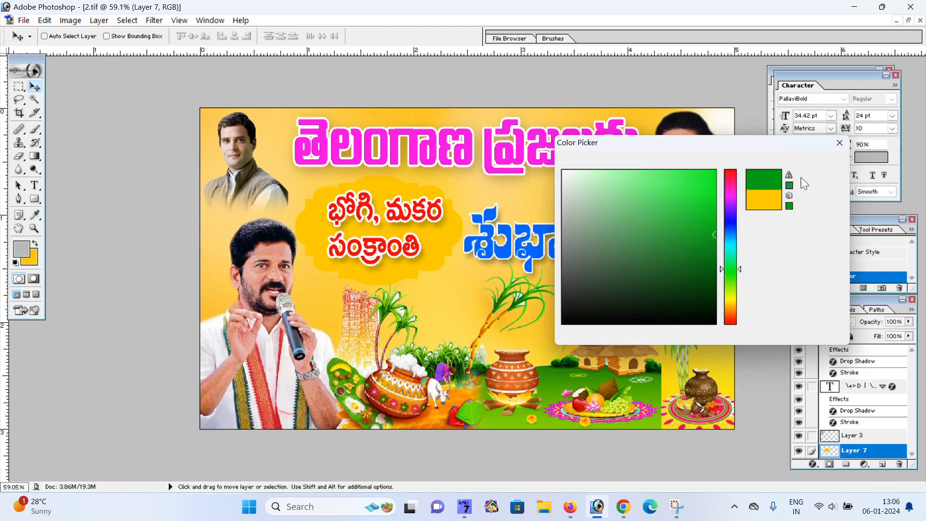
{"action": "key", "text": "ctrl+shift+BackSpace"}
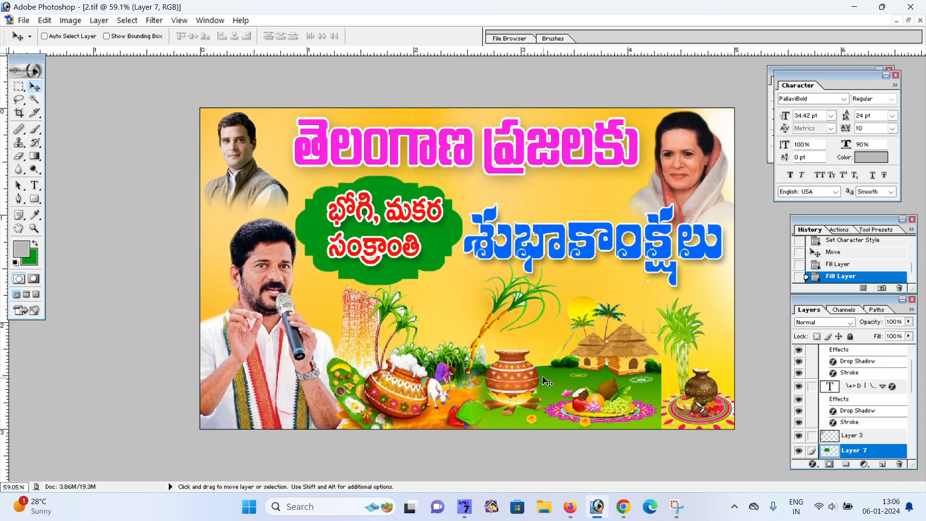
Step: Switch to Chrome and look through the photography profile's details and posts on the open Instagram page
{"action": "left_click", "coordinate": [624, 508]}
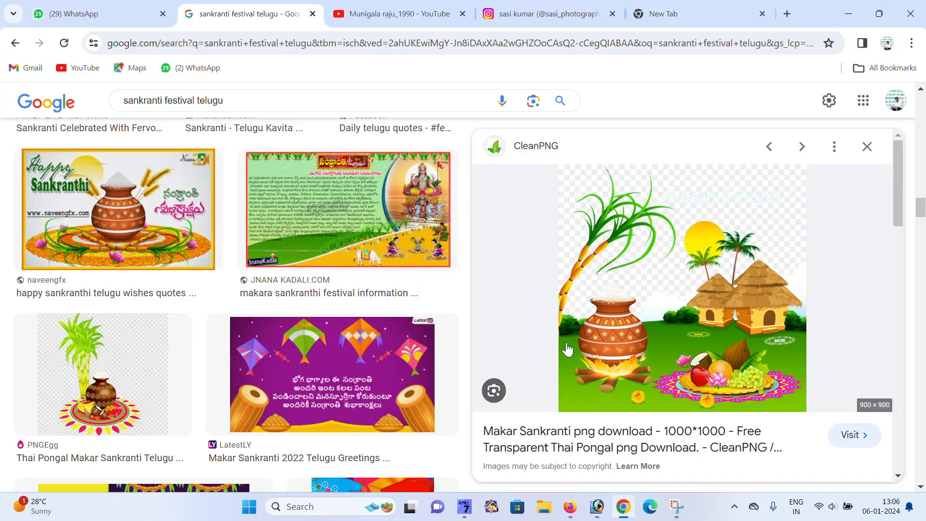
{"action": "left_click", "coordinate": [577, 22]}
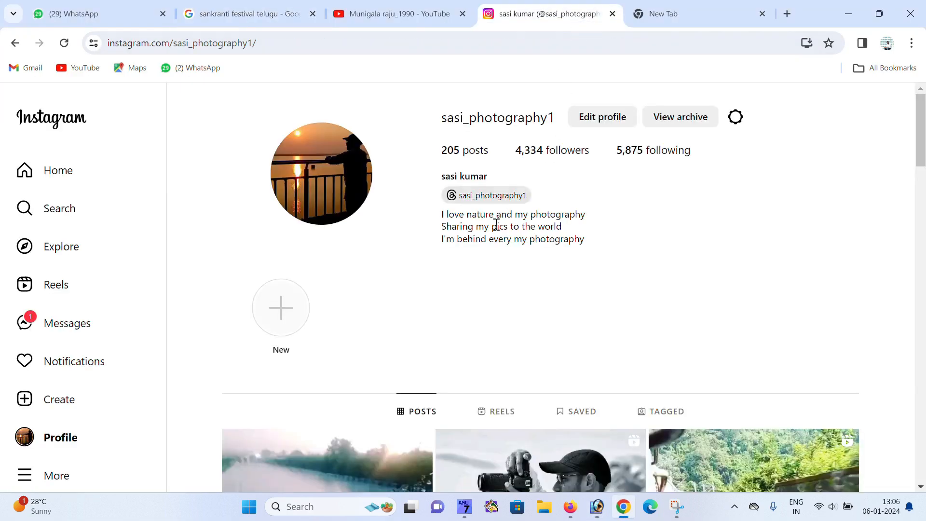
{"action": "scroll", "coordinate": [492, 241], "scroll_direction": "down", "scroll_amount": 3}
{"action": "scroll", "coordinate": [497, 243], "scroll_direction": "up", "scroll_amount": 2}
{"action": "scroll", "coordinate": [503, 242], "scroll_direction": "up", "scroll_amount": 1}
{"action": "scroll", "coordinate": [481, 320], "scroll_direction": "down", "scroll_amount": 10}
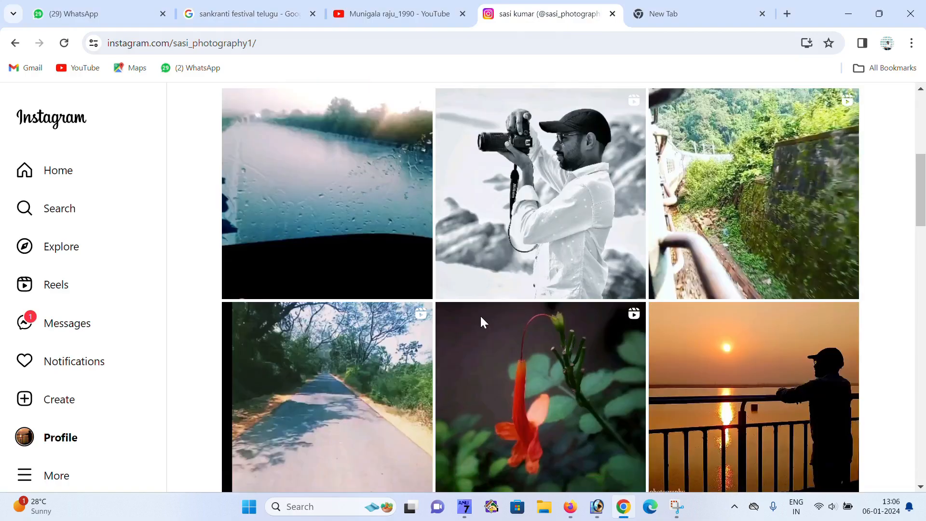
{"action": "scroll", "coordinate": [483, 322], "scroll_direction": "up", "scroll_amount": 10}
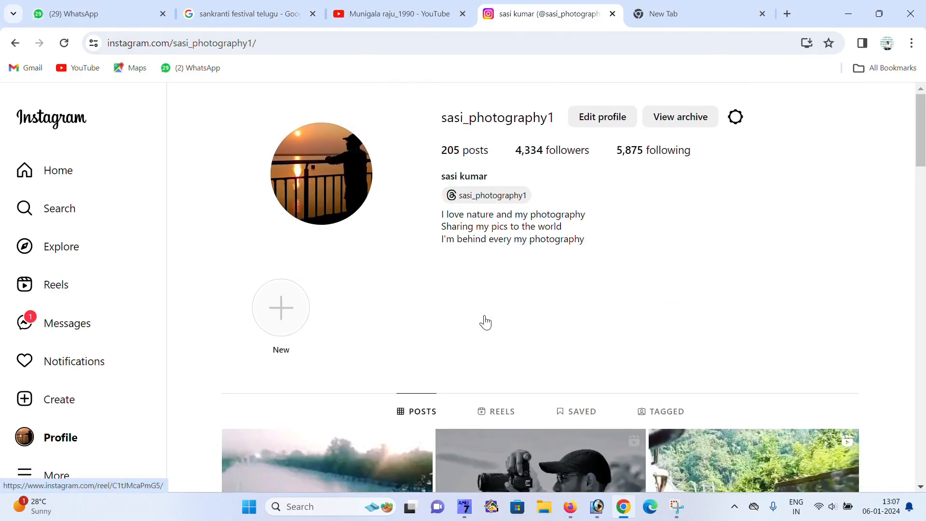